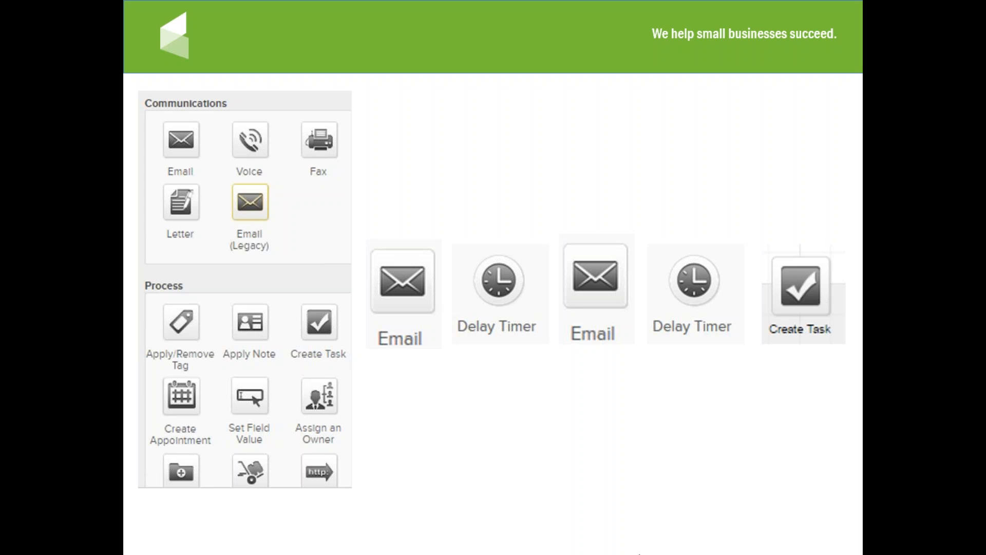
{"action": "left_click", "coordinate": [643, 498]}
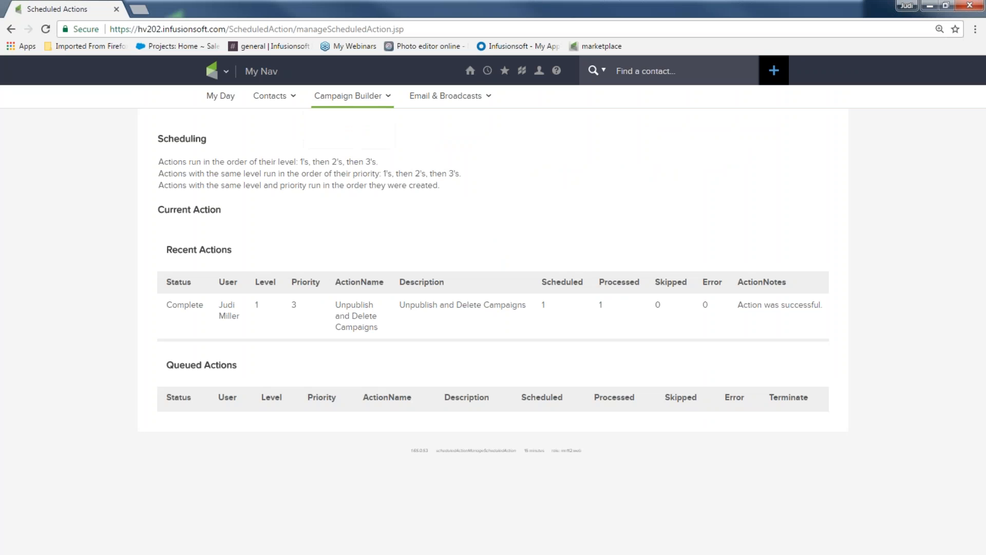
{"action": "mouse_move", "coordinate": [470, 71]}
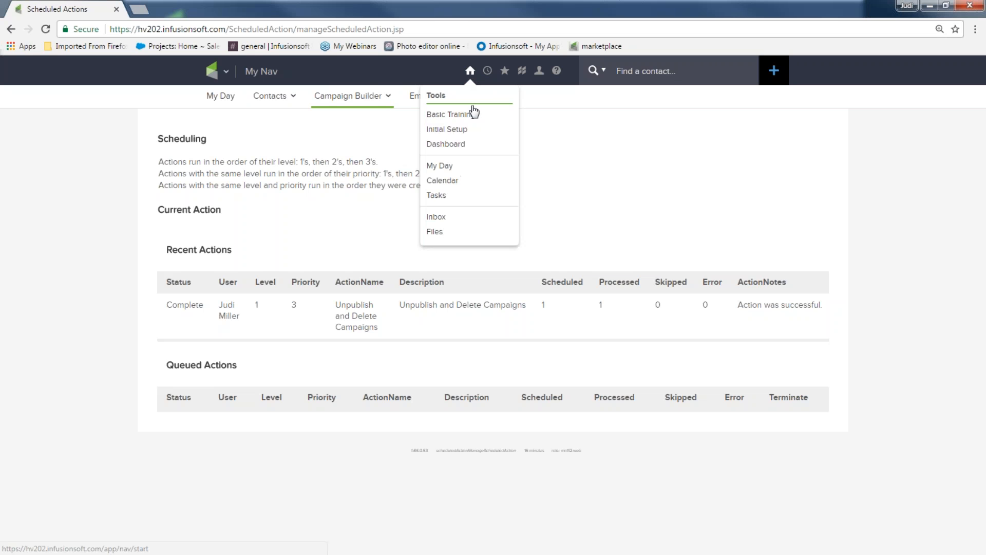
Navigate from the dashboard to the Campaign Builder campaigns list
{"action": "left_click", "coordinate": [463, 145]}
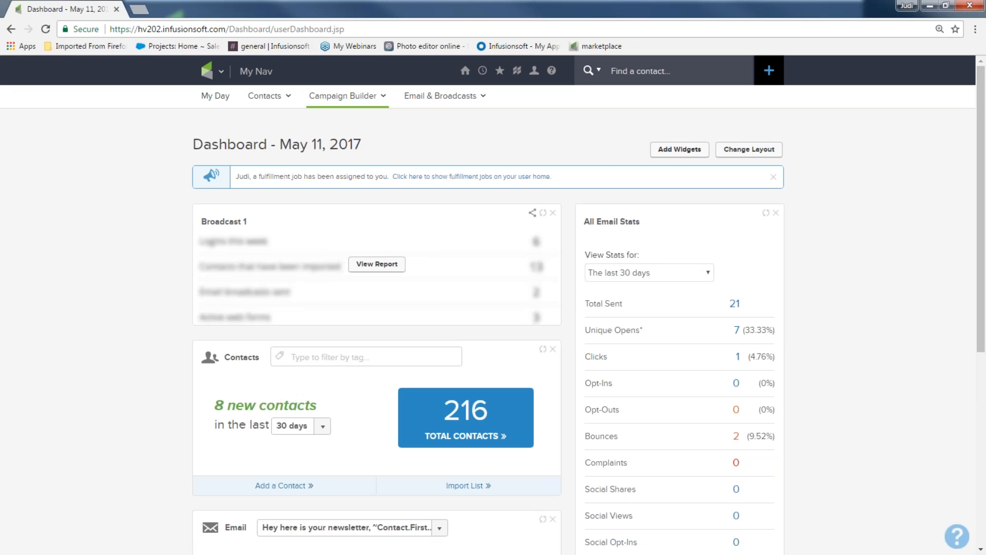
{"action": "mouse_move", "coordinate": [216, 72]}
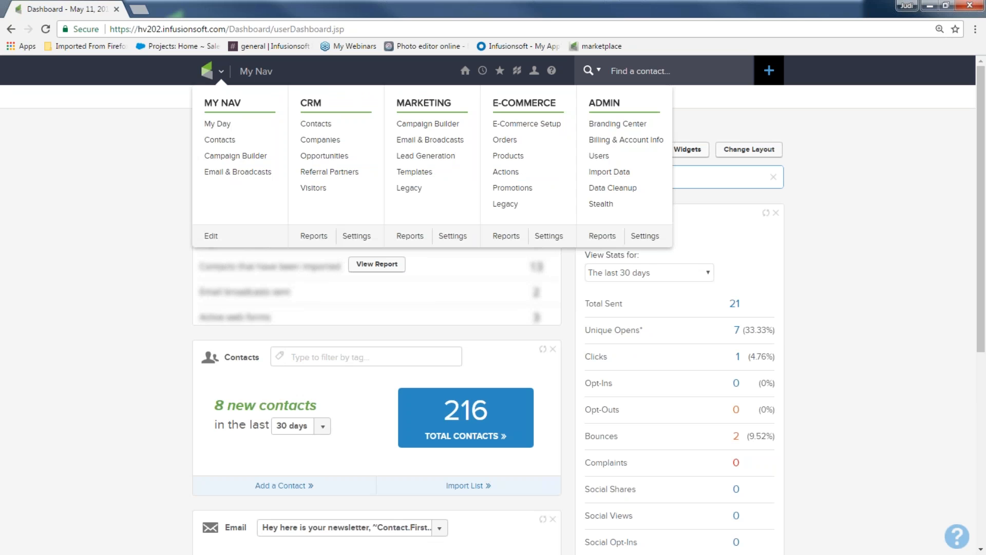
{"action": "left_click", "coordinate": [416, 124]}
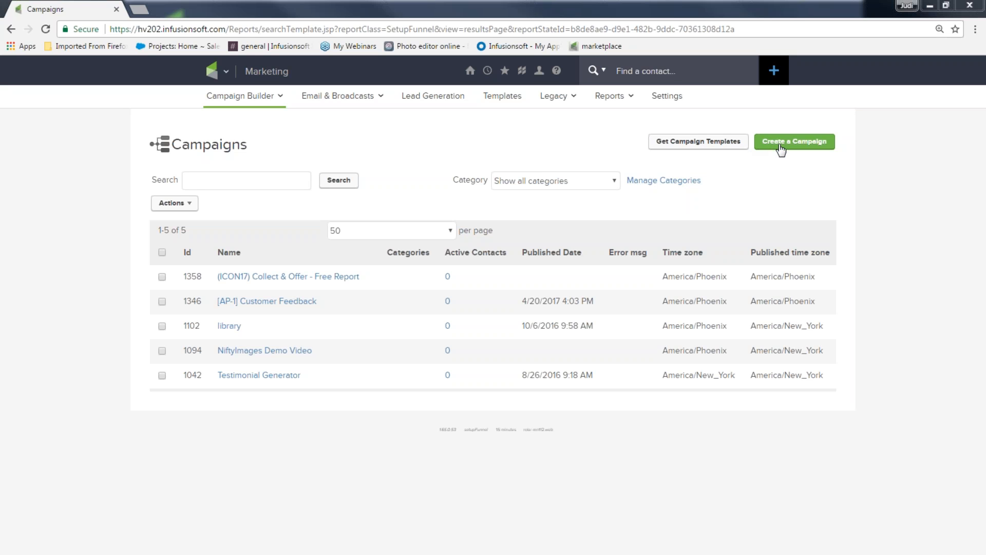
Create a new campaign named Offer sign up
{"action": "left_click", "coordinate": [797, 146]}
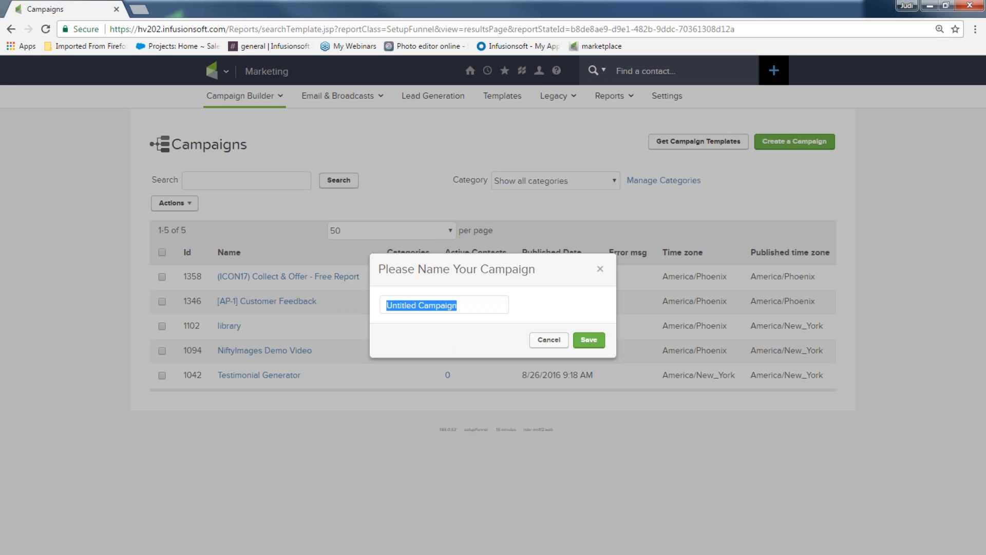
{"action": "type", "text": "Offer sign up"}
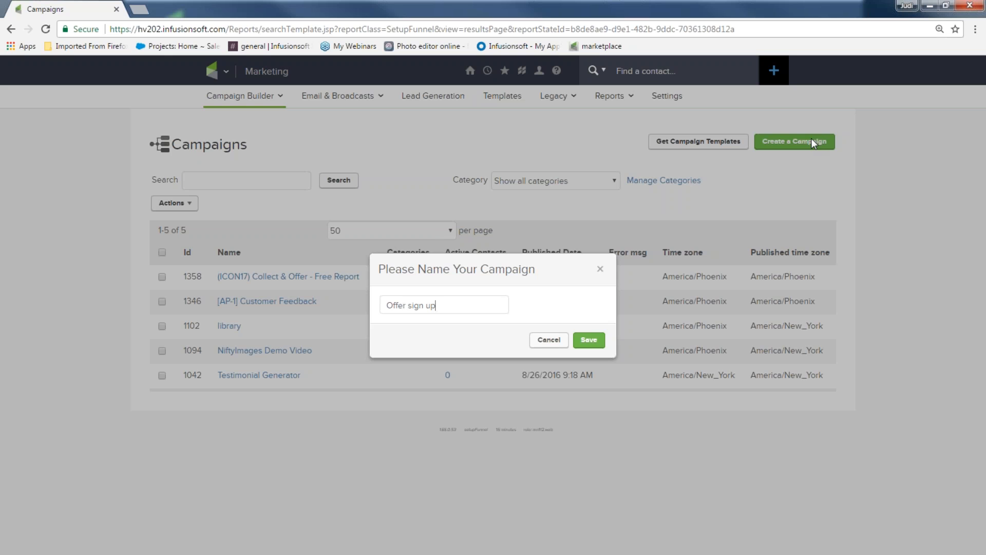
{"action": "left_click", "coordinate": [586, 341]}
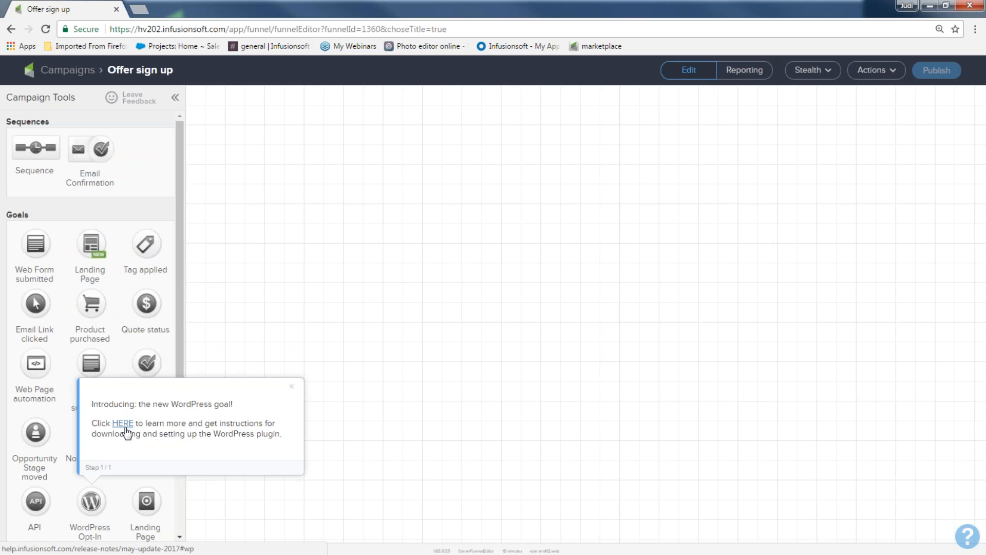
Dismiss the WordPress goal announcement and open the campaign's actions list
{"action": "left_click", "coordinate": [292, 387]}
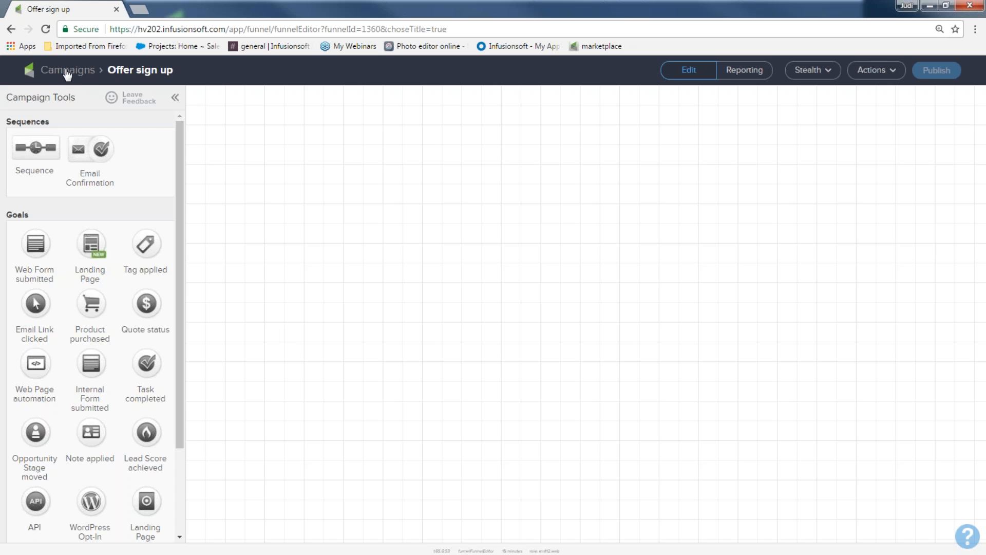
{"action": "left_click", "coordinate": [887, 77]}
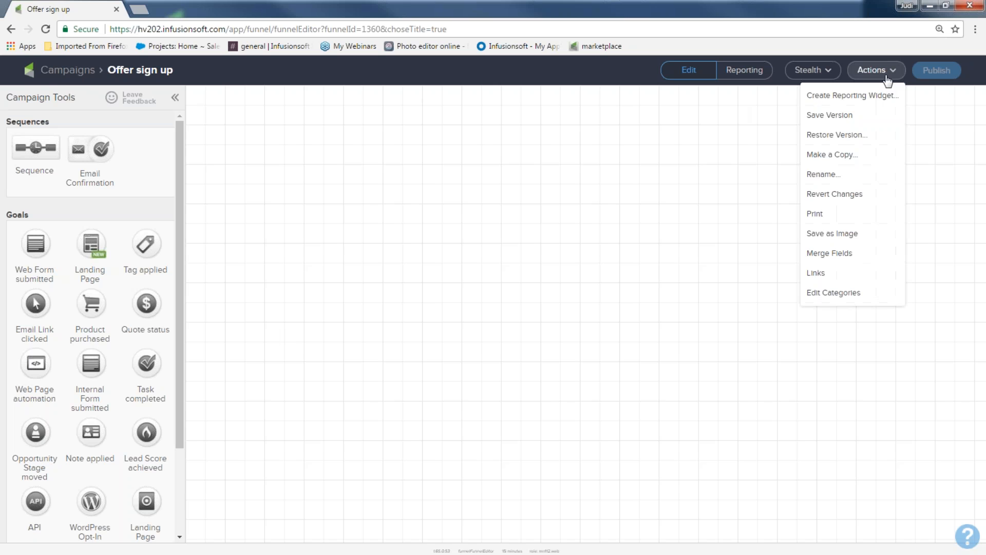
{"action": "left_click", "coordinate": [858, 177]}
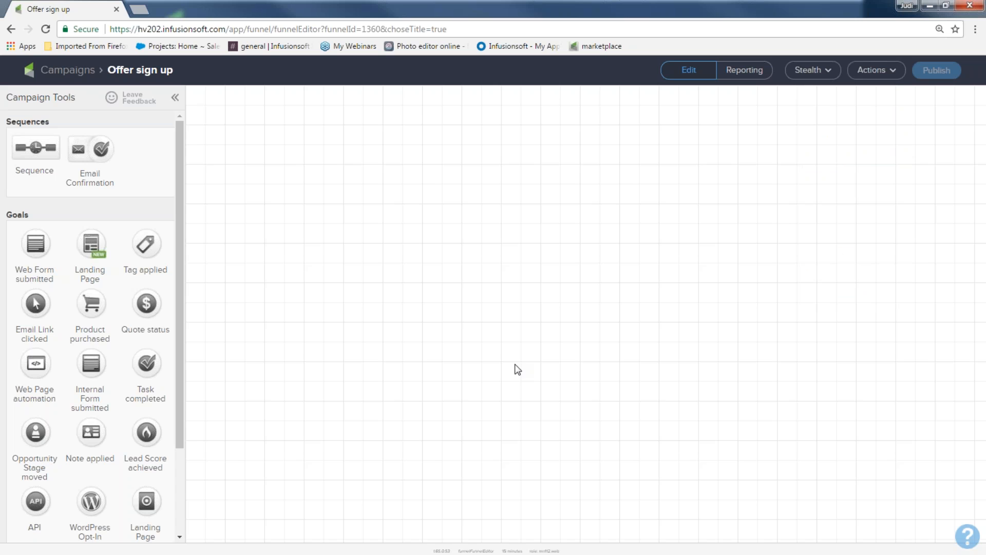
Add a Web Form submitted goal to the canvas, enlarge the view, and name the goal offer sign up
{"action": "left_click_drag", "start_coordinate": [34, 222], "coordinate": [5, 94]}
{"action": "left_click_drag", "start_coordinate": [31, 240], "coordinate": [230, 237]}
{"action": "key", "text": "ctrl+plus"}
{"action": "key", "text": "ctrl+plus"}
{"action": "key", "text": "ctrl+plus"}
{"action": "key", "text": "ctrl+minus"}
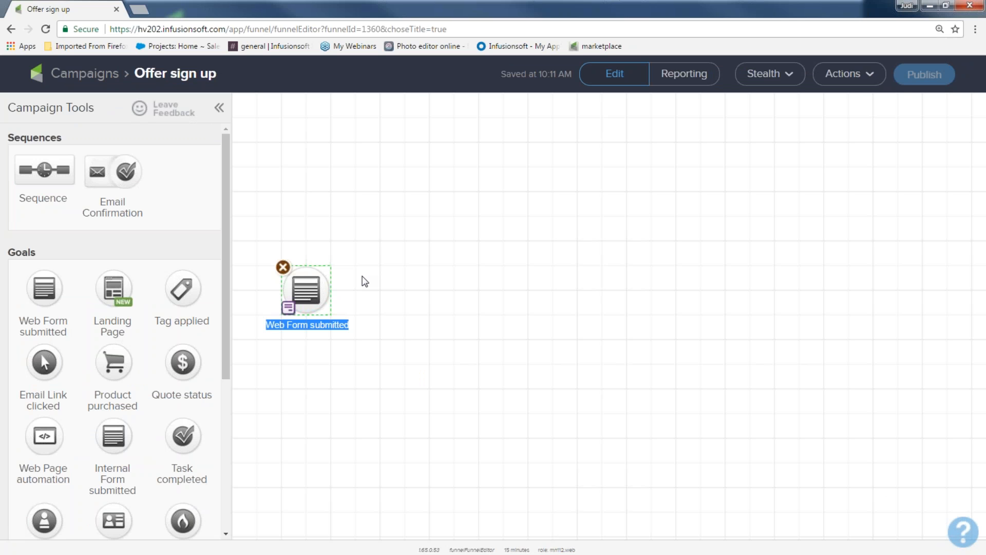
{"action": "type", "text": "offer si"}
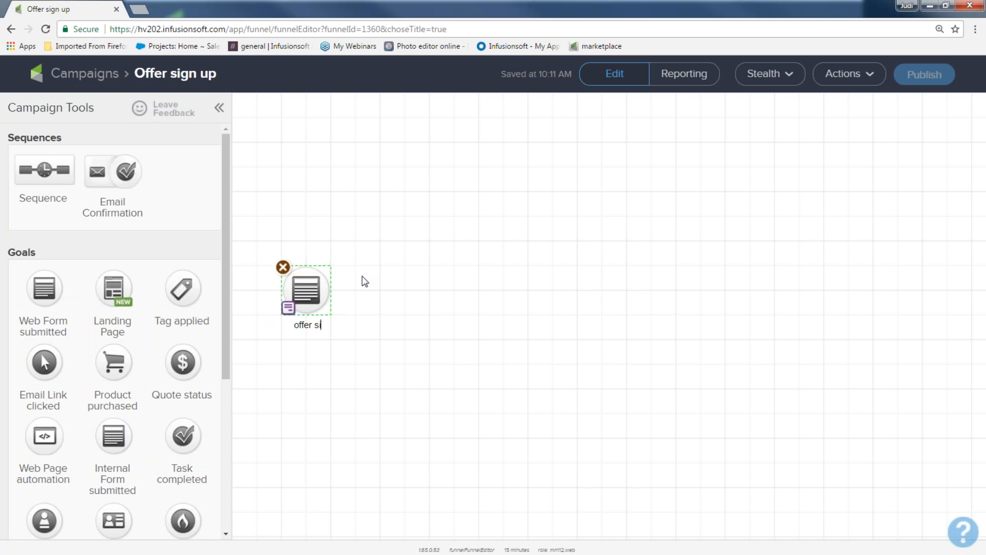
{"action": "type", "text": "gn up"}
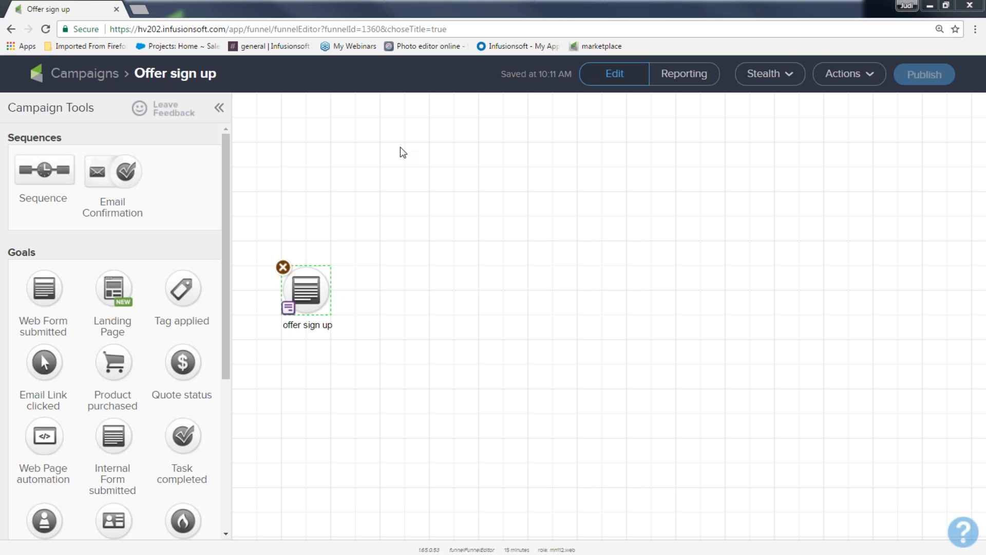
Add a sequence to the right of the goal and name it welcome and offers series
{"action": "left_click", "coordinate": [389, 354]}
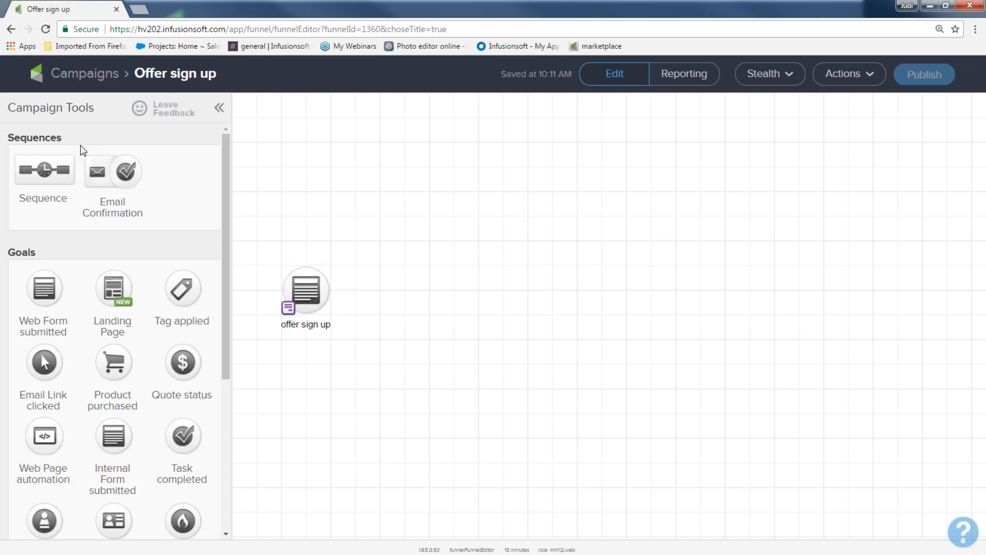
{"action": "left_click_drag", "start_coordinate": [80, 146], "coordinate": [6, 135]}
{"action": "left_click_drag", "start_coordinate": [35, 171], "coordinate": [385, 285]}
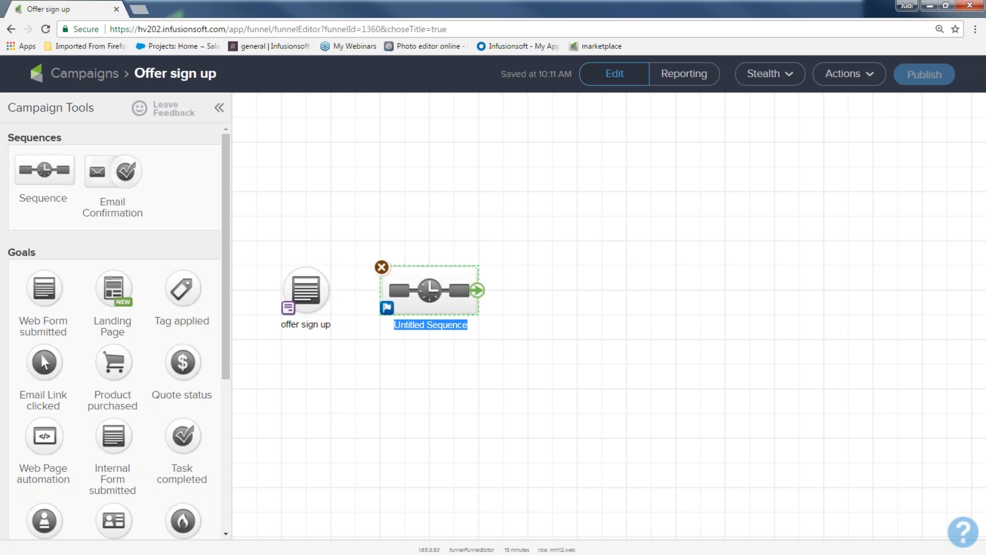
{"action": "type", "text": "we"}
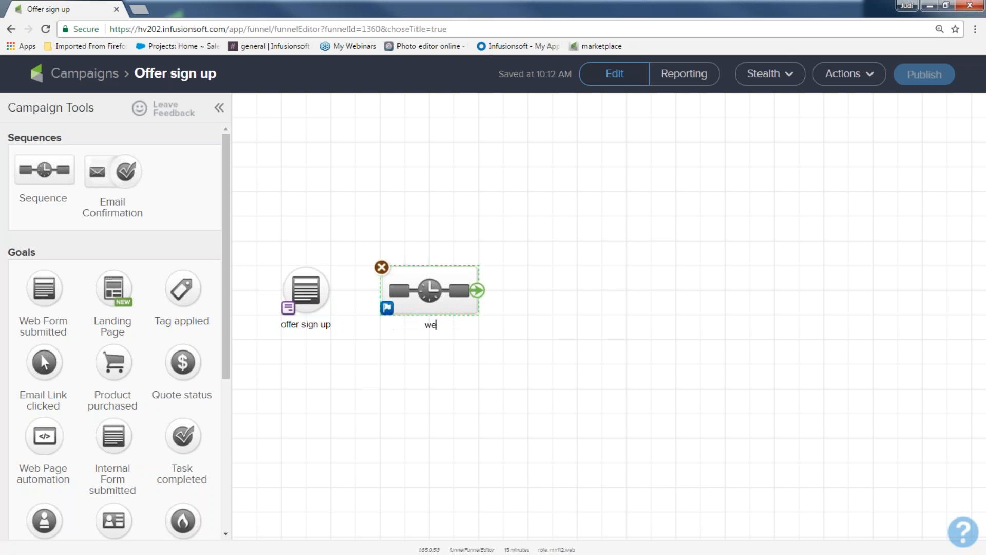
{"action": "type", "text": "lcome and offers series"}
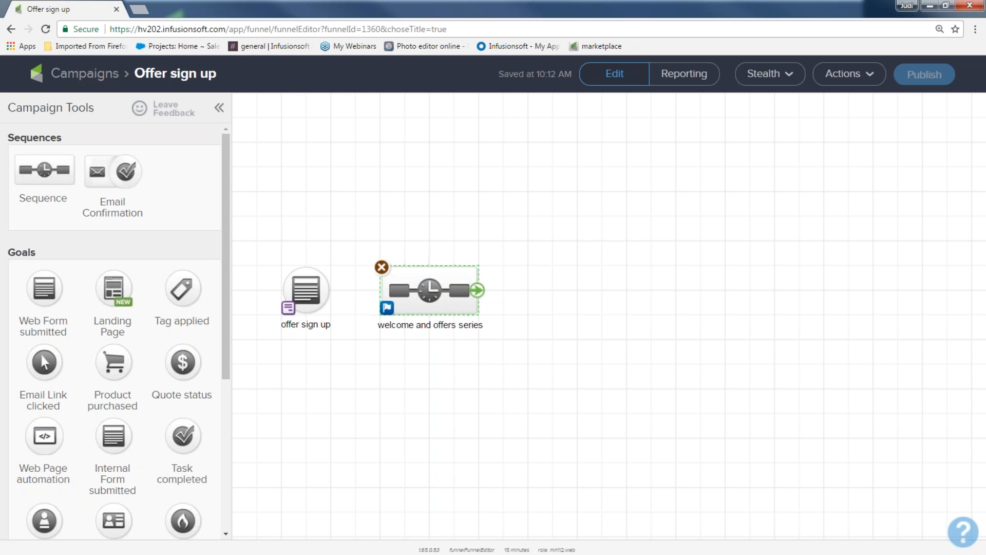
Connect the offer sign up goal to the welcome and offers series sequence
{"action": "mouse_move", "coordinate": [304, 281]}
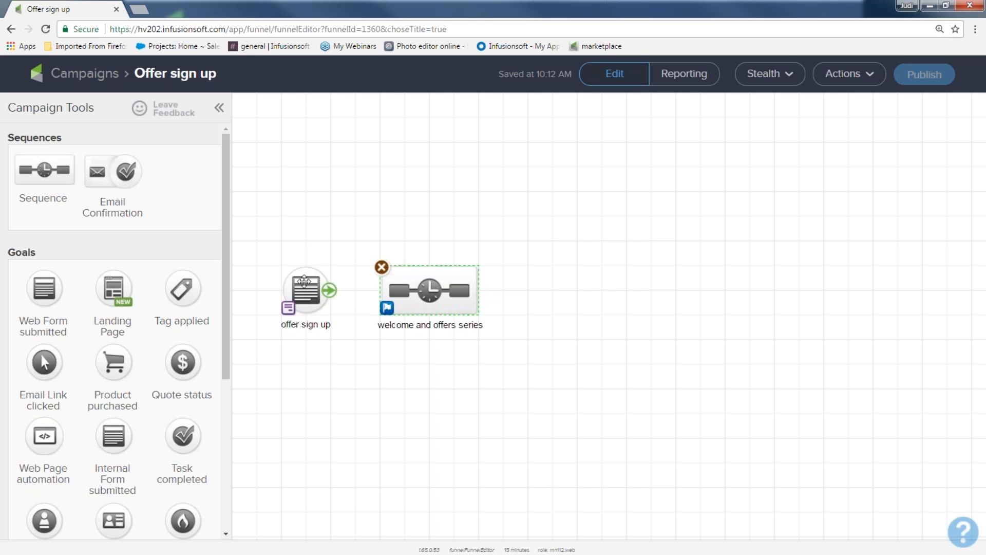
{"action": "left_click_drag", "start_coordinate": [329, 291], "coordinate": [432, 301]}
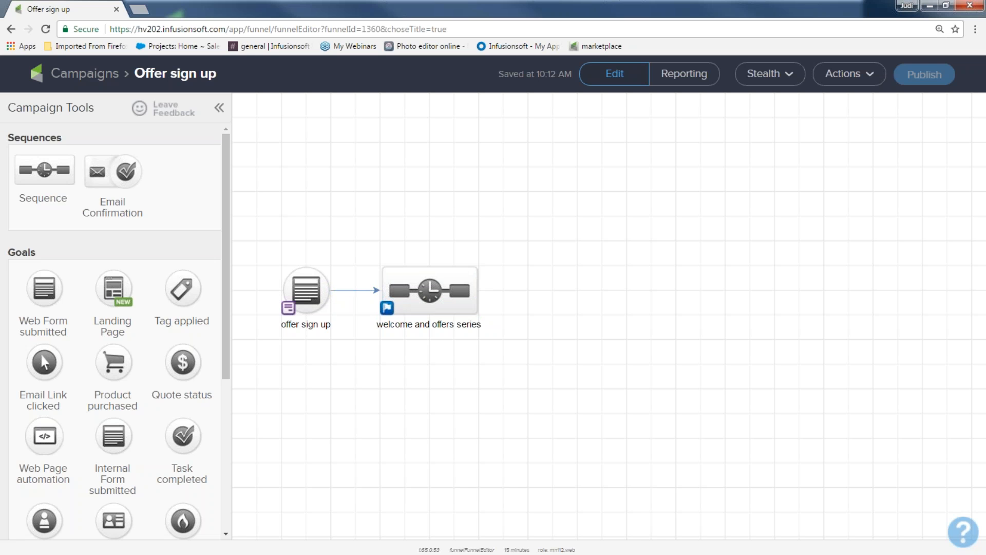
Add a Product purchased goal named book purchased after the sequence and connect the sequence to it
{"action": "left_click_drag", "start_coordinate": [113, 360], "coordinate": [541, 270]}
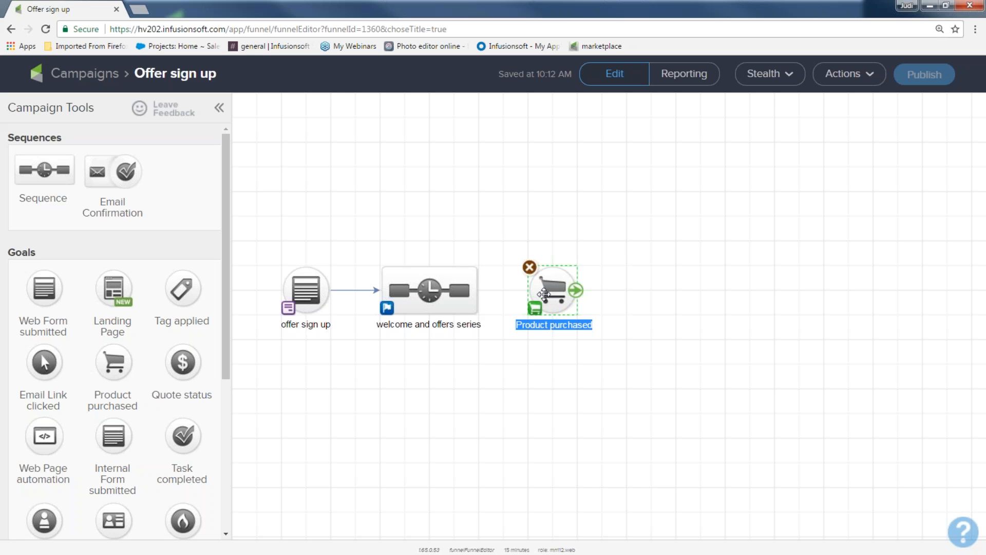
{"action": "type", "text": "book purchased"}
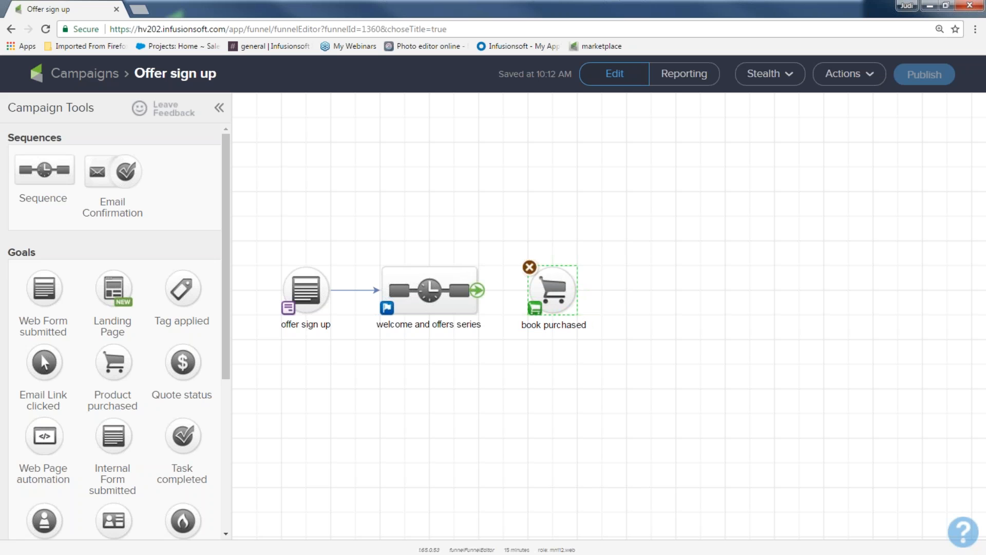
{"action": "left_click_drag", "start_coordinate": [476, 290], "coordinate": [539, 300]}
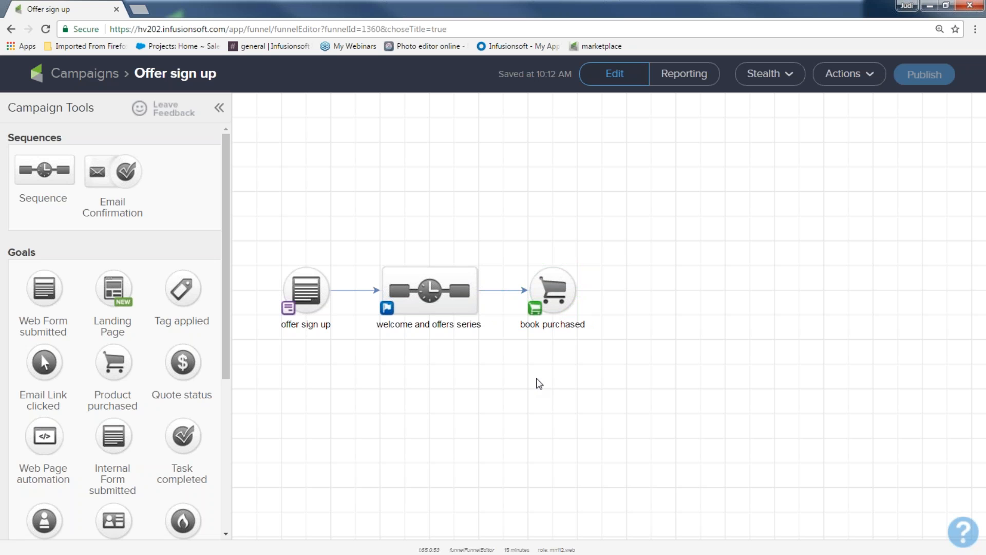
Box-select the campaign elements on the canvas to select them together
{"action": "left_click_drag", "start_coordinate": [257, 237], "coordinate": [347, 371]}
{"action": "left_click_drag", "start_coordinate": [361, 241], "coordinate": [500, 371]}
{"action": "left_click_drag", "start_coordinate": [498, 367], "coordinate": [498, 367]}
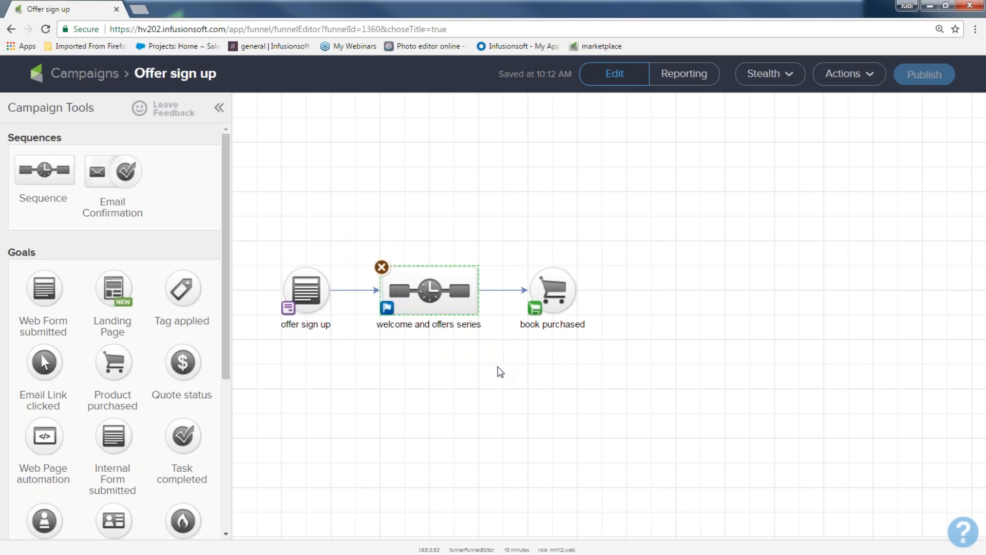
{"action": "left_click_drag", "start_coordinate": [494, 238], "coordinate": [595, 374]}
{"action": "left_click", "coordinate": [529, 398]}
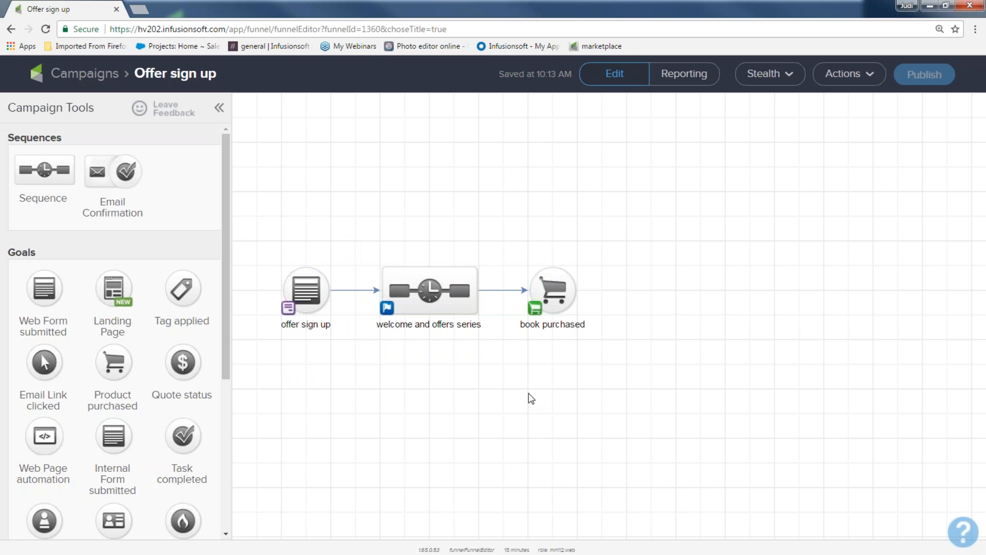
{"action": "left_click_drag", "start_coordinate": [260, 219], "coordinate": [624, 396]}
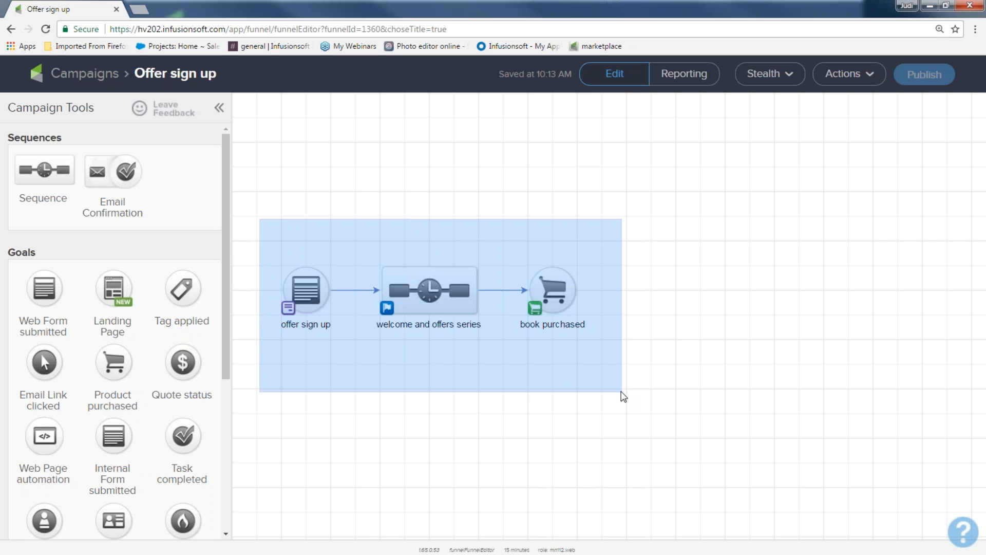
{"action": "left_click_drag", "start_coordinate": [624, 397], "coordinate": [621, 396]}
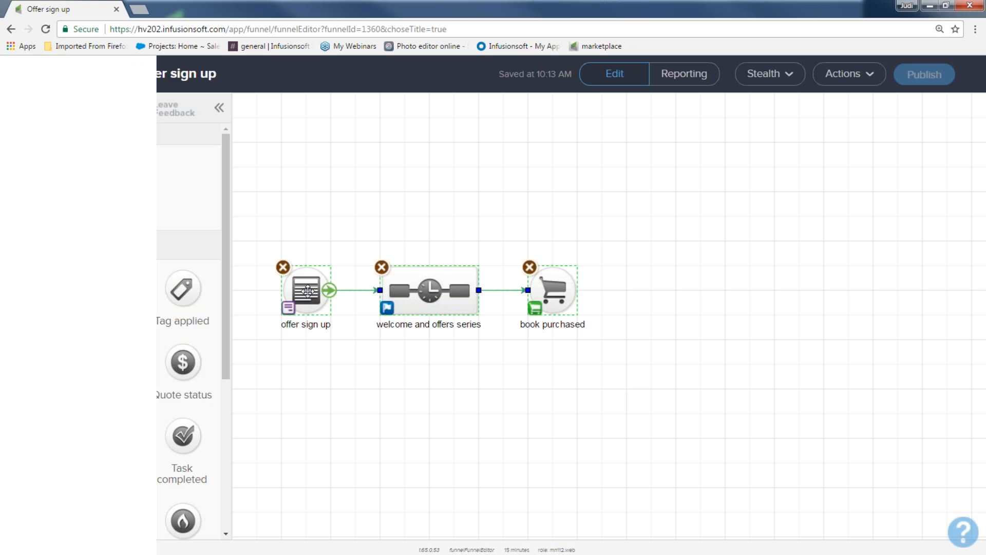
Open the offer sign up web form and add a title snippet reading Offer sign up!
{"action": "left_click", "coordinate": [308, 291]}
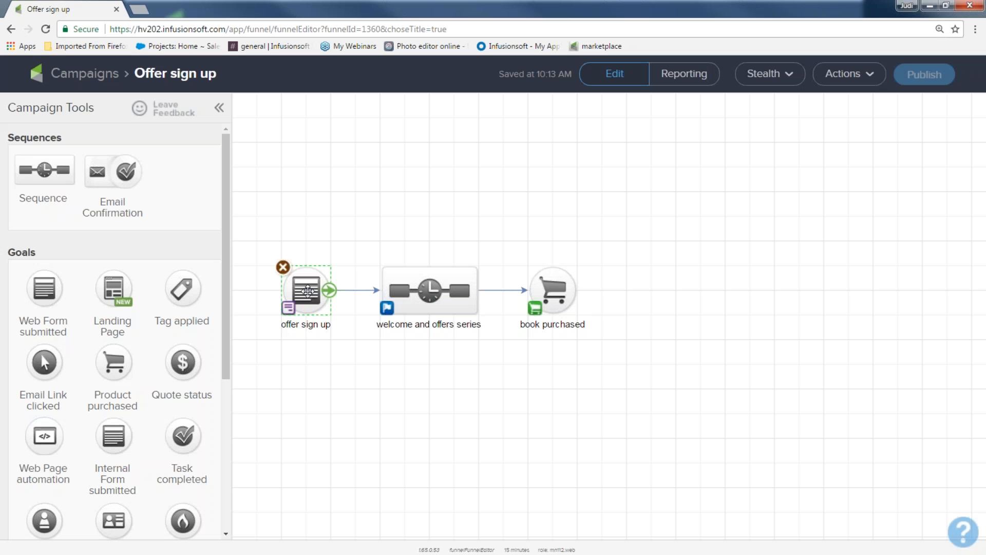
{"action": "double_click", "coordinate": [308, 291]}
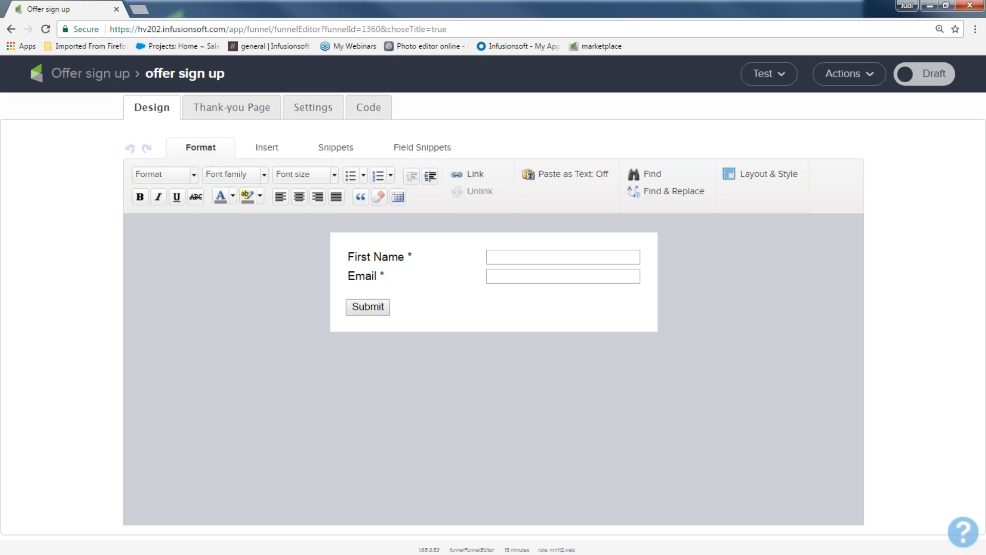
{"action": "left_click", "coordinate": [337, 149]}
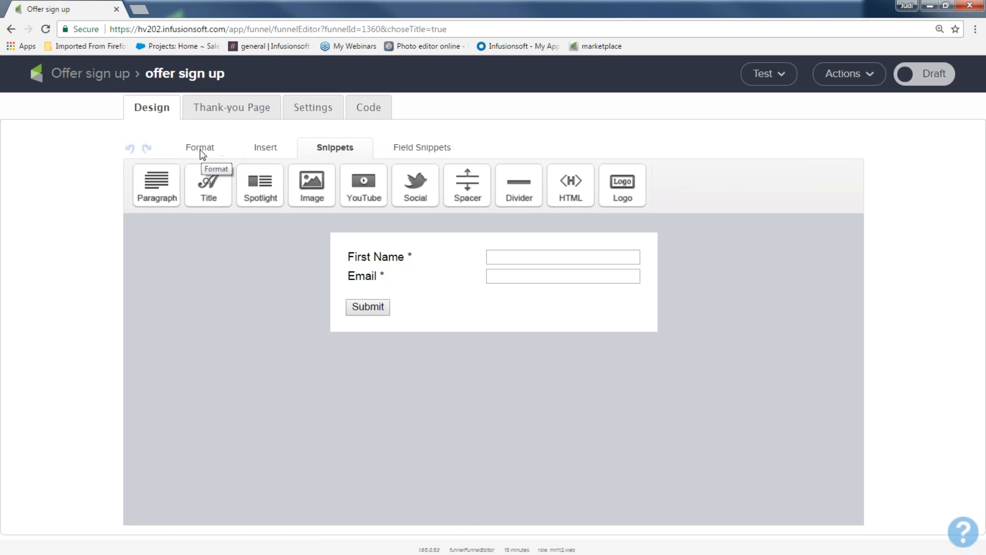
{"action": "left_click_drag", "start_coordinate": [209, 182], "coordinate": [395, 257]}
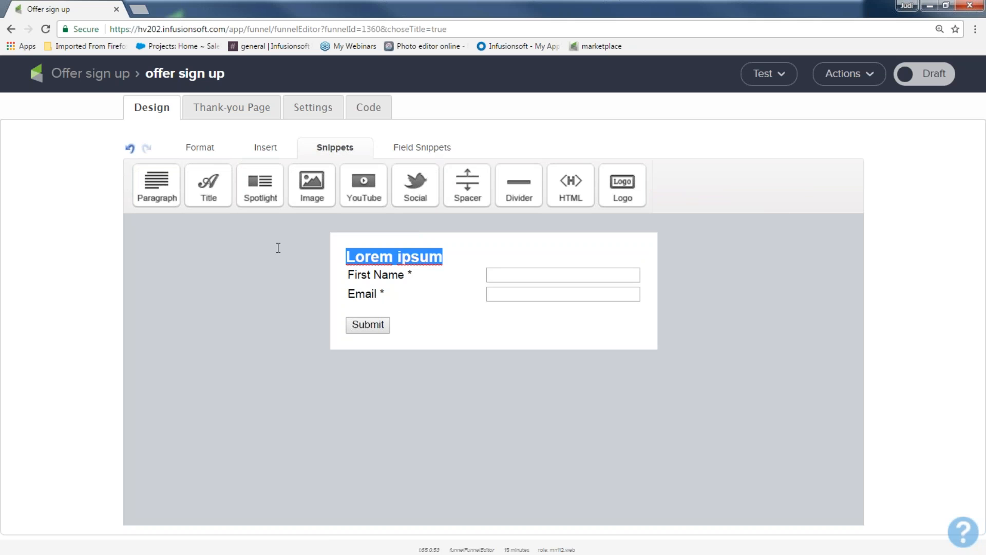
{"action": "type", "text": "Offer sign"}
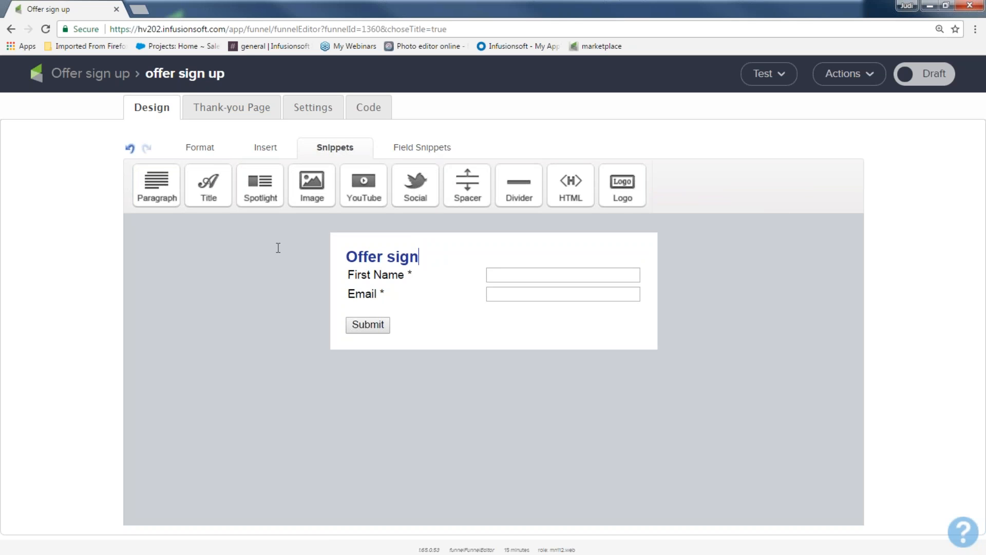
{"action": "type", "text": " up!"}
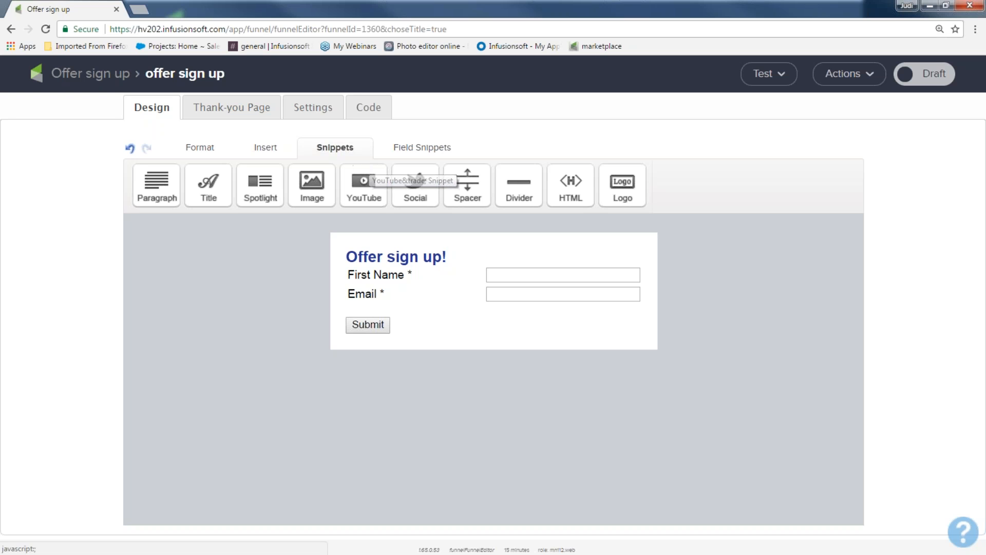
Add a paragraph snippet below the title reading "Get this great offer now and safe money and time..but mostly money!!"
{"action": "left_click_drag", "start_coordinate": [157, 185], "coordinate": [420, 282]}
{"action": "left_click_drag", "start_coordinate": [627, 303], "coordinate": [338, 277]}
{"action": "type", "text": "Get "}
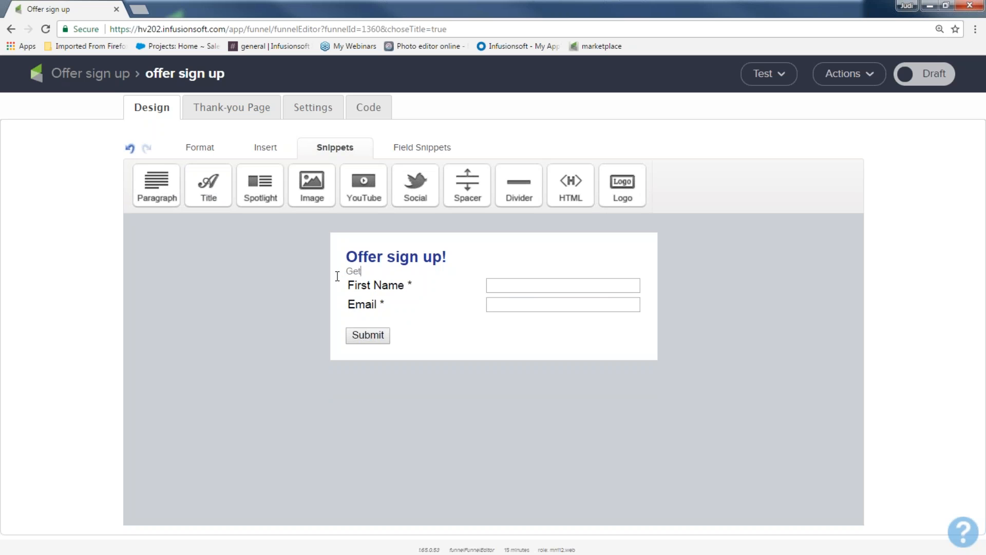
{"action": "type", "text": "this great offer now and safe mon"}
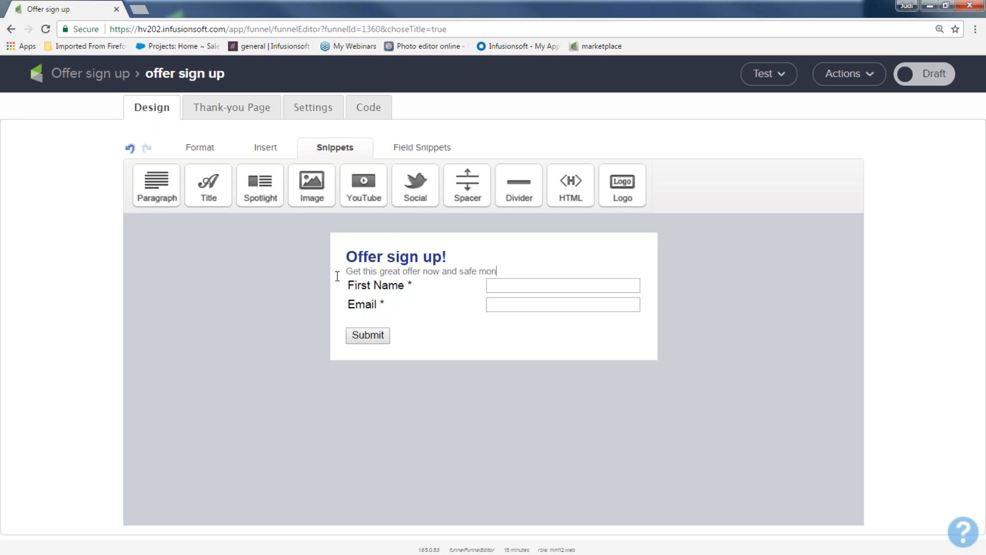
{"action": "type", "text": "ey and time..but mostly money!!"}
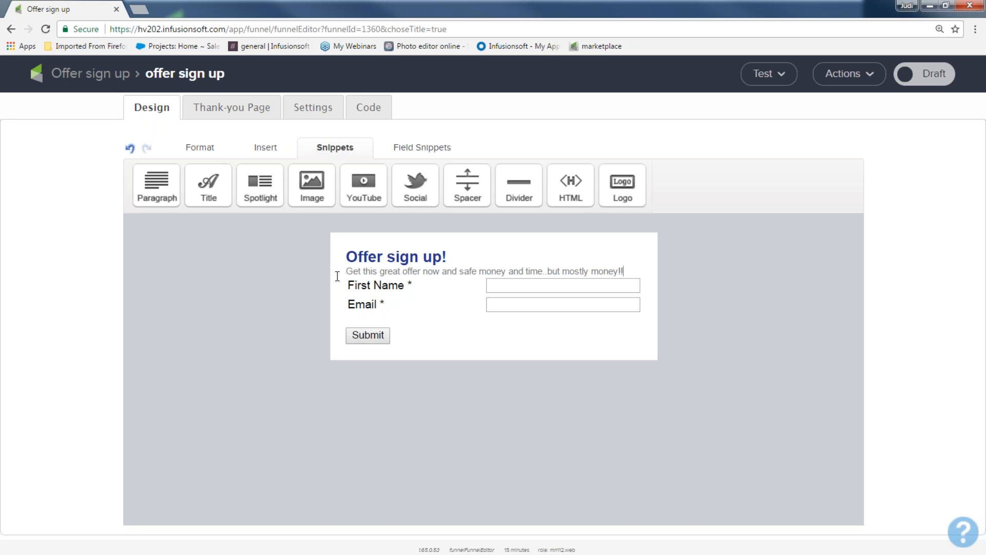
Select the paragraph text and change its font colour to black
{"action": "left_click_drag", "start_coordinate": [627, 271], "coordinate": [345, 257]}
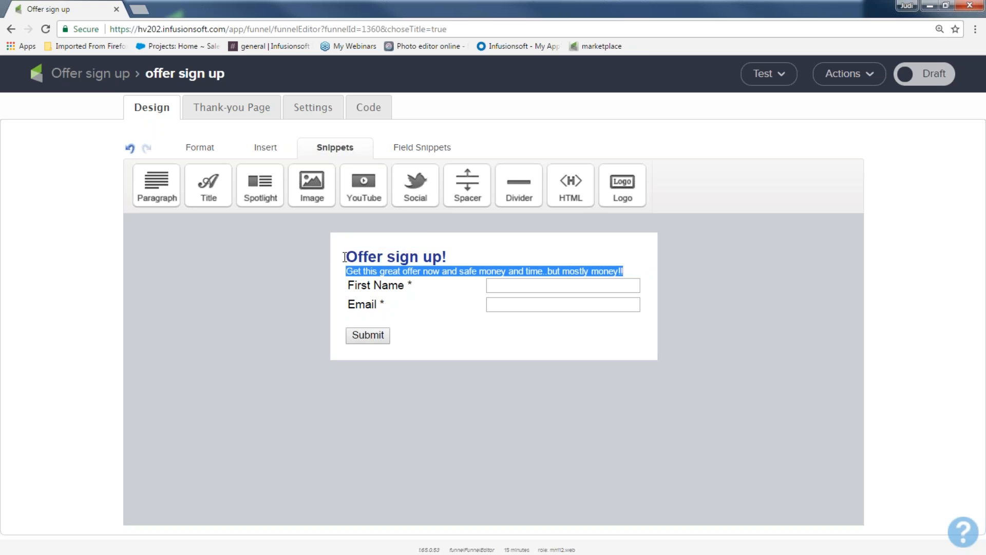
{"action": "left_click", "coordinate": [203, 147]}
{"action": "left_click", "coordinate": [232, 196]}
{"action": "left_click", "coordinate": [223, 213]}
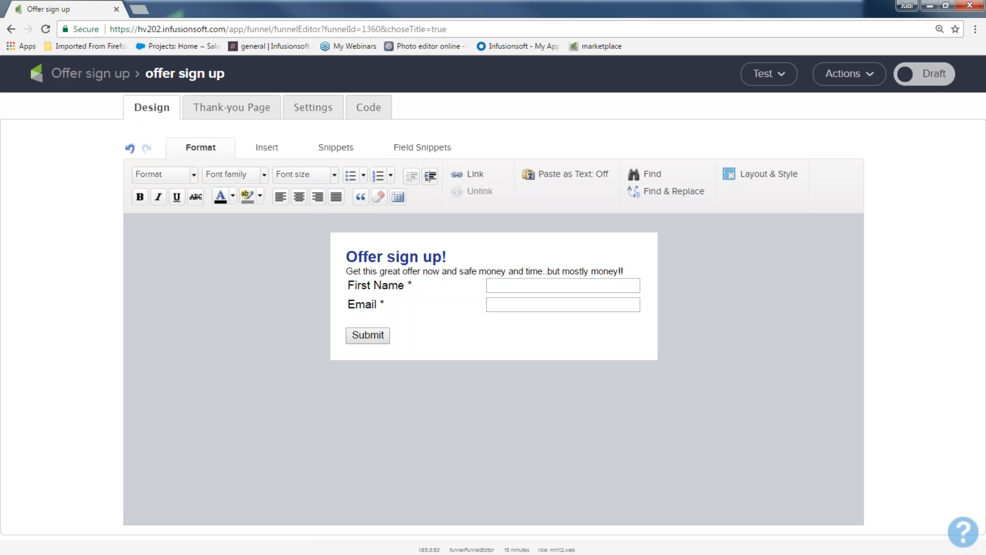
Insert a spacer snippet between the paragraph and the First Name field
{"action": "left_click", "coordinate": [330, 149]}
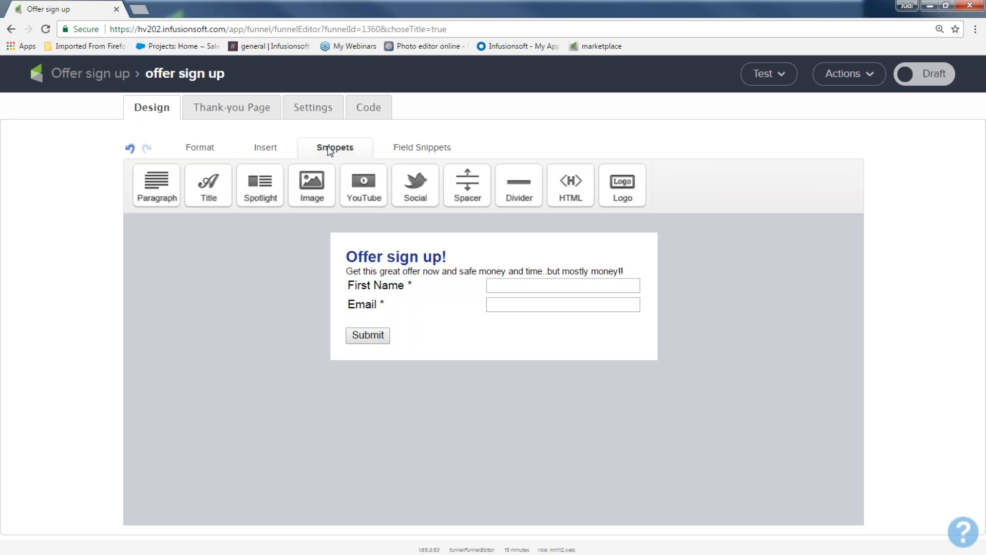
{"action": "left_click_drag", "start_coordinate": [468, 182], "coordinate": [418, 288]}
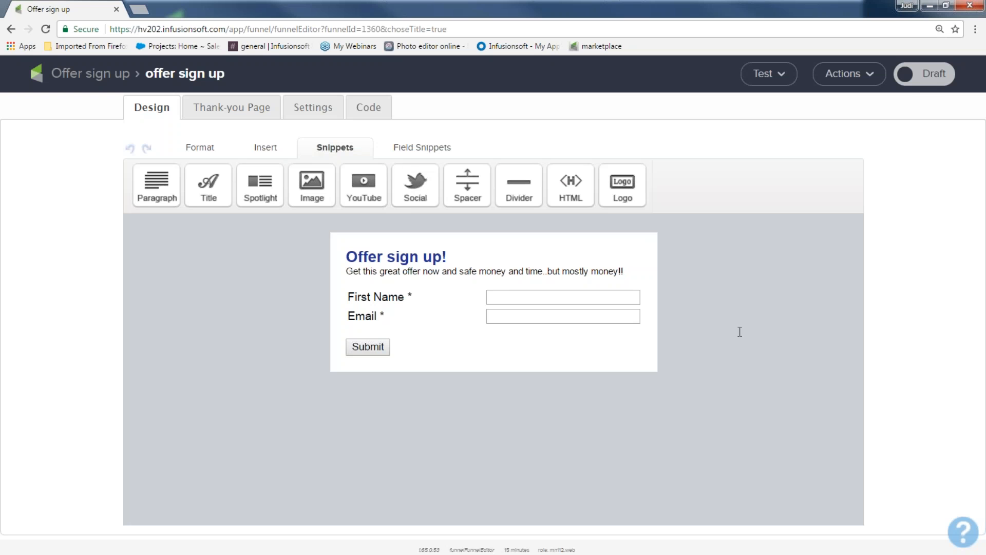
Enable the Last Name field in the name field settings and save
{"action": "left_click", "coordinate": [403, 280]}
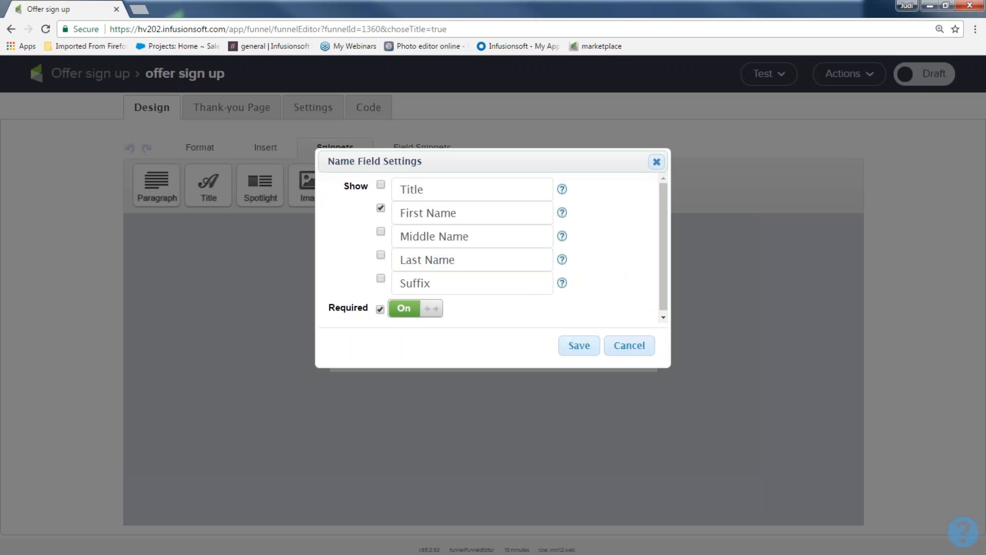
{"action": "left_click", "coordinate": [381, 255]}
{"action": "left_click", "coordinate": [578, 344]}
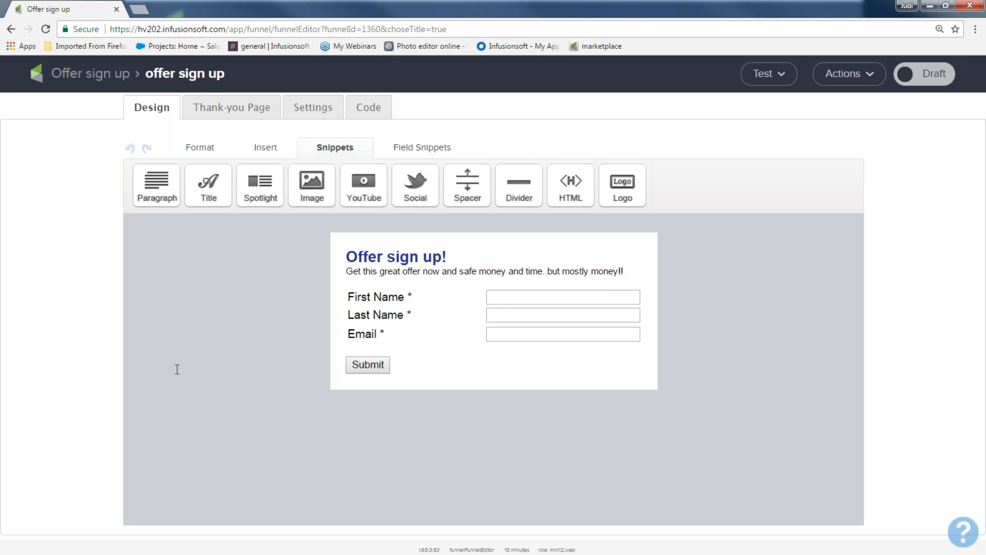
{"action": "left_click", "coordinate": [385, 312]}
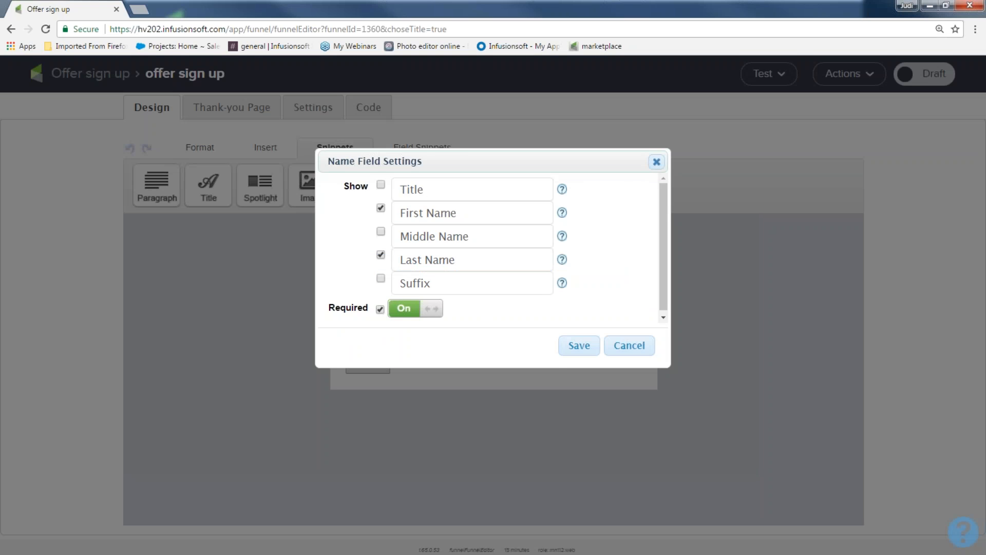
{"action": "left_click", "coordinate": [585, 349]}
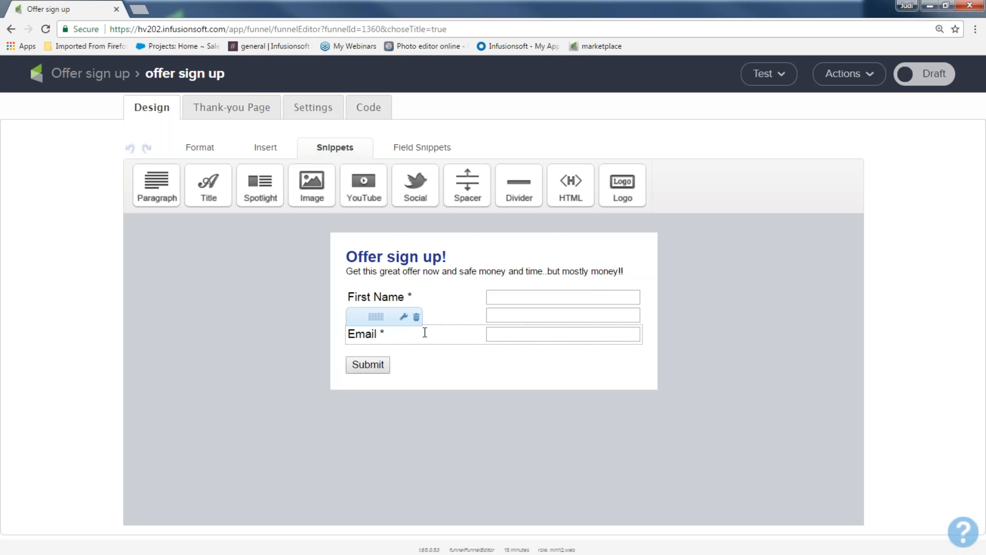
Add a phone field labelled "Your best number" above the email field, then delete it from the form
{"action": "left_click", "coordinate": [412, 147]}
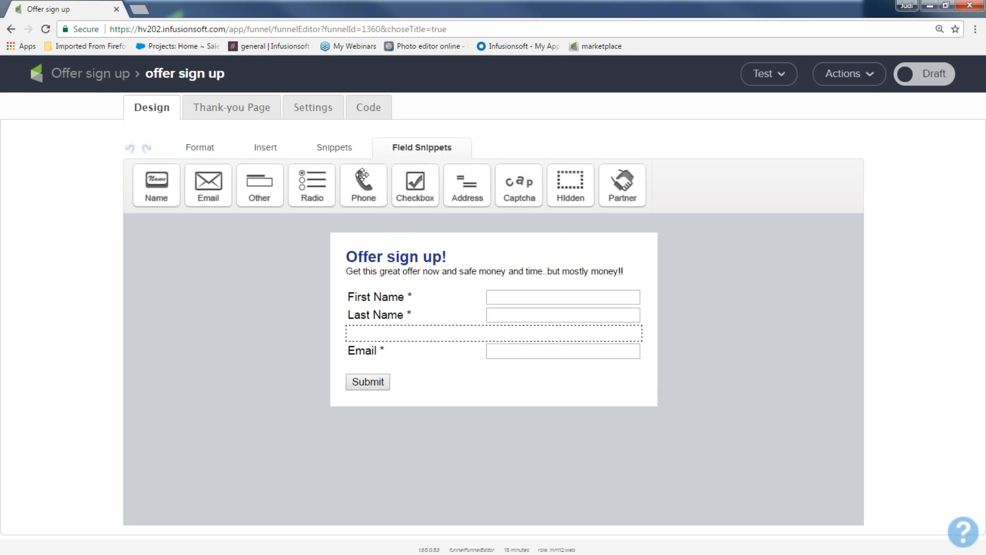
{"action": "left_click_drag", "start_coordinate": [363, 177], "coordinate": [386, 330]}
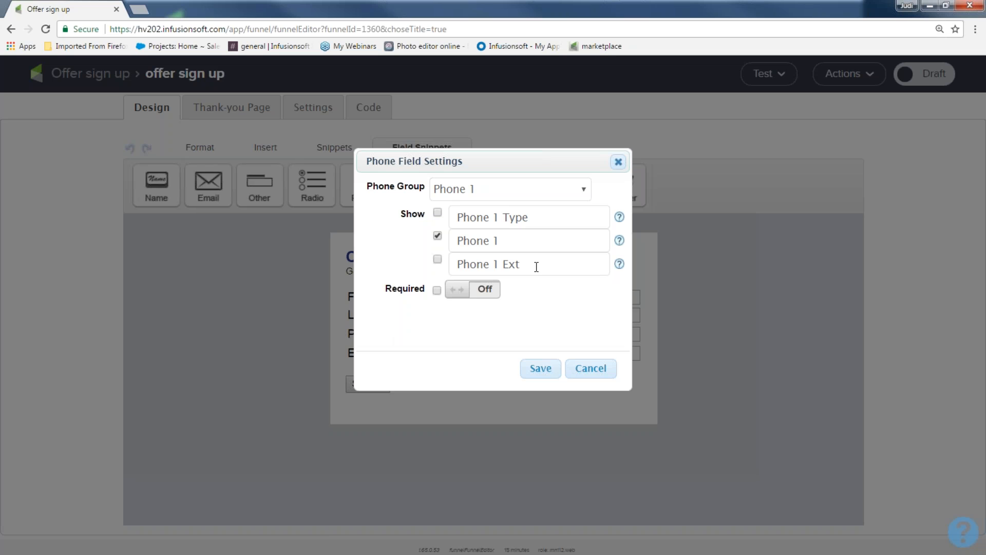
{"action": "left_click", "coordinate": [490, 291]}
{"action": "left_click", "coordinate": [490, 295]}
{"action": "left_click_drag", "start_coordinate": [502, 241], "coordinate": [425, 241]}
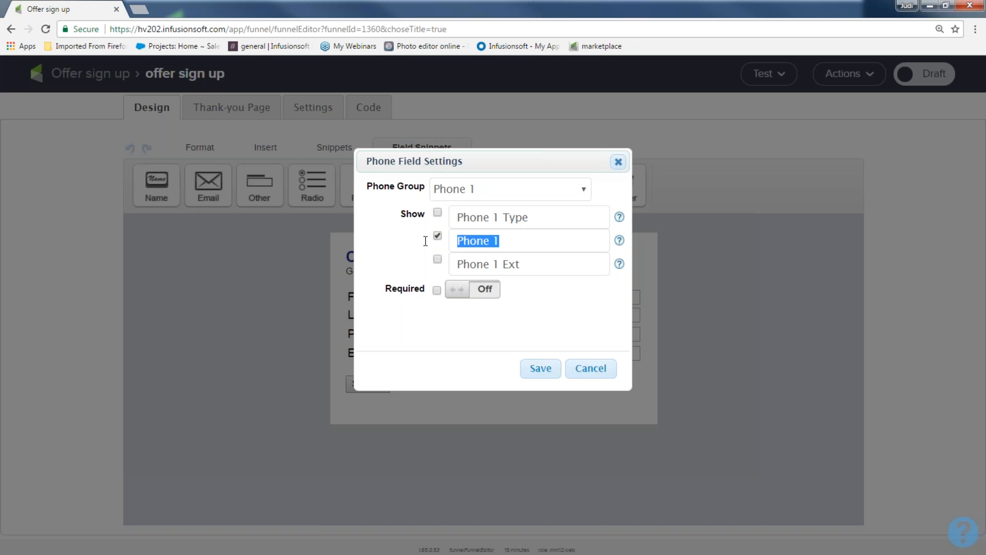
{"action": "type", "text": "Your"}
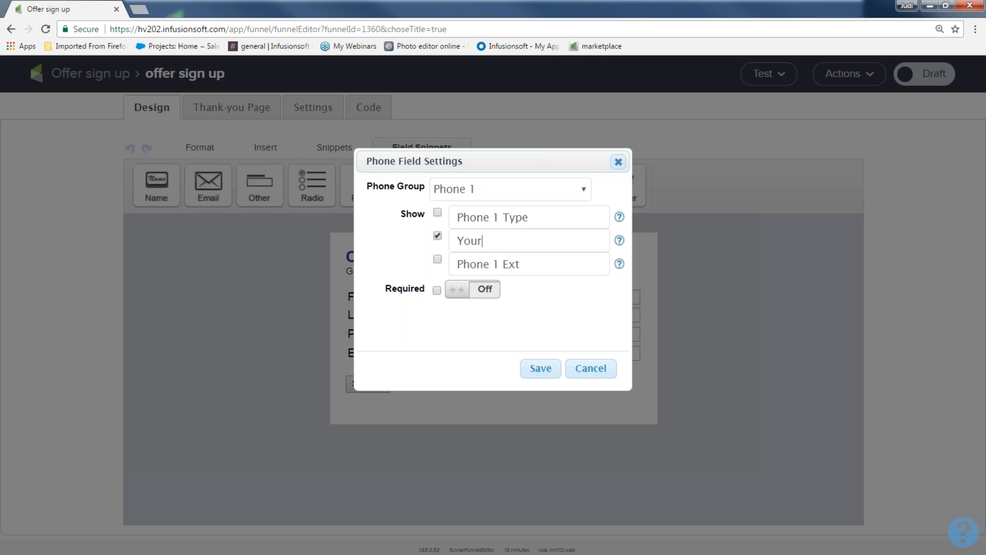
{"action": "type", "text": " best number"}
{"action": "left_click", "coordinate": [538, 369]}
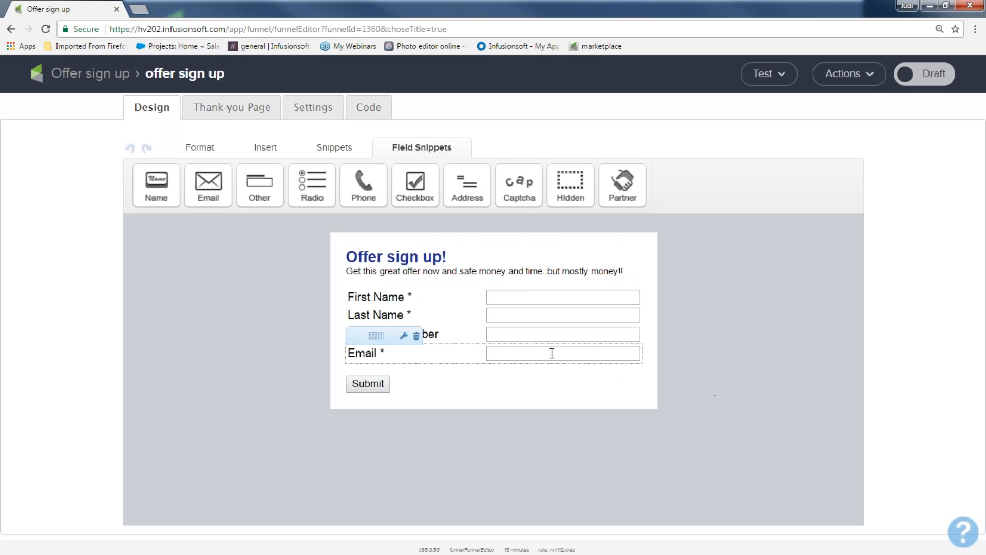
{"action": "mouse_move", "coordinate": [452, 334]}
{"action": "left_click", "coordinate": [417, 318]}
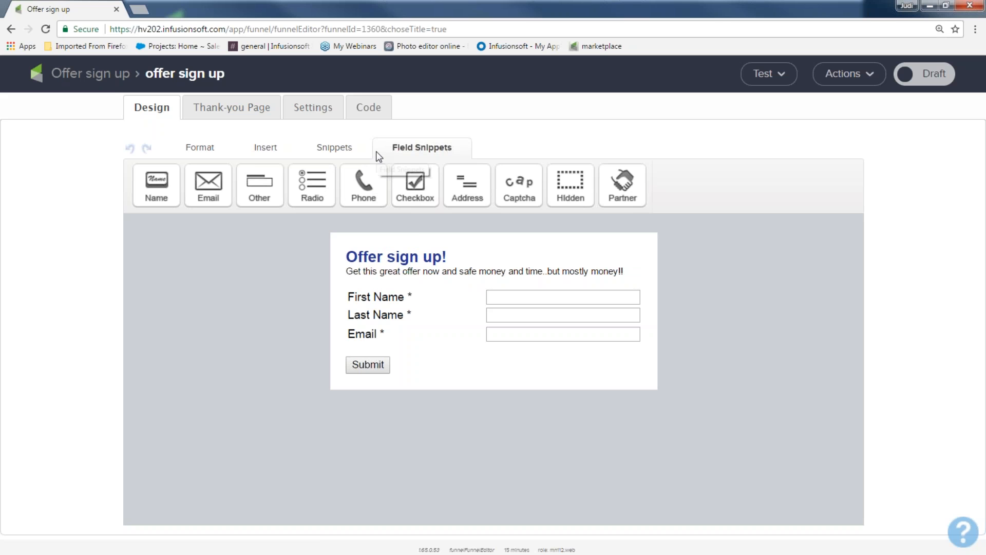
Select the paragraph text and set it to a larger font size
{"action": "left_click_drag", "start_coordinate": [622, 268], "coordinate": [337, 268]}
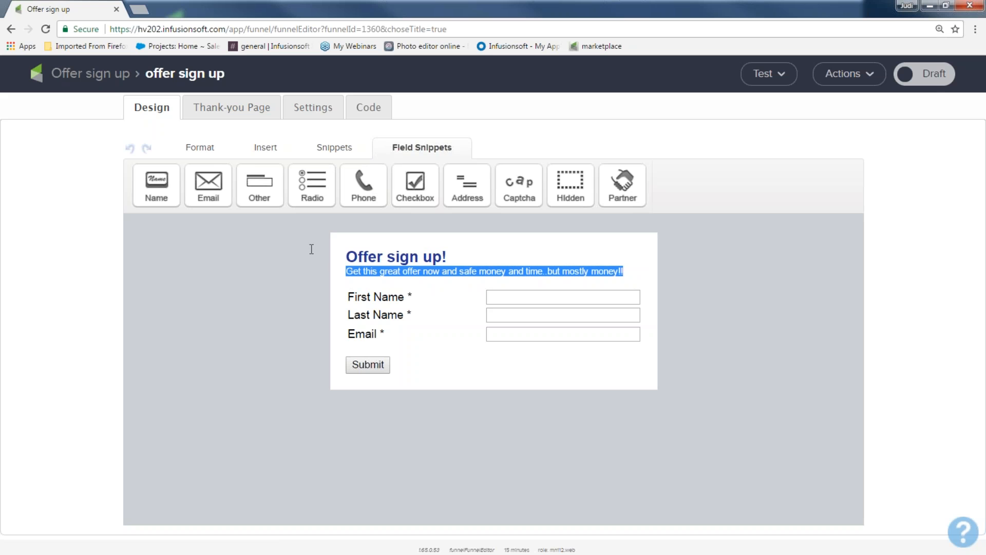
{"action": "left_click", "coordinate": [206, 148]}
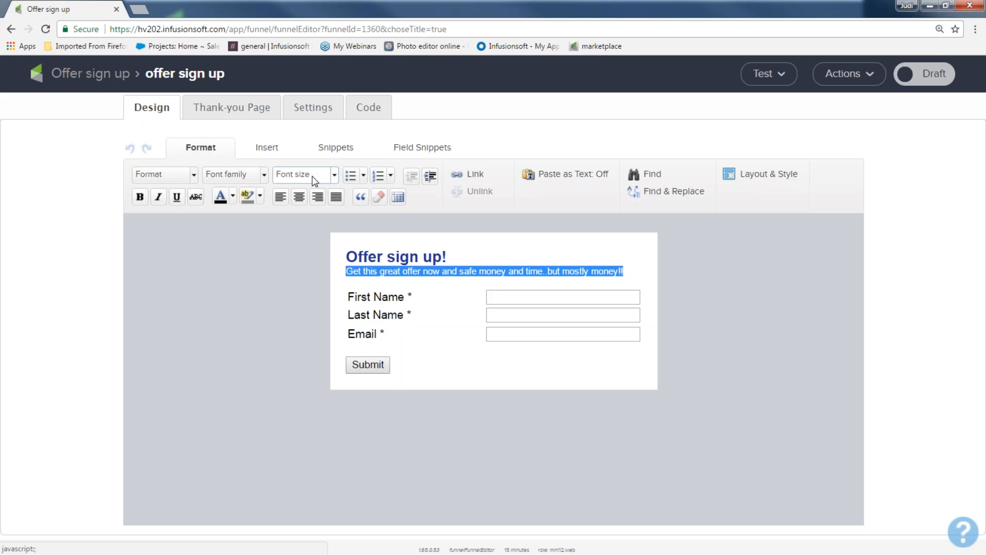
{"action": "left_click", "coordinate": [334, 176]}
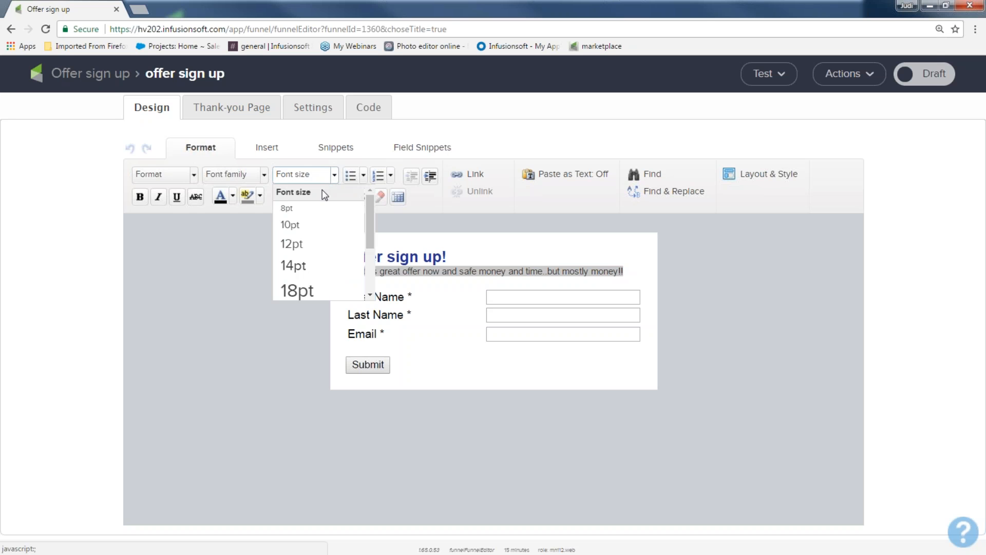
{"action": "left_click", "coordinate": [289, 223]}
{"action": "left_click", "coordinate": [272, 262]}
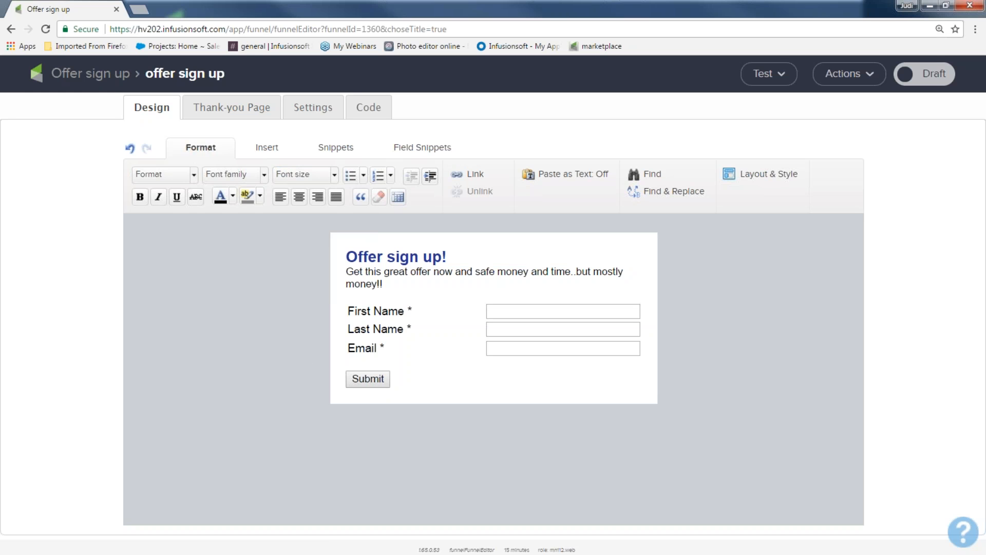
Open the submit button settings and change the button label to "Send offer now!!"
{"action": "mouse_move", "coordinate": [367, 380]}
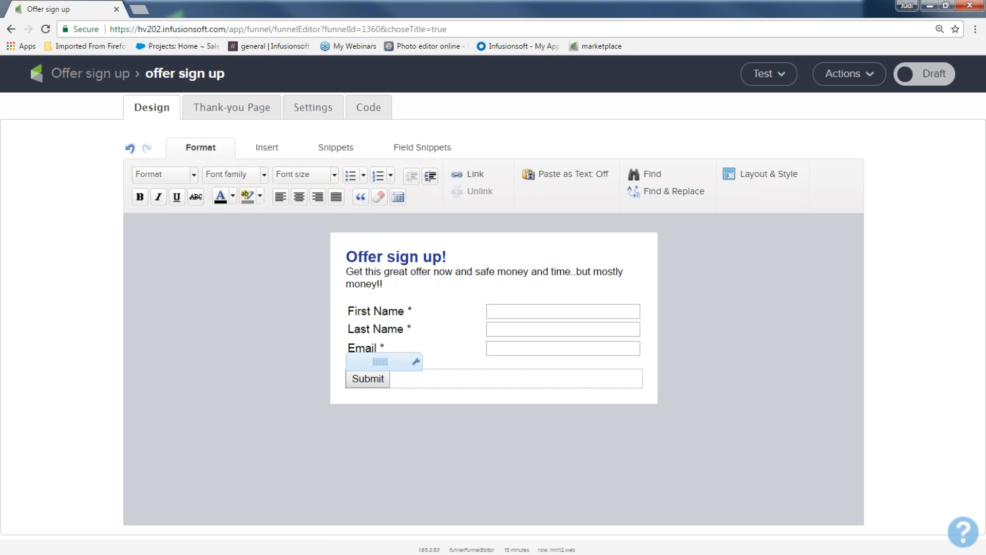
{"action": "double_click", "coordinate": [373, 380]}
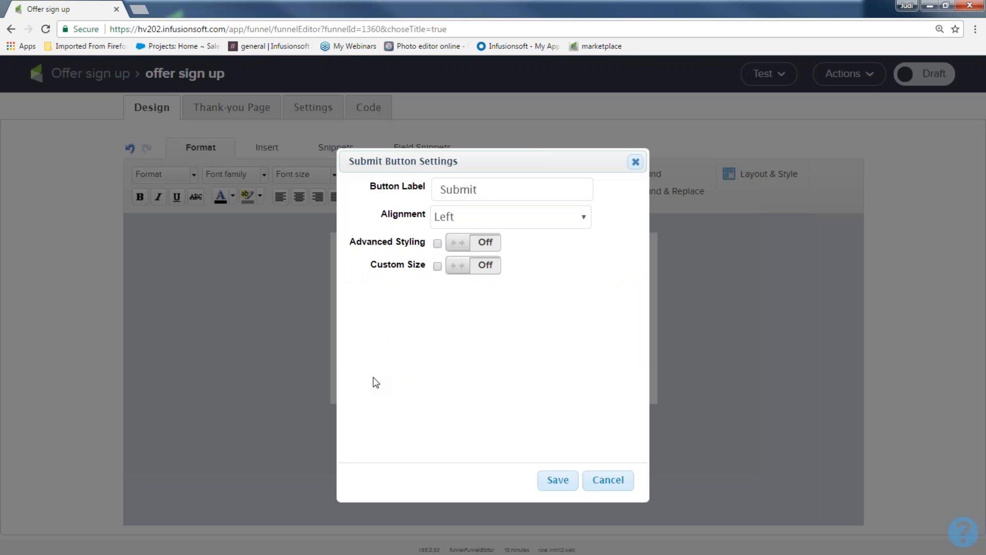
{"action": "left_click_drag", "start_coordinate": [484, 189], "coordinate": [387, 190]}
{"action": "type", "text": "SEnd"}
{"action": "key", "text": "BackSpace"}
{"action": "key", "text": "BackSpace"}
{"action": "key", "text": "BackSpace"}
{"action": "type", "text": "end offer now!!"}
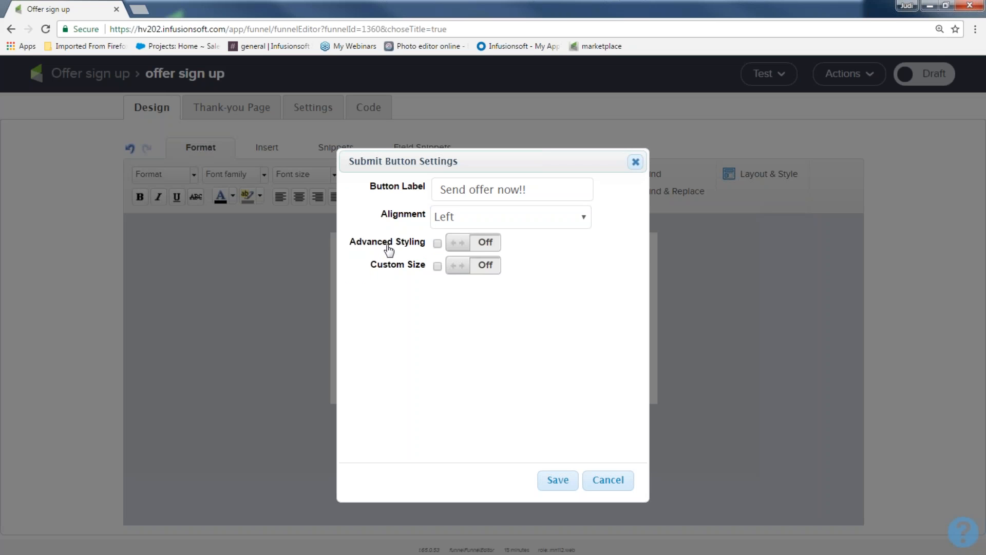
Turn on advanced styling for the button and pick a light blue background colour
{"action": "left_click", "coordinate": [494, 244]}
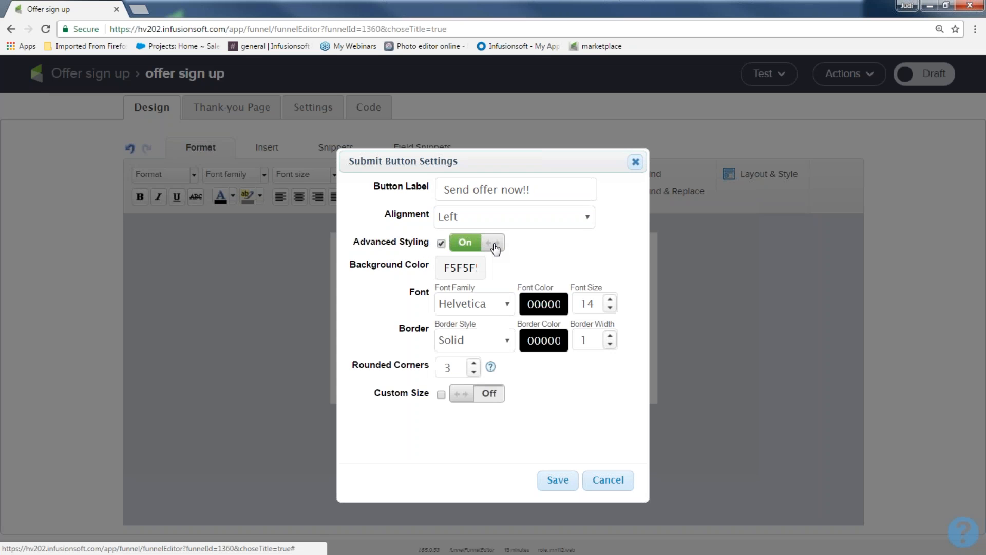
{"action": "left_click", "coordinate": [451, 268]}
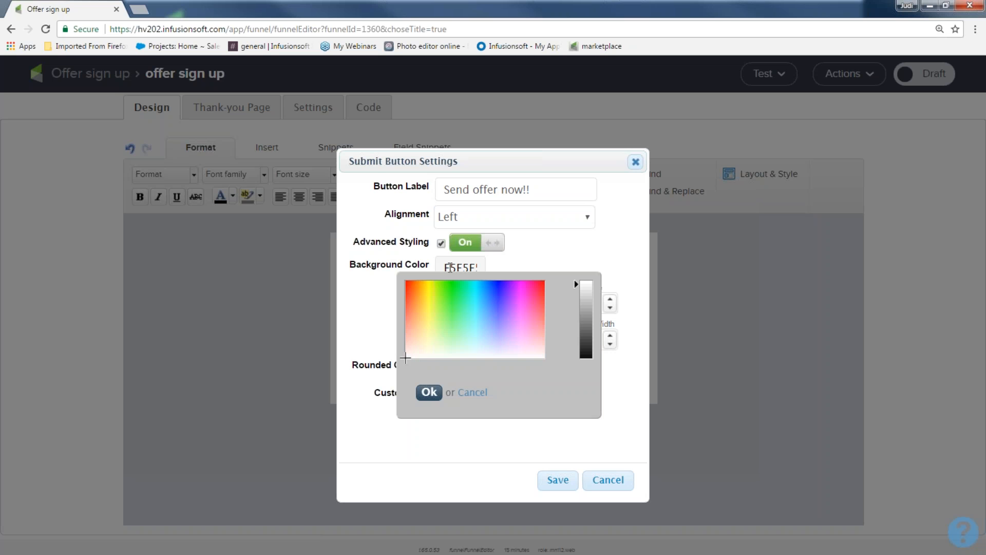
{"action": "left_click", "coordinate": [478, 297]}
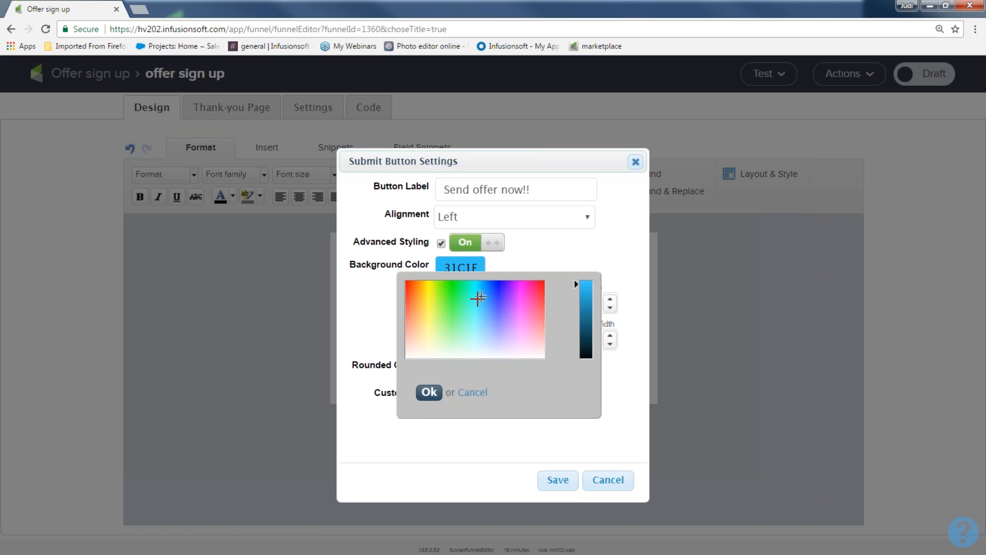
{"action": "left_click_drag", "start_coordinate": [478, 297], "coordinate": [478, 299]}
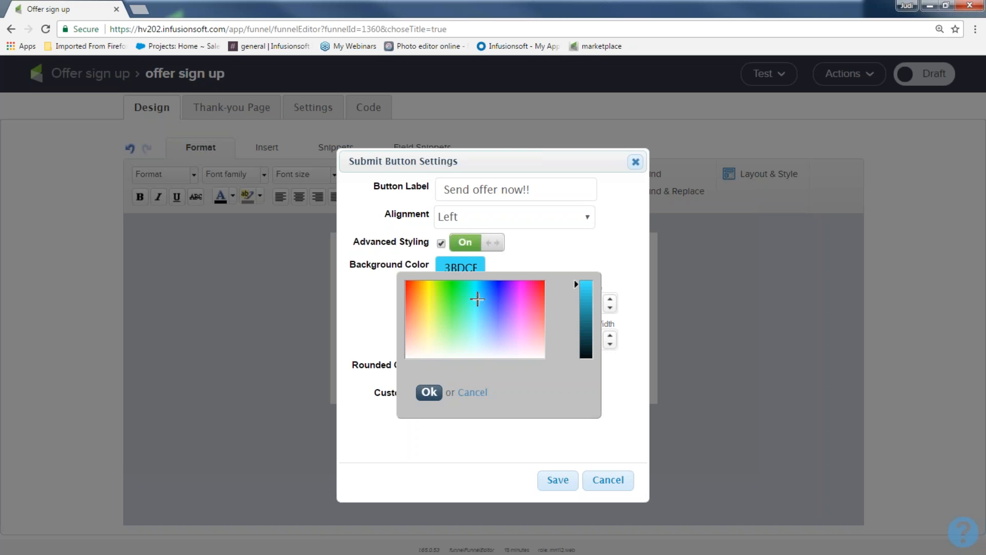
{"action": "left_click", "coordinate": [429, 393]}
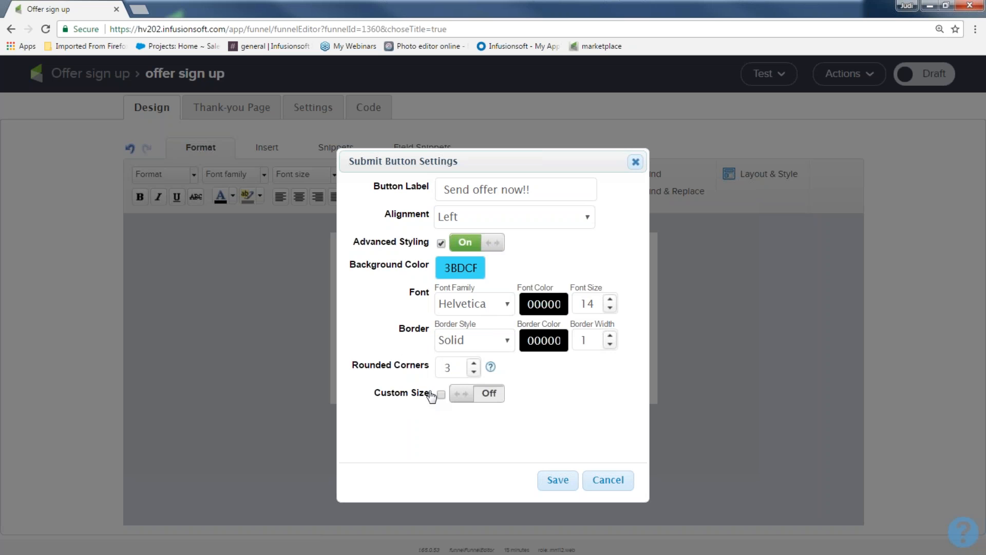
Set the button's border width to 2, turn on custom size, and save the button settings
{"action": "left_click", "coordinate": [610, 337]}
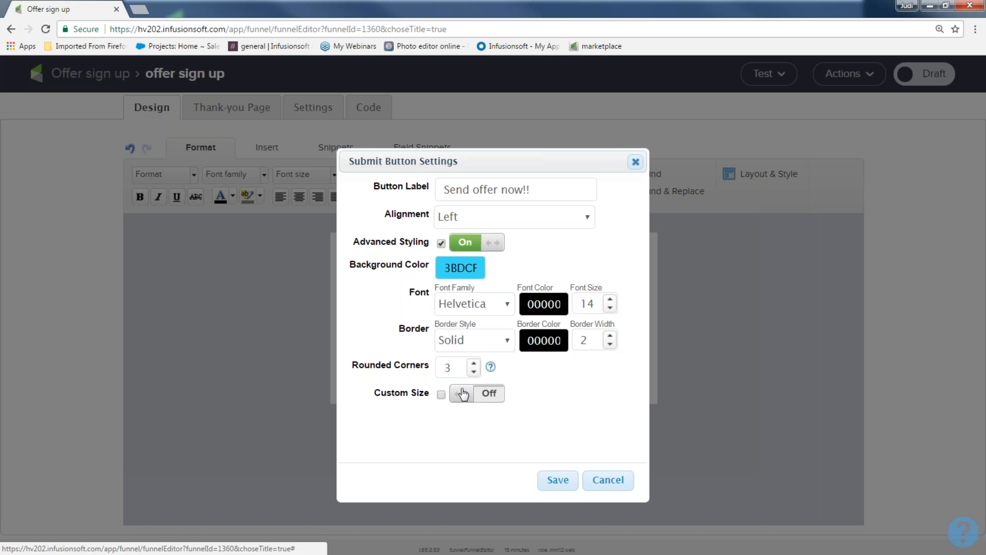
{"action": "left_click", "coordinate": [492, 394]}
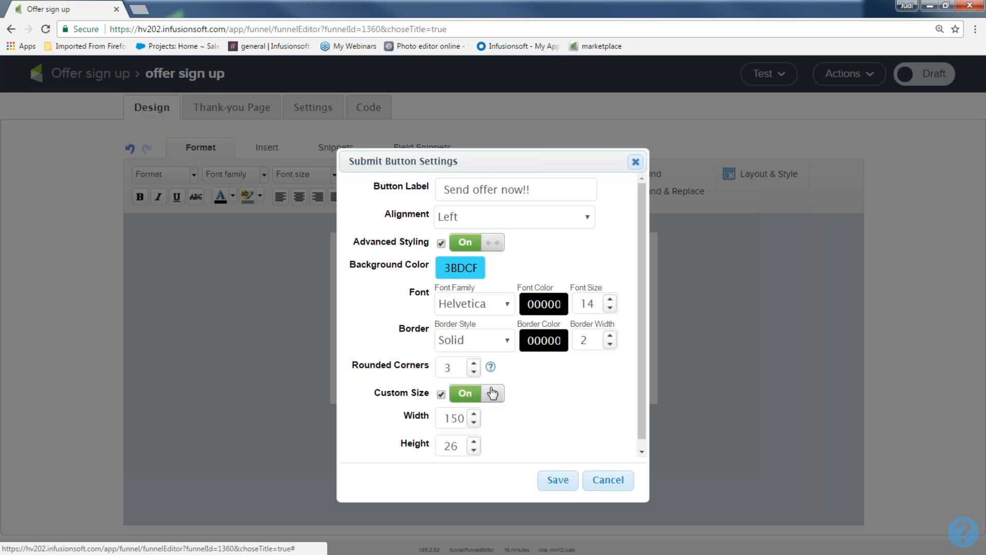
{"action": "left_click", "coordinate": [554, 481]}
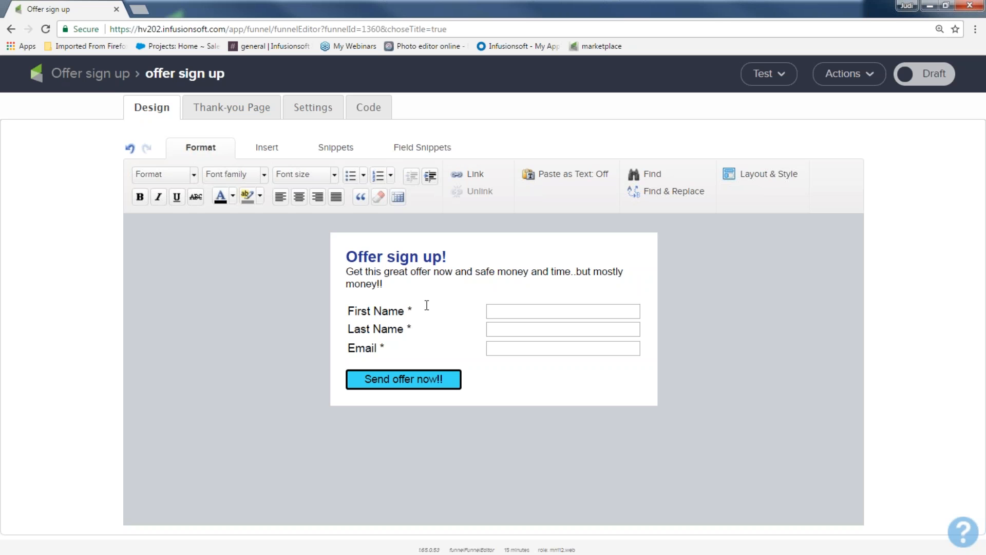
Open the form's layout and style settings and set the label position to Above
{"action": "left_click", "coordinate": [767, 178]}
{"action": "left_click", "coordinate": [743, 187]}
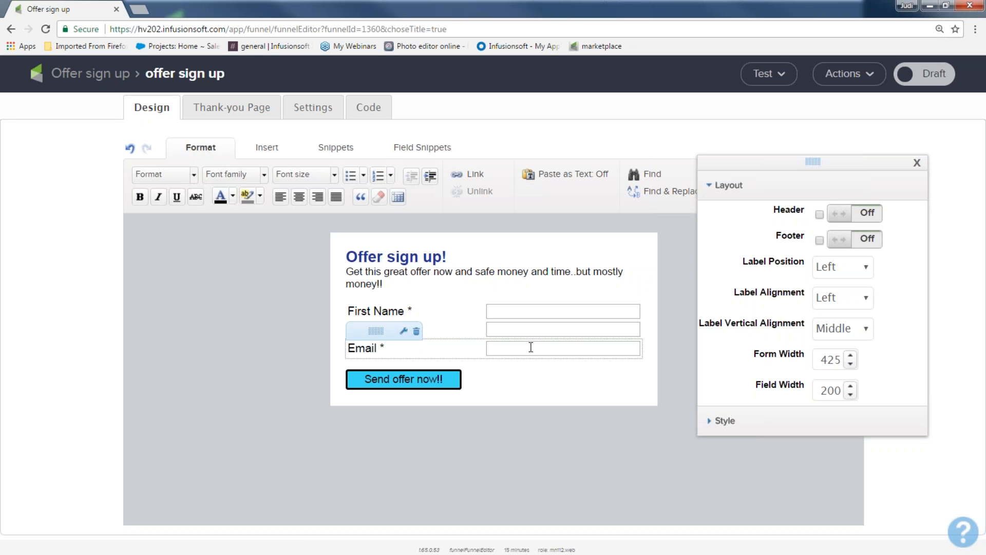
{"action": "left_click", "coordinate": [868, 265]}
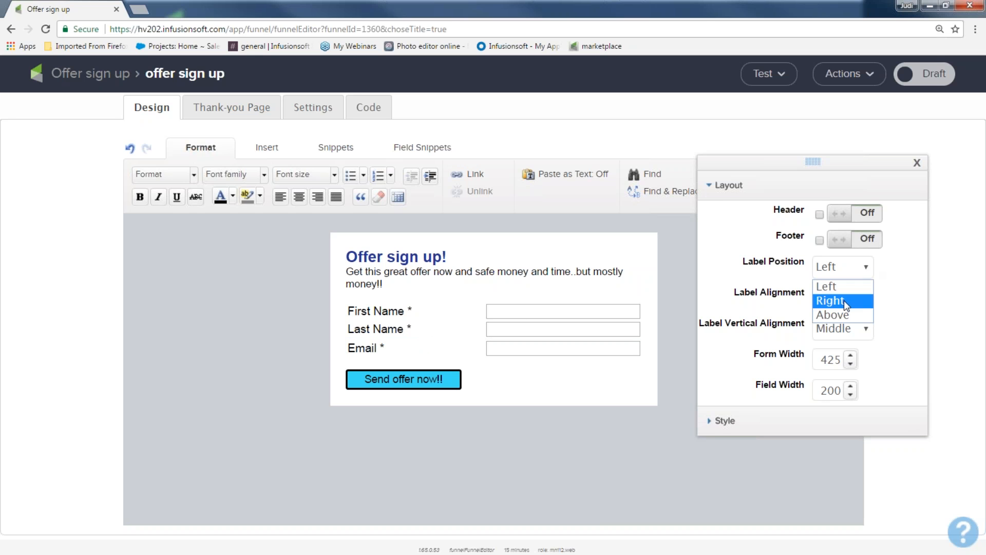
{"action": "left_click", "coordinate": [837, 315]}
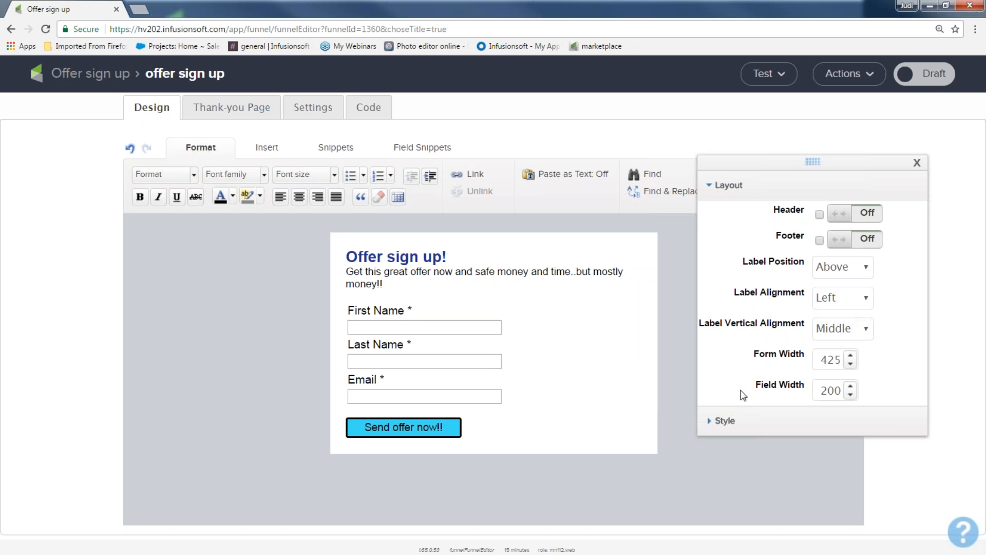
Reduce the form width to 285
{"action": "left_click", "coordinate": [851, 364]}
{"action": "left_click", "coordinate": [851, 363]}
{"action": "left_click", "coordinate": [851, 363]}
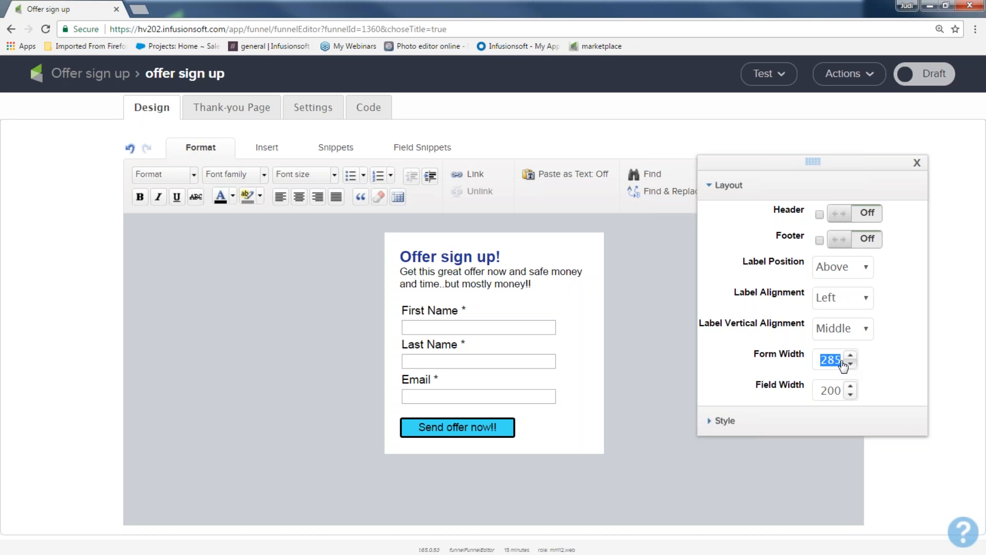
Switch the form from Draft to Ready and close the layout settings
{"action": "left_click", "coordinate": [934, 75]}
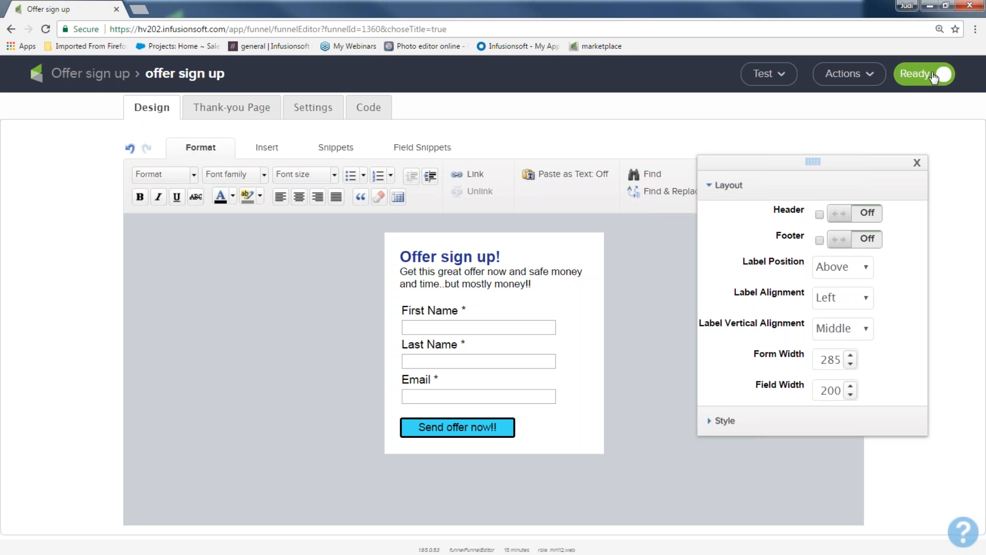
{"action": "left_click", "coordinate": [917, 162]}
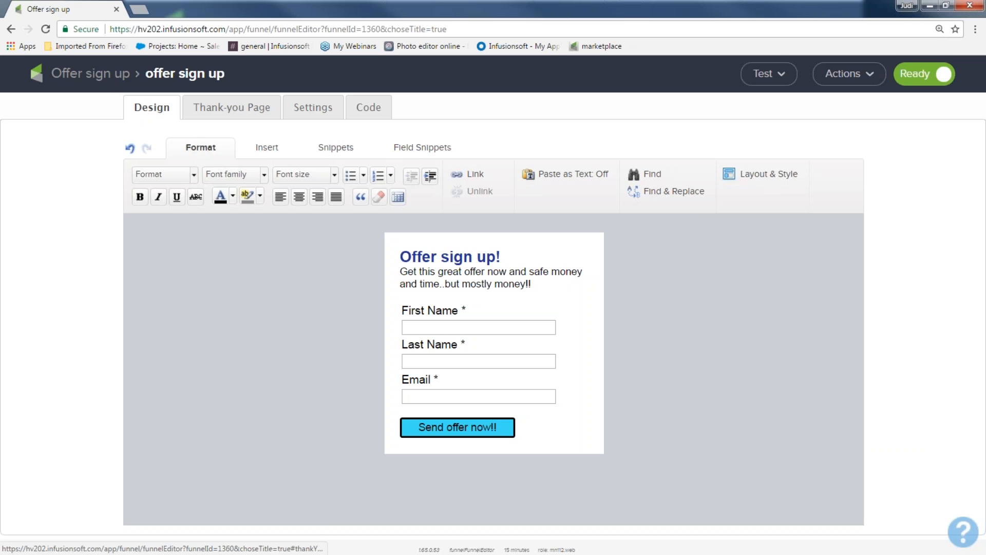
On the thank-you page, replace the header logo image with infusionsoft_hearts.png
{"action": "left_click", "coordinate": [224, 111]}
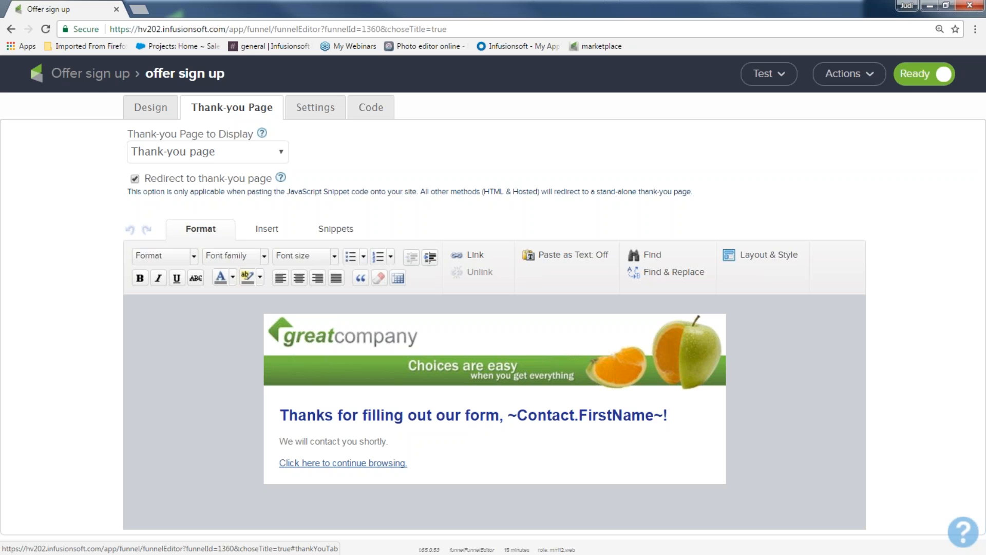
{"action": "mouse_move", "coordinate": [332, 362]}
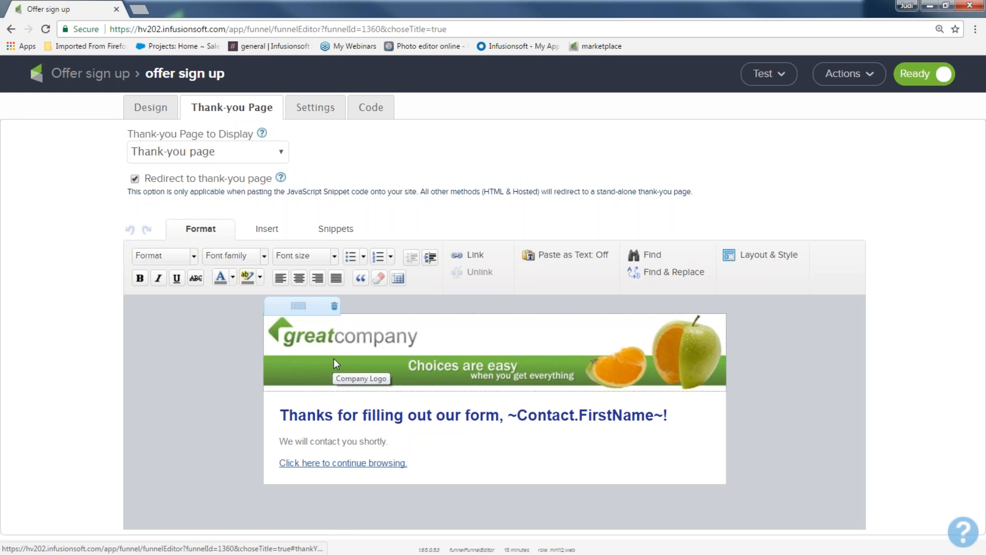
{"action": "double_click", "coordinate": [339, 351]}
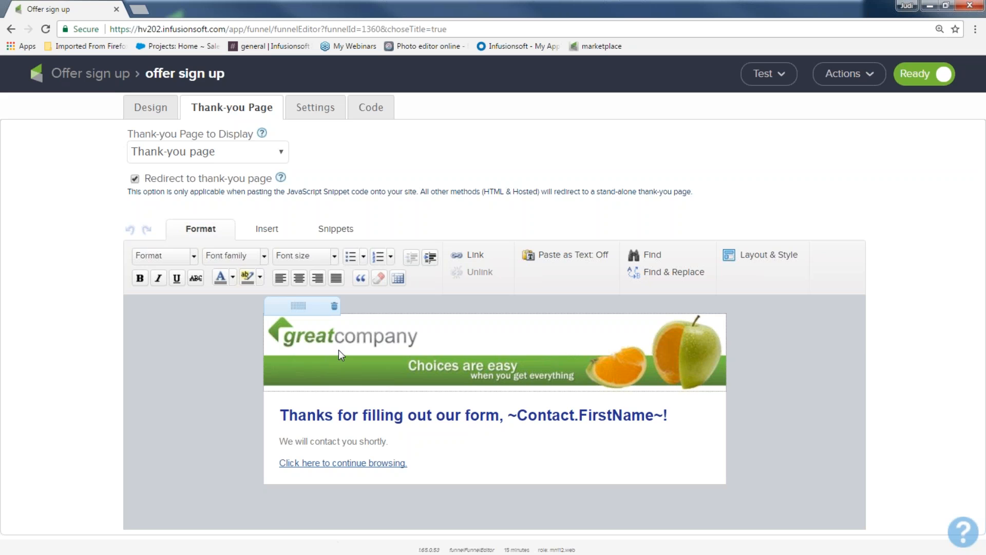
{"action": "left_click", "coordinate": [480, 224]}
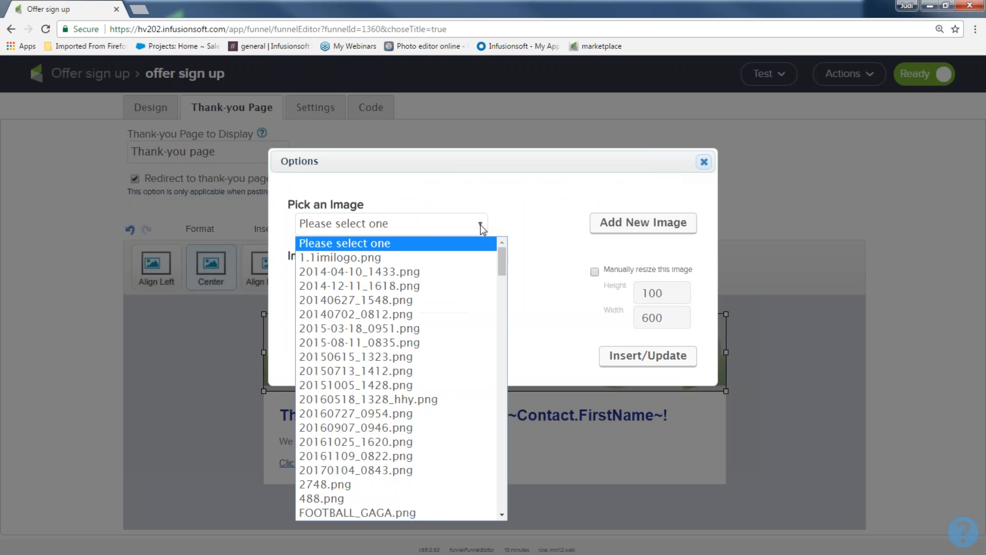
{"action": "scroll", "coordinate": [461, 287], "scroll_direction": "down", "scroll_amount": 15}
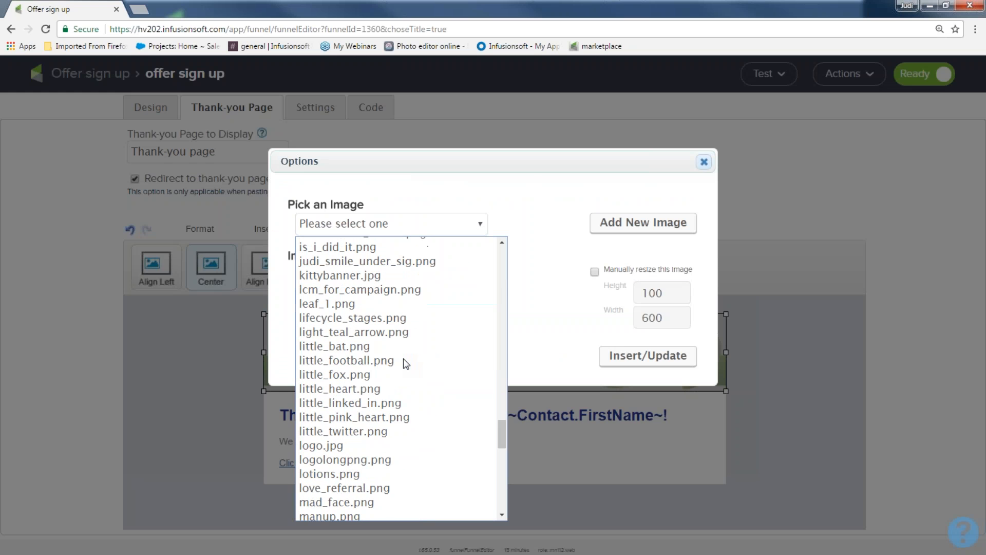
{"action": "scroll", "coordinate": [404, 360], "scroll_direction": "down", "scroll_amount": 3}
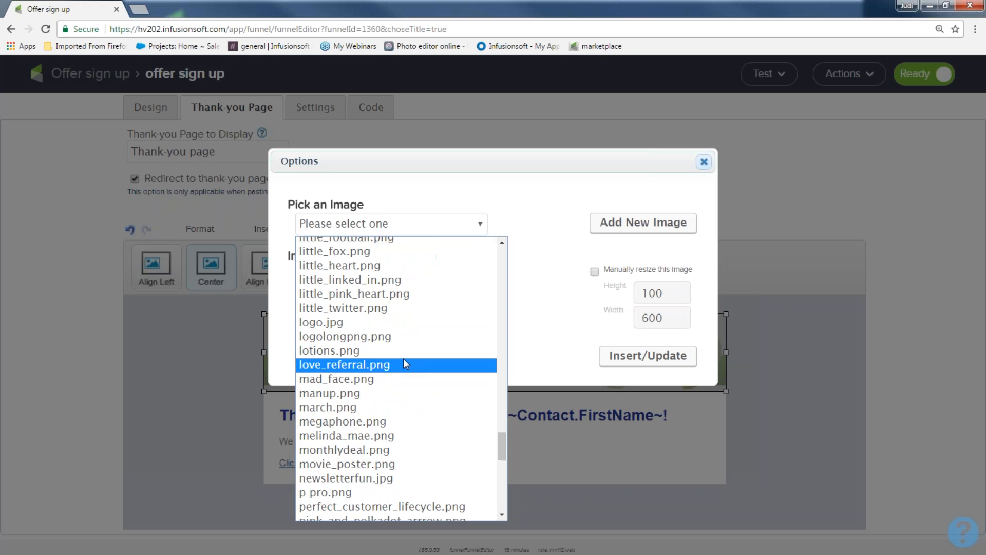
{"action": "scroll", "coordinate": [405, 362], "scroll_direction": "up", "scroll_amount": 6}
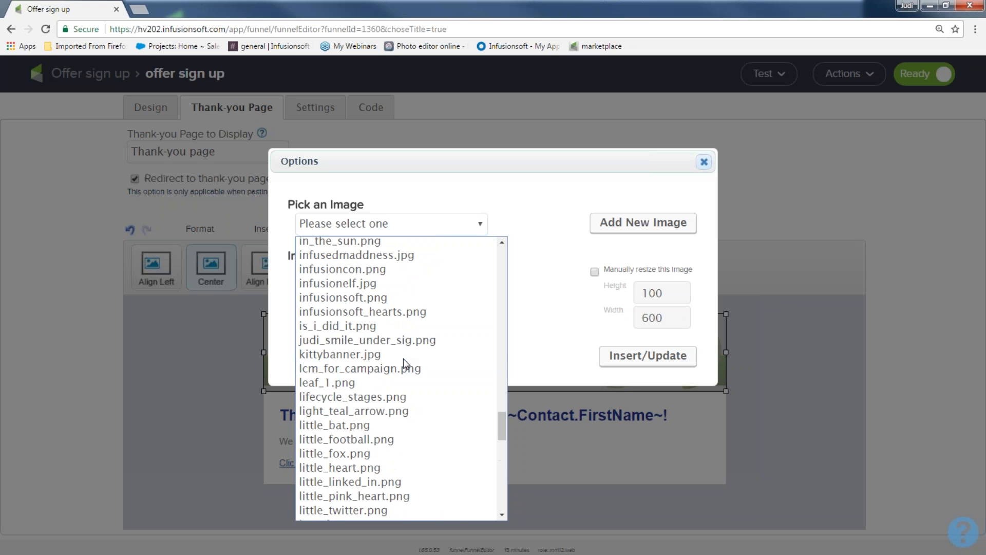
{"action": "left_click", "coordinate": [403, 359]}
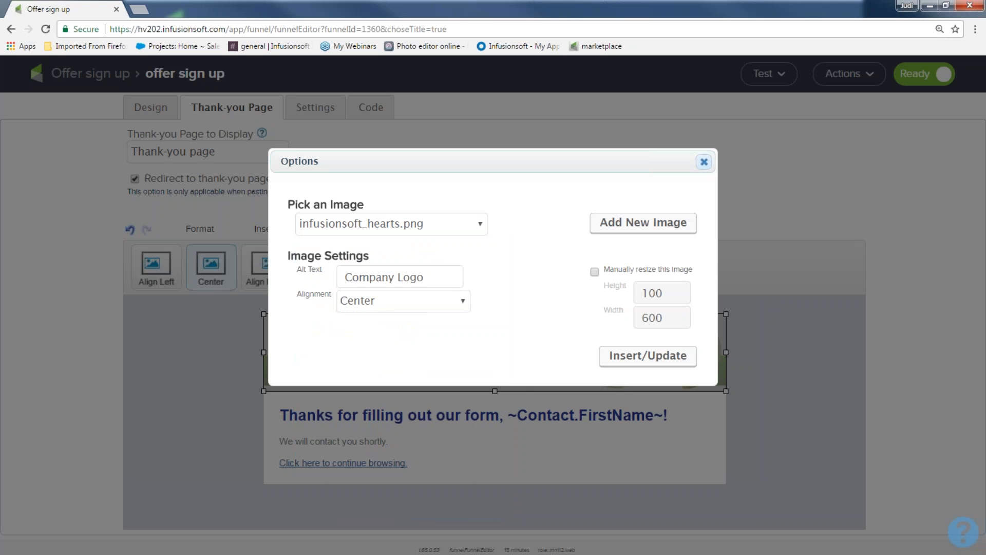
{"action": "left_click", "coordinate": [662, 441]}
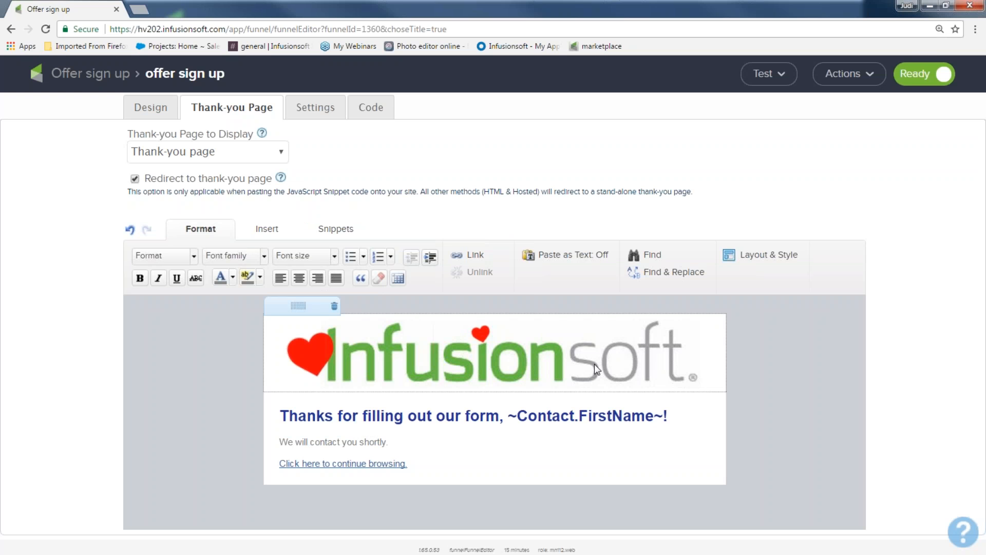
Shrink the new thank-you page logo image slightly
{"action": "double_click", "coordinate": [654, 377]}
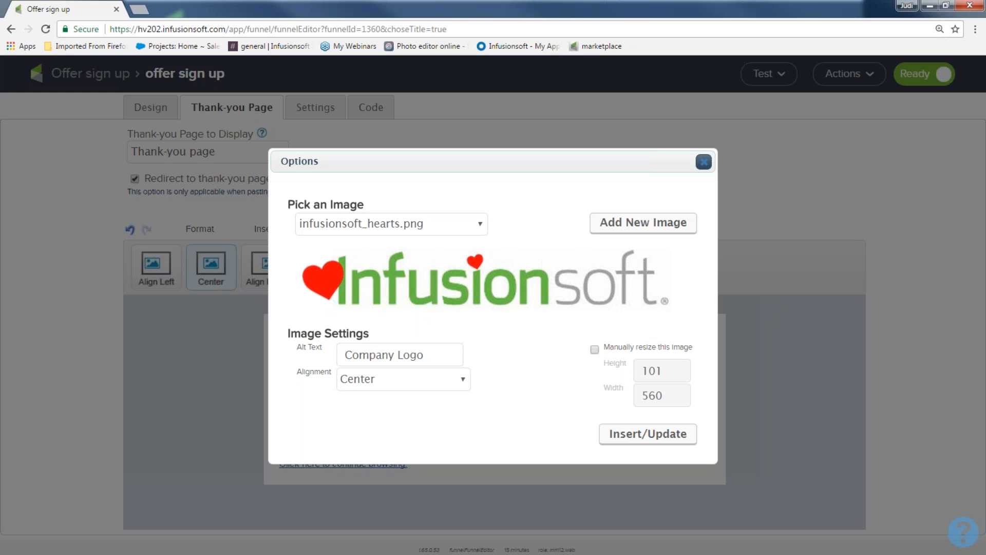
{"action": "left_click", "coordinate": [704, 161]}
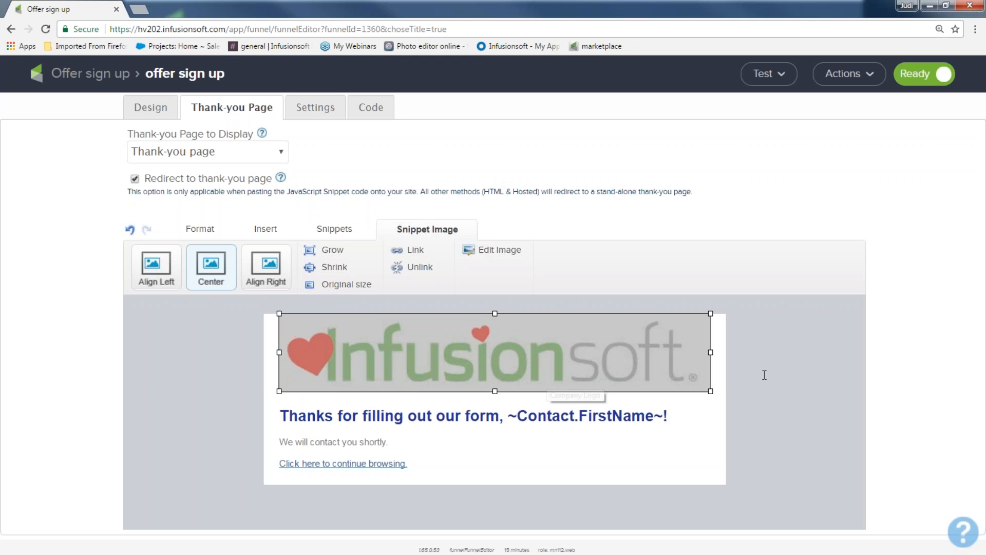
{"action": "mouse_move", "coordinate": [710, 392]}
{"action": "left_mouse_down"}
{"action": "mouse_move", "coordinate": [650, 376]}
{"action": "mouse_move", "coordinate": [703, 384]}
{"action": "left_mouse_up"}
{"action": "left_click", "coordinate": [734, 388]}
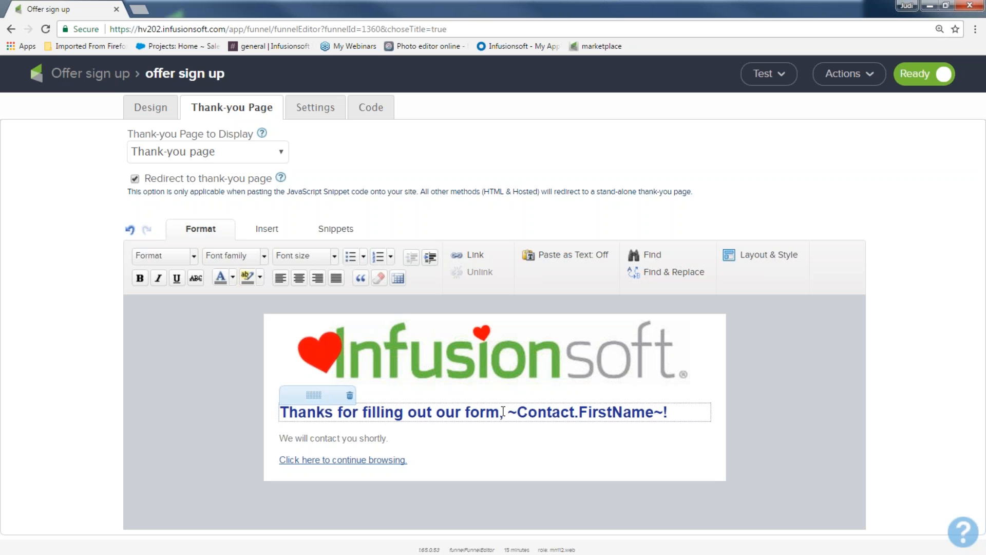
Rewrite the thank-you headline as "You got it, ~Contact.FirstName~! You are on the fast track to saving some money!!"
{"action": "left_click_drag", "start_coordinate": [498, 411], "coordinate": [280, 412]}
{"action": "type", "text": "You got it, ~Contact.FirstName~!"}
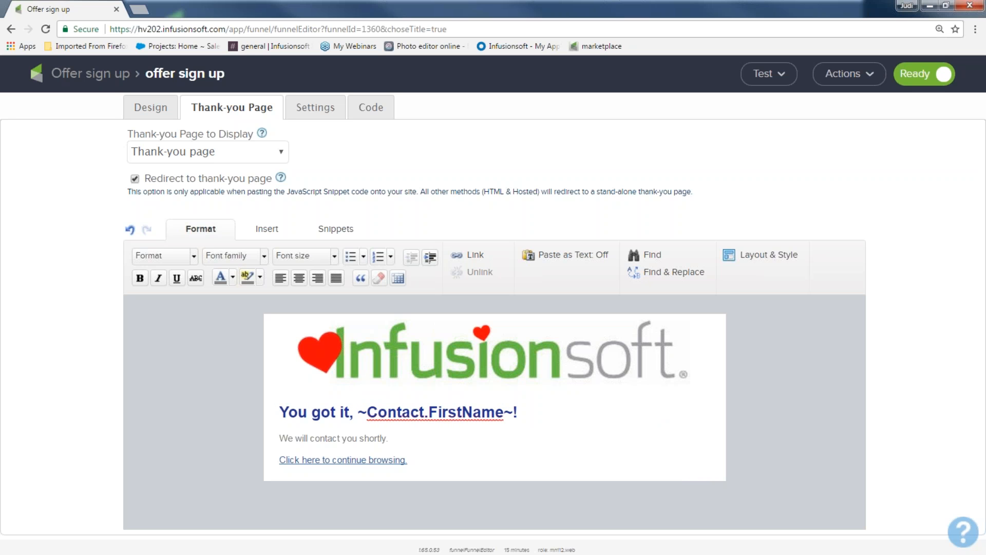
{"action": "type", "text": " Y"}
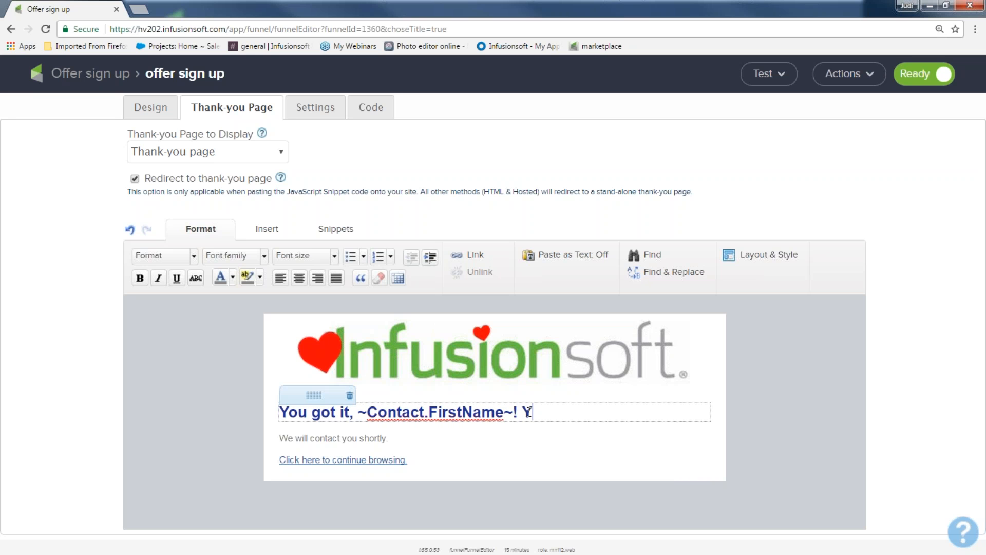
{"action": "type", "text": "ou are on th"}
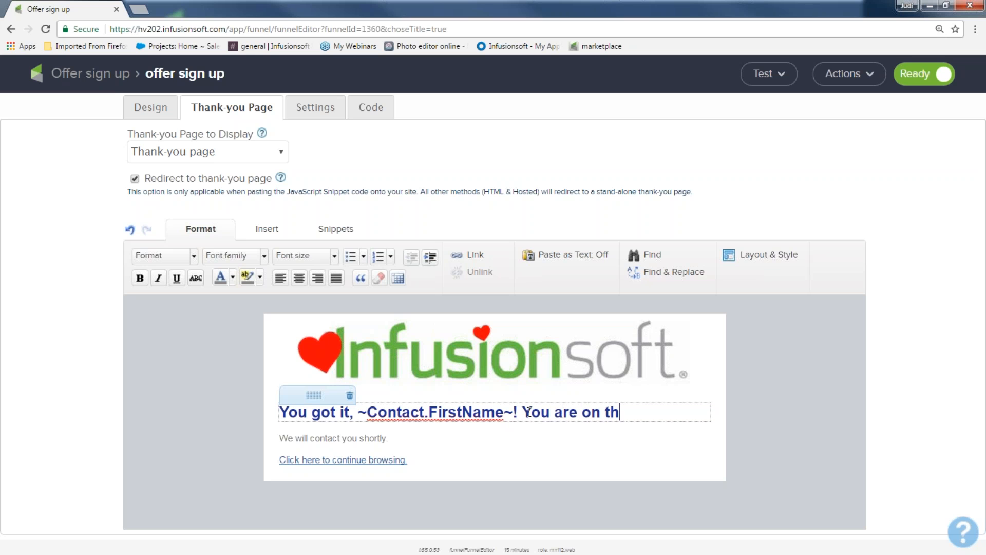
{"action": "type", "text": "e fast track to saving so"}
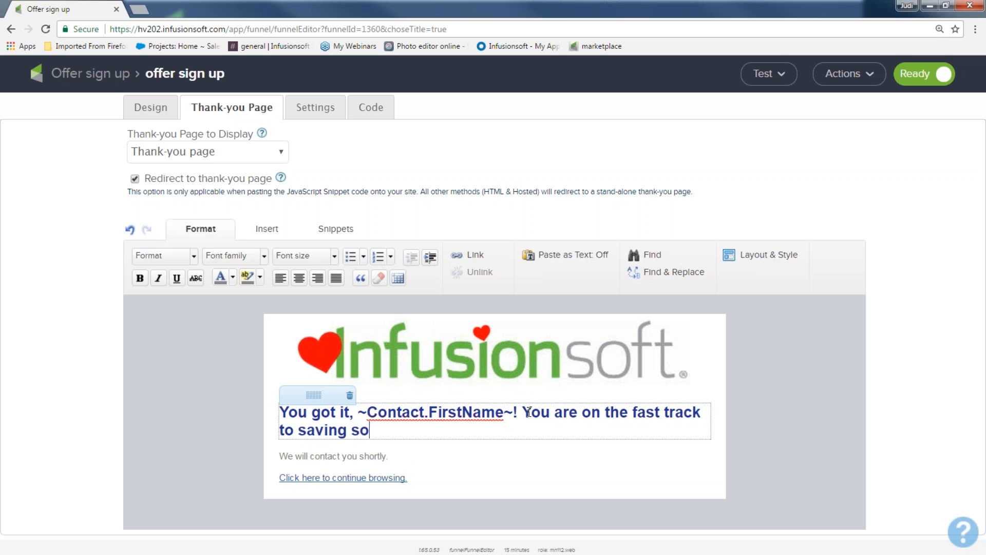
{"action": "type", "text": "me money!!"}
{"action": "left_click", "coordinate": [549, 450]}
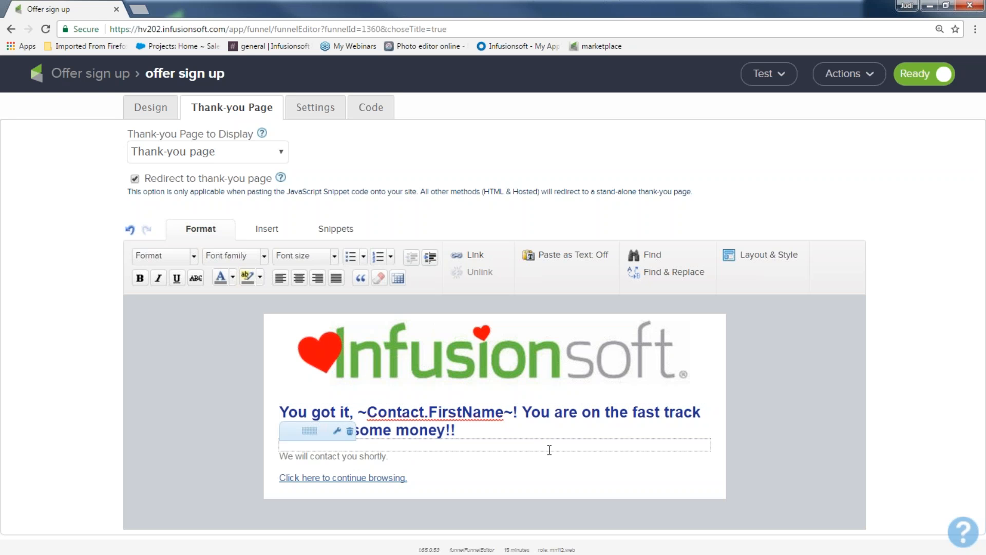
Replace the continue-browsing link text with "Hey get back to my website"
{"action": "left_click_drag", "start_coordinate": [429, 455], "coordinate": [274, 459]}
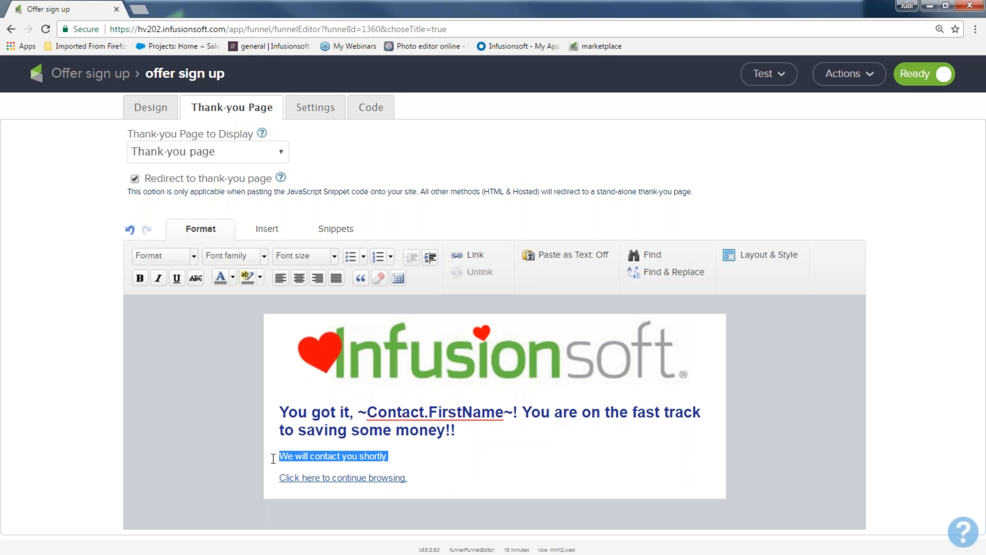
{"action": "left_click_drag", "start_coordinate": [409, 479], "coordinate": [269, 485]}
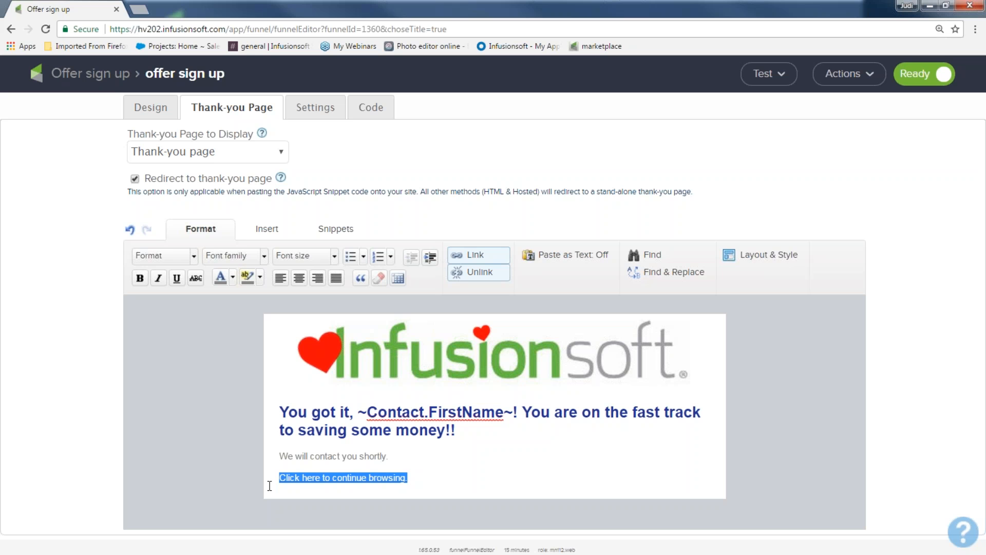
{"action": "type", "text": "Hey"}
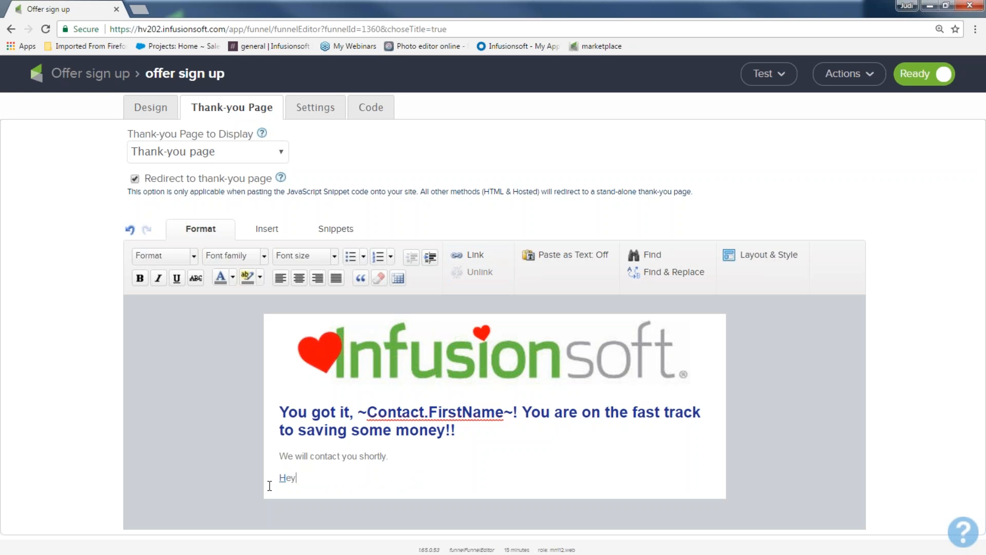
{"action": "type", "text": " get back to my website"}
{"action": "left_click_drag", "start_coordinate": [392, 478], "coordinate": [274, 484]}
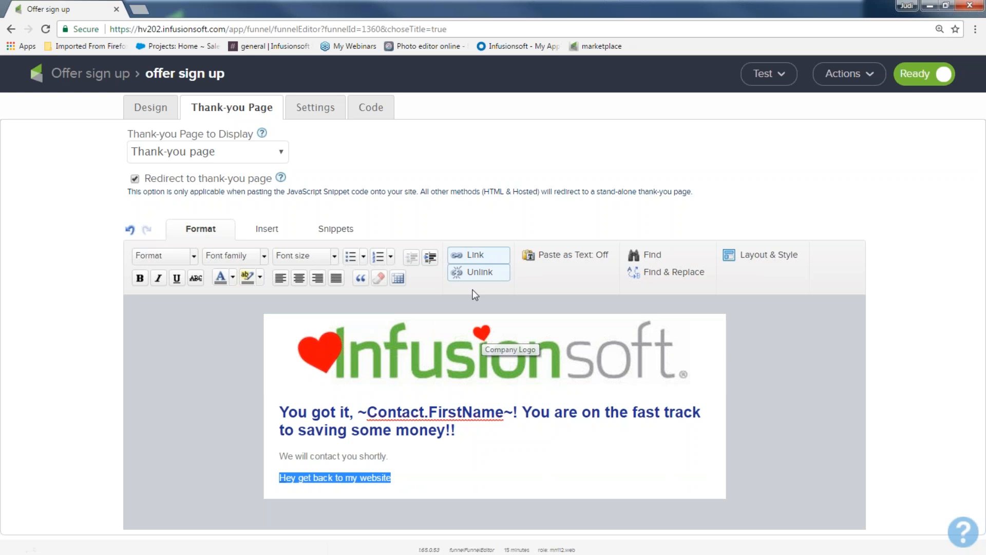
{"action": "left_click", "coordinate": [473, 259]}
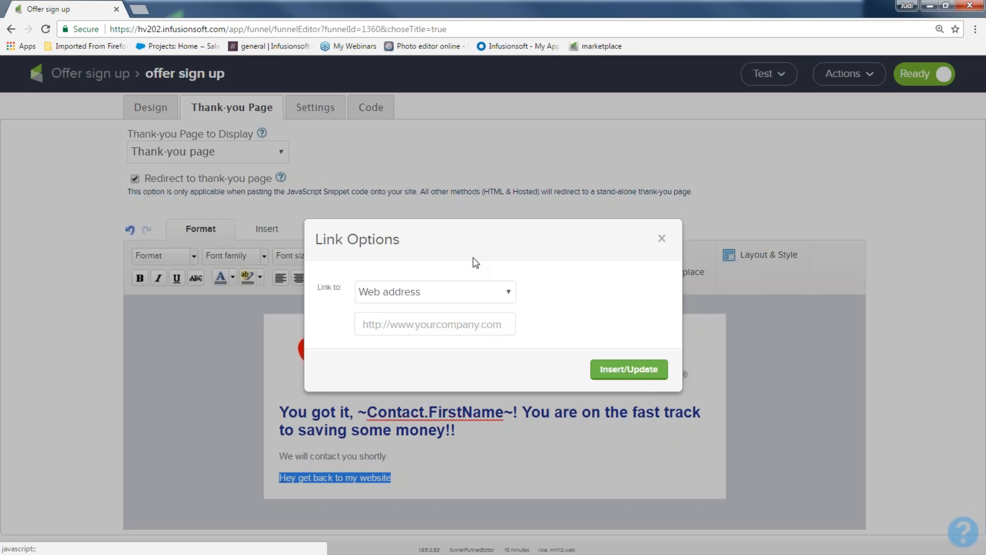
{"action": "left_click", "coordinate": [428, 327]}
{"action": "type", "text": "www.infusionsoft.com"}
{"action": "left_click", "coordinate": [648, 363]}
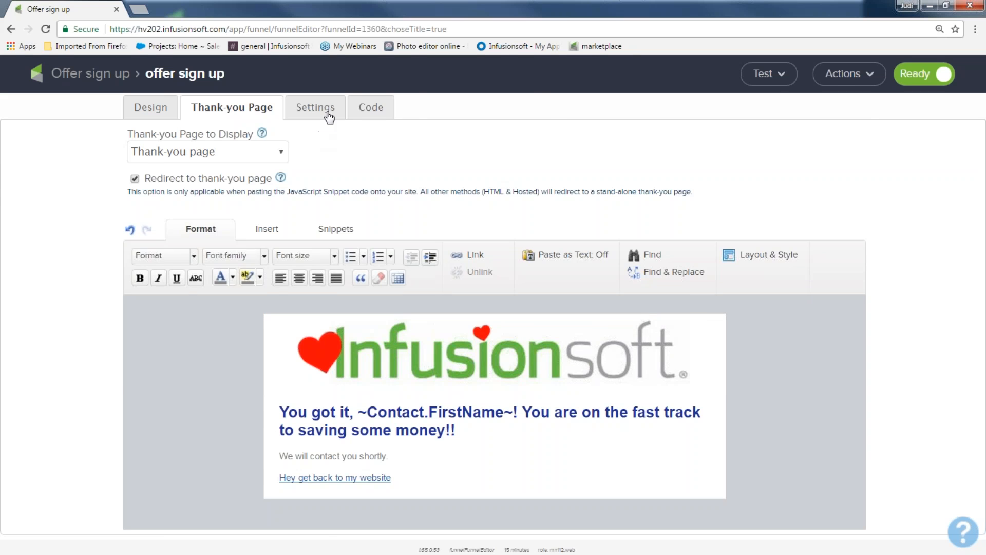
Open the form settings and review the duplicate checking options
{"action": "left_click", "coordinate": [329, 114]}
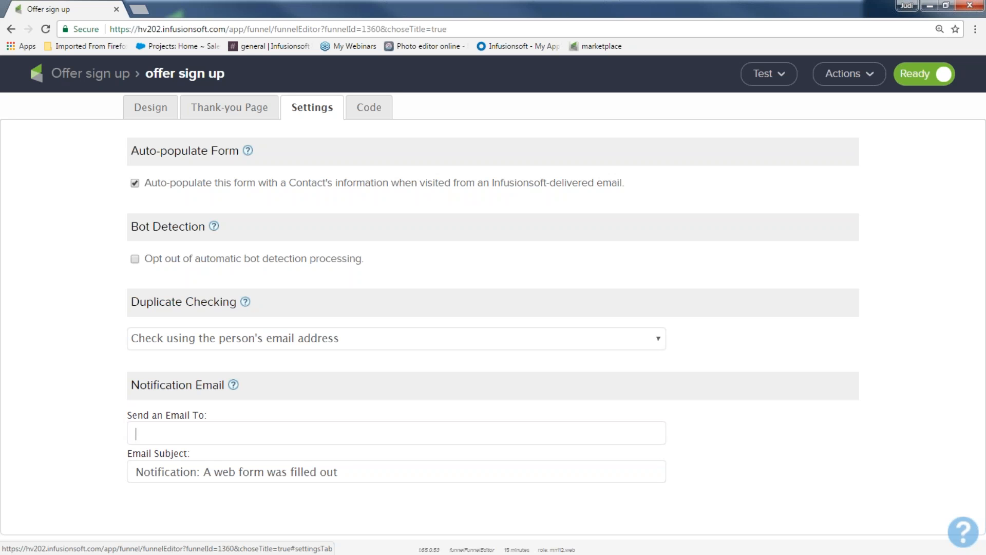
{"action": "left_click", "coordinate": [142, 342]}
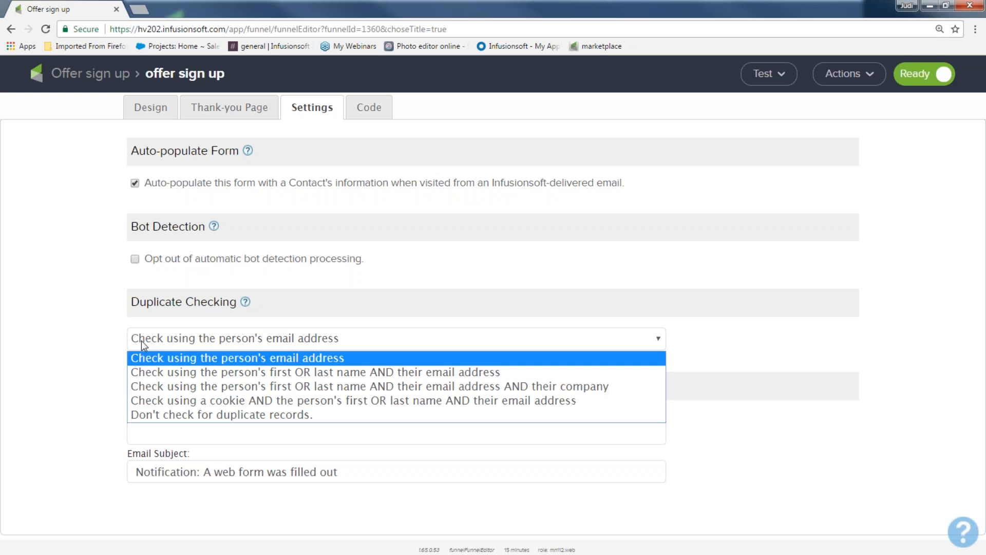
{"action": "left_click", "coordinate": [146, 344]}
Enter a notification recipient's e-mail address
{"action": "left_click", "coordinate": [151, 426]}
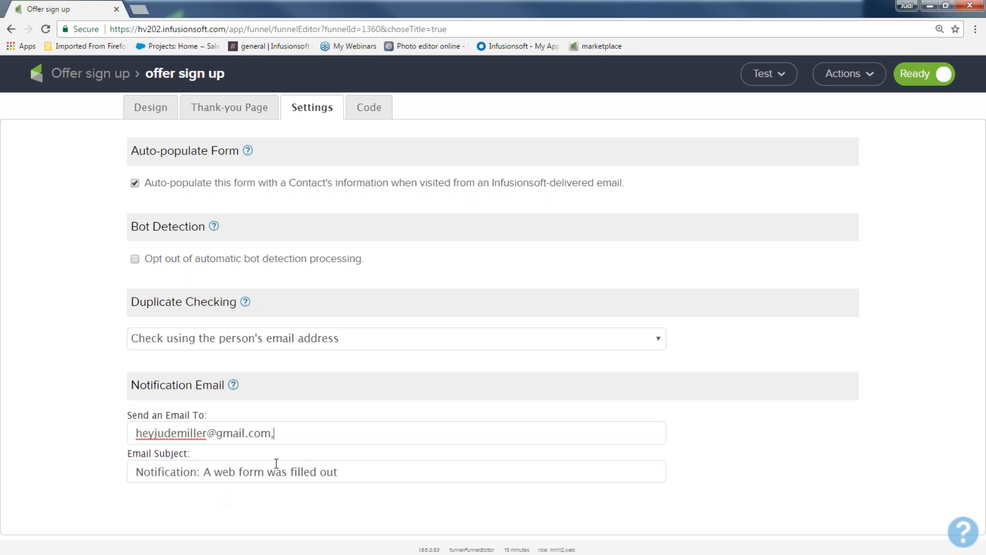
Extend the notification email subject to "Notification: A web form was filled out for my offer"
{"action": "left_click_drag", "start_coordinate": [139, 472], "coordinate": [376, 466]}
{"action": "left_click", "coordinate": [375, 467]}
{"action": "type", "text": "for my offer"}
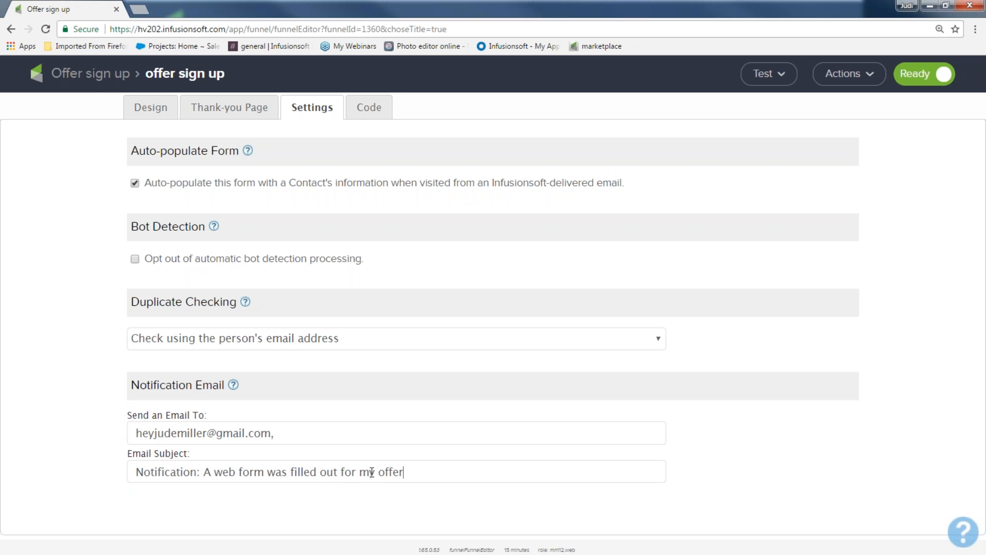
Clear the notification recipient e-mail field
{"action": "left_click_drag", "start_coordinate": [278, 433], "coordinate": [88, 450]}
{"action": "key", "text": "BackSpace"}
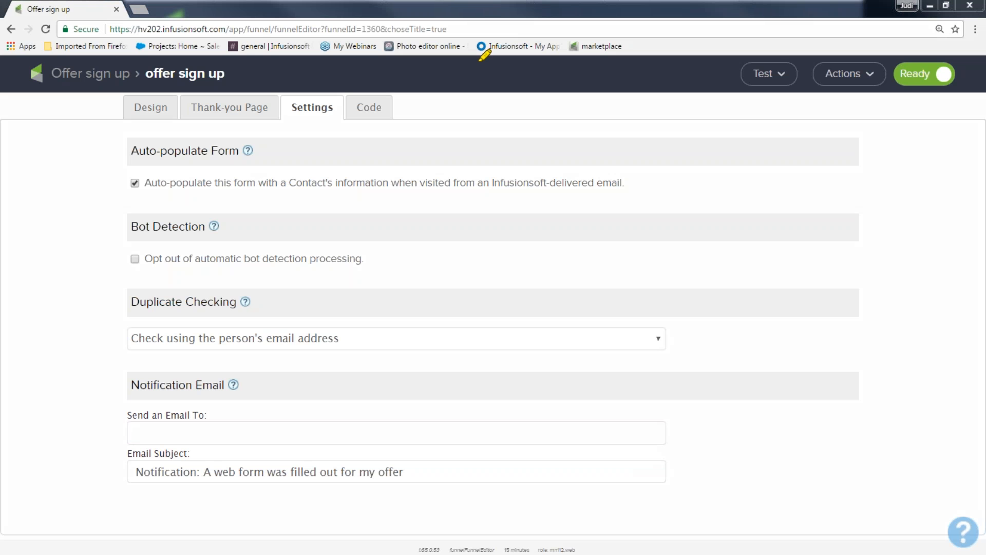
{"action": "mouse_move", "coordinate": [458, 81]}
{"action": "left_mouse_down"}
{"action": "mouse_move", "coordinate": [297, 110]}
{"action": "mouse_move", "coordinate": [438, 145]}
{"action": "mouse_move", "coordinate": [464, 76]}
{"action": "left_mouse_up"}
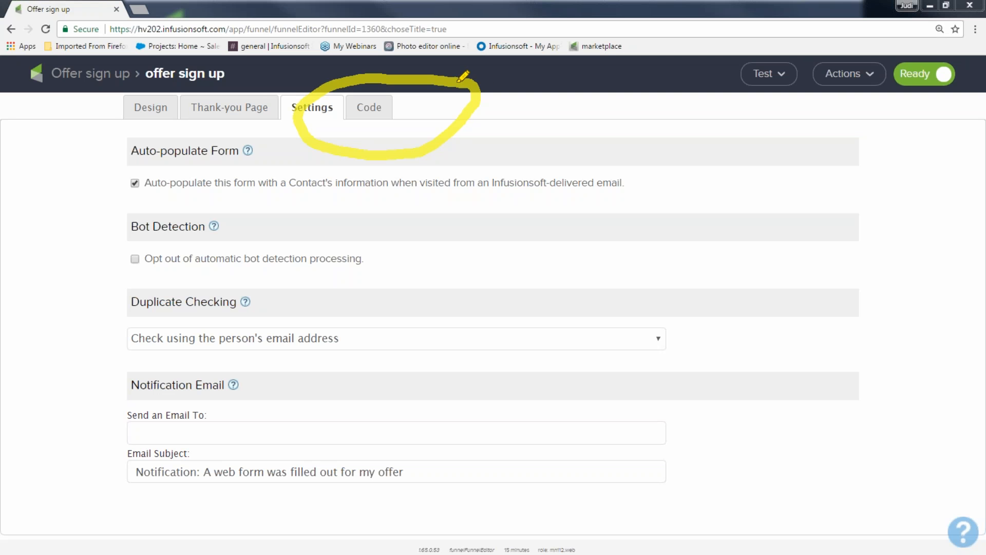
{"action": "mouse_move", "coordinate": [458, 81]}
{"action": "left_mouse_down"}
{"action": "mouse_move", "coordinate": [306, 99]}
{"action": "mouse_move", "coordinate": [445, 107]}
{"action": "mouse_move", "coordinate": [368, 85]}
{"action": "left_mouse_up"}
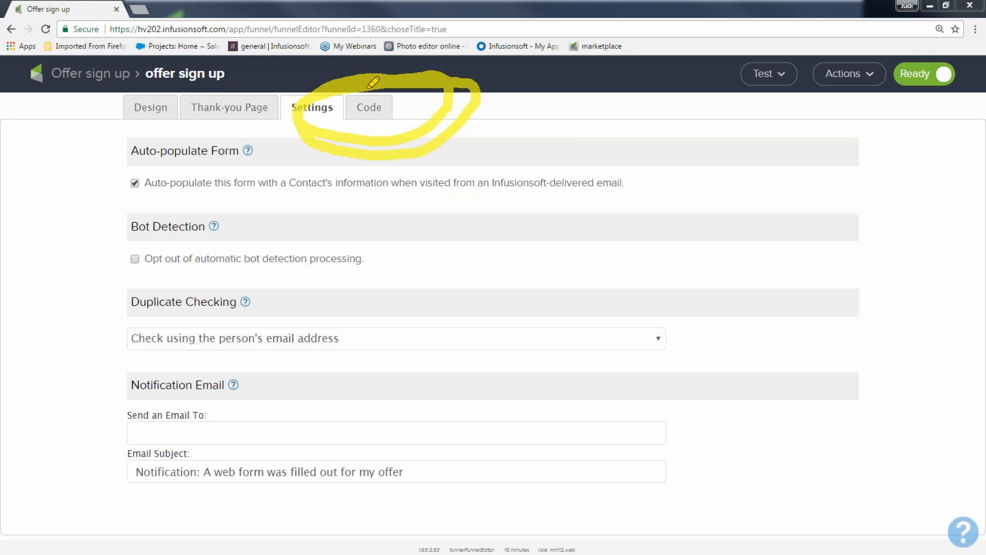
{"action": "left_click_drag", "start_coordinate": [491, 152], "coordinate": [478, 215]}
{"action": "mouse_move", "coordinate": [489, 153]}
{"action": "left_mouse_down"}
{"action": "mouse_move", "coordinate": [480, 216]}
{"action": "mouse_move", "coordinate": [545, 197]}
{"action": "mouse_move", "coordinate": [567, 227]}
{"action": "left_mouse_up"}
{"action": "left_click_drag", "start_coordinate": [614, 154], "coordinate": [586, 229]}
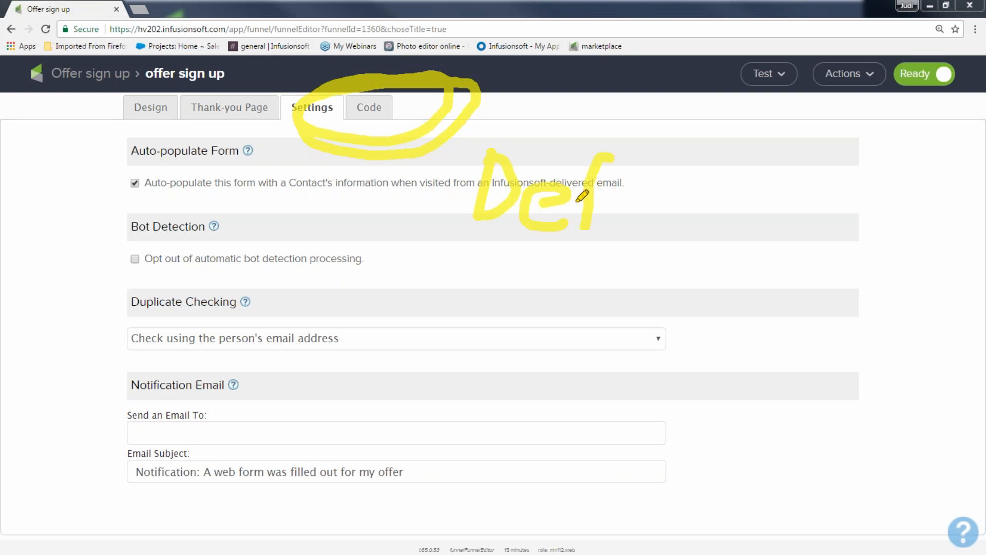
{"action": "mouse_move", "coordinate": [627, 200]}
{"action": "left_mouse_down"}
{"action": "mouse_move", "coordinate": [600, 203]}
{"action": "mouse_move", "coordinate": [630, 222]}
{"action": "mouse_move", "coordinate": [628, 234]}
{"action": "mouse_move", "coordinate": [683, 228]}
{"action": "mouse_move", "coordinate": [683, 242]}
{"action": "left_mouse_up"}
{"action": "left_click_drag", "start_coordinate": [726, 159], "coordinate": [727, 257]}
{"action": "left_click_drag", "start_coordinate": [759, 197], "coordinate": [704, 209]}
{"action": "mouse_move", "coordinate": [489, 119]}
{"action": "left_mouse_down"}
{"action": "mouse_move", "coordinate": [529, 119]}
{"action": "mouse_move", "coordinate": [794, 280]}
{"action": "mouse_move", "coordinate": [406, 226]}
{"action": "mouse_move", "coordinate": [485, 135]}
{"action": "left_mouse_up"}
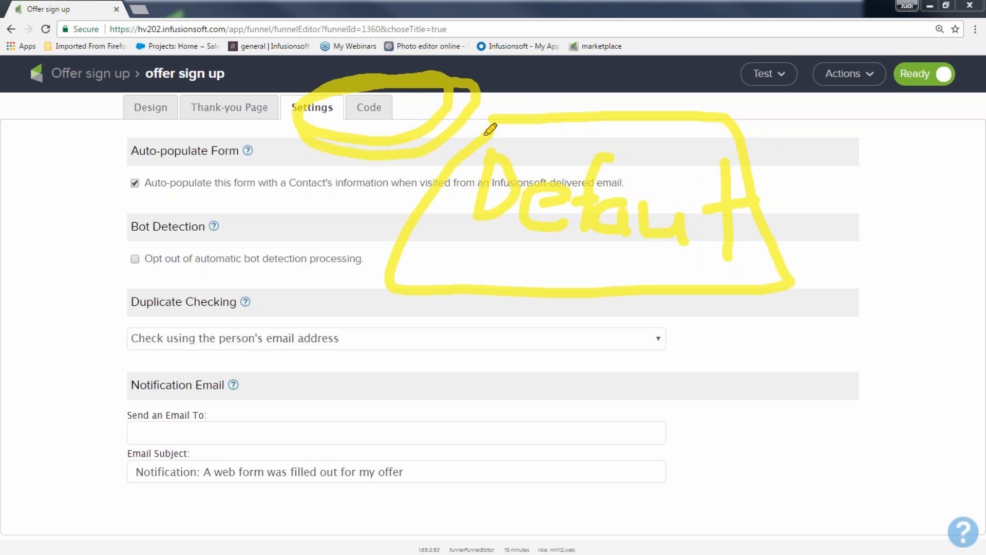
{"action": "left_click_drag", "start_coordinate": [342, 95], "coordinate": [337, 96]}
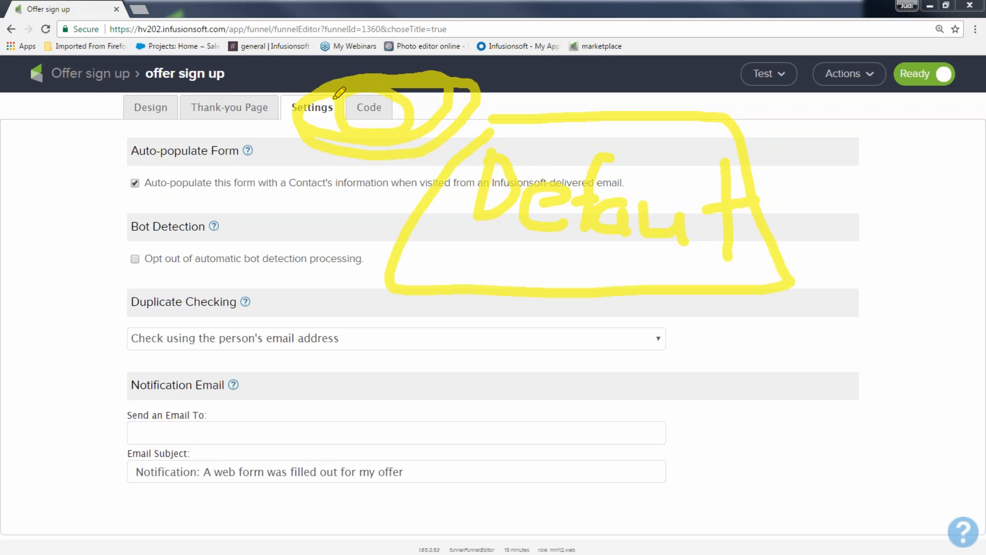
{"action": "key", "text": "Escape"}
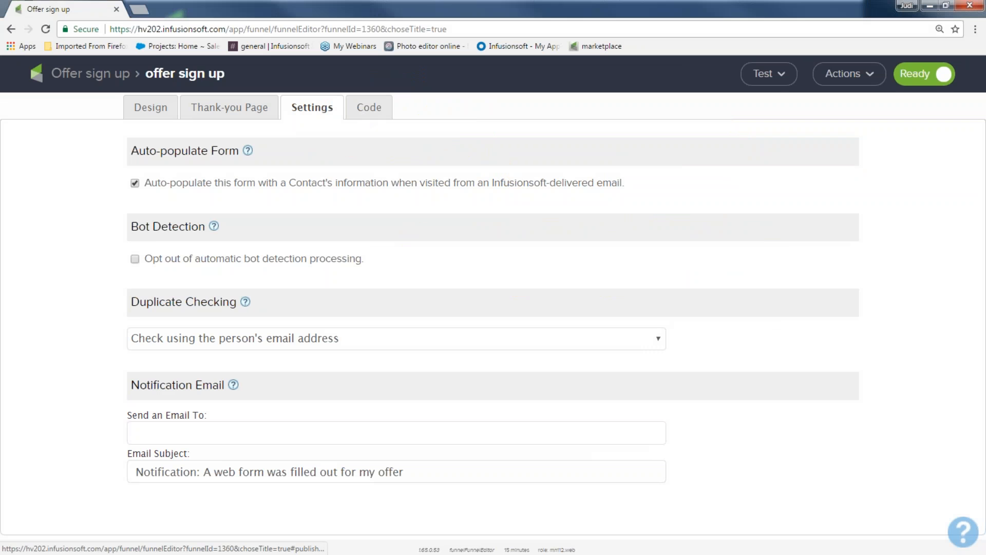
Open the form's Code section and examine the option for sending the code to a webmaster
{"action": "left_click", "coordinate": [363, 110]}
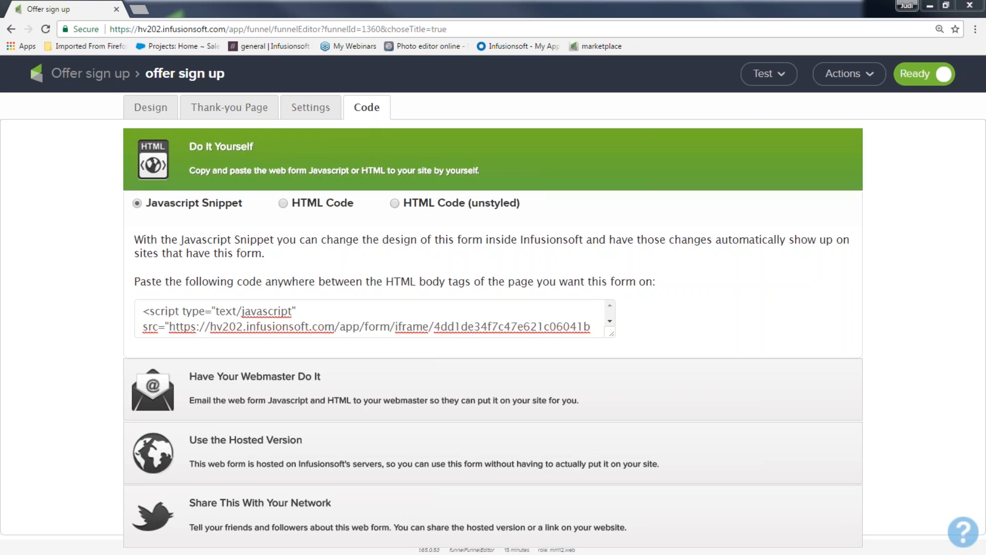
{"action": "left_click_drag", "start_coordinate": [193, 378], "coordinate": [272, 377]}
{"action": "left_click", "coordinate": [280, 377]}
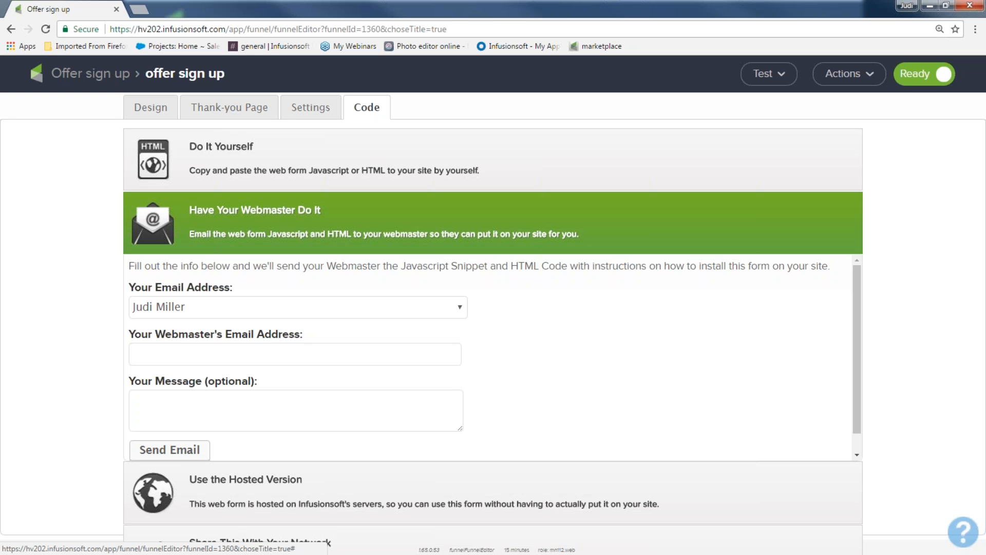
{"action": "left_click", "coordinate": [230, 154]}
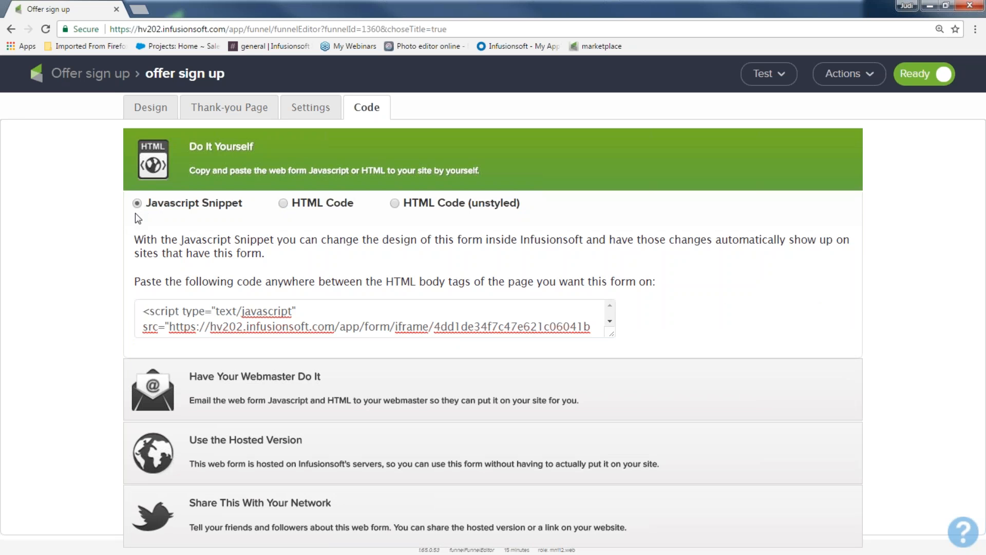
Compare the HTML Code and Javascript Snippet embed code offered for putting the form on a site
{"action": "left_click", "coordinate": [283, 204]}
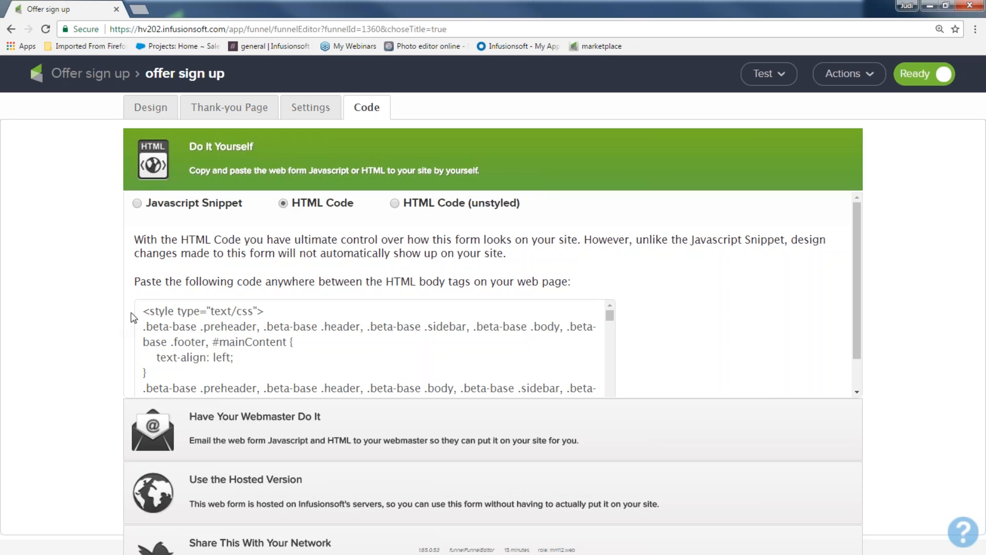
{"action": "left_click_drag", "start_coordinate": [144, 312], "coordinate": [600, 389]}
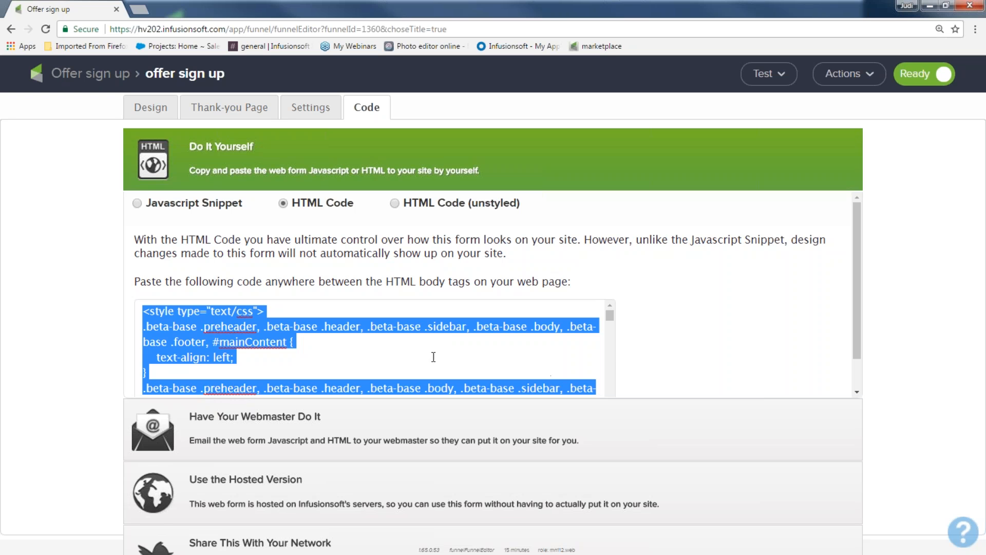
{"action": "left_click", "coordinate": [137, 203]}
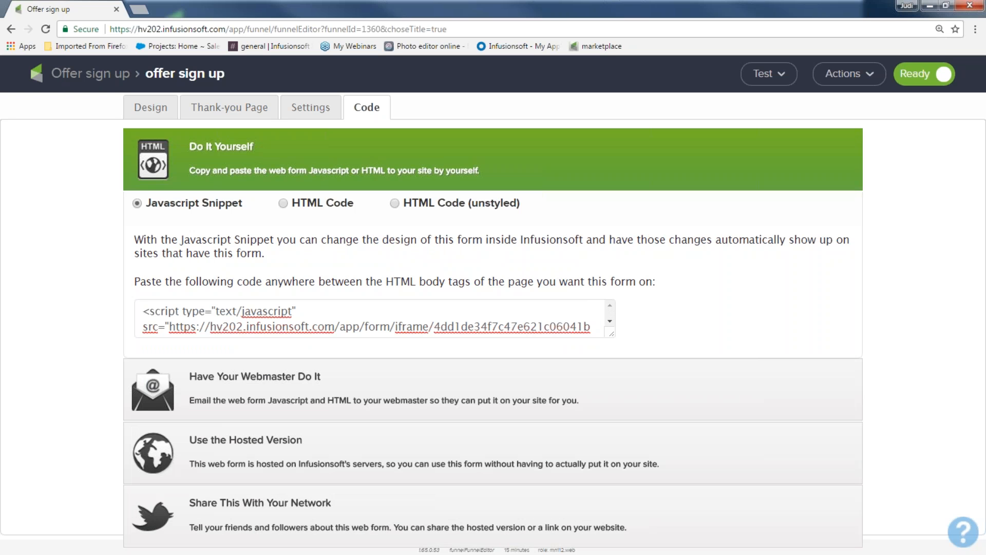
{"action": "left_click", "coordinate": [283, 203]}
{"action": "left_click", "coordinate": [138, 204]}
{"action": "left_click_drag", "start_coordinate": [594, 327], "coordinate": [122, 317]}
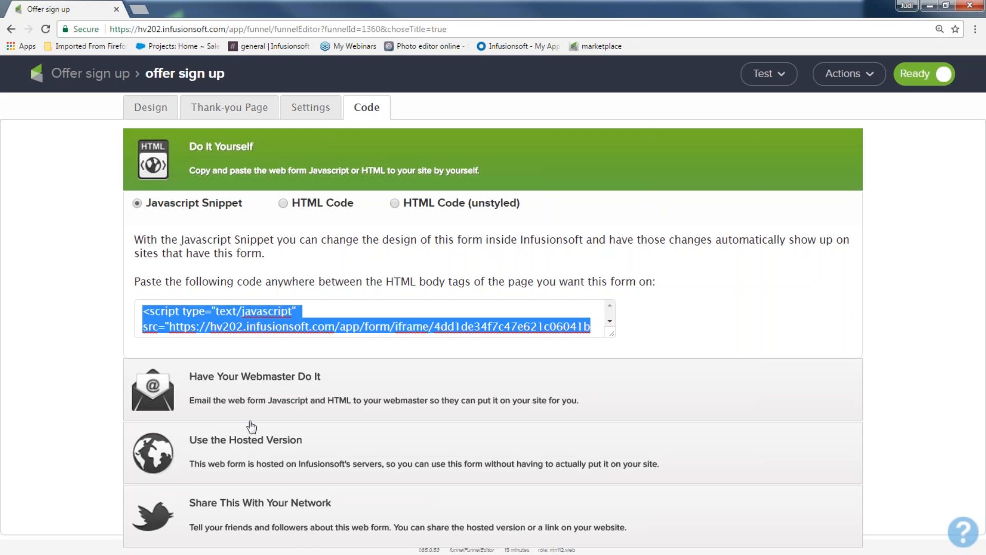
Open the hosted version of the form and examine its web form URL and pretty URL
{"action": "left_click", "coordinate": [244, 443]}
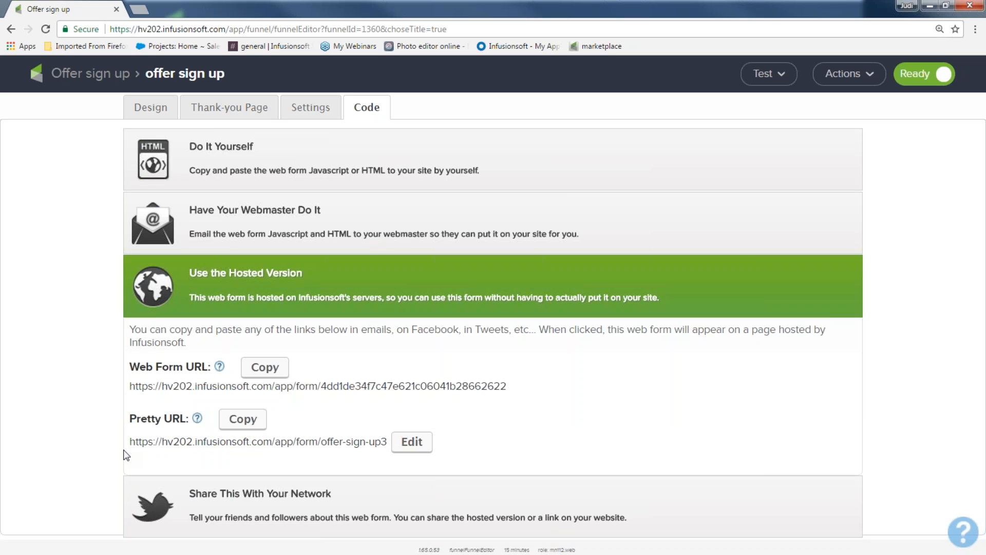
{"action": "left_click_drag", "start_coordinate": [131, 447], "coordinate": [227, 443]}
{"action": "left_click", "coordinate": [247, 461]}
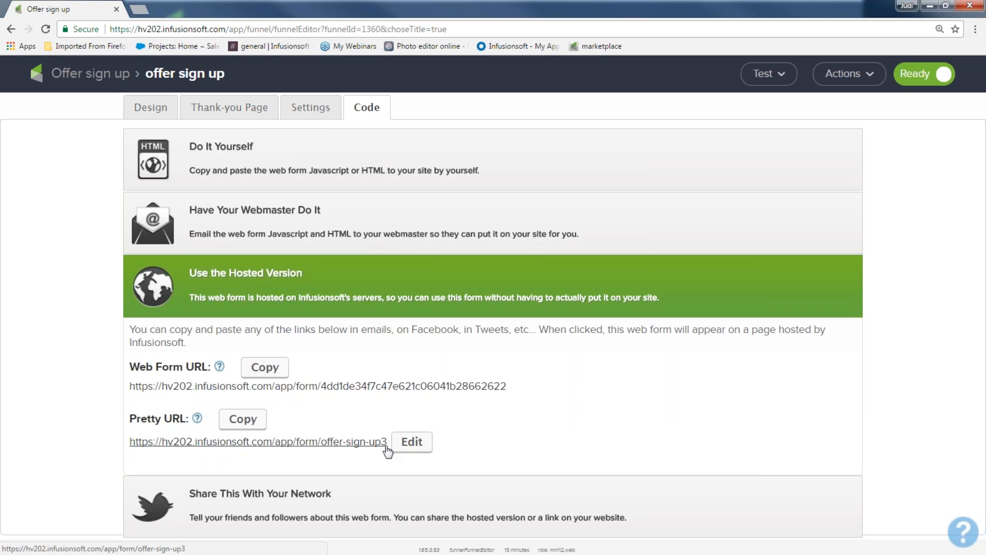
{"action": "left_click_drag", "start_coordinate": [130, 447], "coordinate": [318, 440]}
{"action": "left_click_drag", "start_coordinate": [372, 441], "coordinate": [388, 441]}
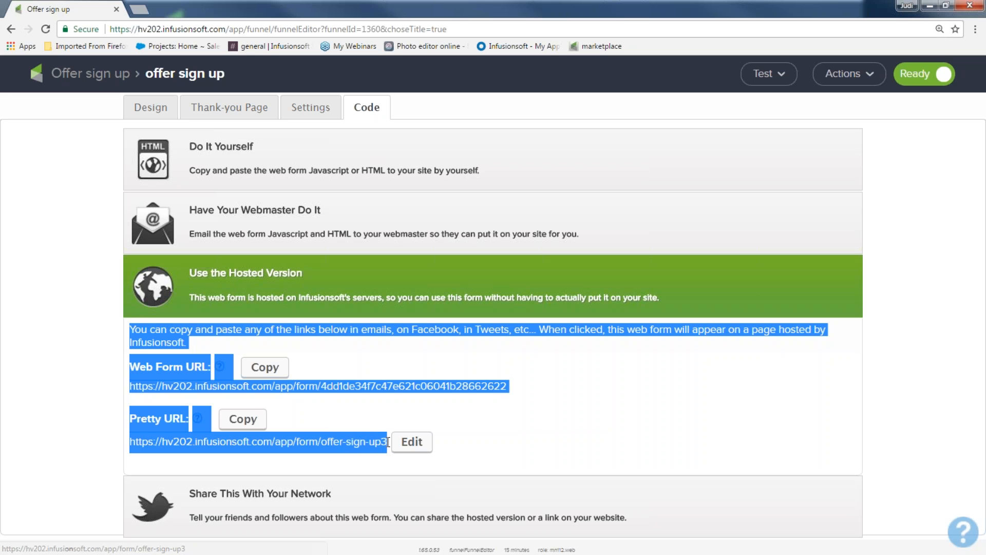
{"action": "left_click", "coordinate": [510, 438]}
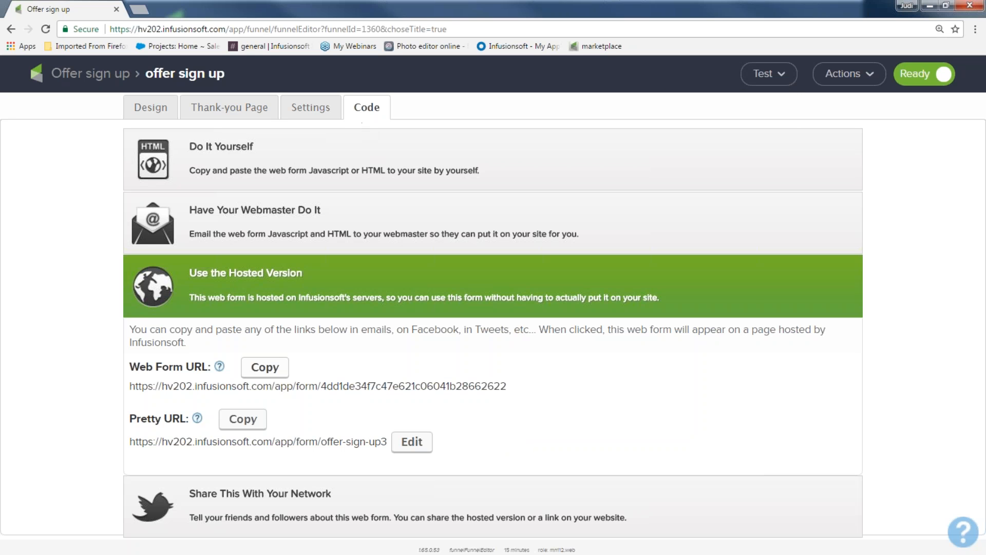
{"action": "left_click_drag", "start_coordinate": [132, 366], "coordinate": [208, 368]}
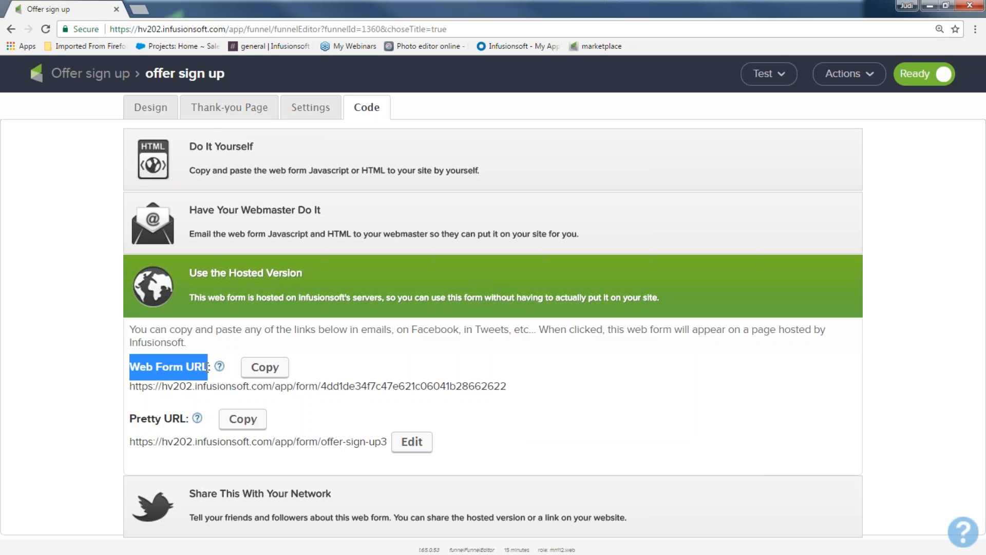
{"action": "left_click_drag", "start_coordinate": [129, 417], "coordinate": [187, 417]}
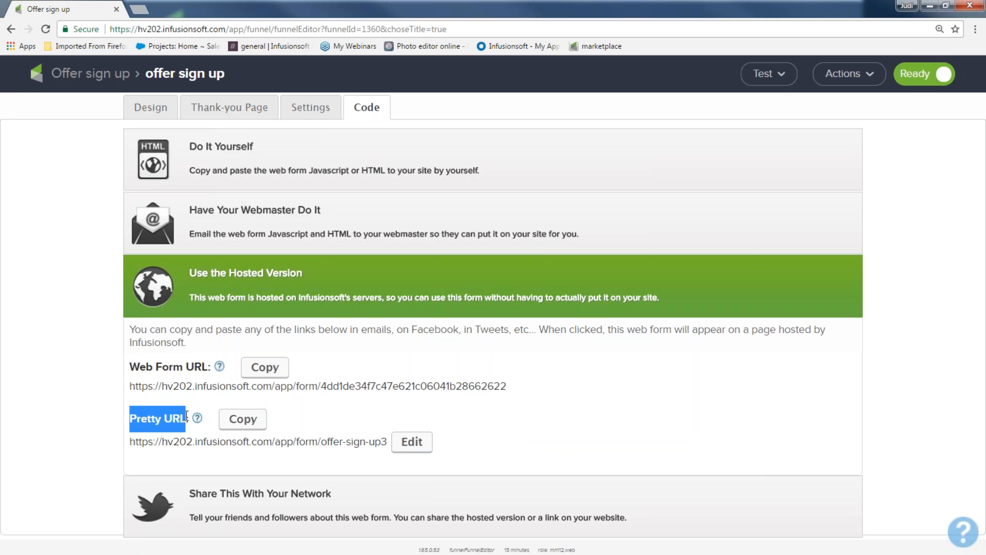
Set the form's pretty URL ending to "get my offer now" and save it
{"action": "left_click", "coordinate": [412, 442]}
{"action": "key", "text": "ctrl+a"}
{"action": "type", "text": "get my offer now"}
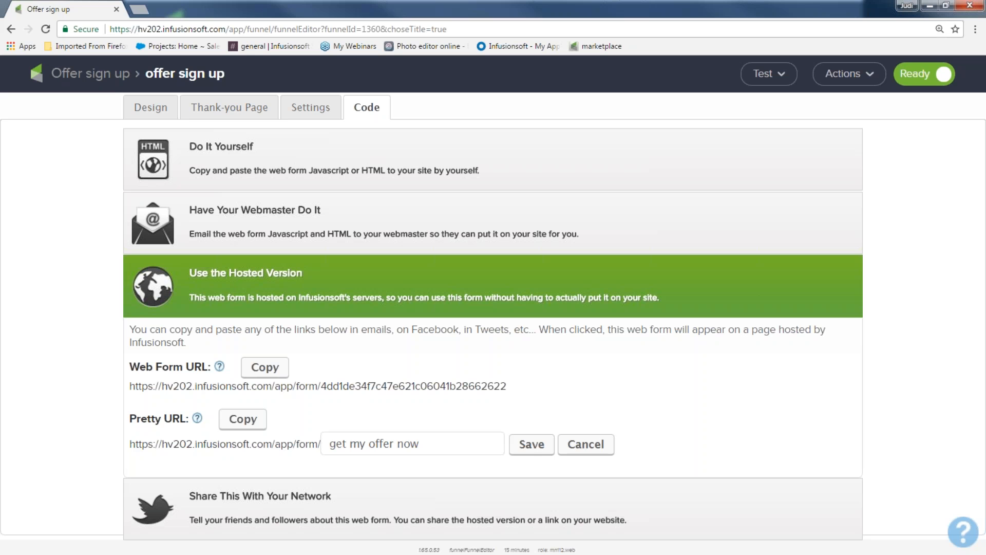
{"action": "left_click", "coordinate": [532, 445]}
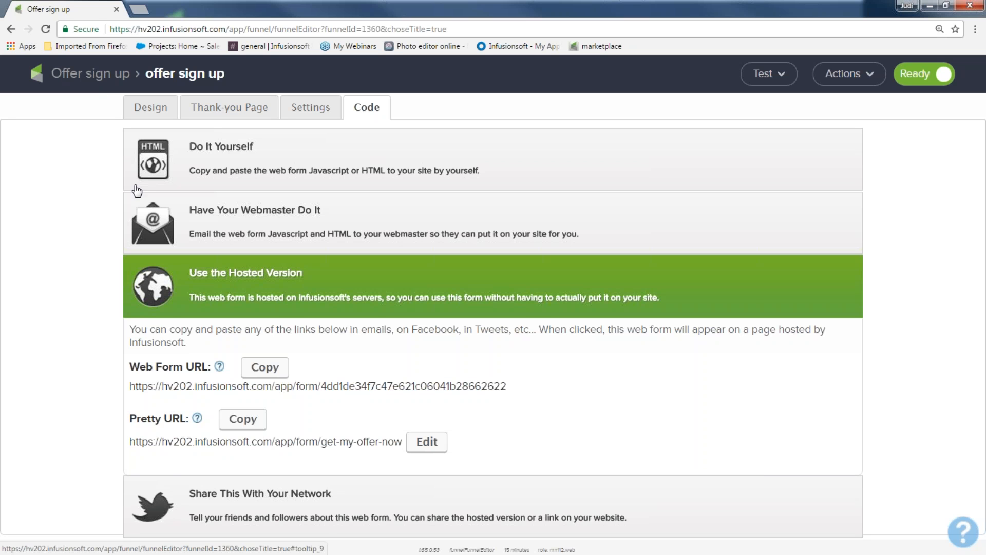
Return to the campaign canvas and open the welcome and offers series sequence
{"action": "left_click", "coordinate": [103, 80]}
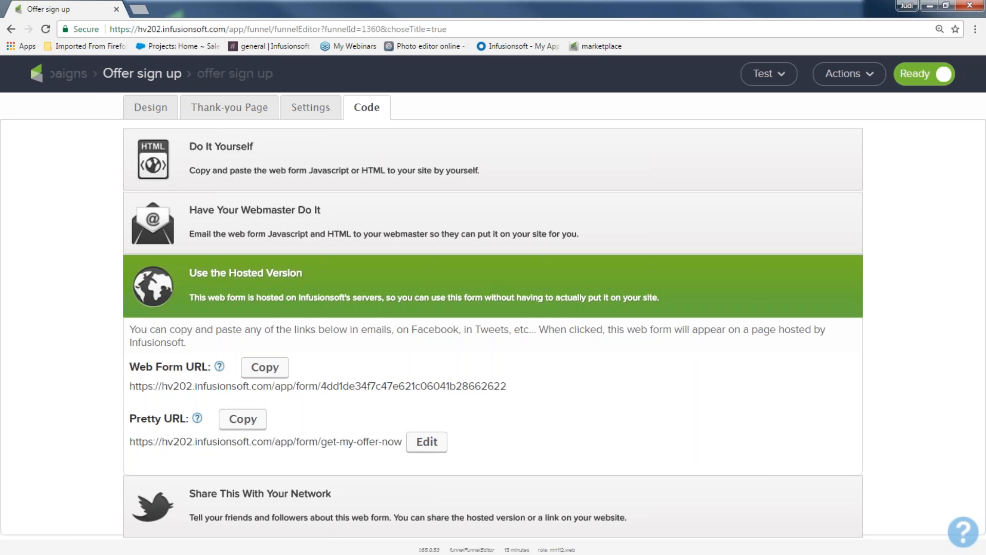
{"action": "left_click_drag", "start_coordinate": [257, 237], "coordinate": [339, 361]}
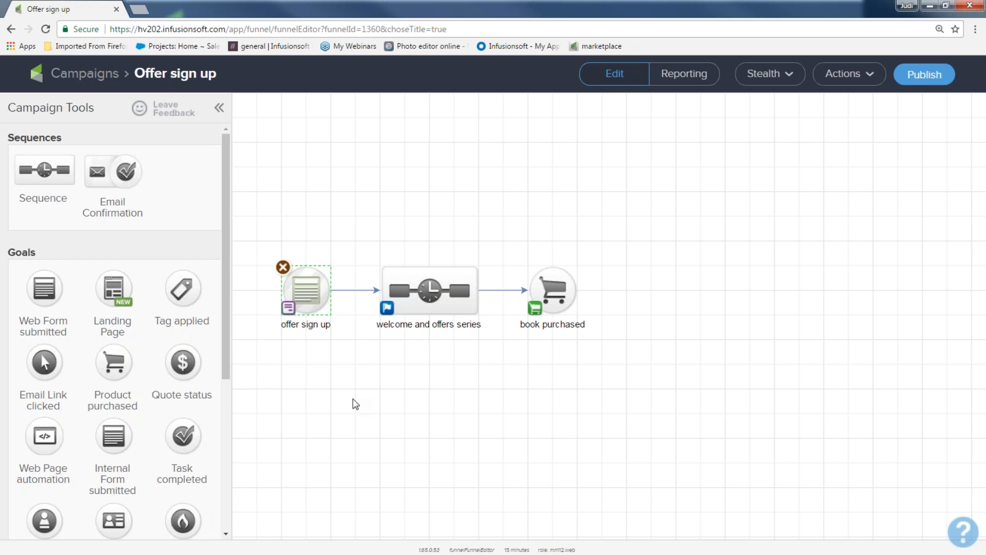
{"action": "left_click", "coordinate": [332, 387]}
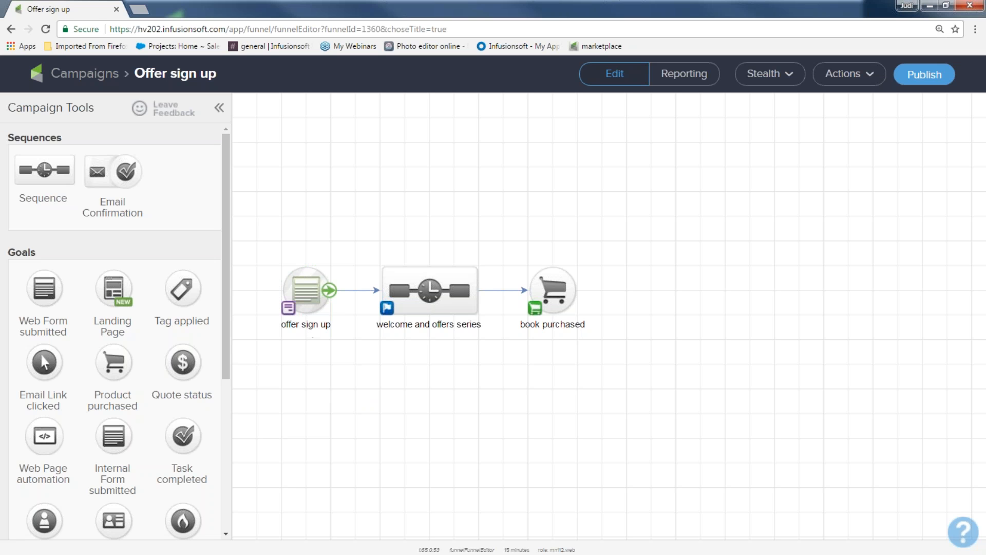
{"action": "left_click_drag", "start_coordinate": [265, 237], "coordinate": [347, 370]}
{"action": "left_click_drag", "start_coordinate": [265, 217], "coordinate": [340, 364]}
{"action": "double_click", "coordinate": [435, 296]}
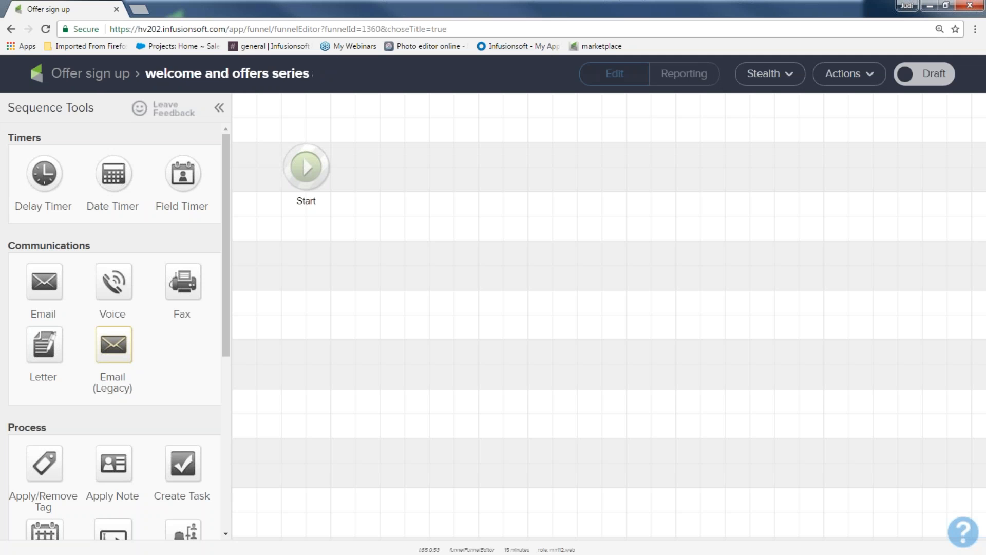
{"action": "left_click", "coordinate": [104, 84]}
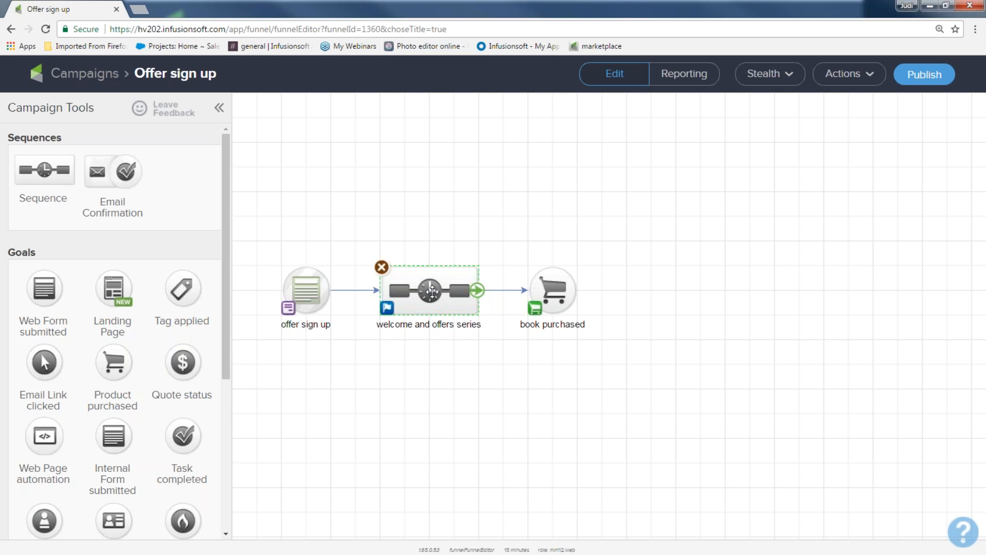
{"action": "double_click", "coordinate": [432, 292]}
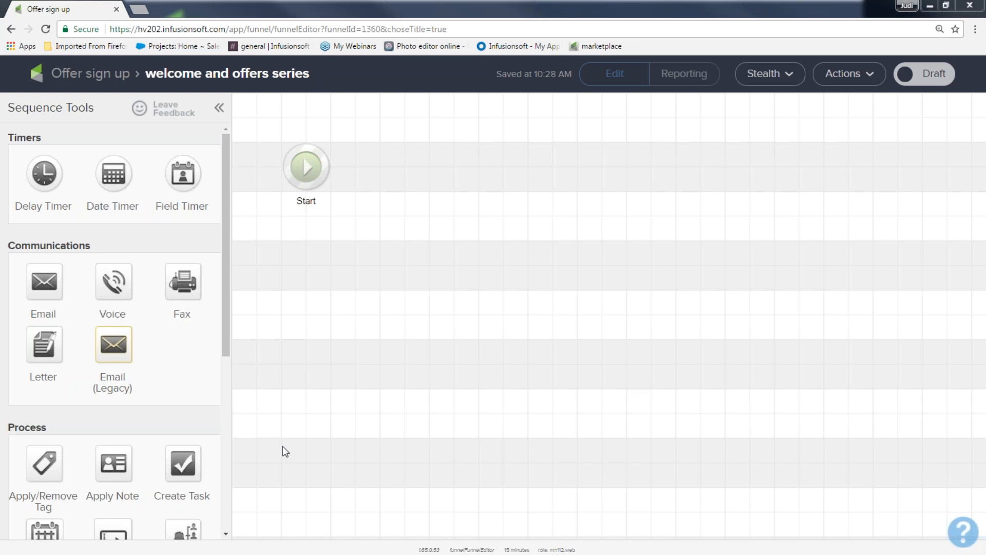
Add an Apply/Remove Tag step connected after the sequence's Start
{"action": "left_click_drag", "start_coordinate": [58, 430], "coordinate": [5, 428]}
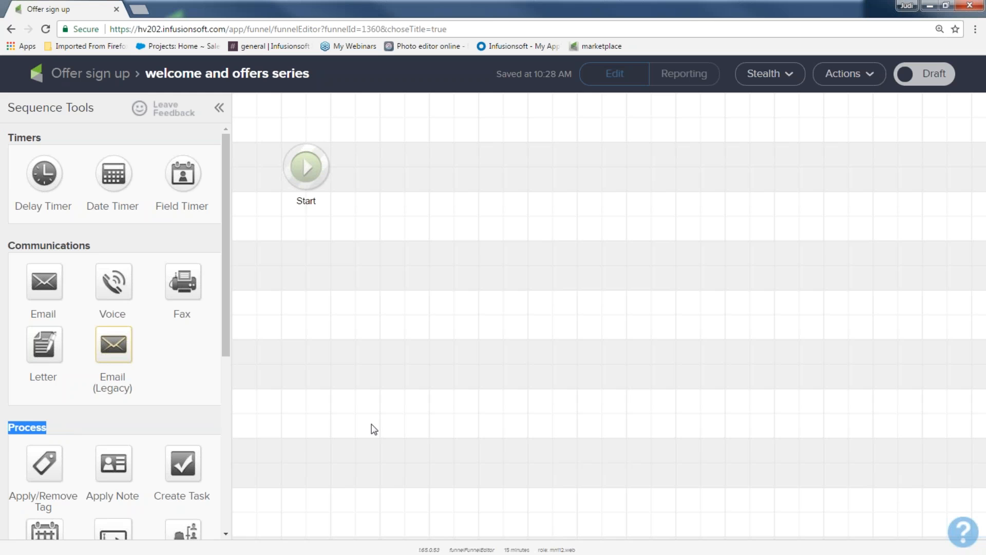
{"action": "key", "text": "ctrl+minus"}
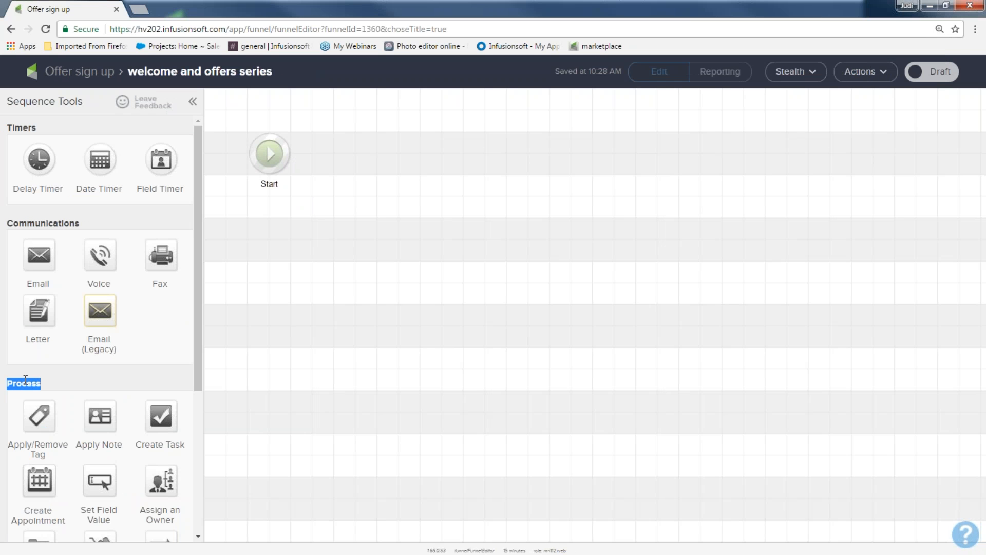
{"action": "left_click_drag", "start_coordinate": [40, 415], "coordinate": [356, 153]}
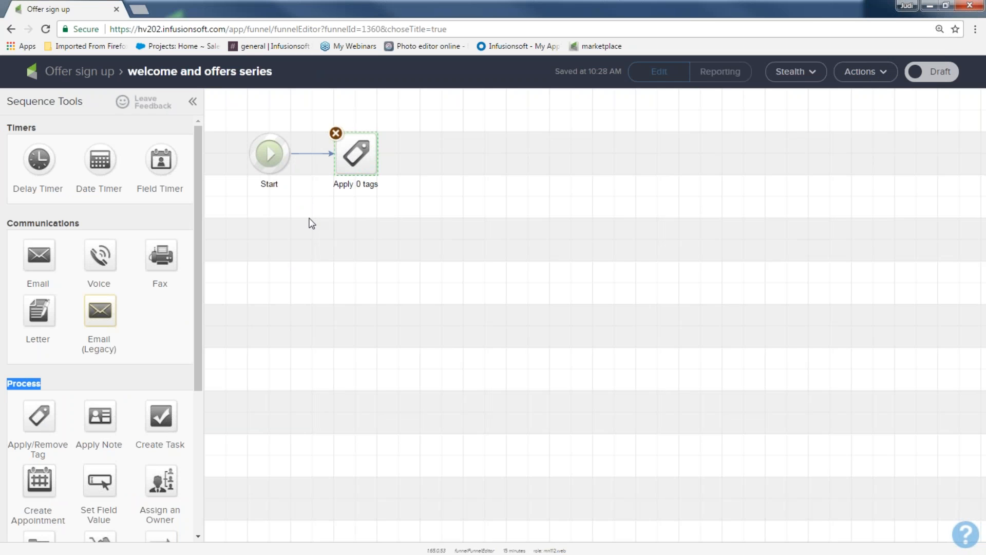
{"action": "key", "text": "ctrl+plus"}
{"action": "key", "text": "ctrl+plus"}
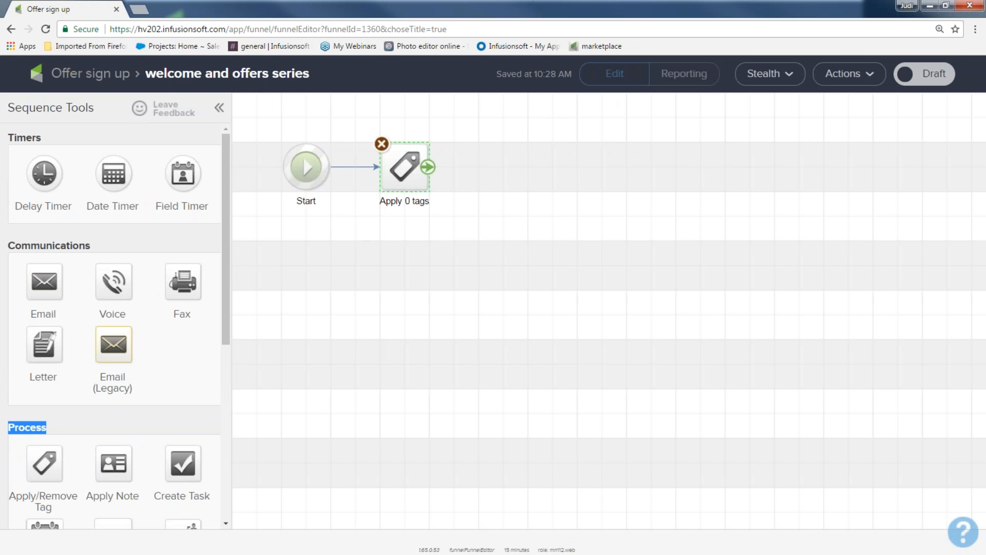
Configure the tag step to apply a newly created tag named "May offer sign up"
{"action": "double_click", "coordinate": [403, 167]}
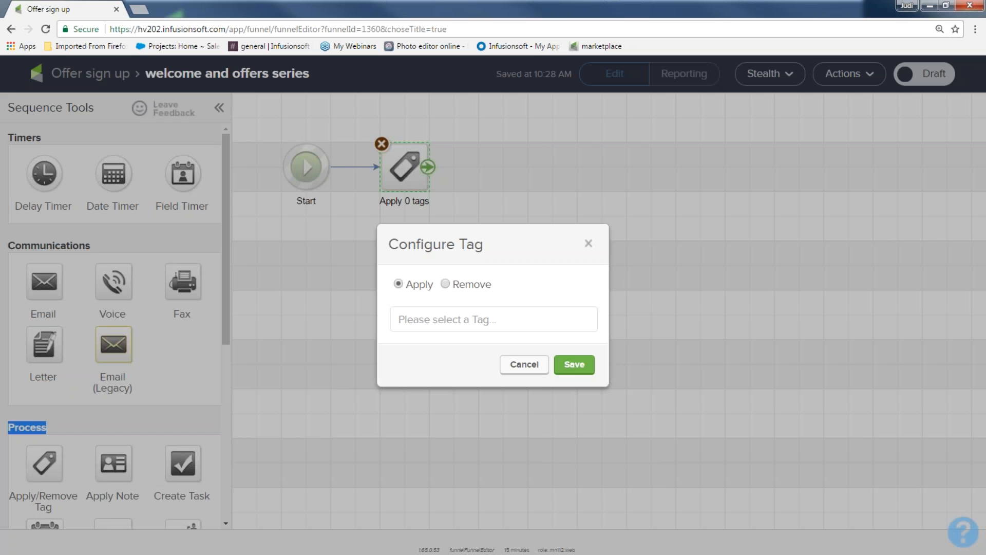
{"action": "left_click", "coordinate": [452, 317]}
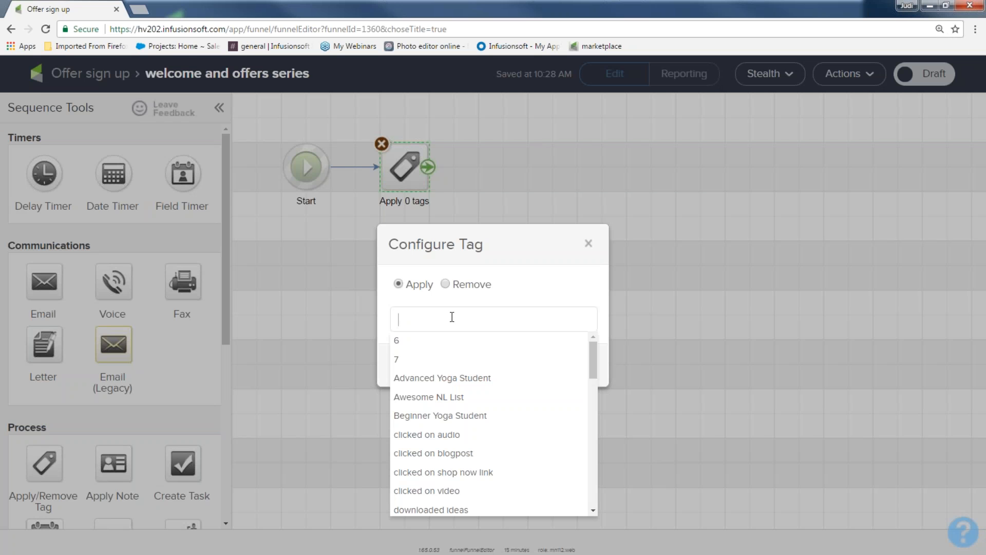
{"action": "type", "text": "May offer "}
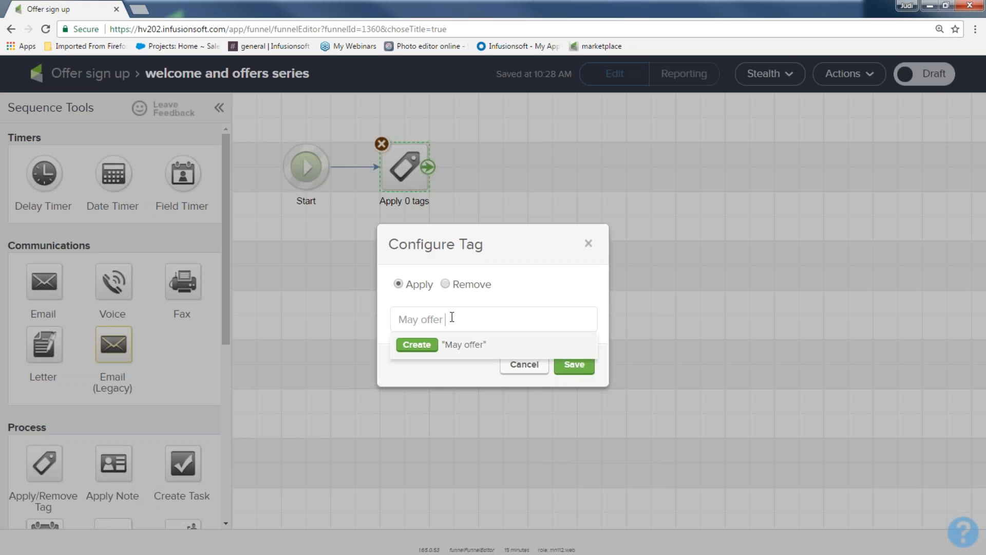
{"action": "type", "text": "sign up"}
{"action": "left_click", "coordinate": [417, 345]}
{"action": "left_click", "coordinate": [576, 424]}
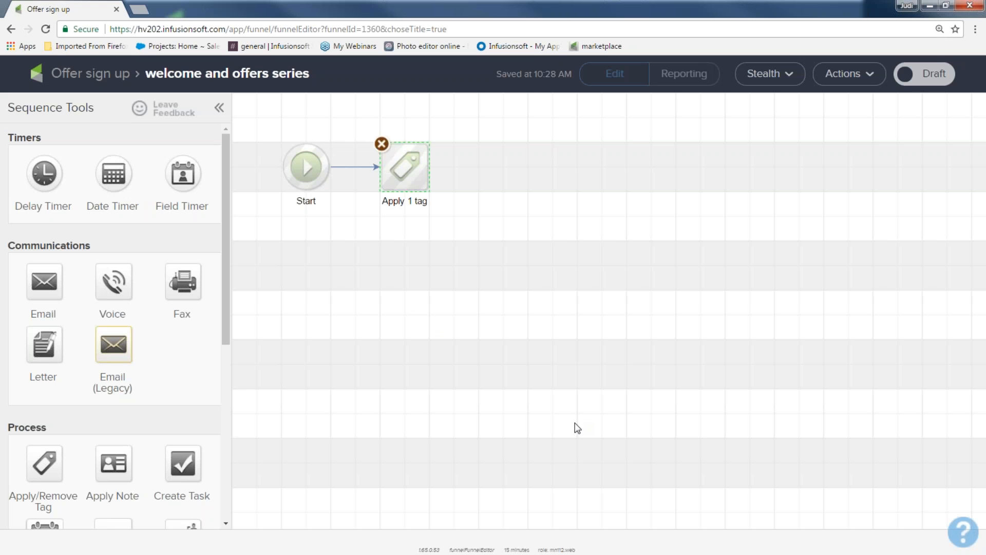
Add the existing Beginner Yoga Student tag to the same tag step and save
{"action": "left_click", "coordinate": [404, 167]}
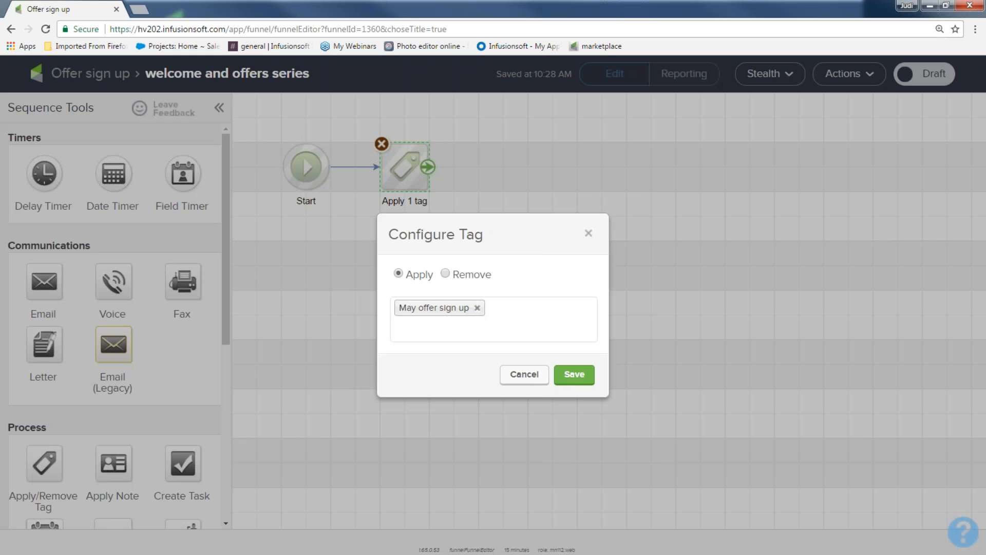
{"action": "left_click", "coordinate": [505, 320]}
{"action": "type", "text": "beg"}
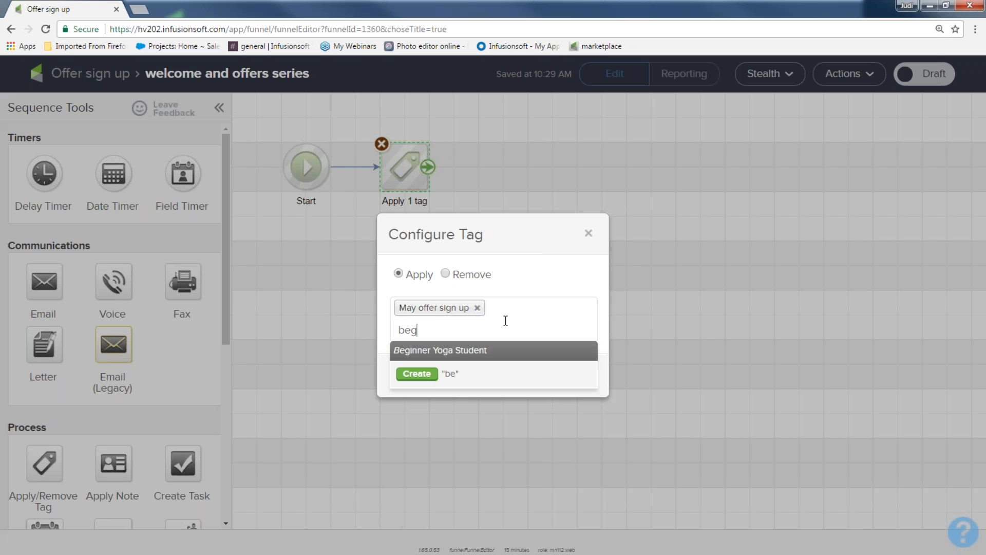
{"action": "left_click", "coordinate": [481, 349]}
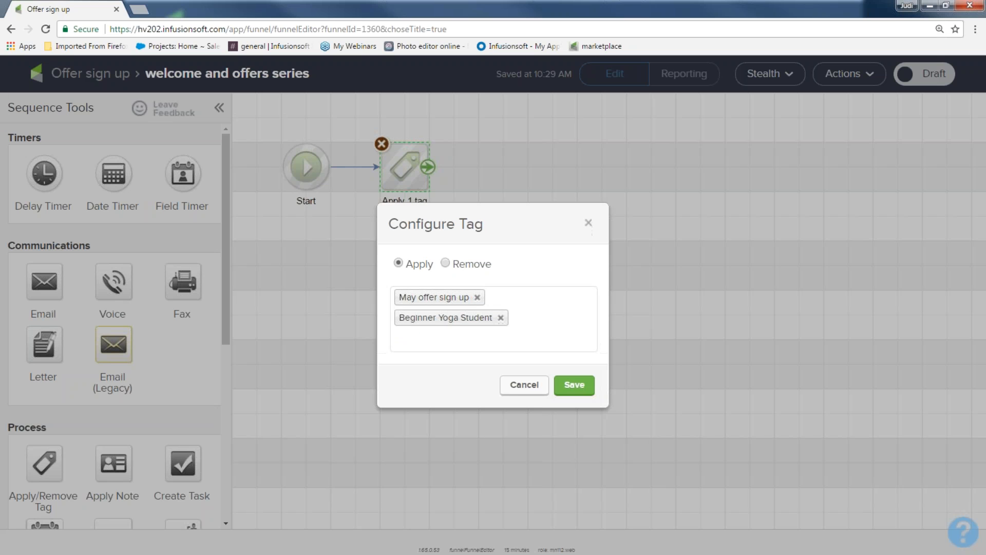
{"action": "left_click", "coordinate": [575, 386]}
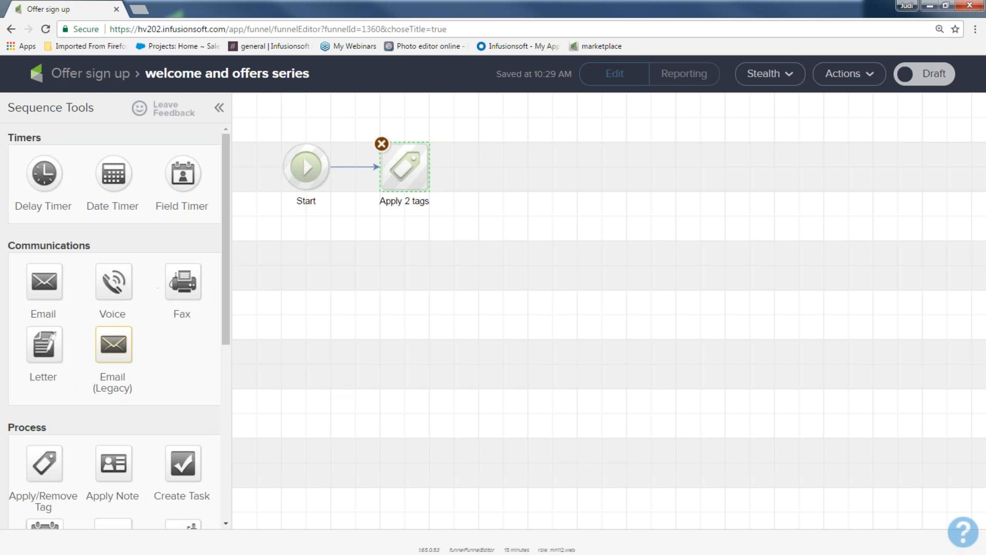
Add an email step connected after the tag step and name it "welcome and offer 1"
{"action": "left_click_drag", "start_coordinate": [100, 249], "coordinate": [509, 160]}
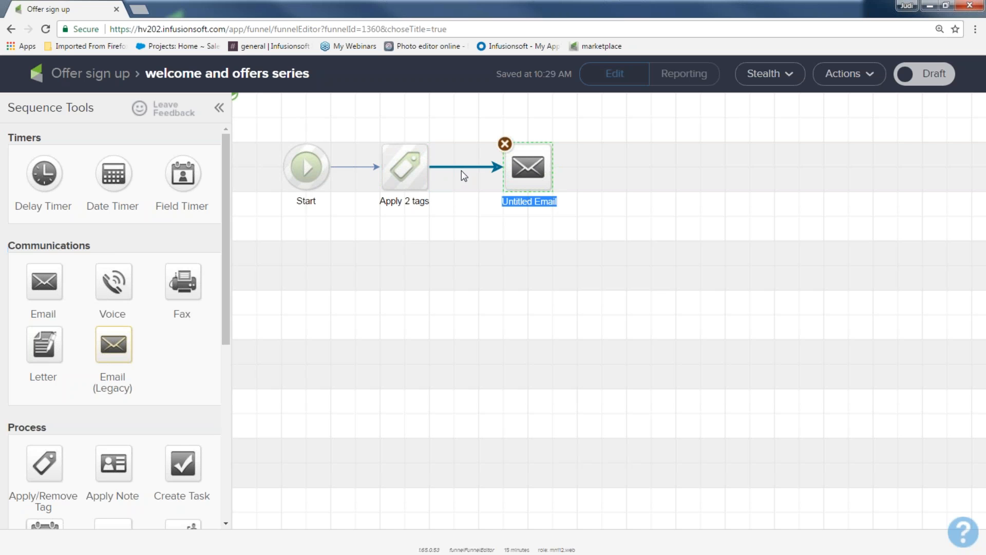
{"action": "type", "text": "welcoe"}
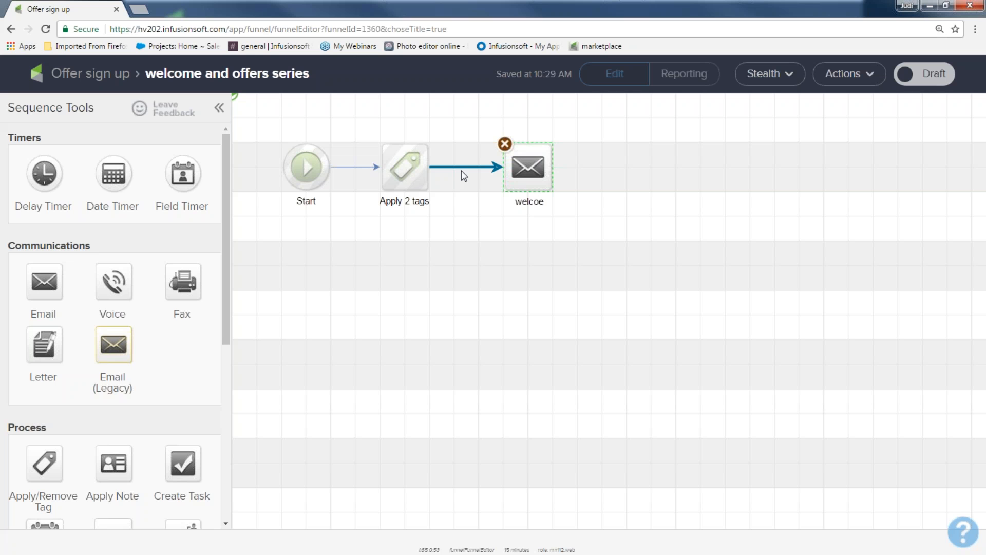
{"action": "key", "text": "BackSpace"}
{"action": "type", "text": "me and offer 1"}
Open the welcome and offer 1 email and build it from the saved "here it is" template
{"action": "double_click", "coordinate": [529, 165]}
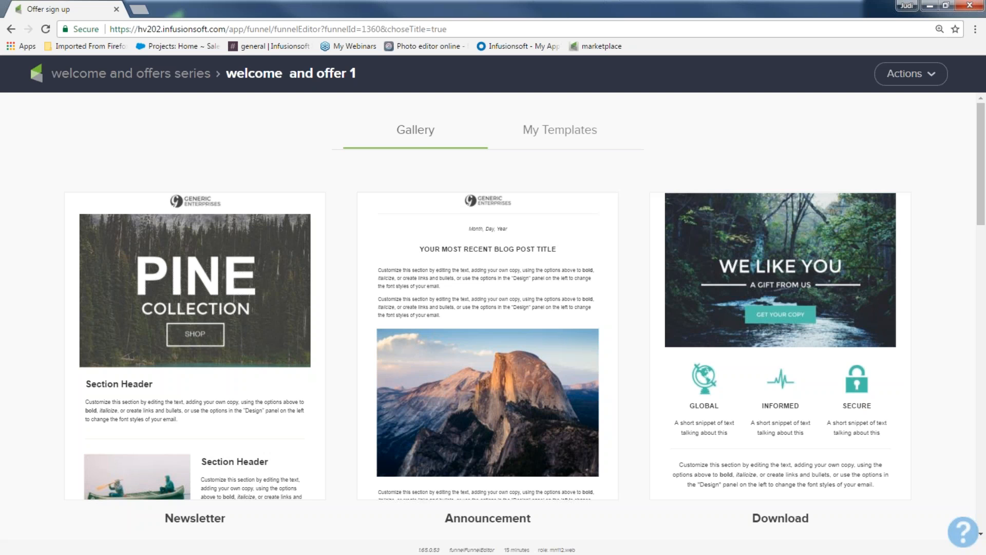
{"action": "left_click", "coordinate": [554, 133]}
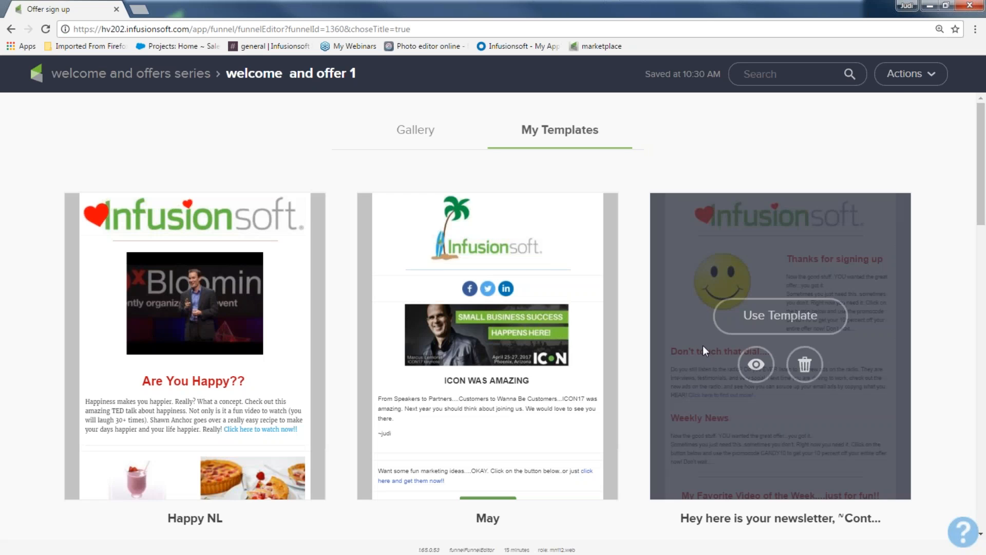
{"action": "scroll", "coordinate": [501, 328], "scroll_direction": "down", "scroll_amount": 5}
{"action": "scroll", "coordinate": [501, 328], "scroll_direction": "down", "scroll_amount": 10}
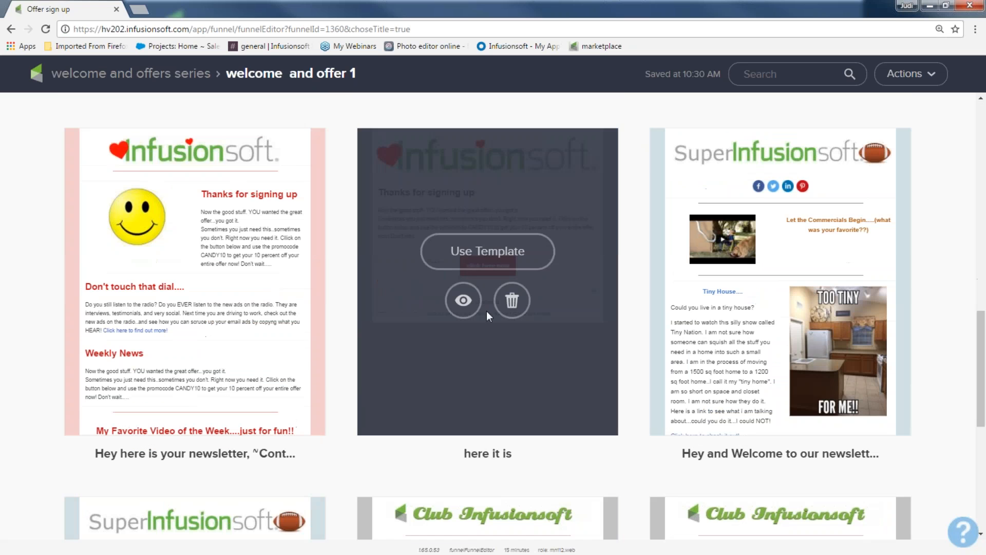
{"action": "left_click", "coordinate": [473, 263]}
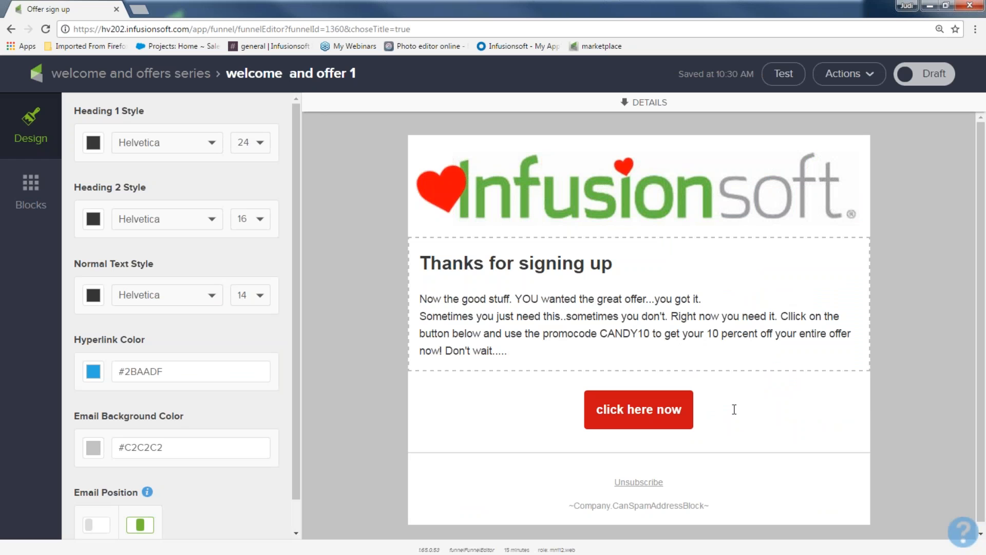
Change the email's button text to "buy now", mark the email Ready, and return to the sequence
{"action": "left_click", "coordinate": [663, 408]}
{"action": "left_click_drag", "start_coordinate": [174, 171], "coordinate": [87, 170]}
{"action": "type", "text": "buy now"}
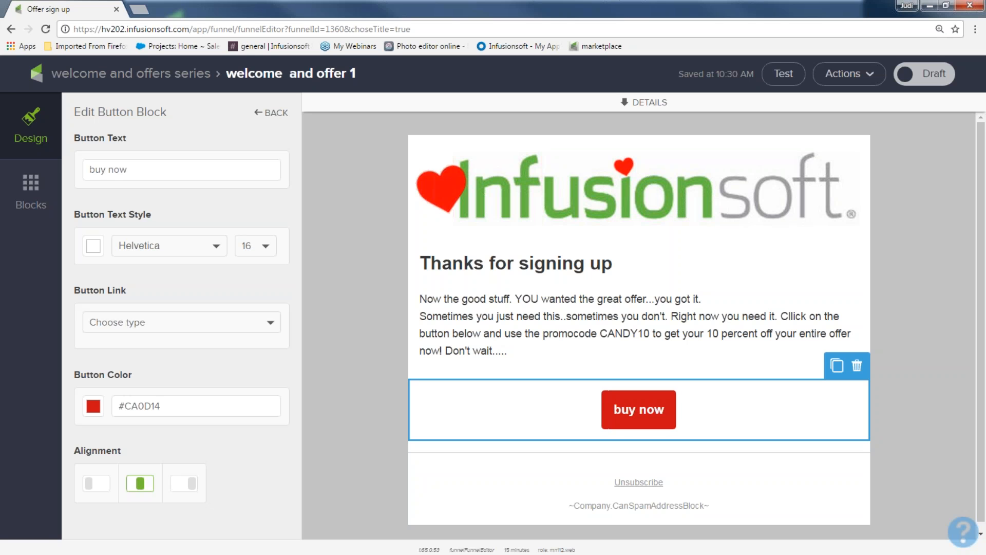
{"action": "left_click", "coordinate": [944, 77]}
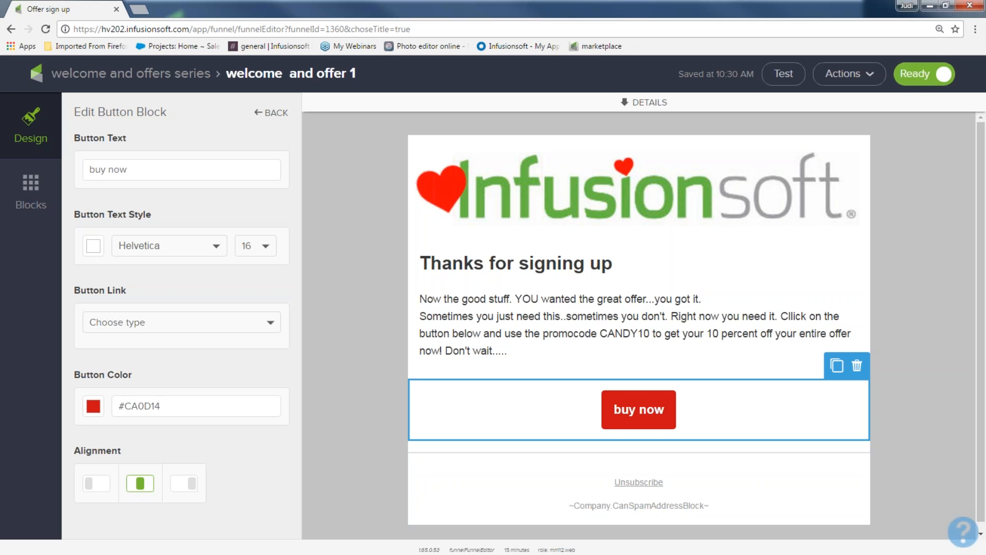
{"action": "left_click", "coordinate": [159, 79]}
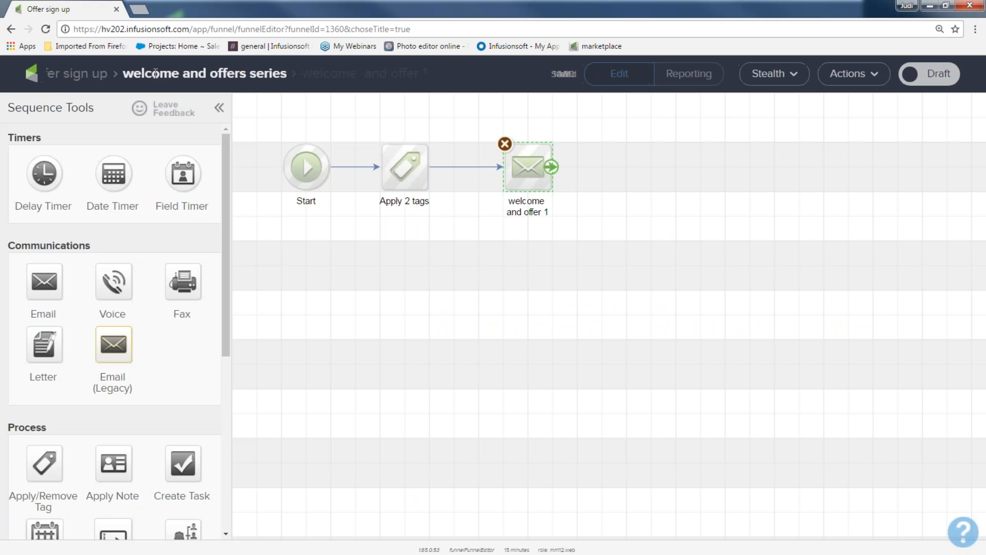
{"action": "left_click_drag", "start_coordinate": [271, 129], "coordinate": [336, 216]}
{"action": "left_click_drag", "start_coordinate": [363, 126], "coordinate": [445, 221]}
{"action": "left_click_drag", "start_coordinate": [475, 122], "coordinate": [564, 226]}
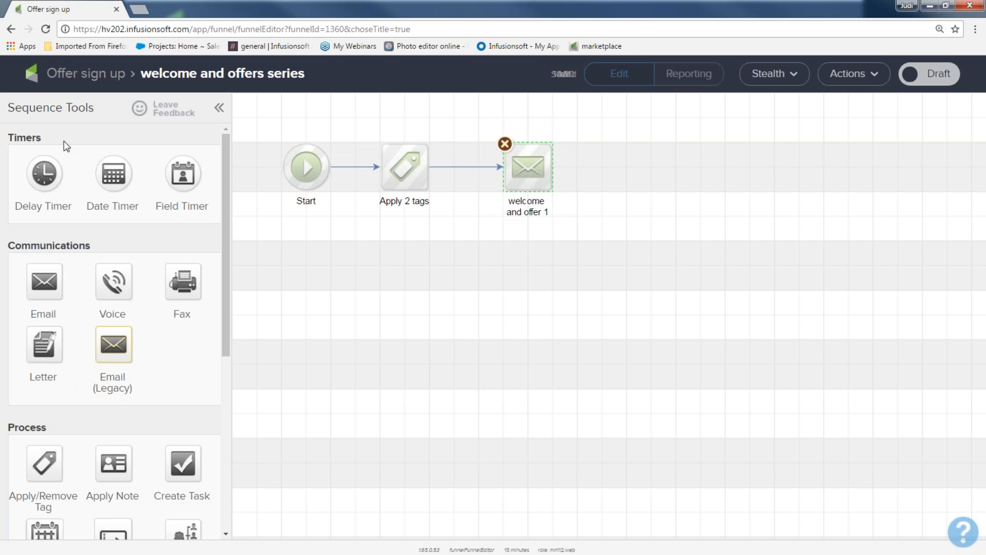
{"action": "left_click_drag", "start_coordinate": [41, 137], "coordinate": [7, 138]}
Add a delay timer after the welcome email, waiting at least 2 days then running on a weekday at 8:00 AM
{"action": "left_click_drag", "start_coordinate": [44, 173], "coordinate": [624, 164]}
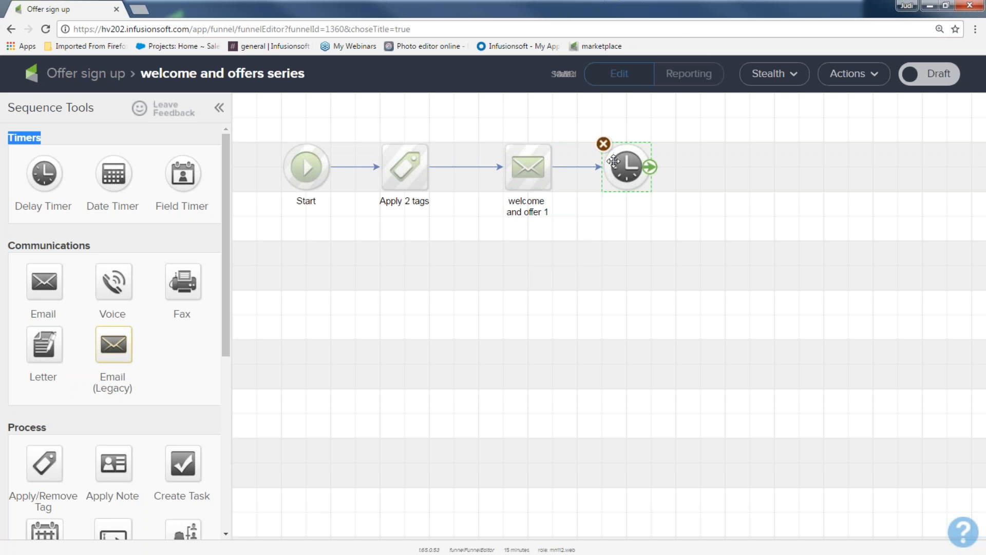
{"action": "double_click", "coordinate": [623, 164]}
{"action": "left_click", "coordinate": [240, 286]}
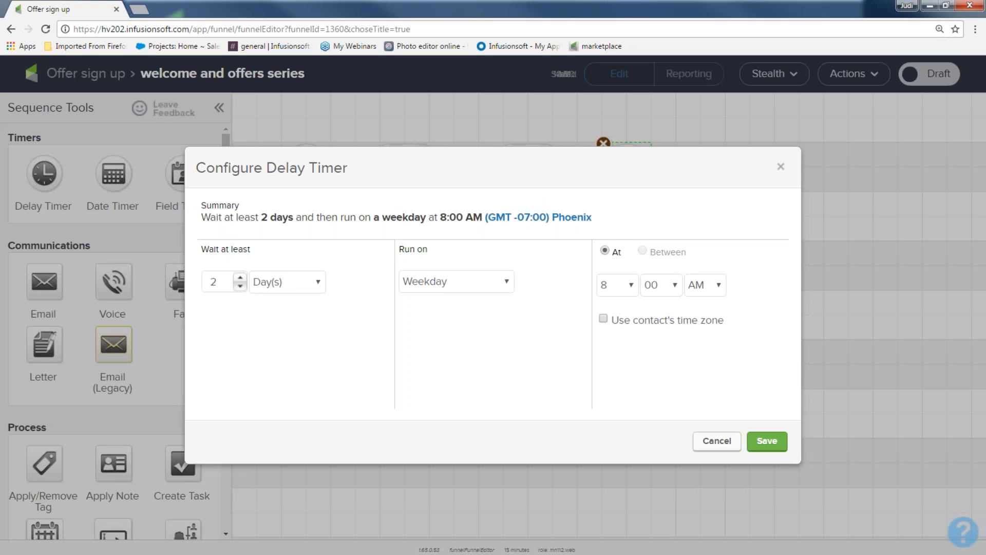
{"action": "left_click", "coordinate": [765, 441]}
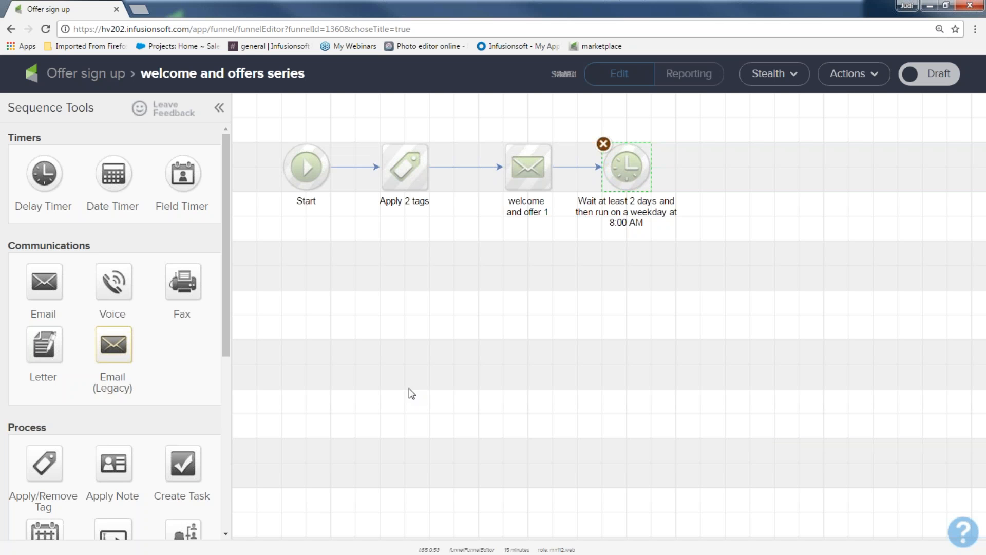
Duplicate the welcome and offer 1 email, place the copy after the delay timer, and connect them
{"action": "left_click_drag", "start_coordinate": [100, 250], "coordinate": [12, 251]}
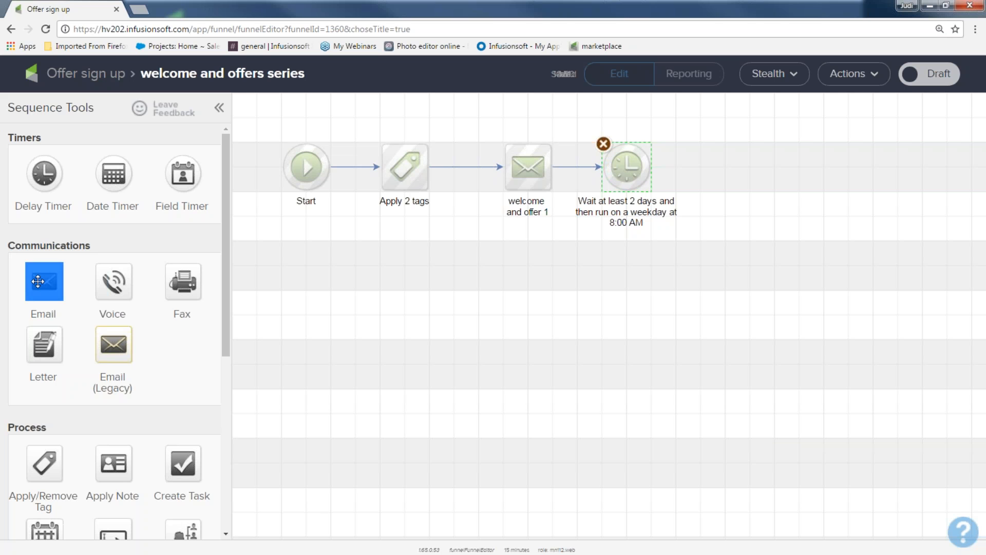
{"action": "mouse_move", "coordinate": [516, 186]}
{"action": "left_click_drag", "start_coordinate": [466, 128], "coordinate": [566, 236]}
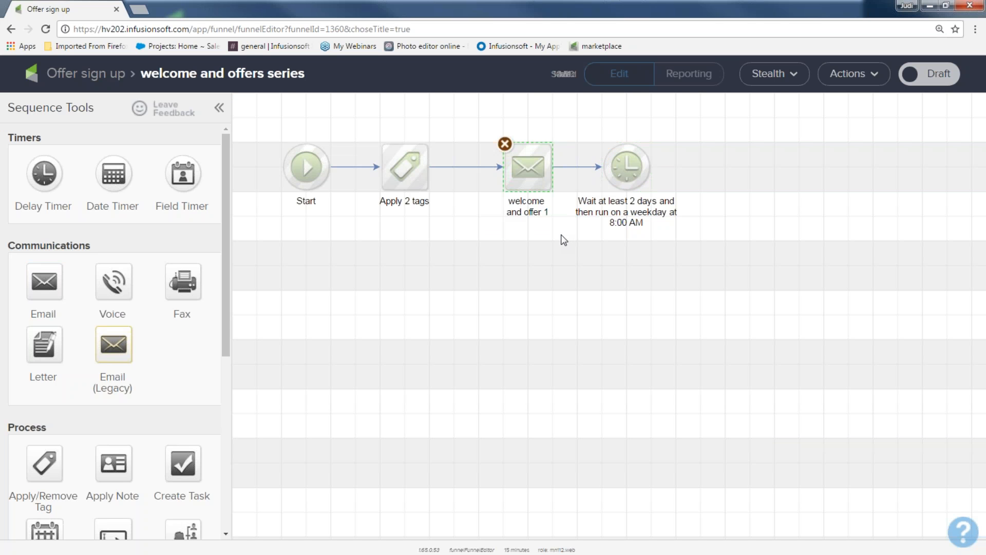
{"action": "right_click", "coordinate": [527, 167]}
{"action": "left_click", "coordinate": [552, 181]}
{"action": "left_click_drag", "start_coordinate": [549, 186], "coordinate": [738, 174]}
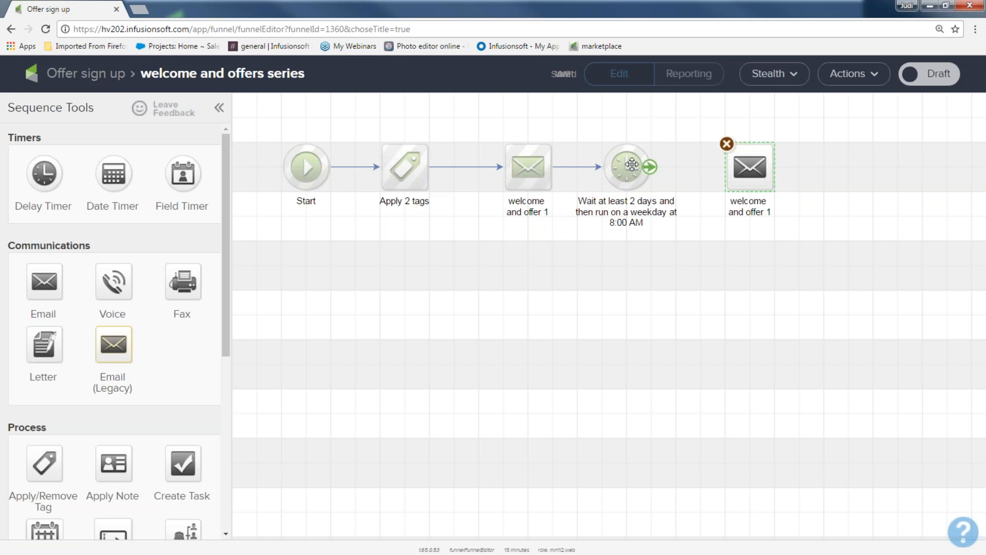
{"action": "left_click_drag", "start_coordinate": [650, 167], "coordinate": [741, 188]}
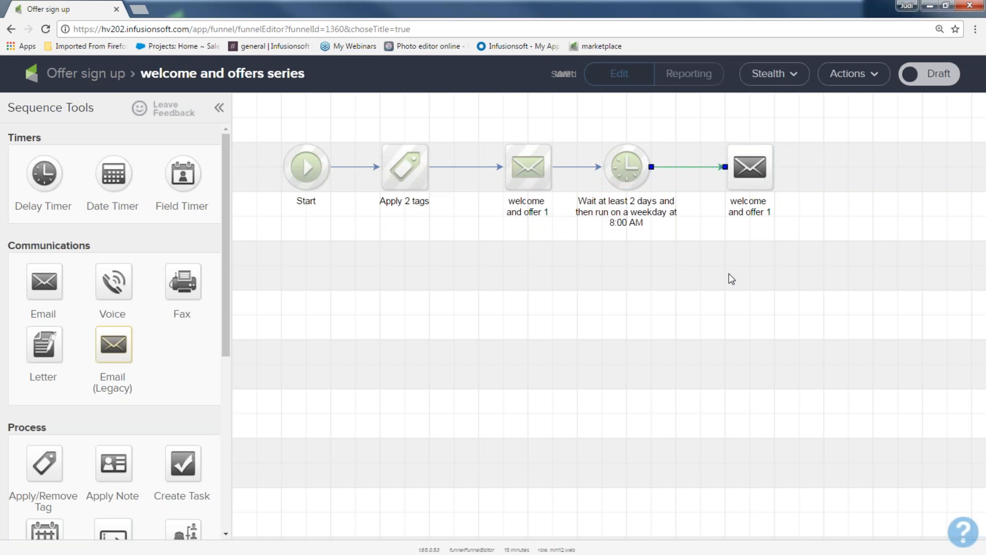
Rename the copied email to "offer 2 20% off"
{"action": "left_click", "coordinate": [743, 208]}
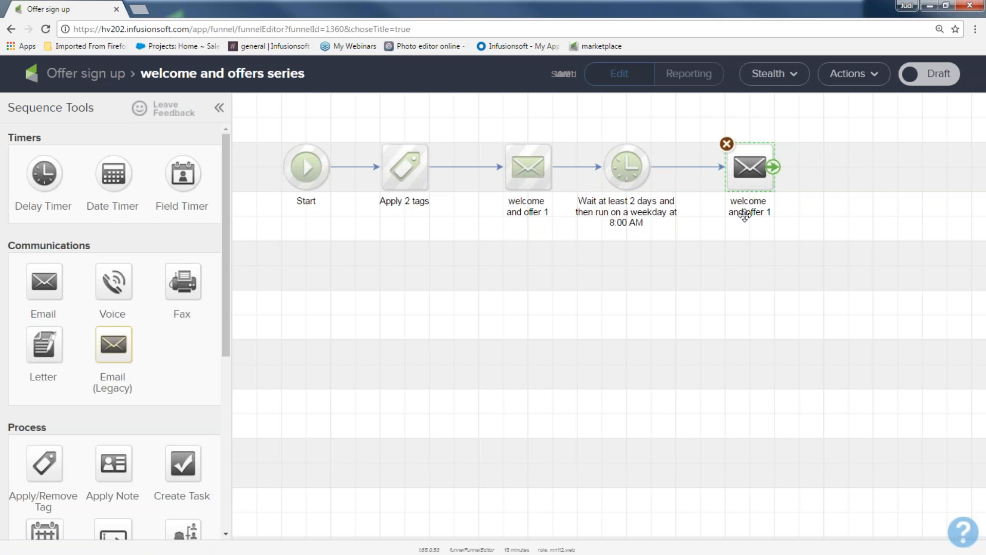
{"action": "left_click", "coordinate": [751, 206]}
{"action": "type", "text": "o"}
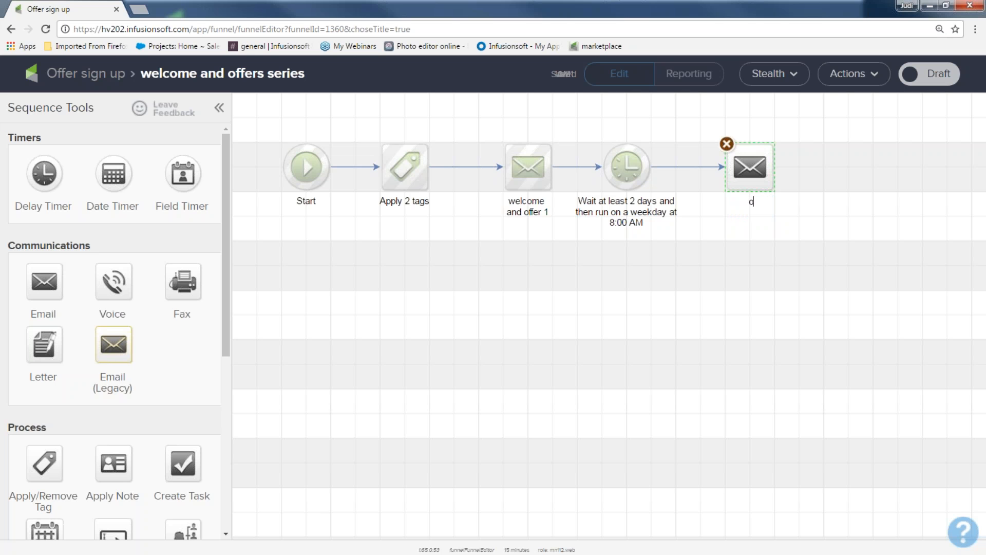
{"action": "type", "text": "ffer 2 20% off"}
{"action": "left_click", "coordinate": [781, 302]}
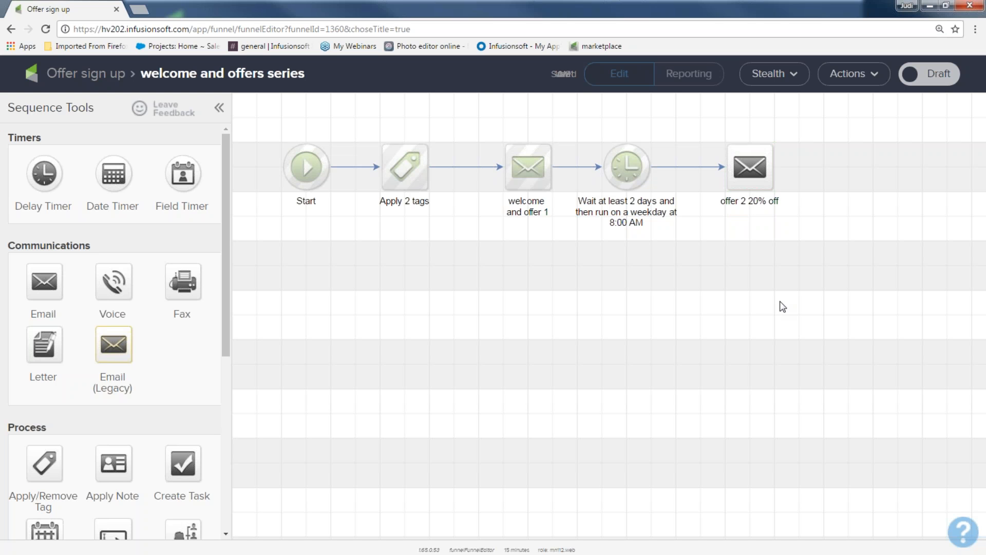
Set the offer 2 email's subject to "2nd chance is the best", mark it Ready, and return to the sequence
{"action": "double_click", "coordinate": [745, 167]}
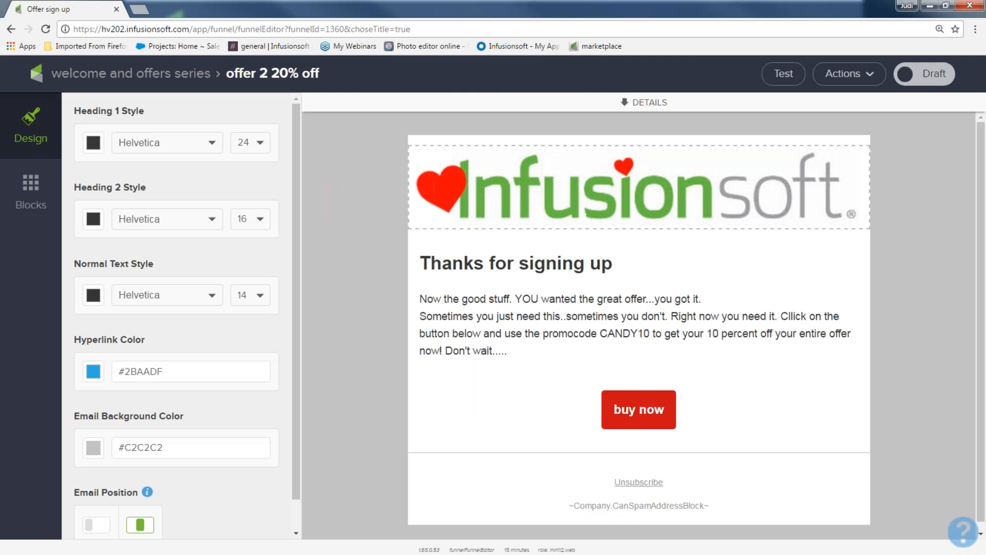
{"action": "left_click", "coordinate": [625, 103]}
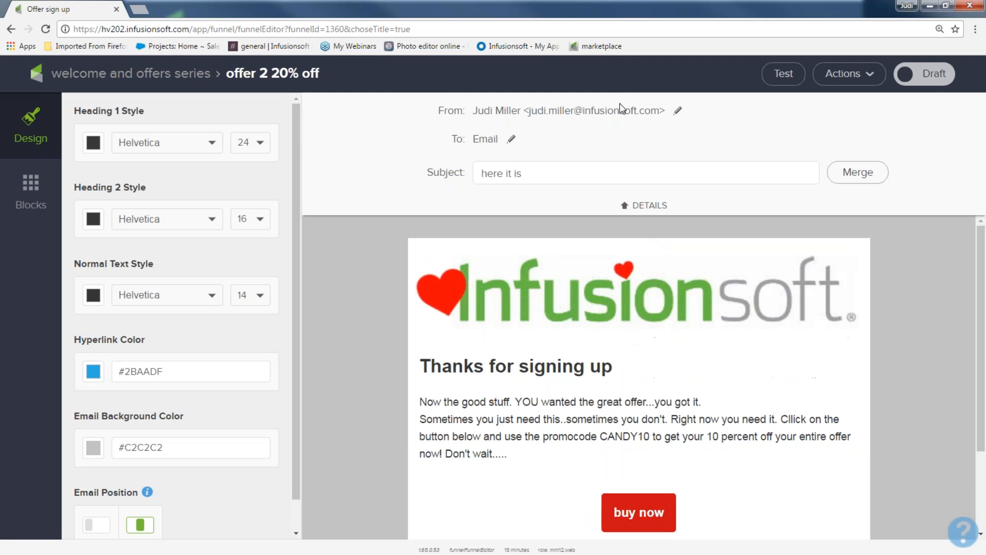
{"action": "triple_click", "coordinate": [533, 174]}
{"action": "type", "text": "2"}
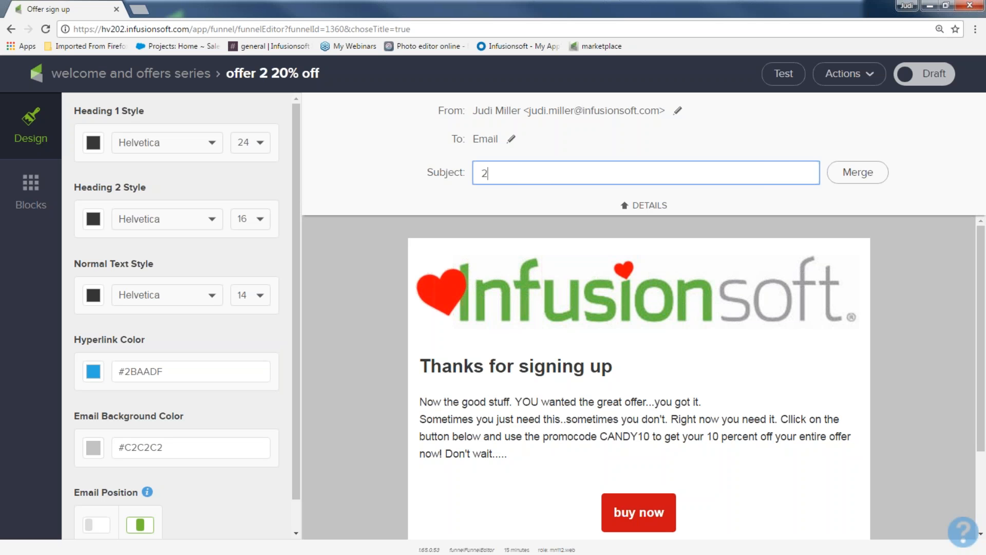
{"action": "type", "text": "nd chance is the best"}
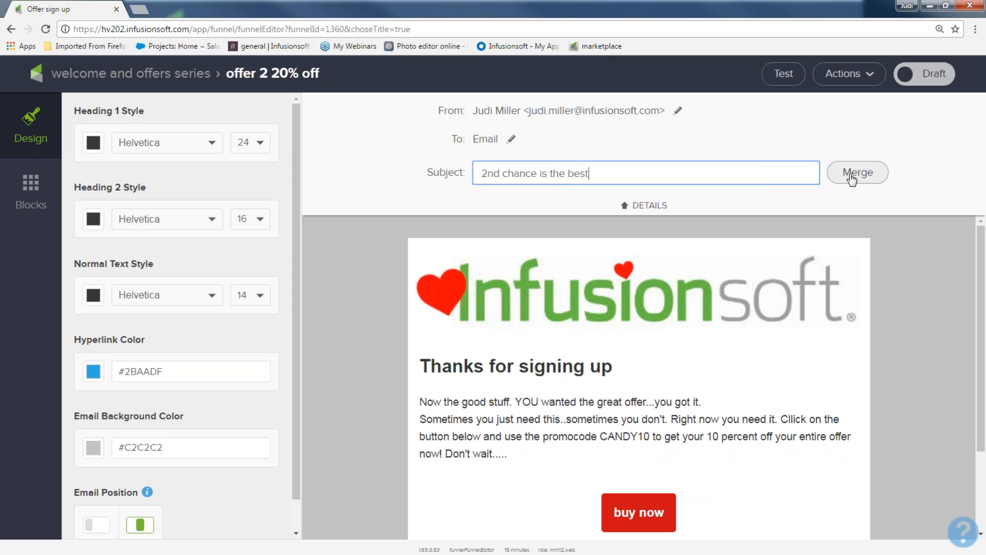
{"action": "left_click", "coordinate": [936, 76]}
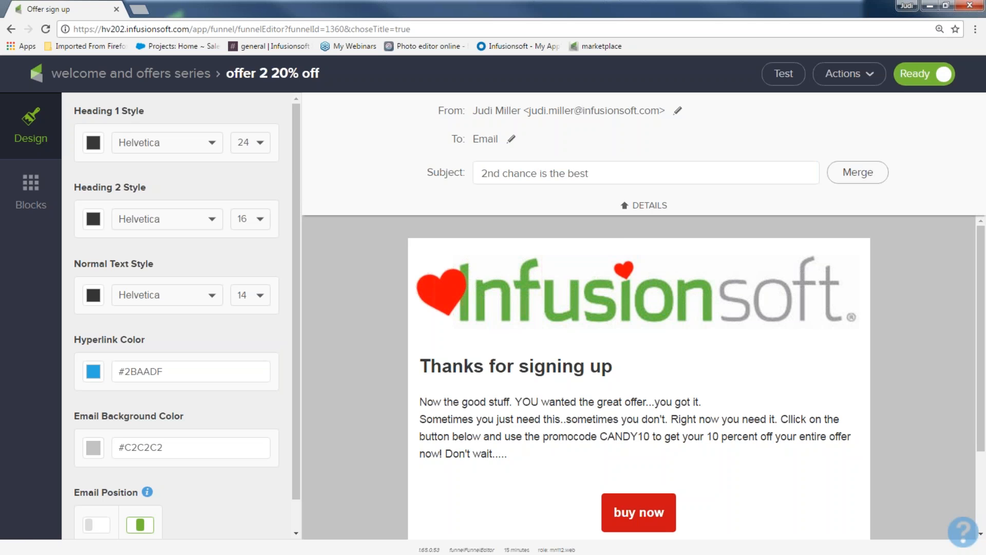
{"action": "left_click", "coordinate": [144, 74]}
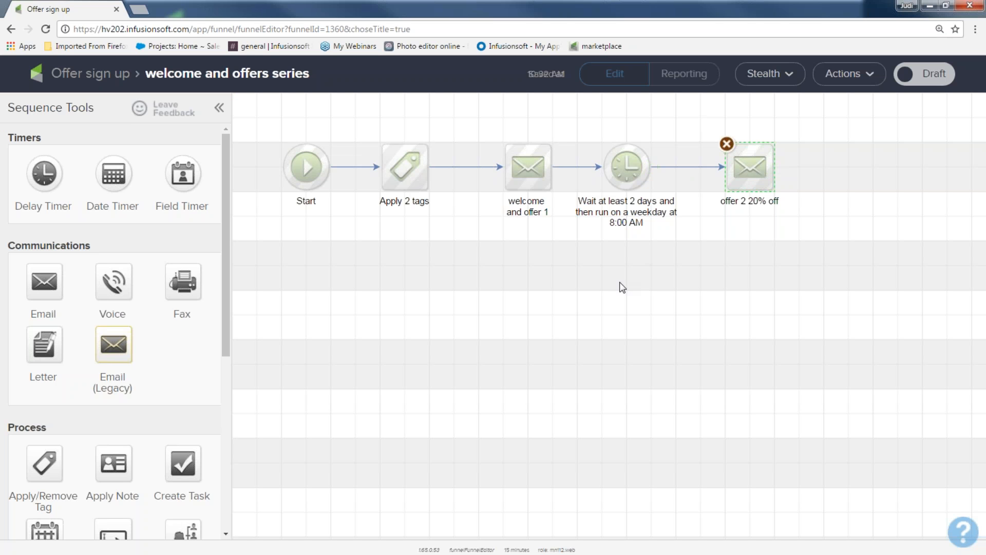
Add a delay timer after the offer 2 email, waiting at least 3 days then running on a weekday at 8:00 AM
{"action": "left_click_drag", "start_coordinate": [44, 175], "coordinate": [874, 168]}
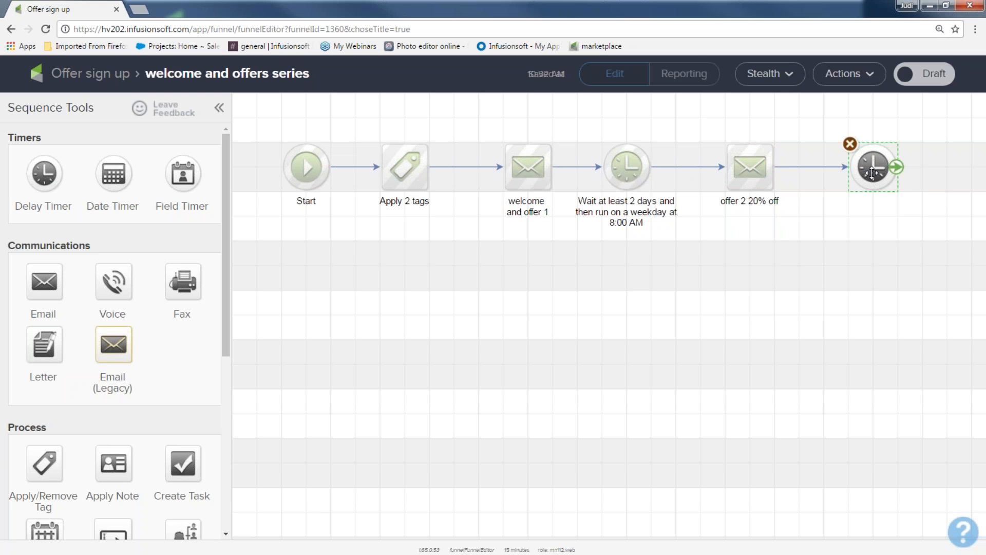
{"action": "double_click", "coordinate": [873, 168]}
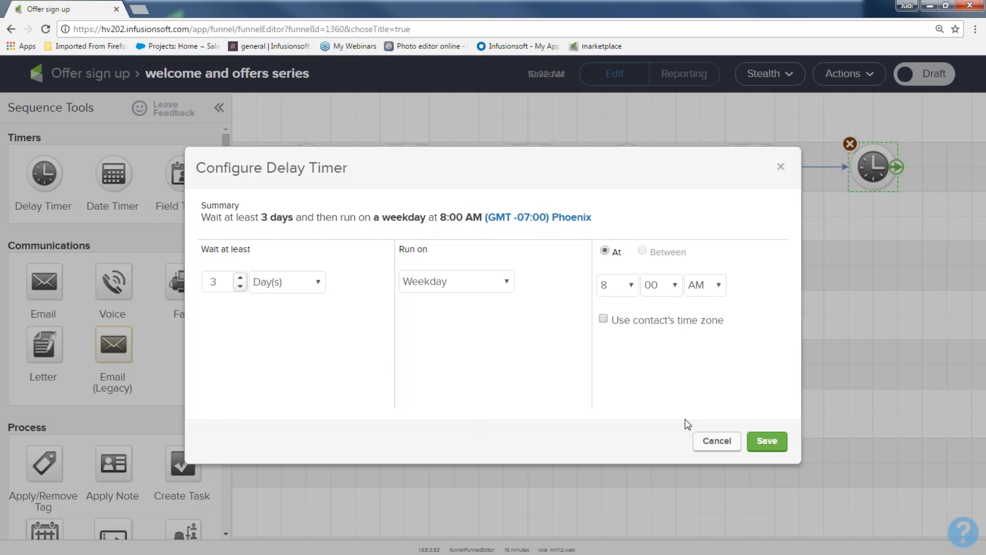
{"action": "left_click", "coordinate": [774, 443]}
Duplicate the offer 2 email, place the copy below the new timer, and connect the timer to it
{"action": "right_click", "coordinate": [750, 174]}
{"action": "left_click", "coordinate": [778, 191]}
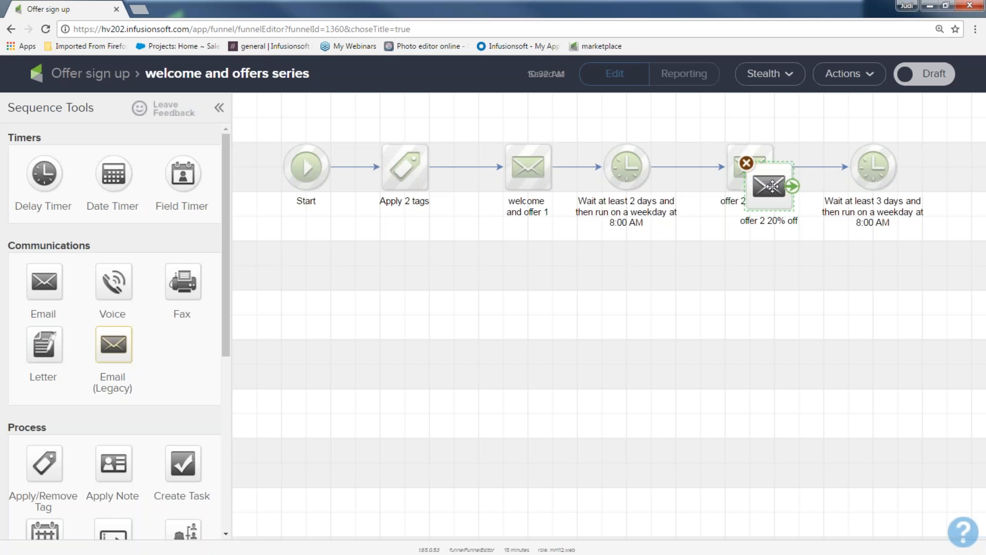
{"action": "left_click_drag", "start_coordinate": [769, 186], "coordinate": [878, 267]}
{"action": "left_click_drag", "start_coordinate": [897, 168], "coordinate": [909, 288]}
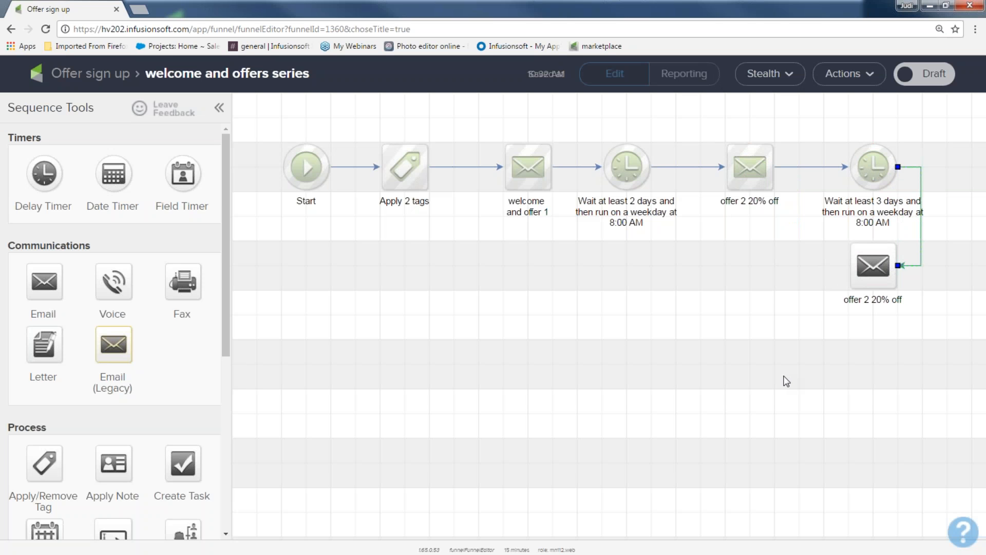
Rename the copied email to "offer 3 30% off"
{"action": "left_click", "coordinate": [873, 267]}
{"action": "double_click", "coordinate": [873, 300]}
{"action": "type", "text": "offer 3 "}
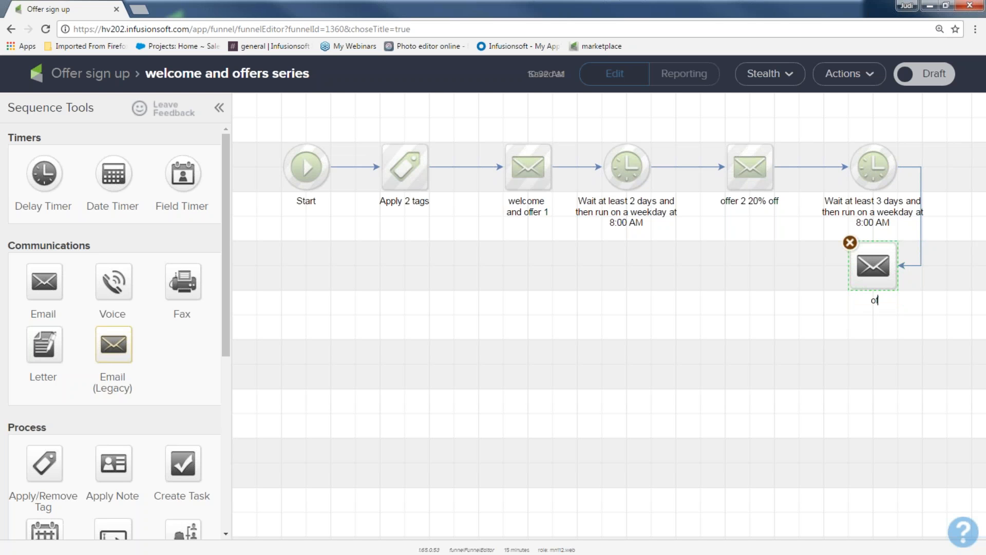
{"action": "type", "text": "30% off"}
Open the offer 3 email, set its subject to "3rd time is a charm..that is what they say!", mark it Ready, and return to the sequence
{"action": "double_click", "coordinate": [876, 265]}
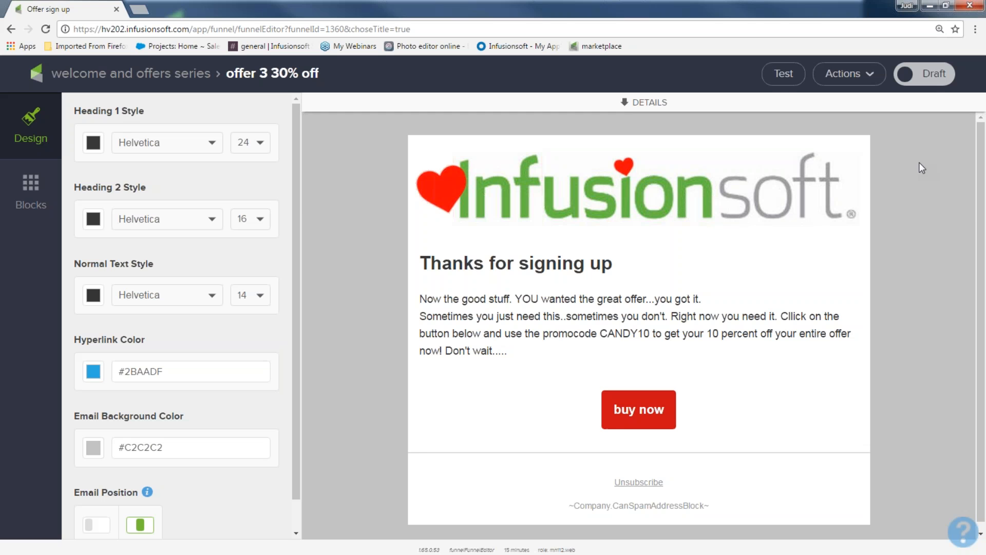
{"action": "left_click", "coordinate": [627, 105]}
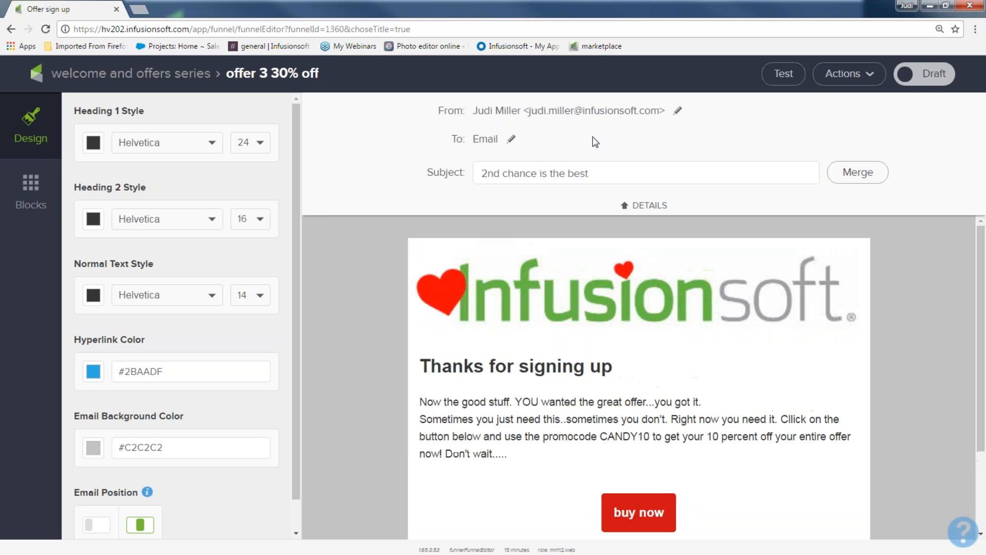
{"action": "left_click_drag", "start_coordinate": [590, 173], "coordinate": [474, 178]}
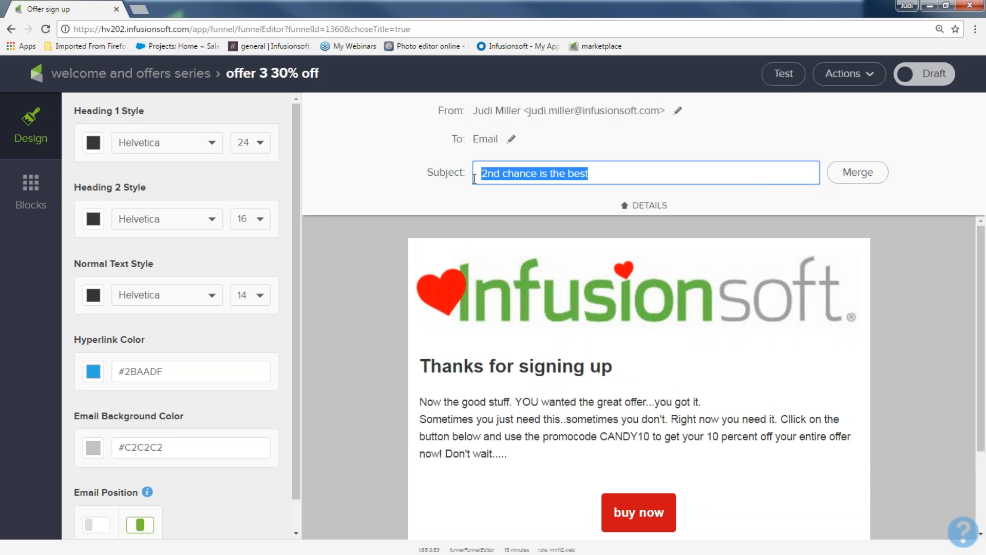
{"action": "type", "text": "3r"}
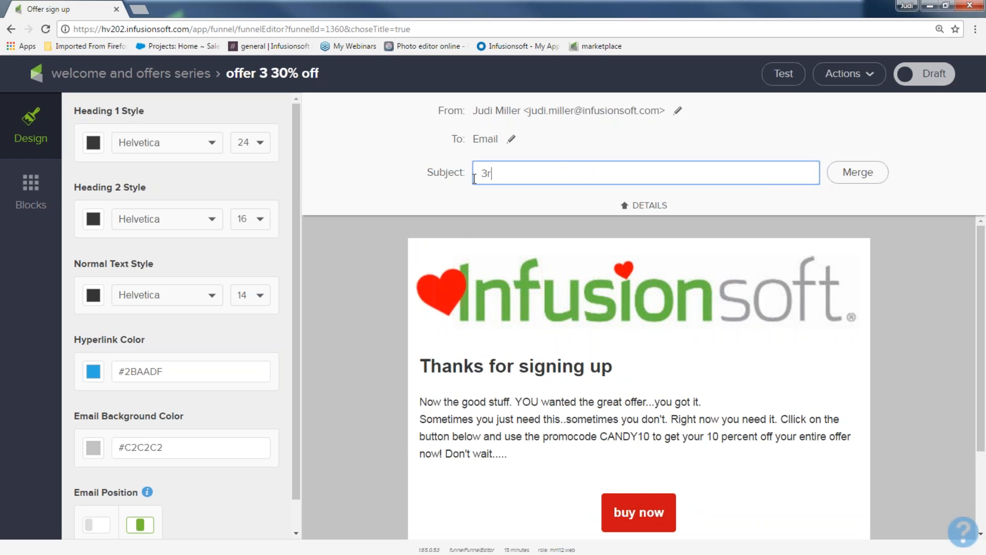
{"action": "type", "text": "d time is a charm..that is w"}
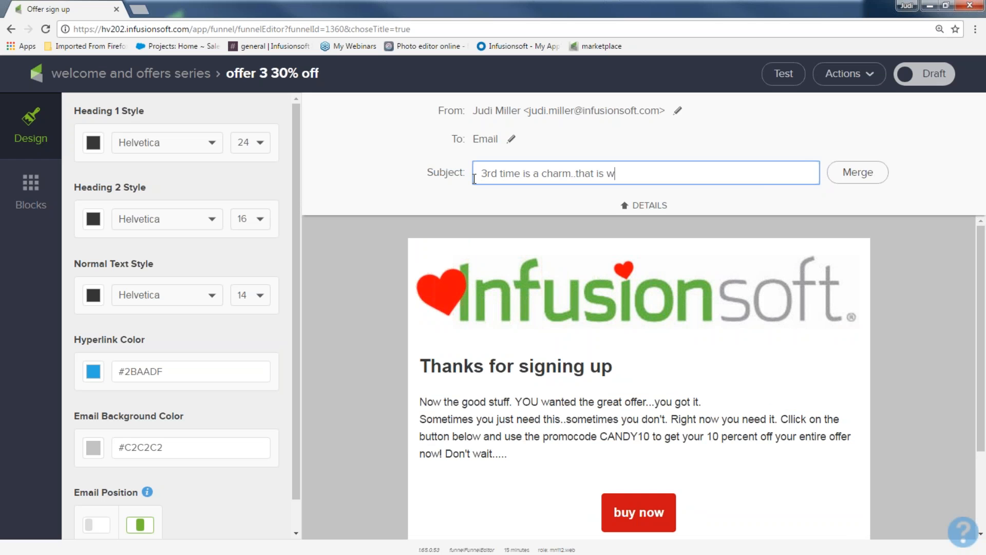
{"action": "type", "text": "hat they say!"}
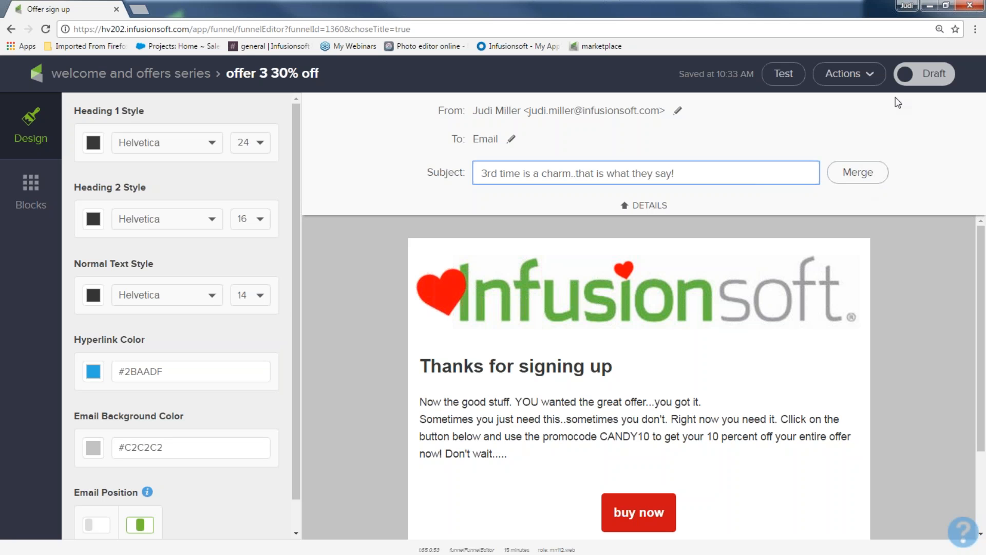
{"action": "left_click", "coordinate": [934, 81]}
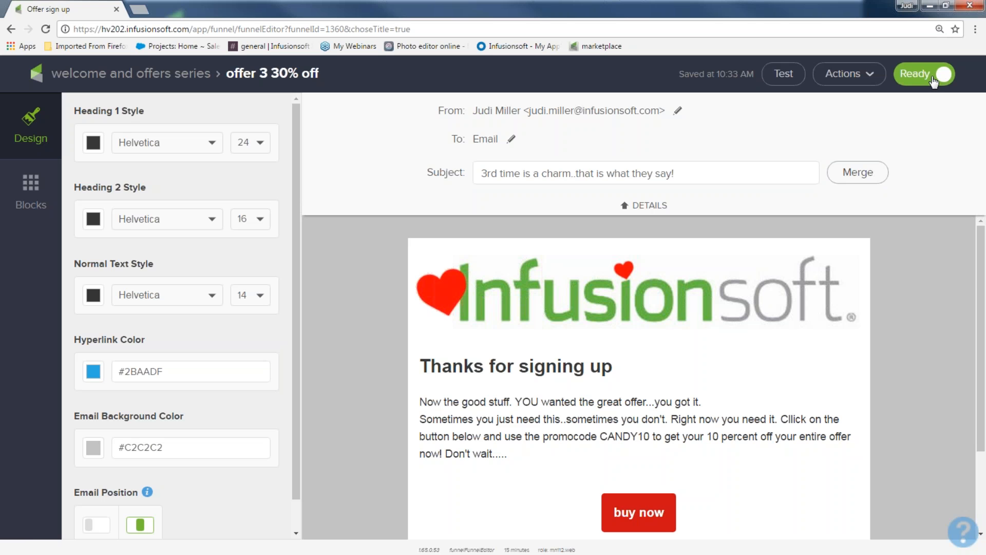
{"action": "left_click", "coordinate": [137, 78]}
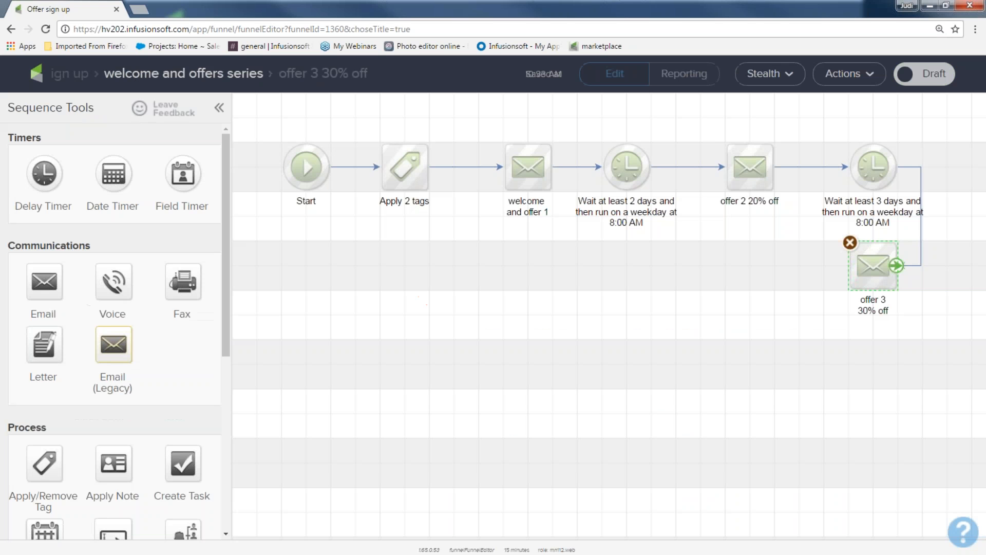
Add a delay timer after the offer 3 email and connect it to a duplicate of the welcome email placed beside it
{"action": "left_click_drag", "start_coordinate": [44, 174], "coordinate": [722, 256]}
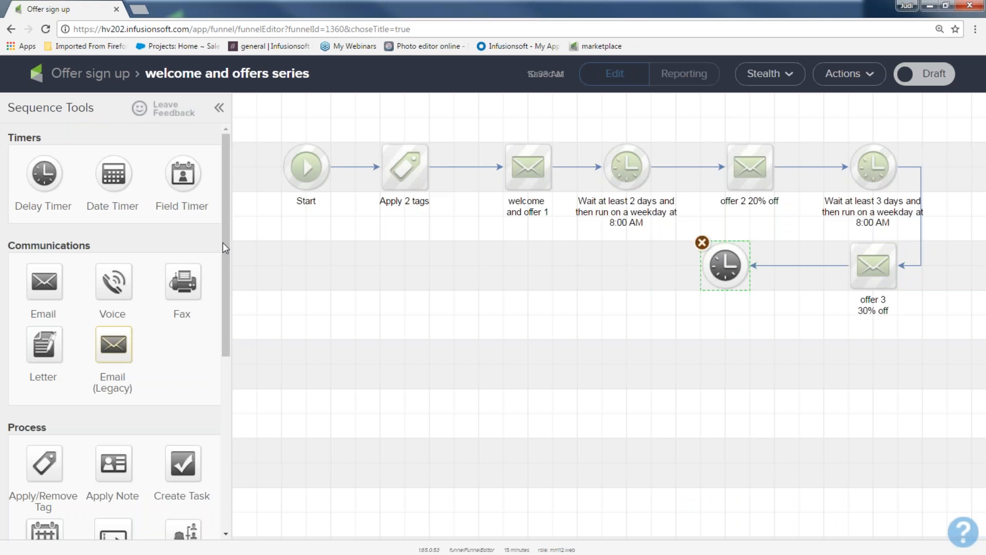
{"action": "right_click", "coordinate": [532, 167]}
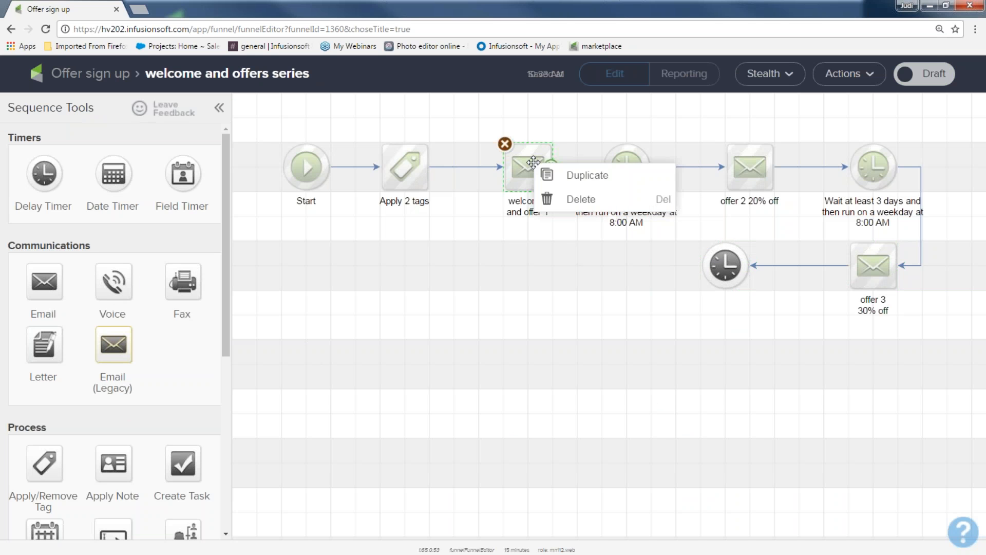
{"action": "left_click", "coordinate": [556, 175]}
{"action": "left_click_drag", "start_coordinate": [541, 192], "coordinate": [590, 266]}
{"action": "left_click_drag", "start_coordinate": [749, 272], "coordinate": [601, 299]}
Rename the duplicated welcome email to "???"
{"action": "left_click", "coordinate": [599, 303]}
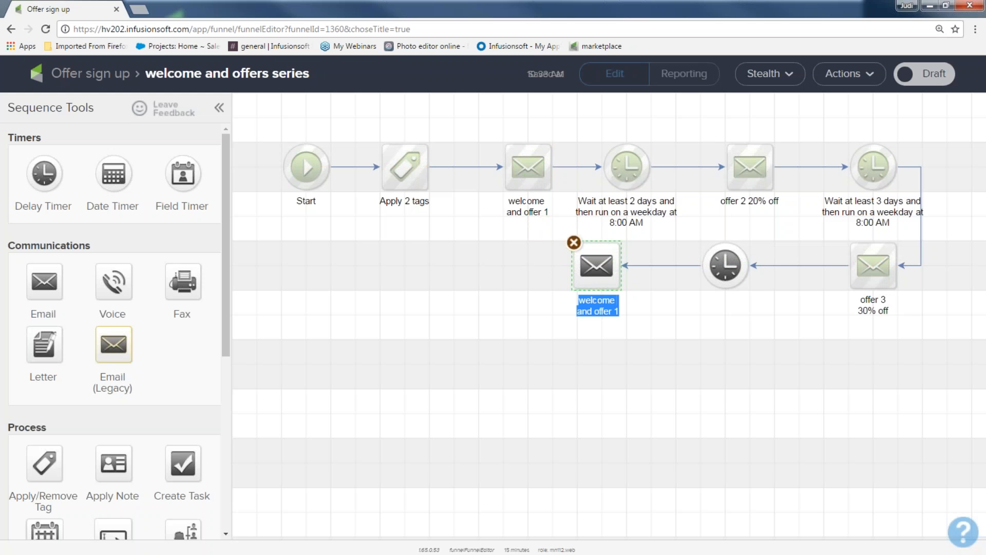
{"action": "type", "text": "???"}
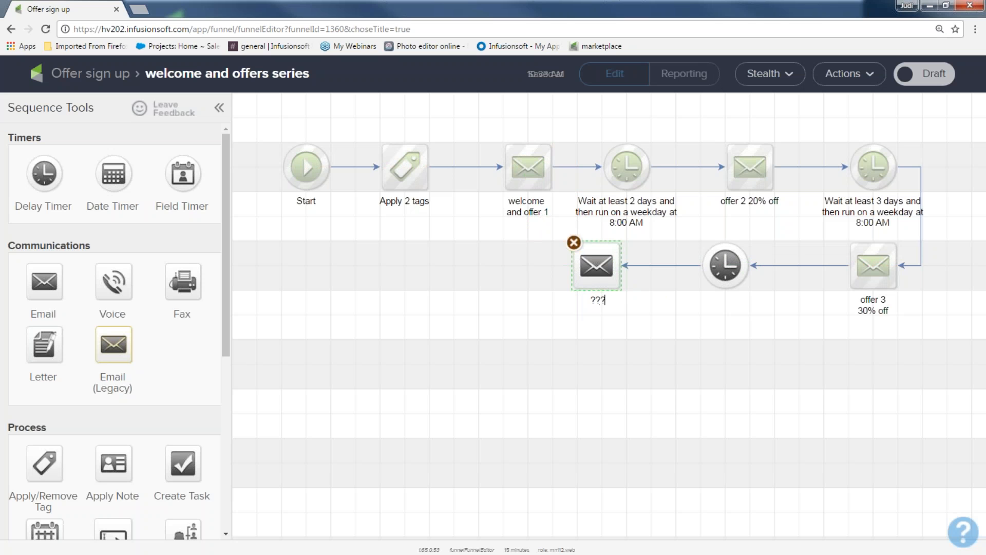
{"action": "left_click", "coordinate": [549, 331]}
Select all elements of the sequence, mark the whole sequence Ready, and return to the campaign canvas
{"action": "left_click_drag", "start_coordinate": [484, 129], "coordinate": [559, 238]}
{"action": "left_click_drag", "start_coordinate": [584, 126], "coordinate": [663, 230]}
{"action": "left_click_drag", "start_coordinate": [700, 129], "coordinate": [786, 221]}
{"action": "left_click_drag", "start_coordinate": [826, 115], "coordinate": [897, 327]}
{"action": "left_click", "coordinate": [546, 451]}
{"action": "left_click_drag", "start_coordinate": [247, 115], "coordinate": [975, 391]}
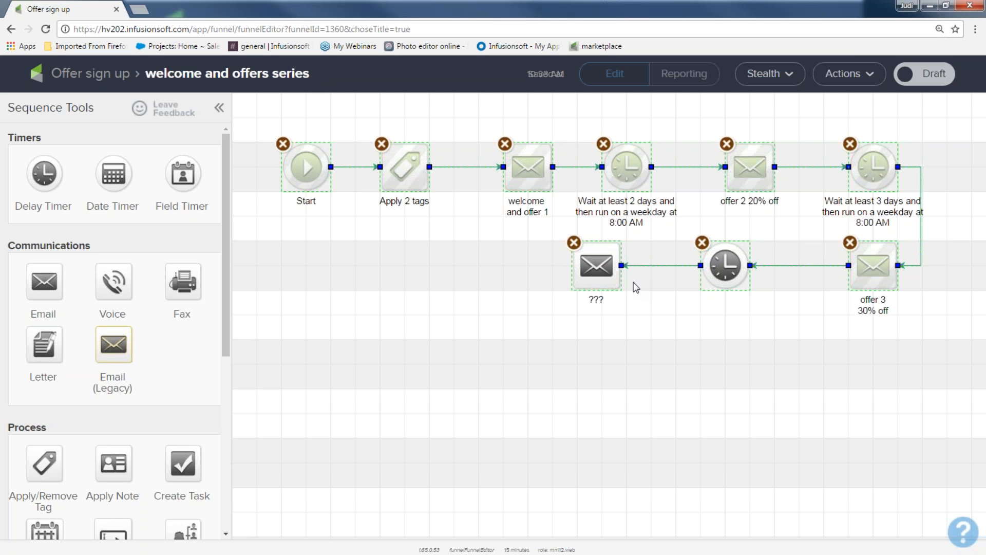
{"action": "left_click", "coordinate": [926, 75]}
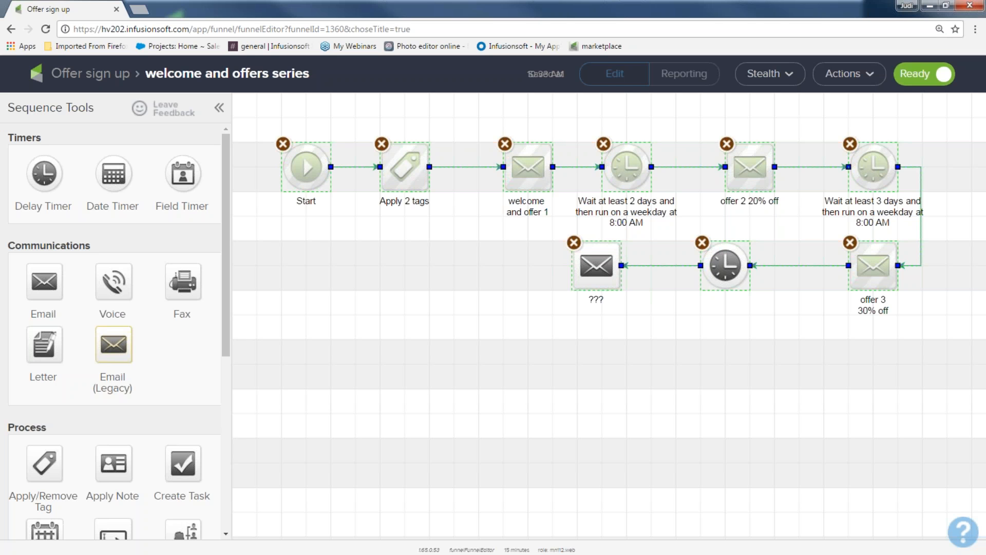
{"action": "left_click", "coordinate": [85, 77]}
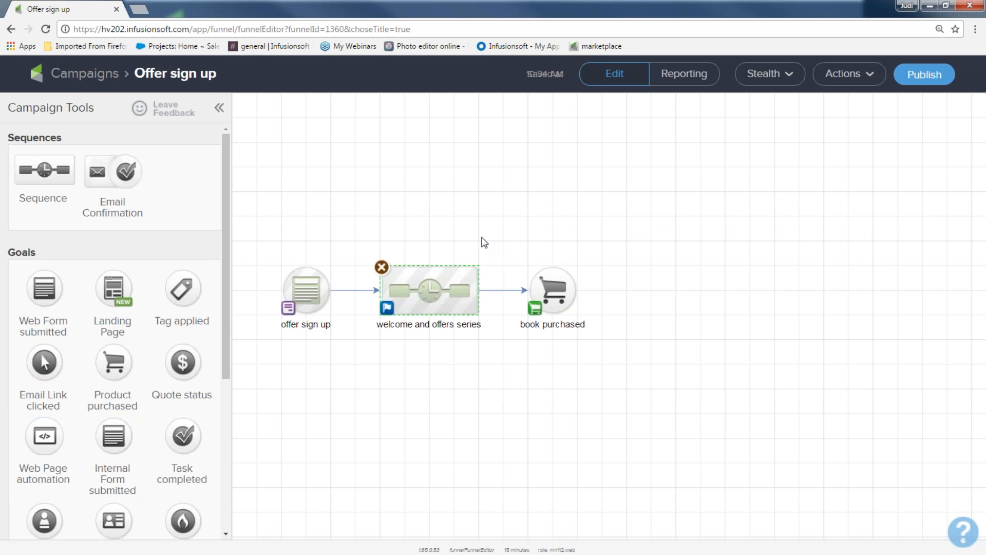
Configure the book purchased goal to trigger on Any Purchase and save it
{"action": "double_click", "coordinate": [545, 288]}
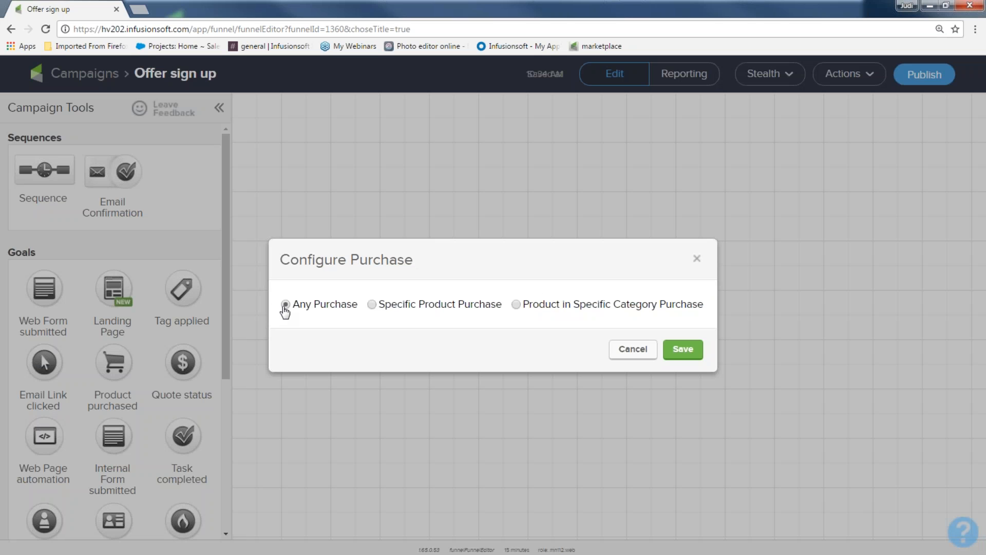
{"action": "left_click", "coordinate": [677, 355]}
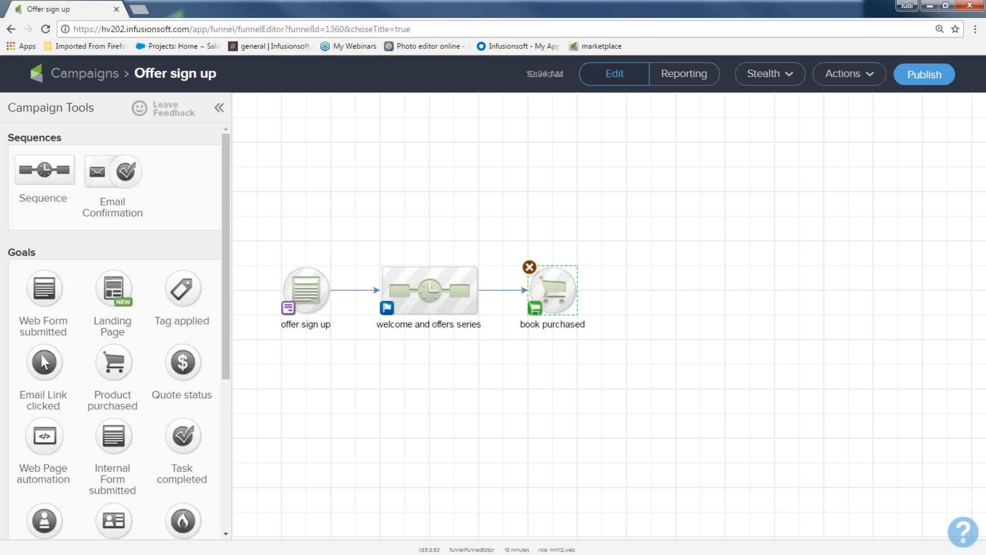
{"action": "left_click_drag", "start_coordinate": [262, 245], "coordinate": [348, 339]}
{"action": "left_click_drag", "start_coordinate": [354, 247], "coordinate": [492, 368]}
{"action": "left_click_drag", "start_coordinate": [503, 247], "coordinate": [607, 356]}
{"action": "mouse_move", "coordinate": [574, 294]}
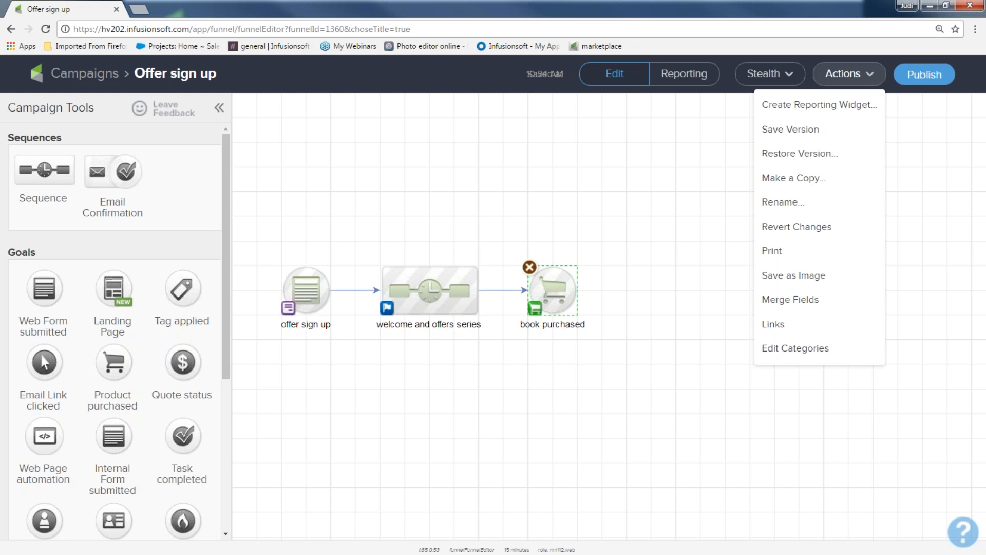
Publish the campaign from the checklist after reviewing the list of emails flagged as not personalized
{"action": "left_click", "coordinate": [927, 78]}
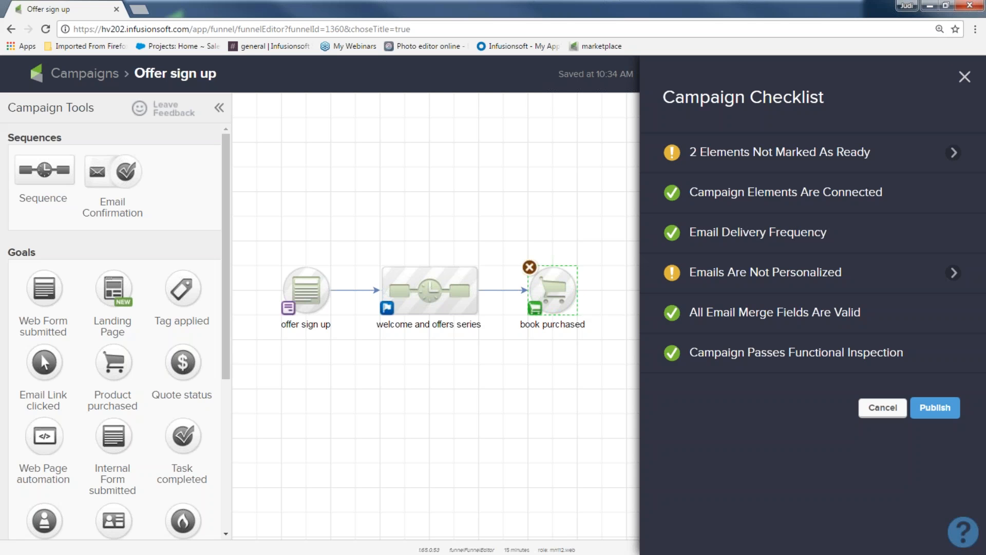
{"action": "mouse_move", "coordinate": [937, 354]}
{"action": "left_click_drag", "start_coordinate": [927, 356], "coordinate": [831, 353]}
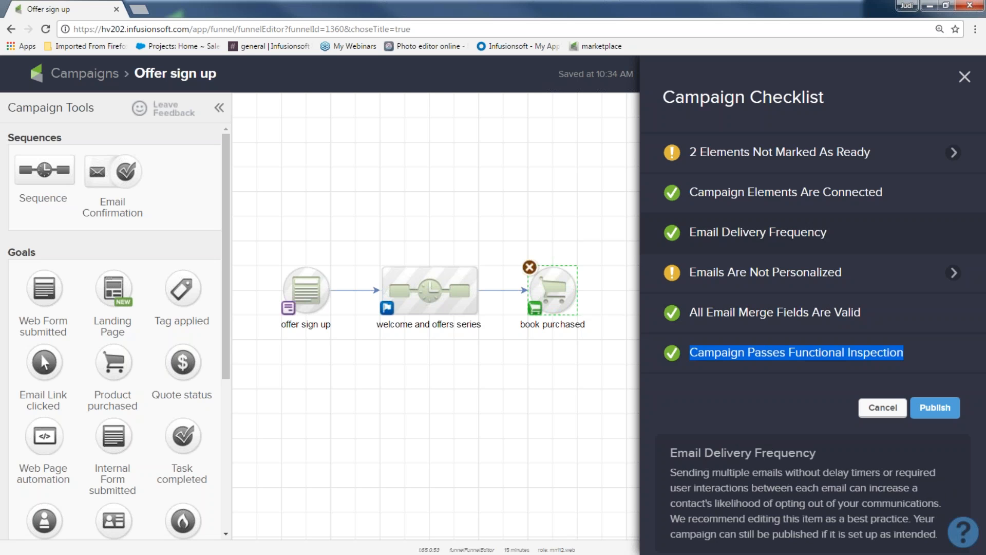
{"action": "left_click", "coordinate": [953, 272]}
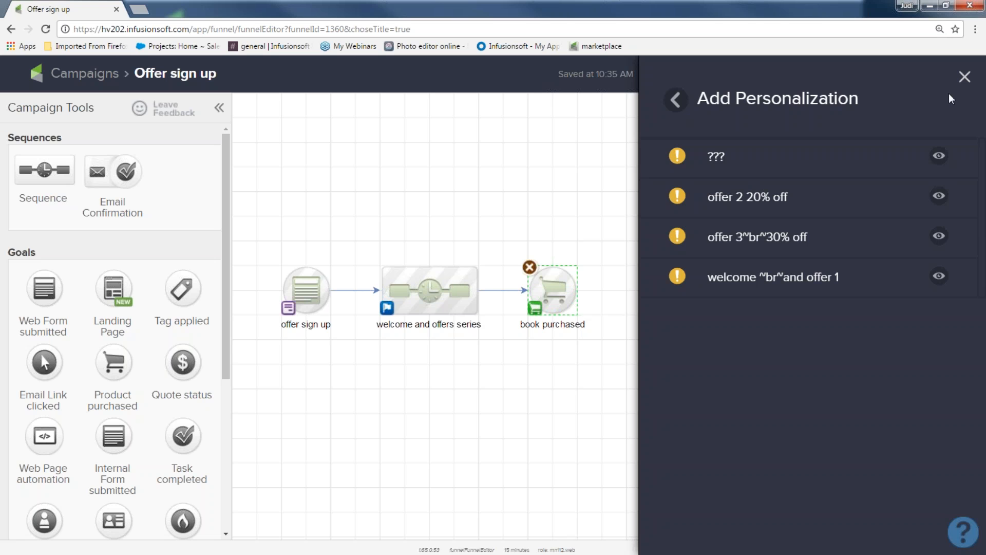
{"action": "left_click", "coordinate": [964, 77]}
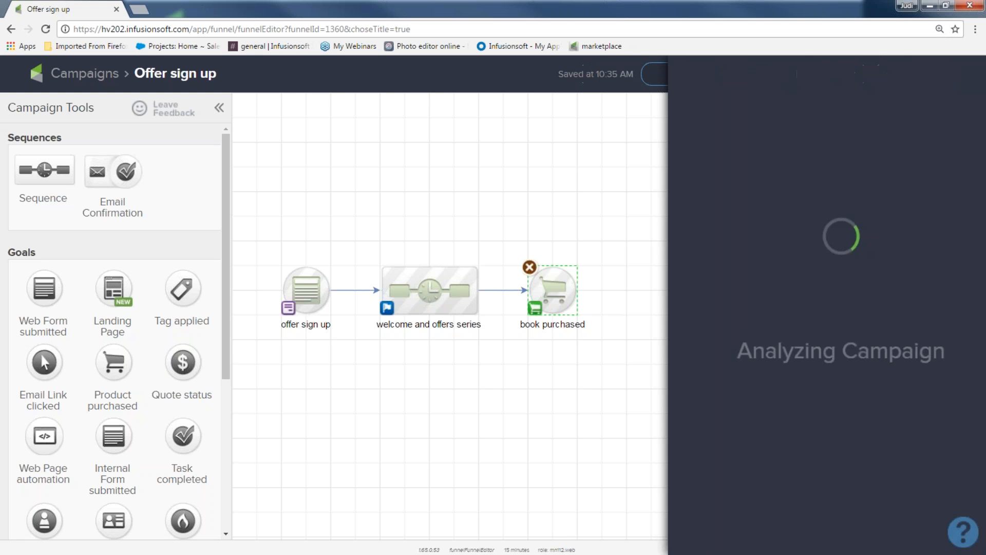
{"action": "mouse_move", "coordinate": [801, 163]}
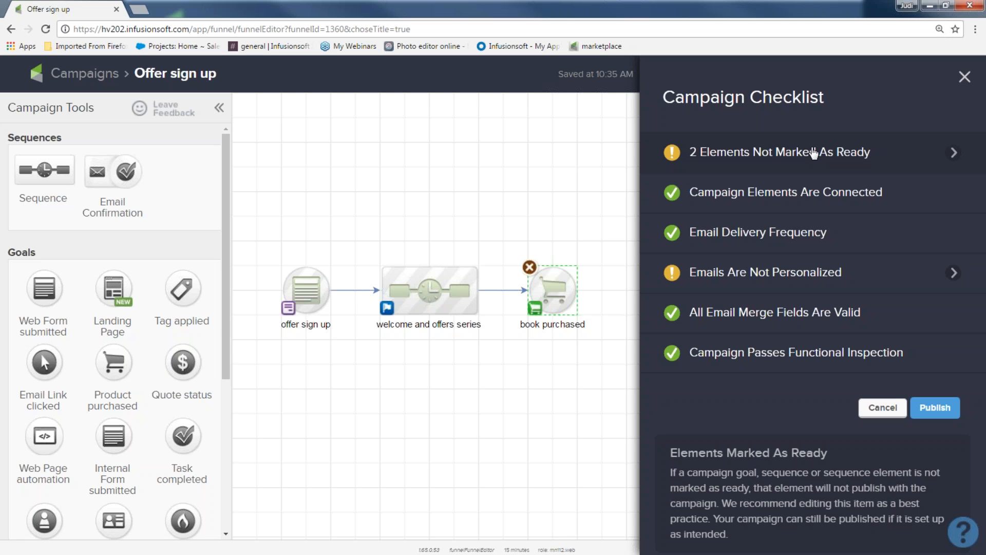
{"action": "left_click", "coordinate": [940, 415]}
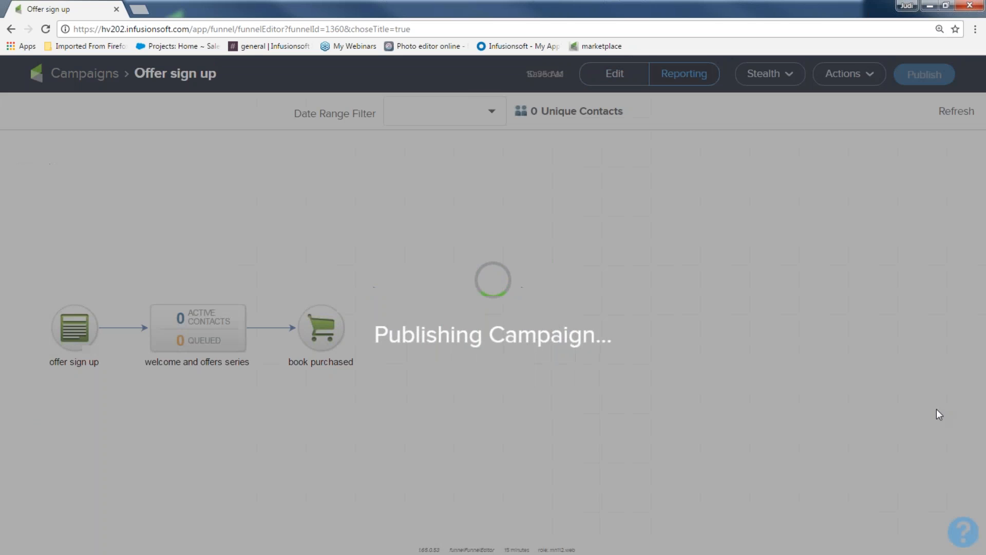
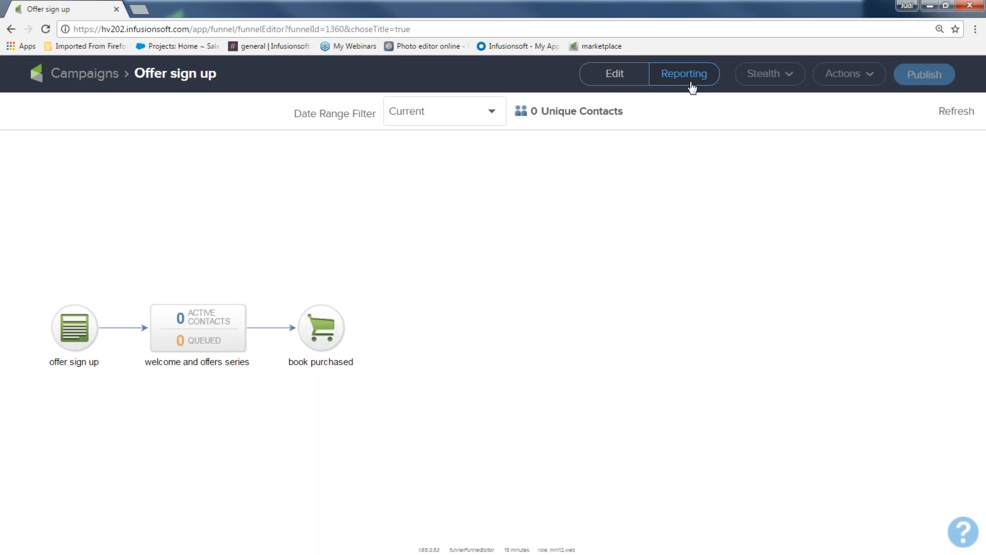
Open the offer sign up web form from the campaign canvas and send a test of it to a listed test contact
{"action": "left_click", "coordinate": [614, 76]}
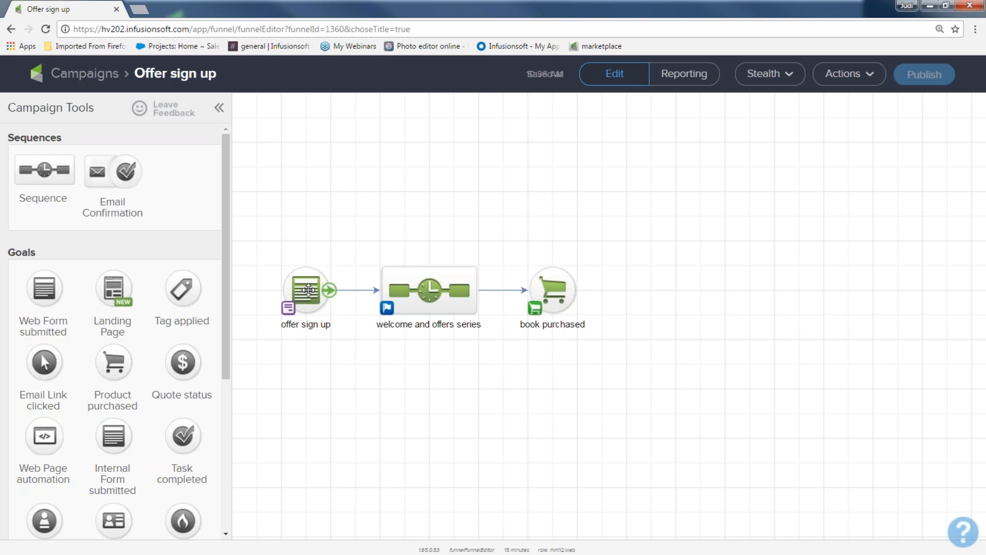
{"action": "double_click", "coordinate": [313, 284]}
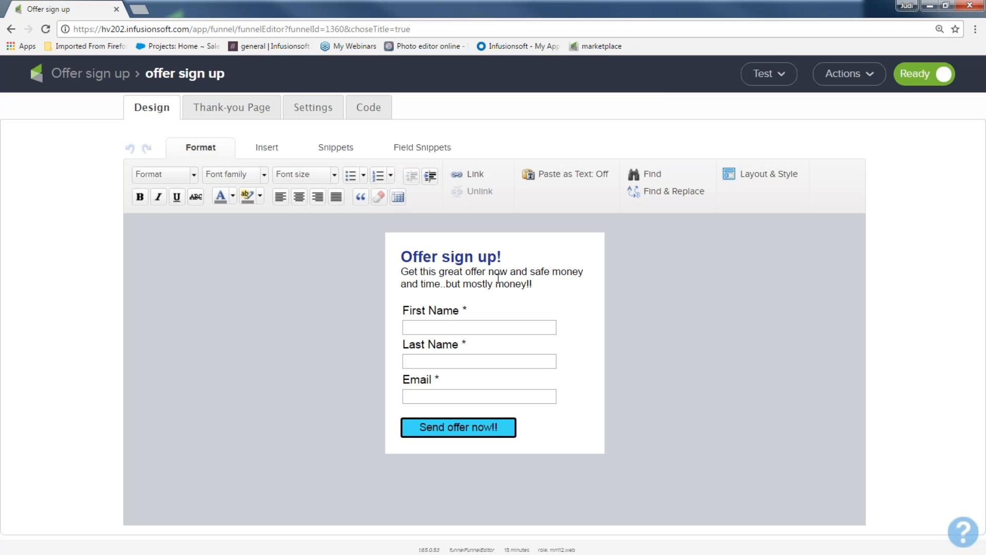
{"action": "left_click", "coordinate": [780, 76]}
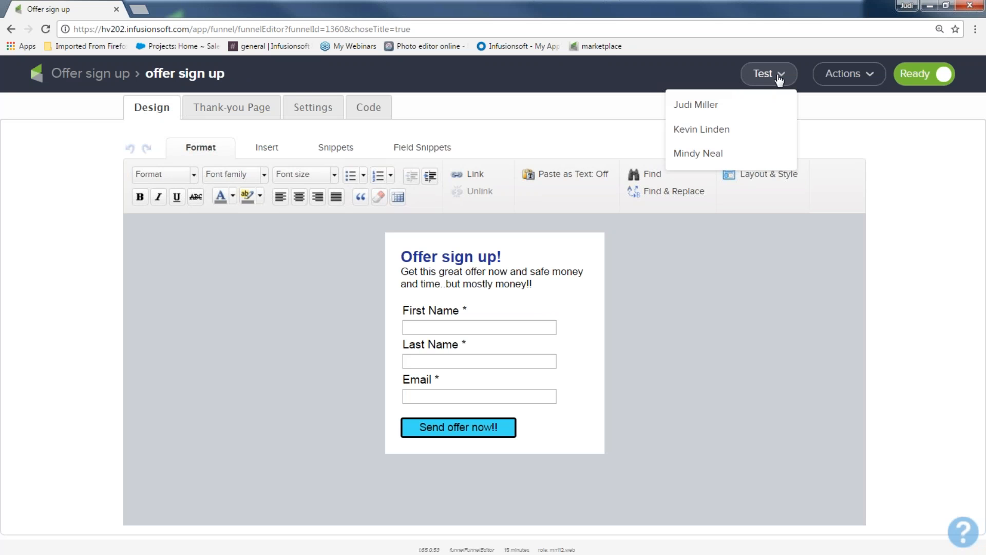
{"action": "left_click", "coordinate": [753, 112]}
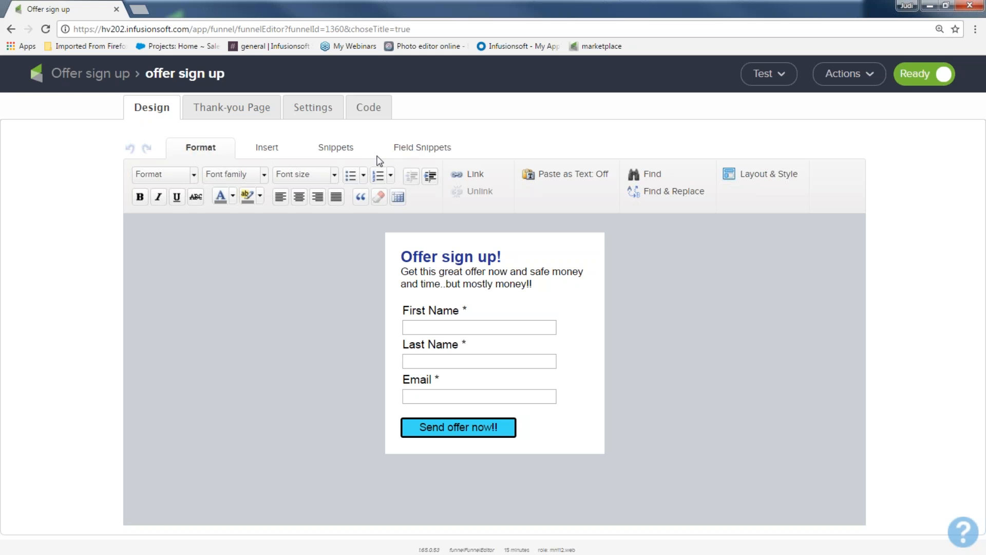
Open the form's hosted version in a new tab through its pretty URL
{"action": "left_click", "coordinate": [368, 107]}
{"action": "left_click", "coordinate": [224, 443]}
{"action": "left_click", "coordinate": [221, 445]}
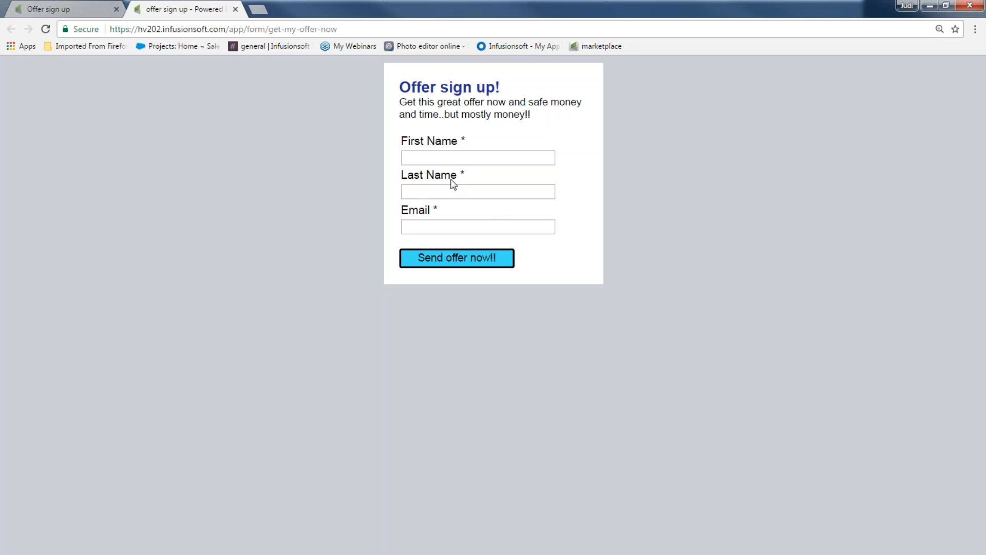
Enter a test contact's first name and last name in the hosted form
{"action": "left_click", "coordinate": [439, 159]}
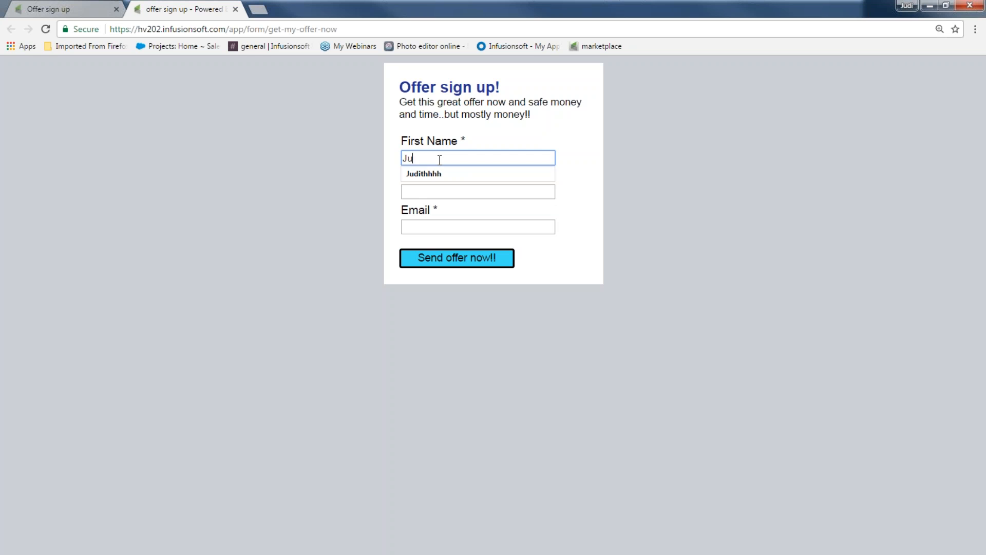
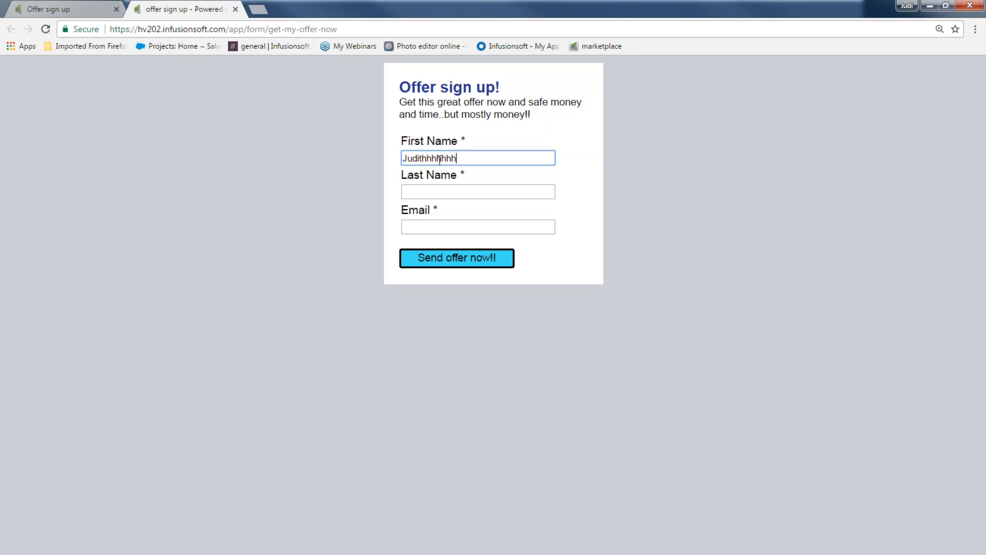
{"action": "left_click", "coordinate": [457, 192]}
Fill in the test contact's e-mail and submit the form
{"action": "left_click", "coordinate": [469, 230]}
{"action": "type", "text": "hey"}
{"action": "key", "text": "Down"}
{"action": "key", "text": "Return"}
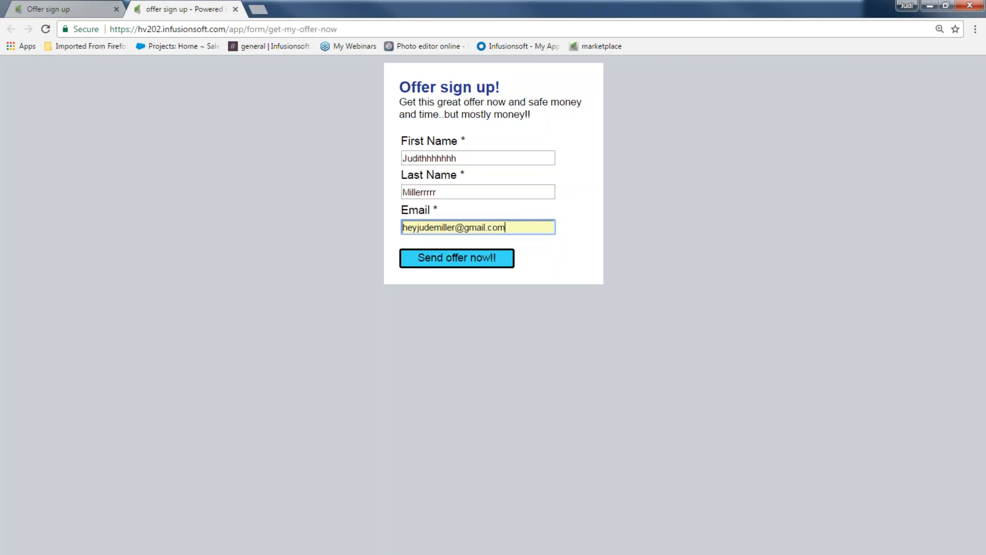
{"action": "left_click", "coordinate": [463, 263]}
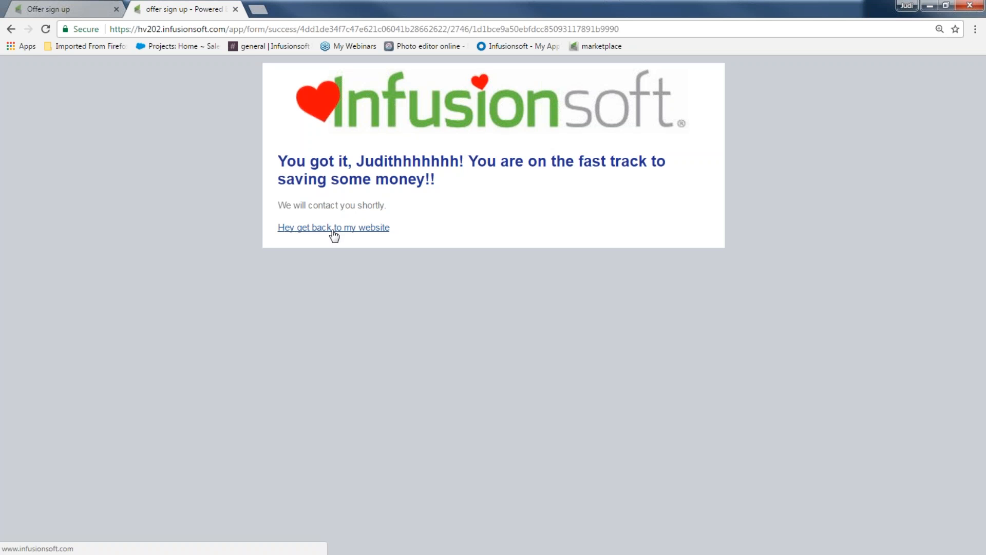
Open a new browser tab and load the Infusionsoft dashboard
{"action": "left_click", "coordinate": [258, 10]}
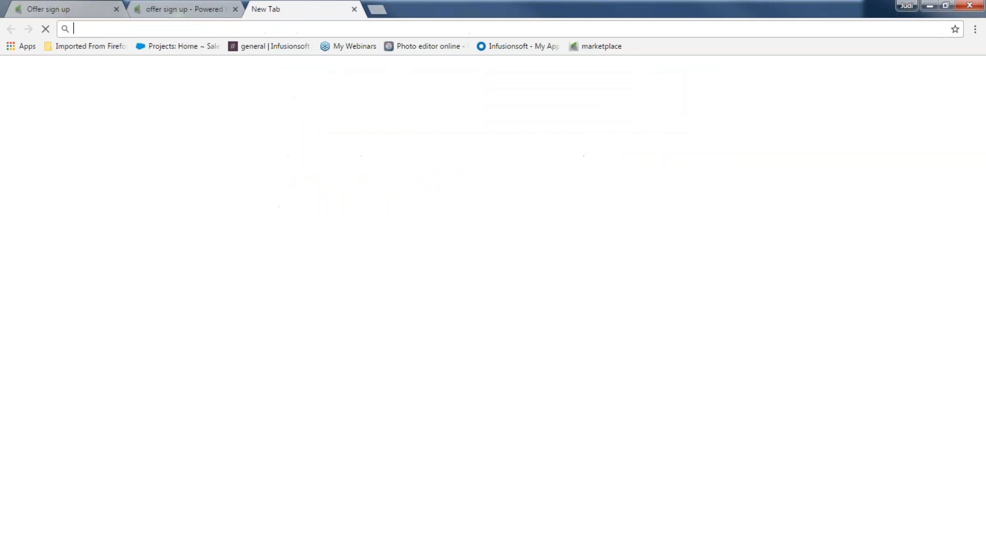
{"action": "type", "text": "hv"}
{"action": "key", "text": "Return"}
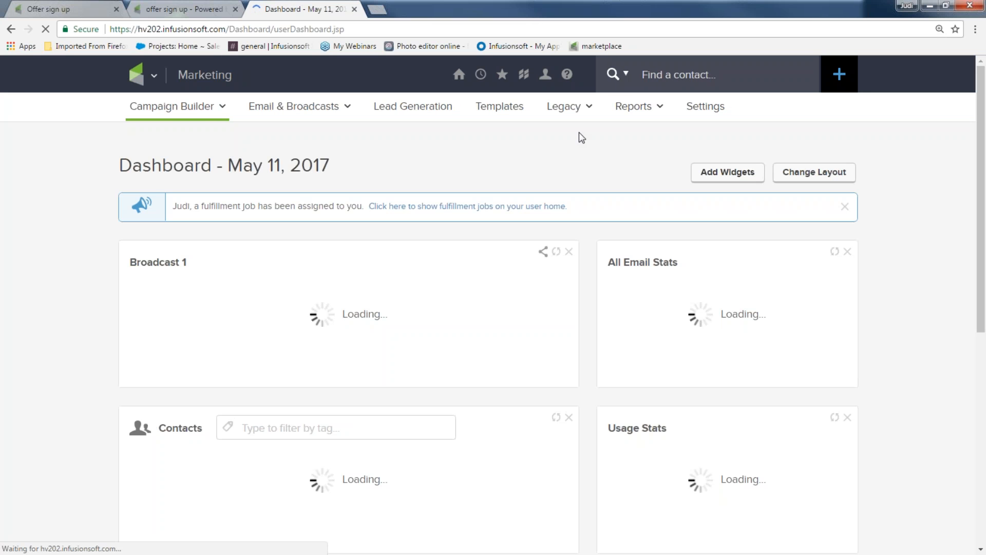
Search contacts for the test contact who just submitted and open their record
{"action": "left_click", "coordinate": [645, 74]}
{"action": "type", "text": "jud"}
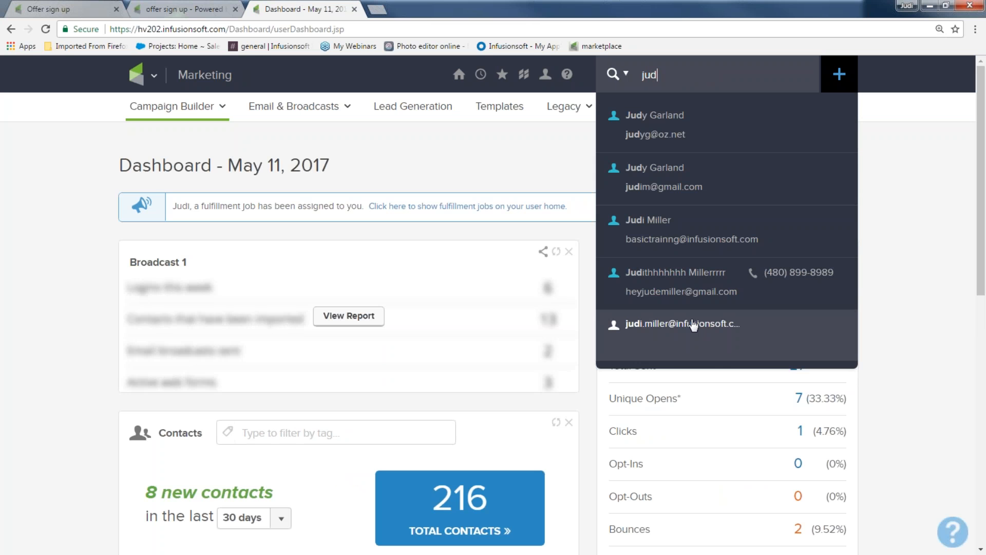
{"action": "left_click", "coordinate": [691, 286]}
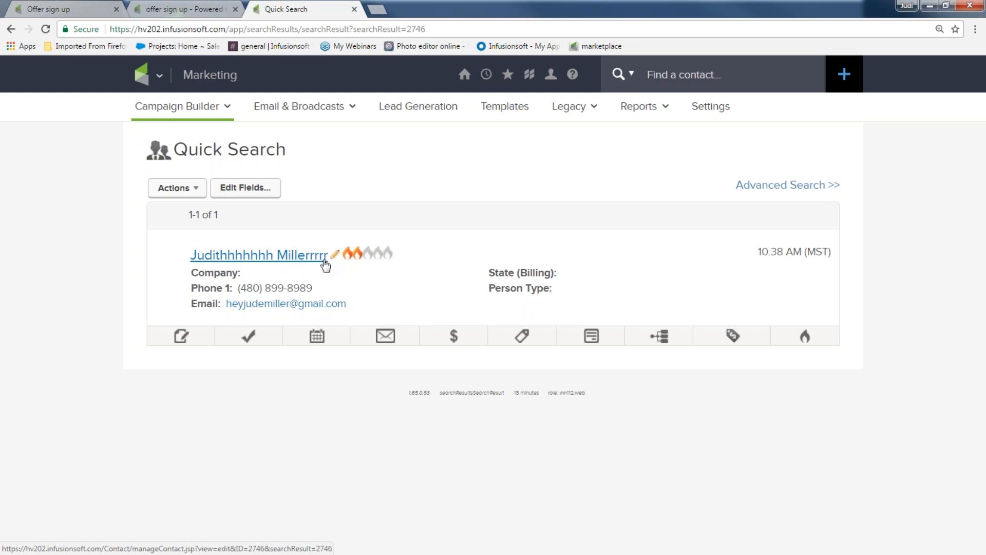
{"action": "left_click", "coordinate": [262, 261]}
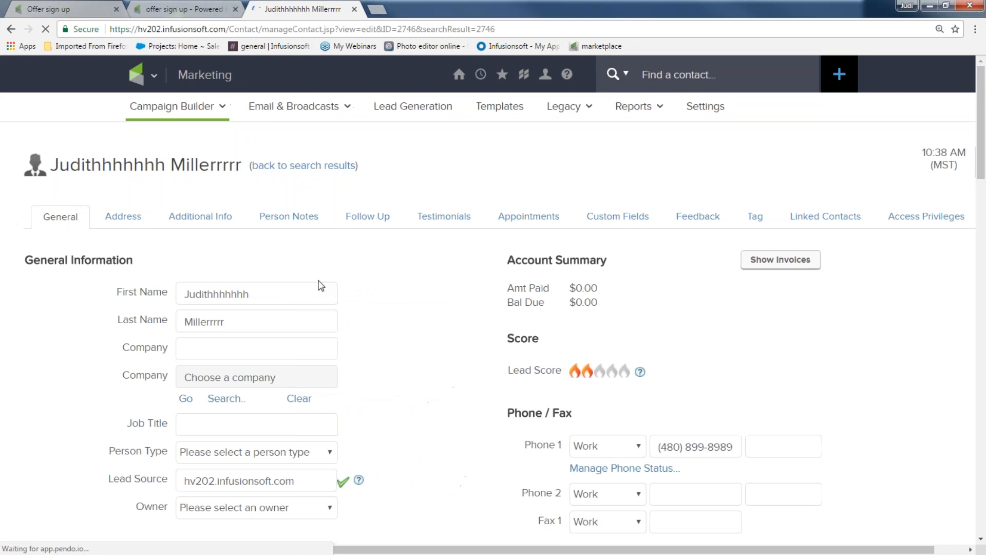
Review the contact's tags, form submissions and recent email history
{"action": "scroll", "coordinate": [468, 348], "scroll_direction": "down", "scroll_amount": 5}
{"action": "scroll", "coordinate": [465, 346], "scroll_direction": "down", "scroll_amount": 5}
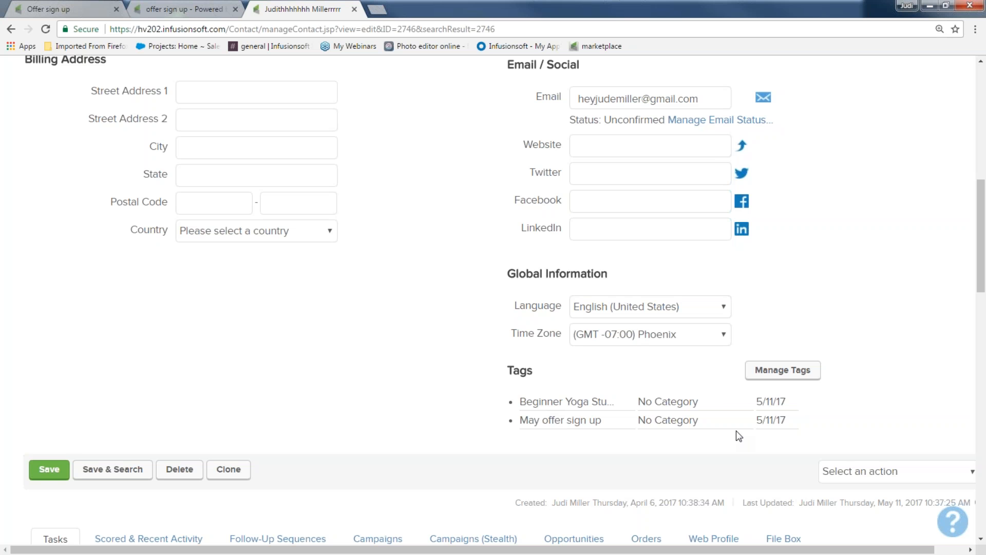
{"action": "scroll", "coordinate": [442, 350], "scroll_direction": "down", "scroll_amount": 14}
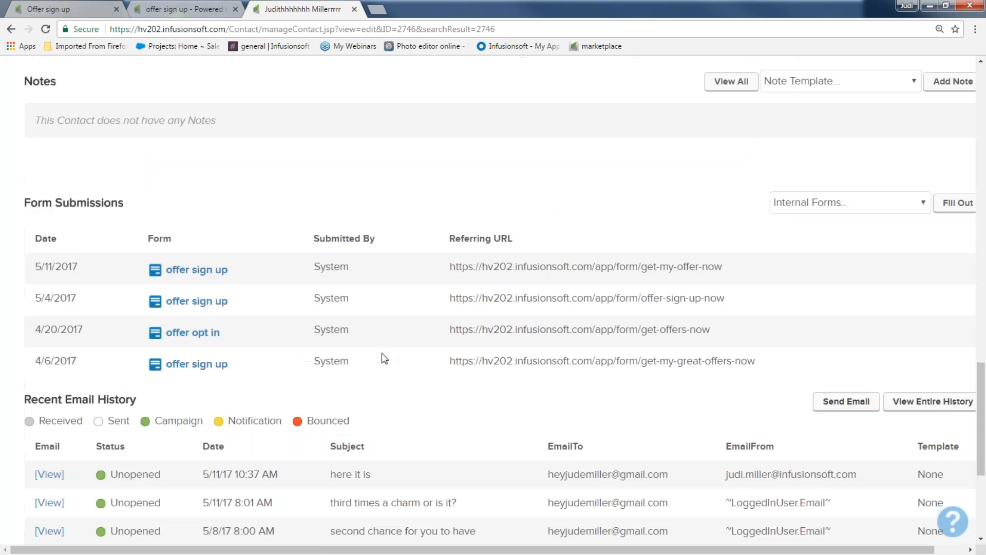
{"action": "scroll", "coordinate": [383, 358], "scroll_direction": "down", "scroll_amount": 4}
{"action": "left_click_drag", "start_coordinate": [202, 285], "coordinate": [292, 285]}
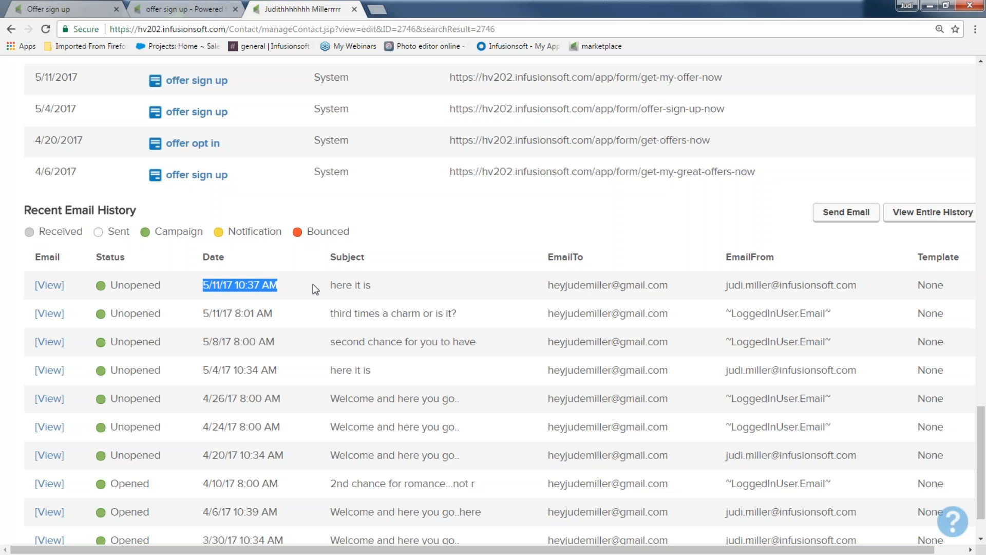
{"action": "left_click_drag", "start_coordinate": [377, 289], "coordinate": [329, 285]}
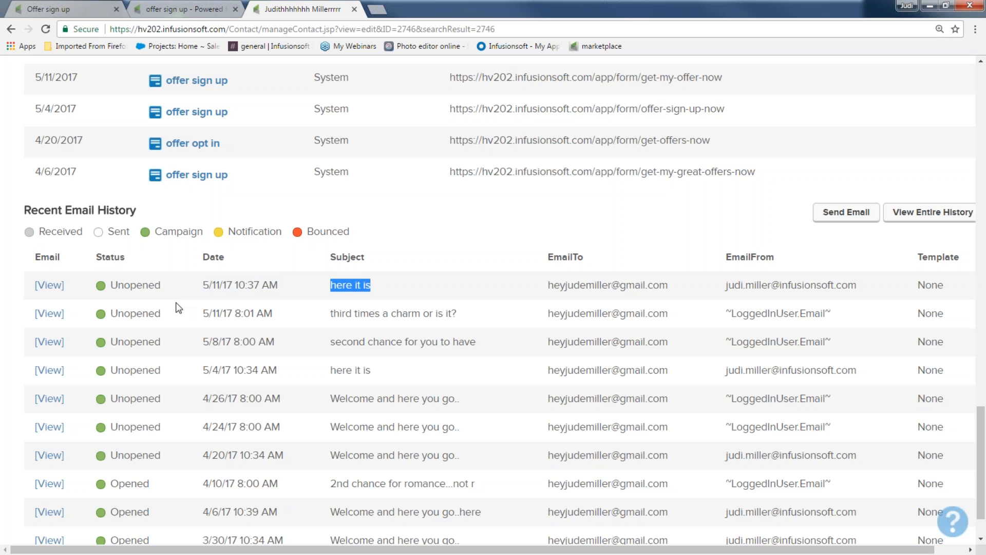
{"action": "left_click_drag", "start_coordinate": [332, 317], "coordinate": [469, 315]}
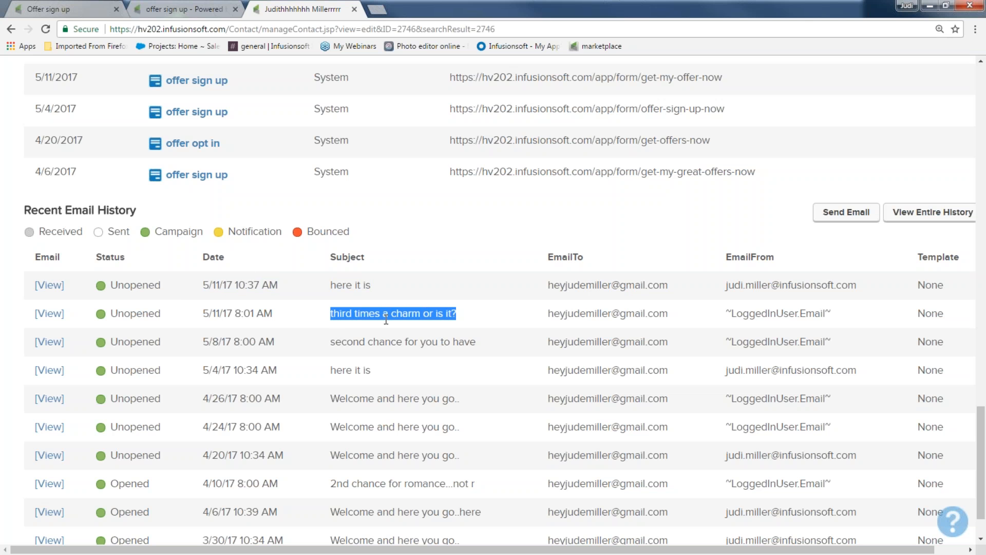
{"action": "left_click_drag", "start_coordinate": [331, 285], "coordinate": [374, 284]}
{"action": "left_click_drag", "start_coordinate": [196, 281], "coordinate": [398, 291]}
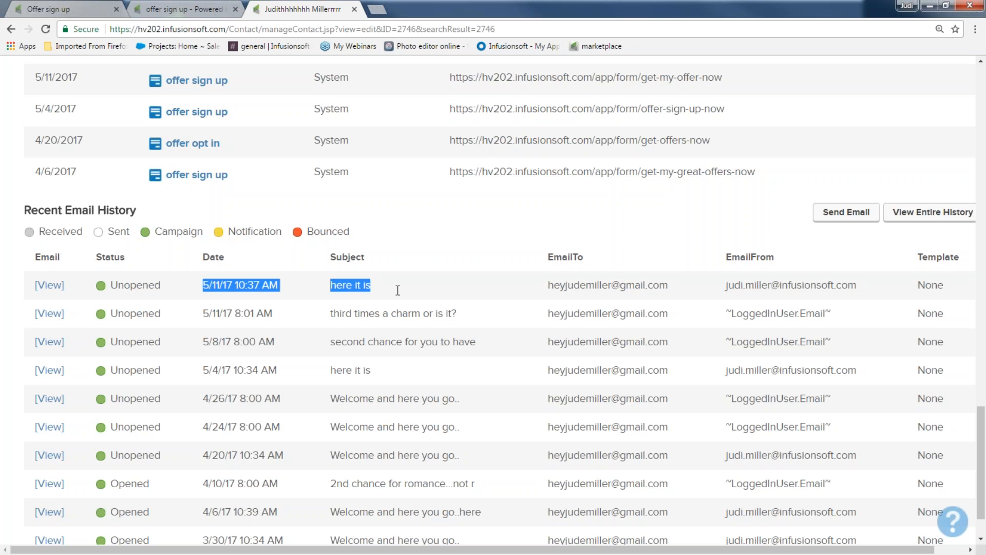
{"action": "scroll", "coordinate": [397, 291], "scroll_direction": "up", "scroll_amount": 10}
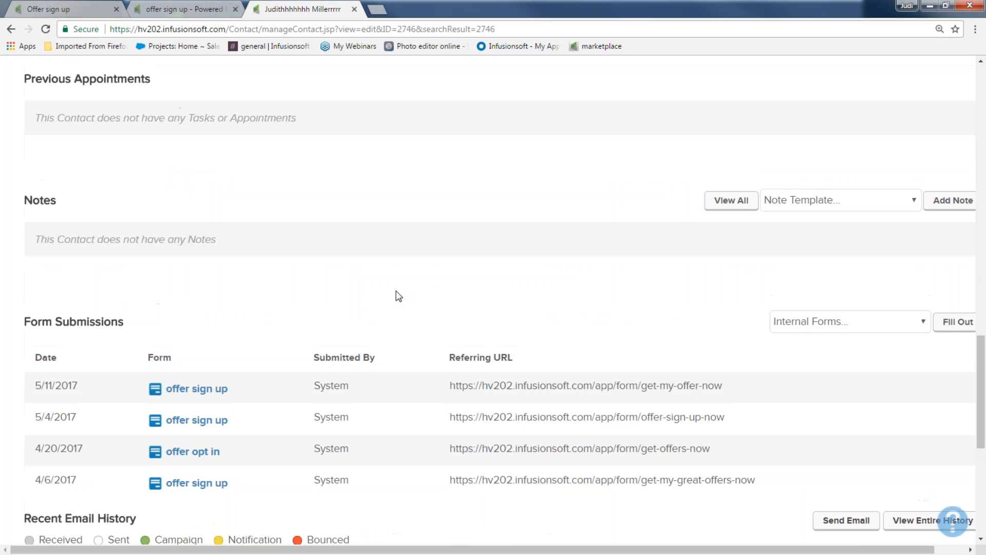
{"action": "scroll", "coordinate": [399, 296], "scroll_direction": "up", "scroll_amount": 6}
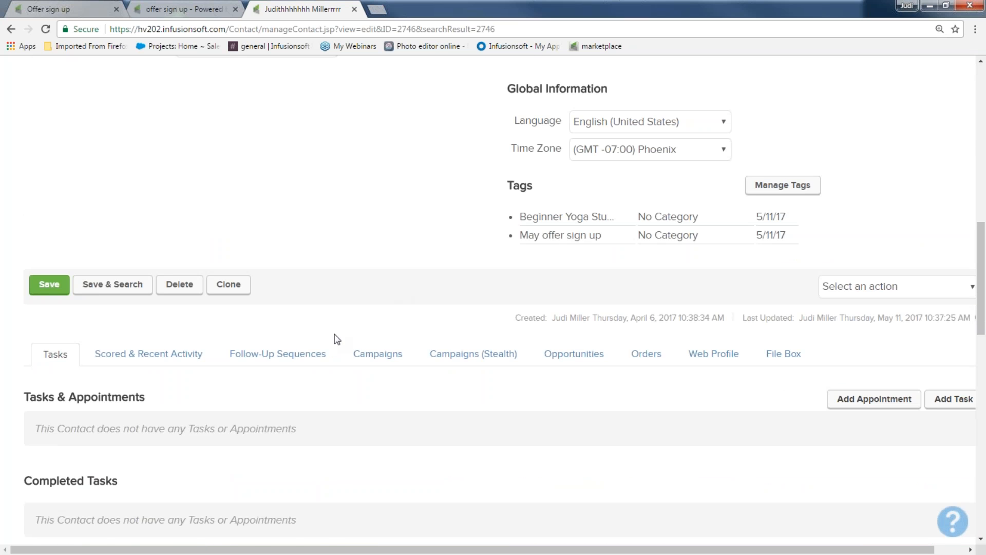
Open the contact's Campaigns section and review the active sequence, campaign history and upcoming campaign items
{"action": "left_click", "coordinate": [377, 356]}
{"action": "scroll", "coordinate": [337, 352], "scroll_direction": "down", "scroll_amount": 10}
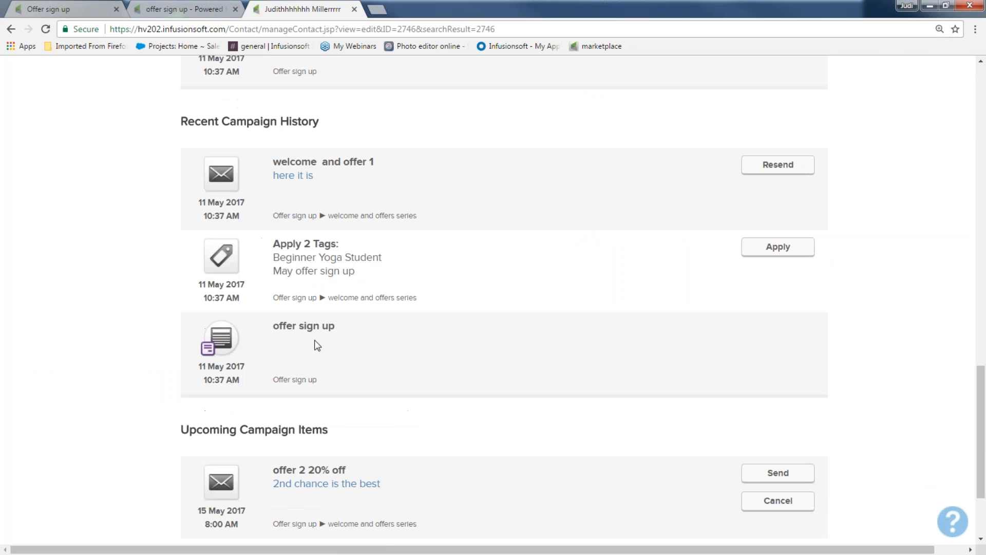
{"action": "left_click_drag", "start_coordinate": [267, 337], "coordinate": [352, 334]}
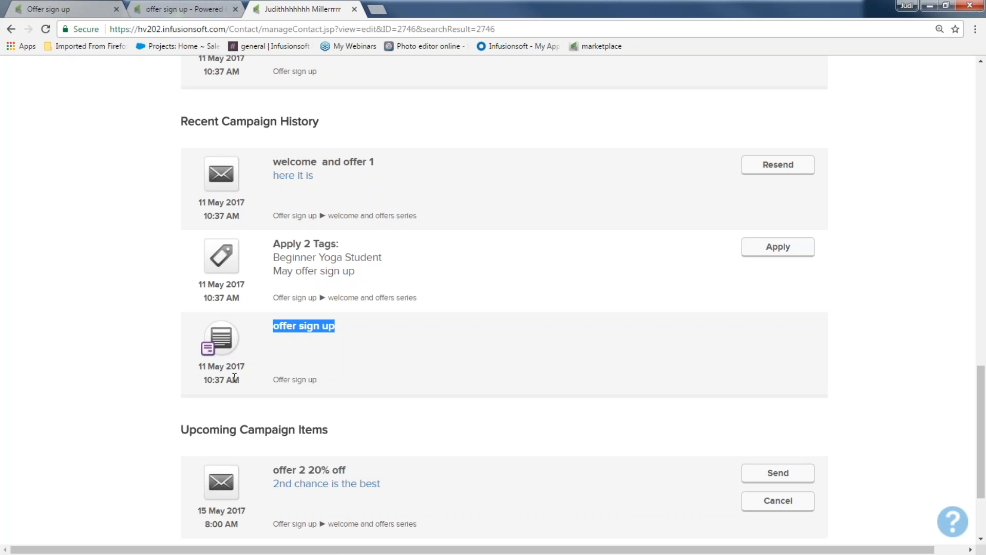
{"action": "left_click_drag", "start_coordinate": [272, 244], "coordinate": [375, 253]}
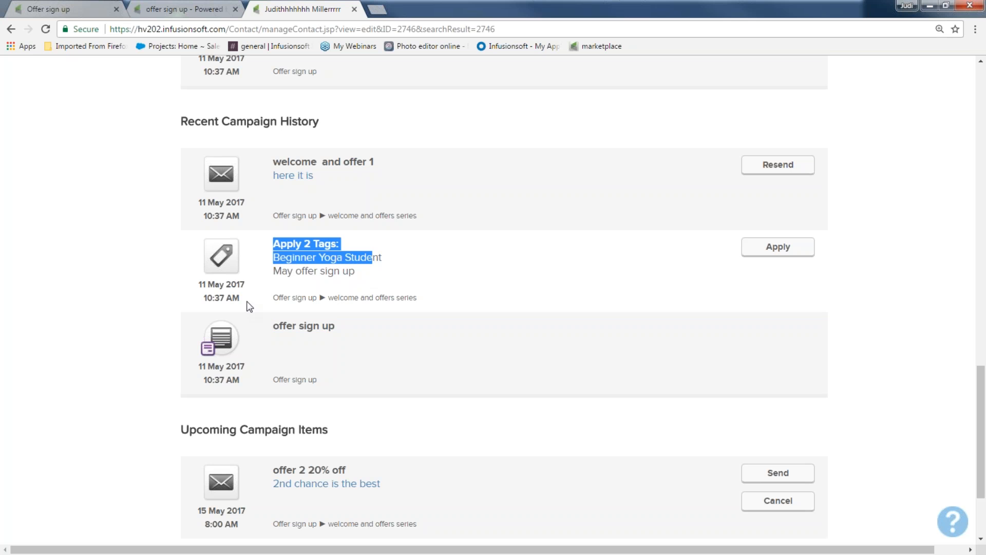
{"action": "scroll", "coordinate": [247, 303], "scroll_direction": "up", "scroll_amount": 1}
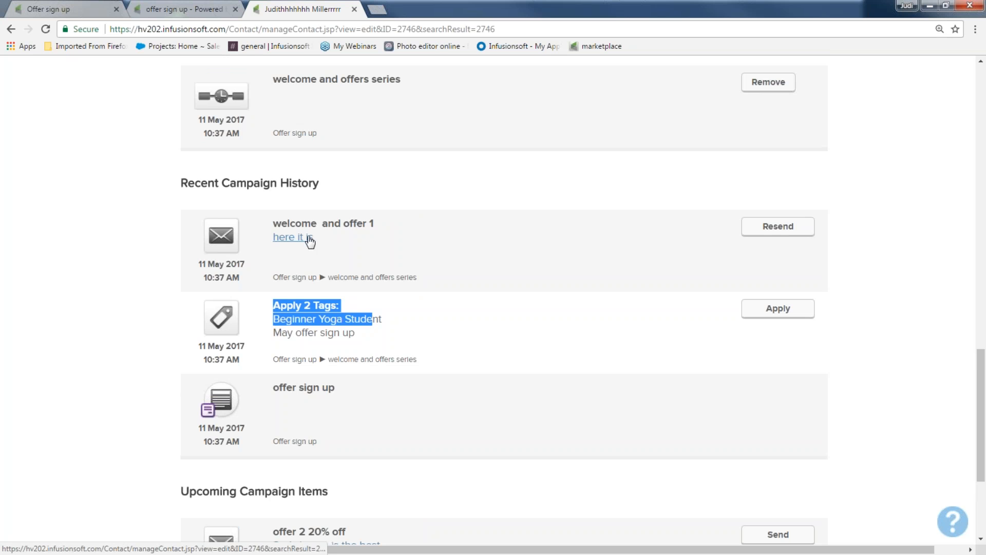
{"action": "scroll", "coordinate": [353, 280], "scroll_direction": "down", "scroll_amount": 3}
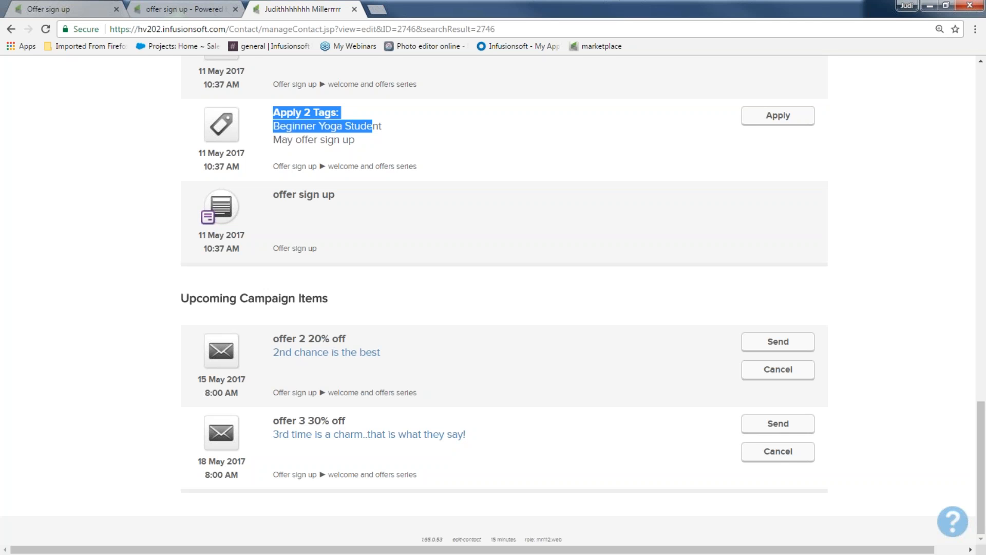
Close the hosted form tab and reopen the Offer sign up campaign from the campaigns list
{"action": "left_click", "coordinate": [154, 10]}
{"action": "left_click", "coordinate": [235, 9]}
{"action": "scroll", "coordinate": [159, 228], "scroll_direction": "up", "scroll_amount": 8}
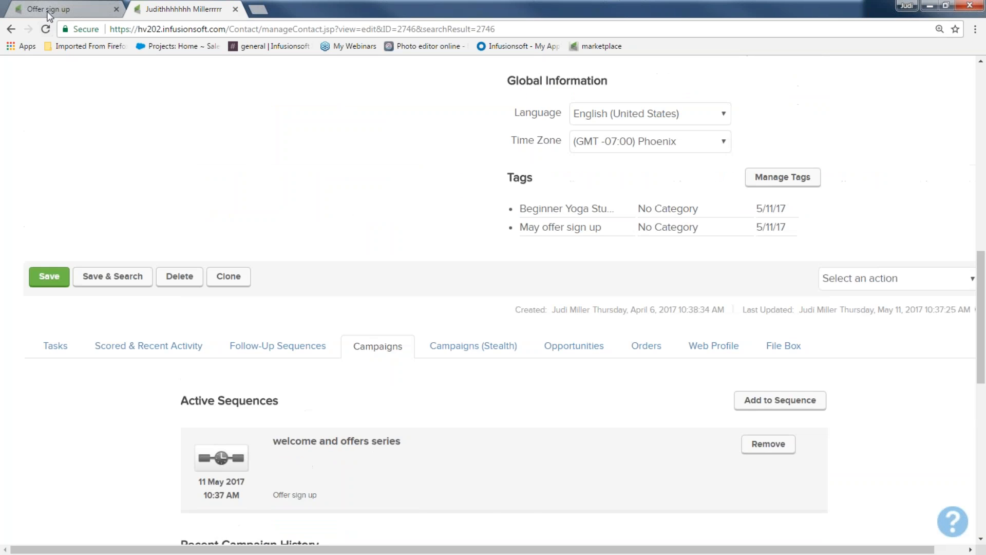
{"action": "left_click", "coordinate": [51, 9]}
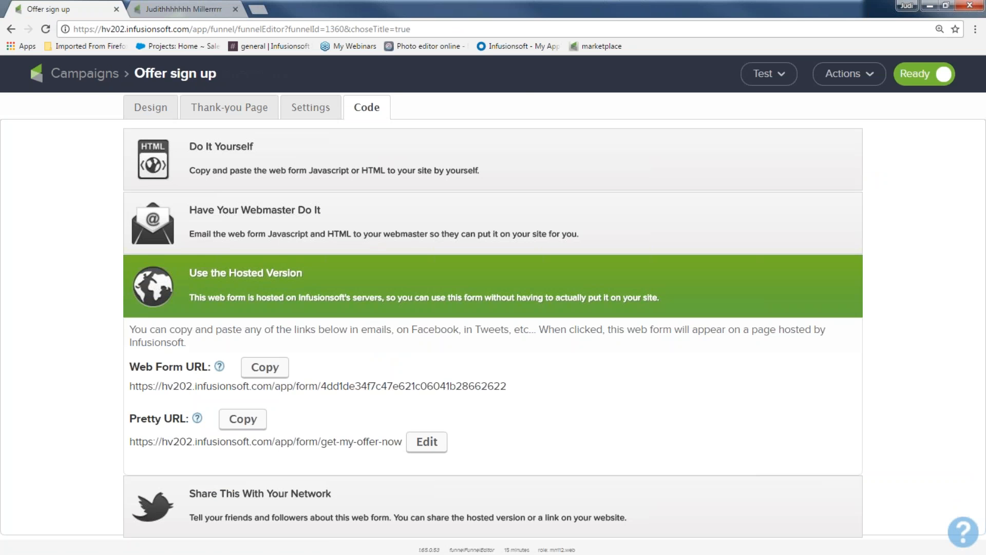
{"action": "left_click", "coordinate": [108, 78]}
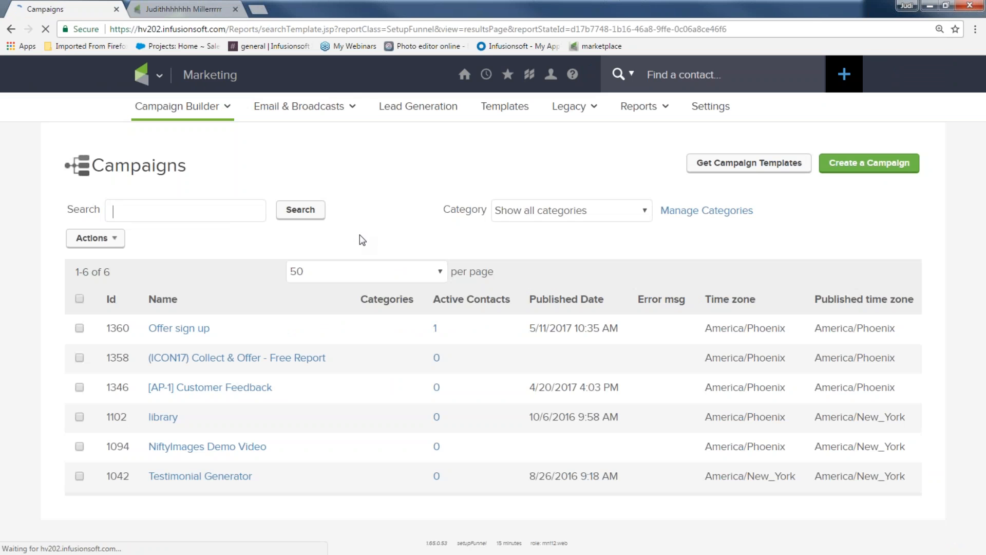
{"action": "scroll", "coordinate": [360, 235], "scroll_direction": "up", "scroll_amount": 3}
{"action": "left_click", "coordinate": [231, 497]}
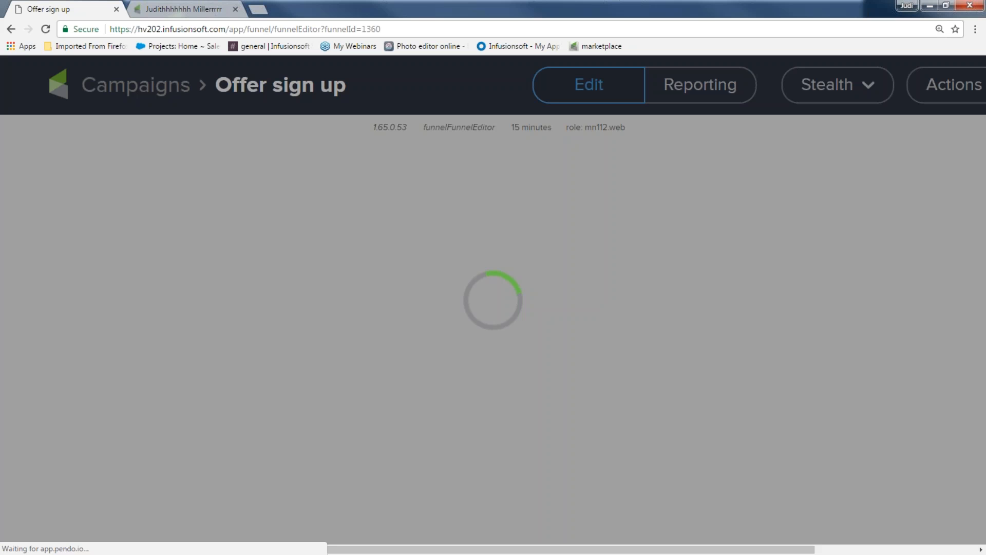
Review the welcome and offers series sequence's goal-achieved options, closing the settings without saving
{"action": "scroll", "coordinate": [378, 332], "scroll_direction": "down", "scroll_amount": 1}
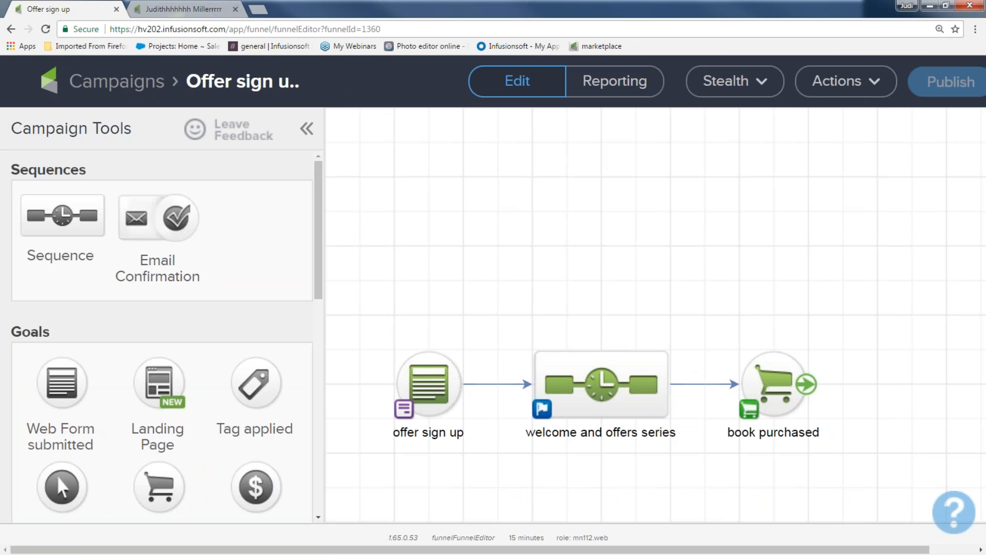
{"action": "left_click_drag", "start_coordinate": [858, 403], "coordinate": [861, 307]}
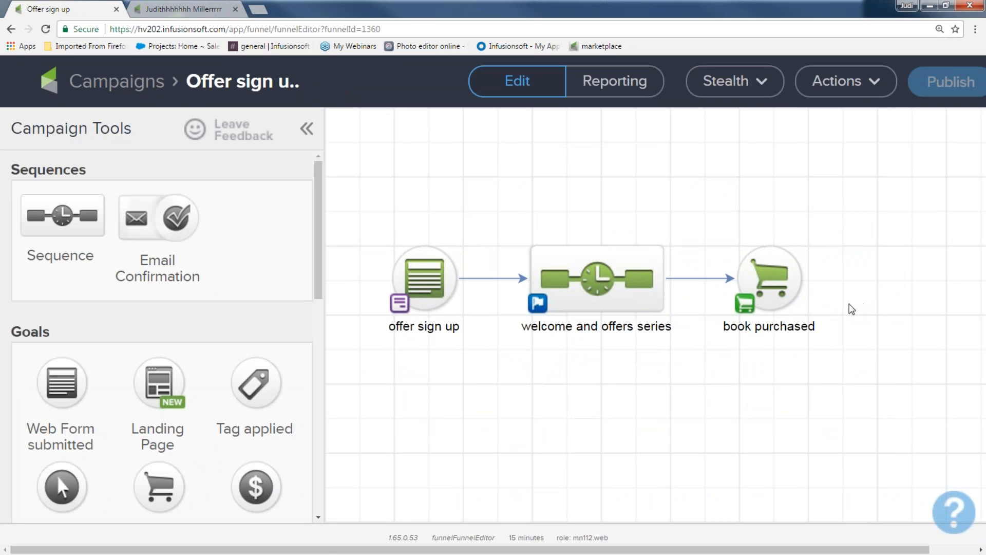
{"action": "left_click_drag", "start_coordinate": [488, 211], "coordinate": [694, 379]}
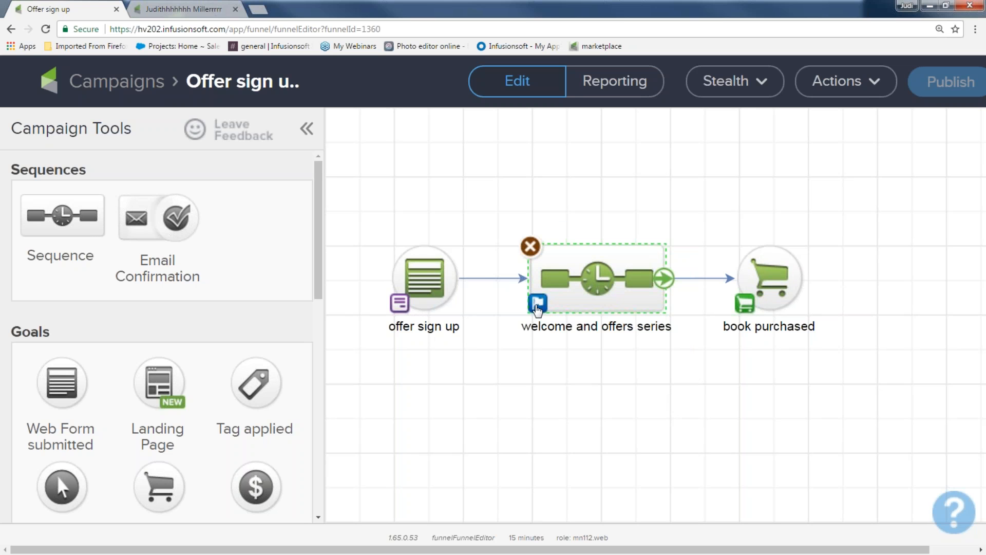
{"action": "left_click", "coordinate": [538, 307]}
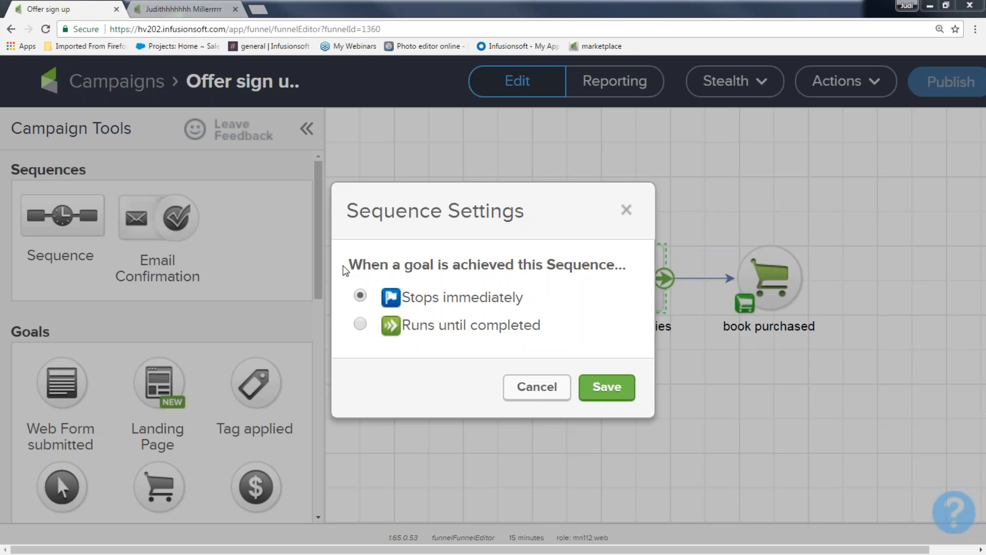
{"action": "left_click_drag", "start_coordinate": [348, 265], "coordinate": [627, 266]}
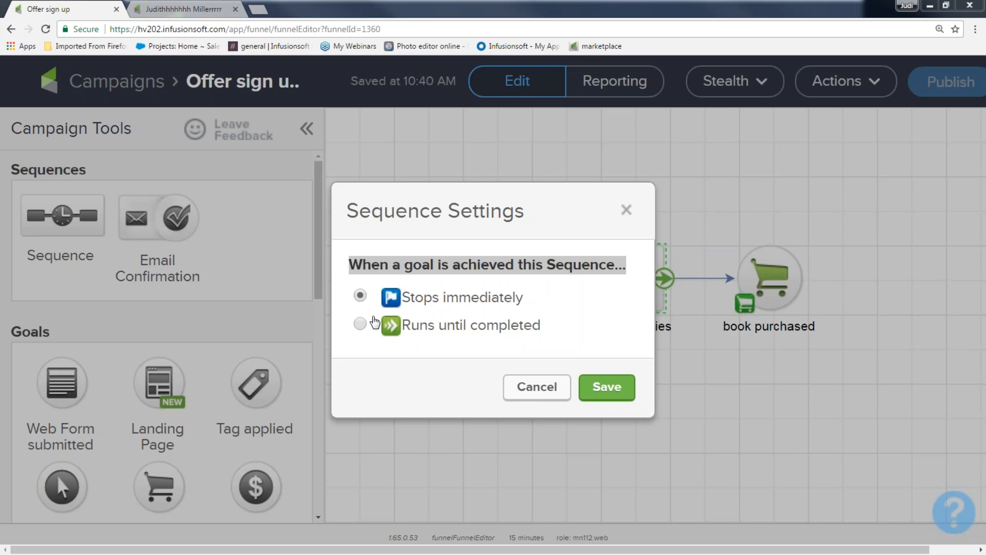
{"action": "left_click", "coordinate": [361, 325]}
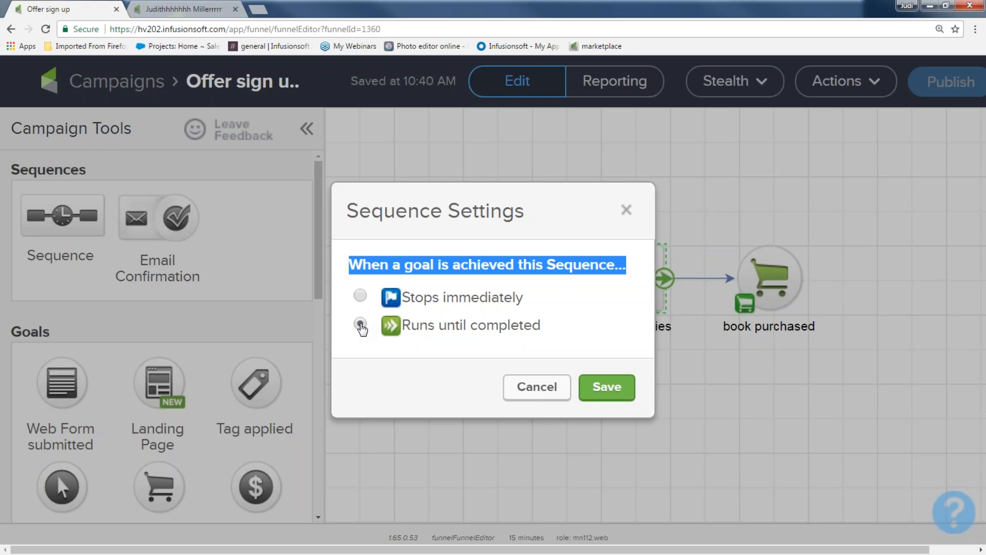
{"action": "left_click", "coordinate": [590, 211]}
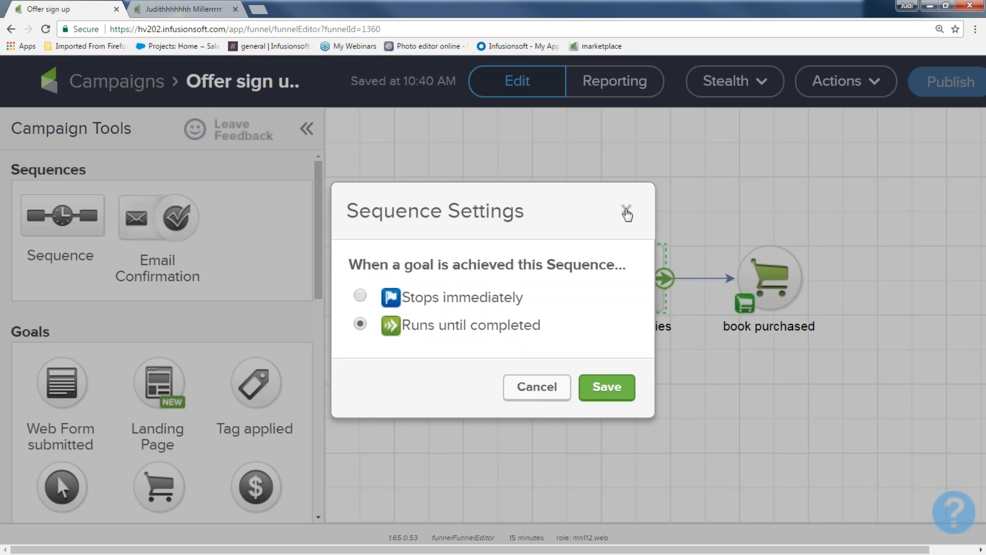
{"action": "left_click", "coordinate": [627, 213]}
{"action": "left_click_drag", "start_coordinate": [714, 207], "coordinate": [858, 364]}
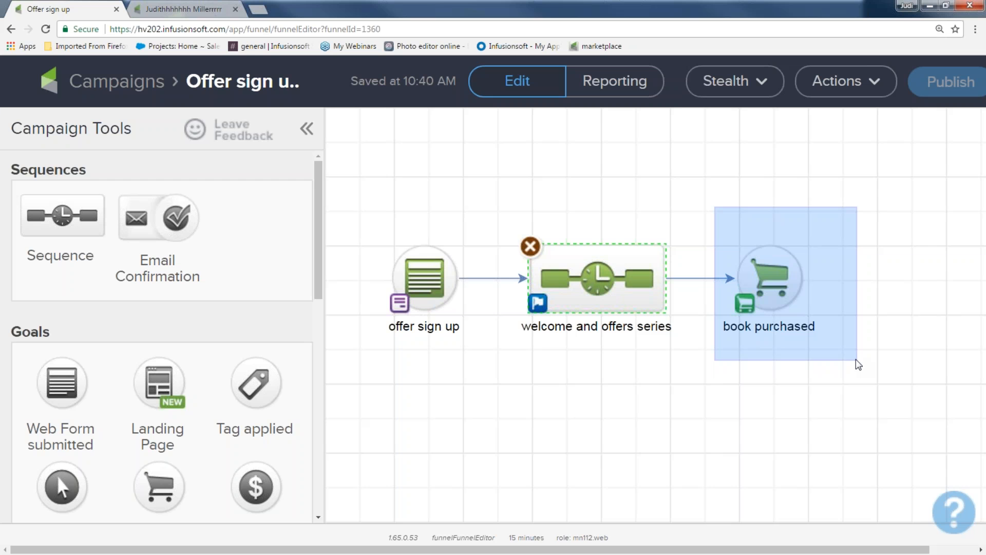
{"action": "left_click_drag", "start_coordinate": [859, 365], "coordinate": [858, 365]}
{"action": "left_click_drag", "start_coordinate": [488, 204], "coordinate": [682, 373]}
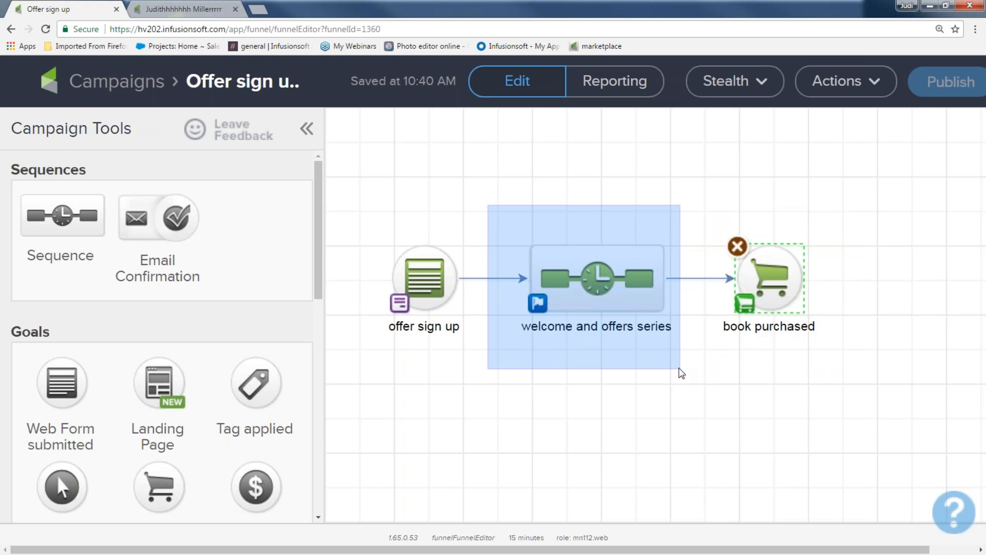
{"action": "left_click_drag", "start_coordinate": [682, 374], "coordinate": [682, 374]}
{"action": "left_click_drag", "start_coordinate": [370, 212], "coordinate": [476, 366]}
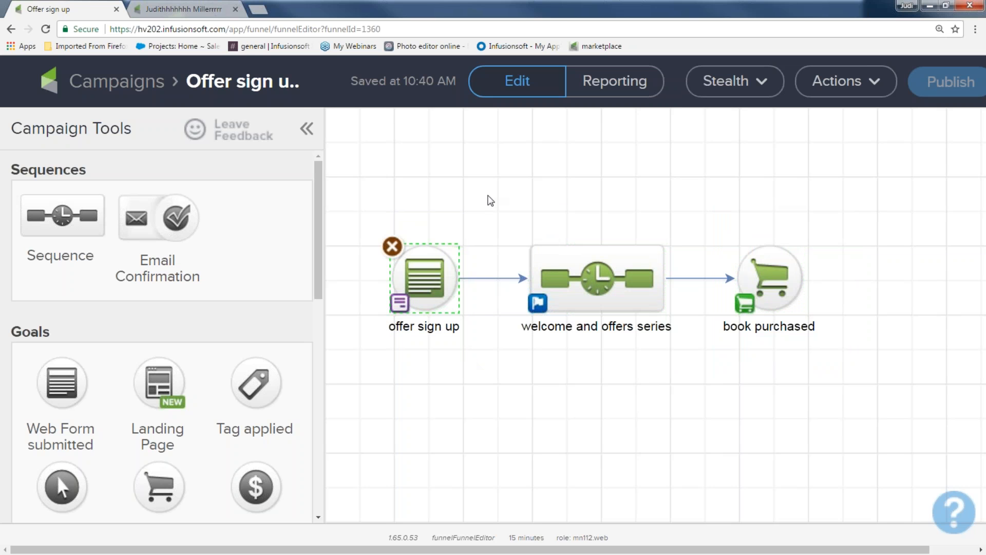
Set the welcome and offers series sequence to stop immediately when a goal is achieved and save
{"action": "left_click_drag", "start_coordinate": [488, 193], "coordinate": [683, 394]}
{"action": "left_click", "coordinate": [538, 306]}
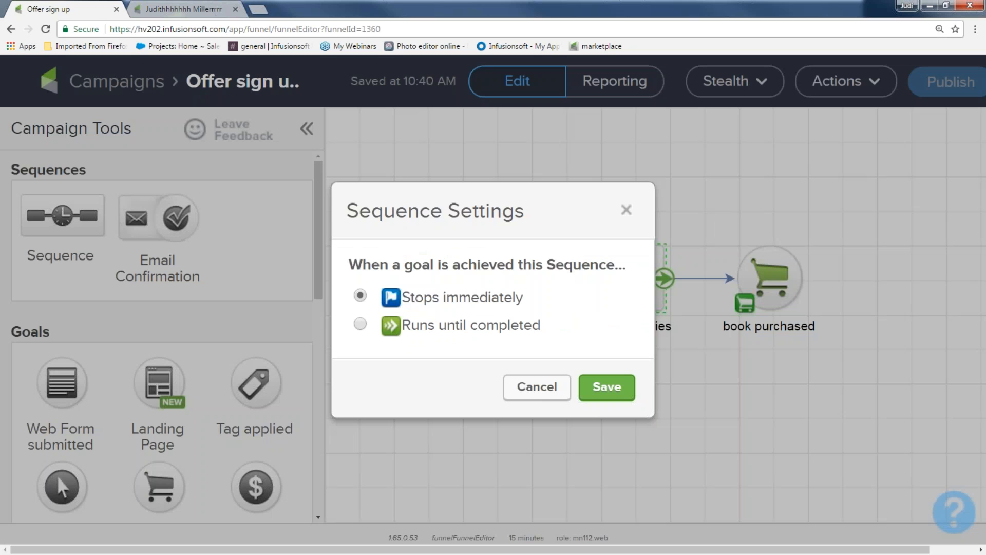
{"action": "left_click", "coordinate": [360, 325]}
{"action": "left_click", "coordinate": [363, 298]}
{"action": "left_click", "coordinate": [607, 387]}
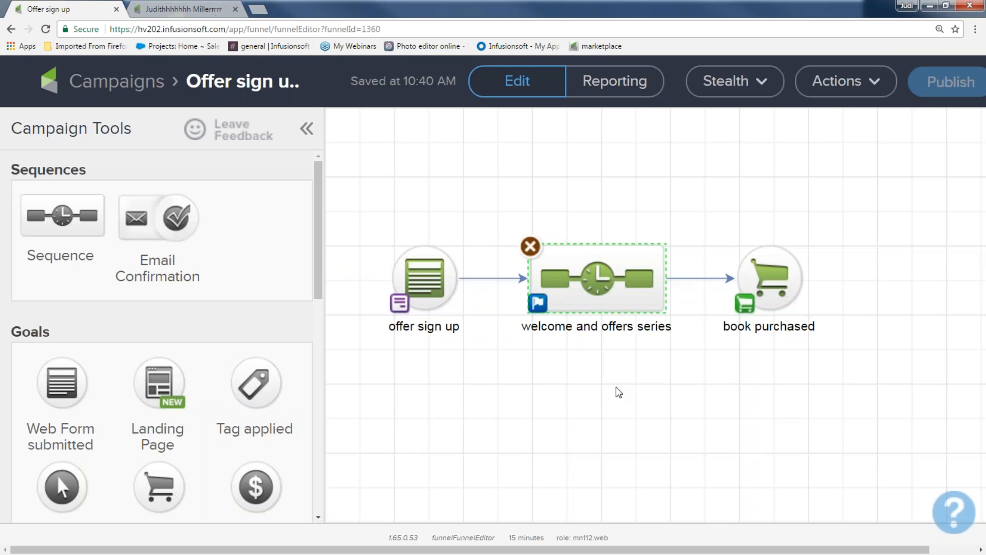
Add a new sequence to the campaign and connect the book purchased goal to it
{"action": "key", "text": "ctrl+minus"}
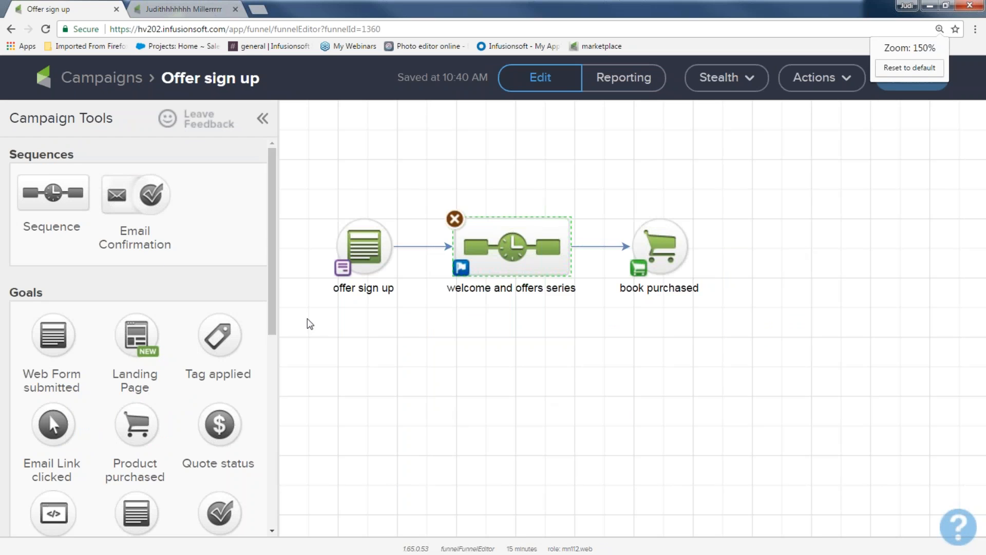
{"action": "left_click_drag", "start_coordinate": [53, 192], "coordinate": [761, 245]}
{"action": "left_click_drag", "start_coordinate": [688, 248], "coordinate": [771, 246]}
Rename the new sequence as new customer sequence
{"action": "double_click", "coordinate": [797, 289]}
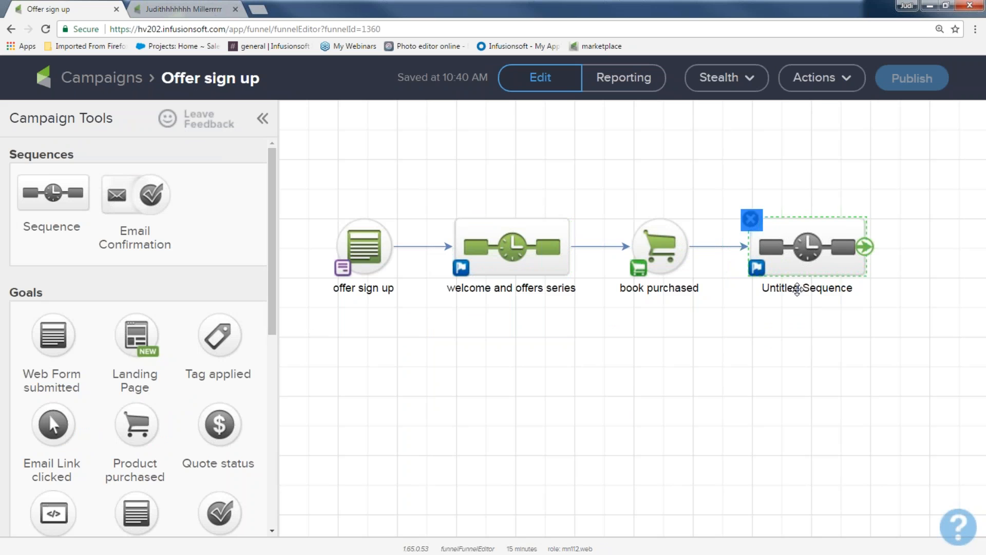
{"action": "double_click", "coordinate": [796, 289]}
{"action": "type", "text": "new "}
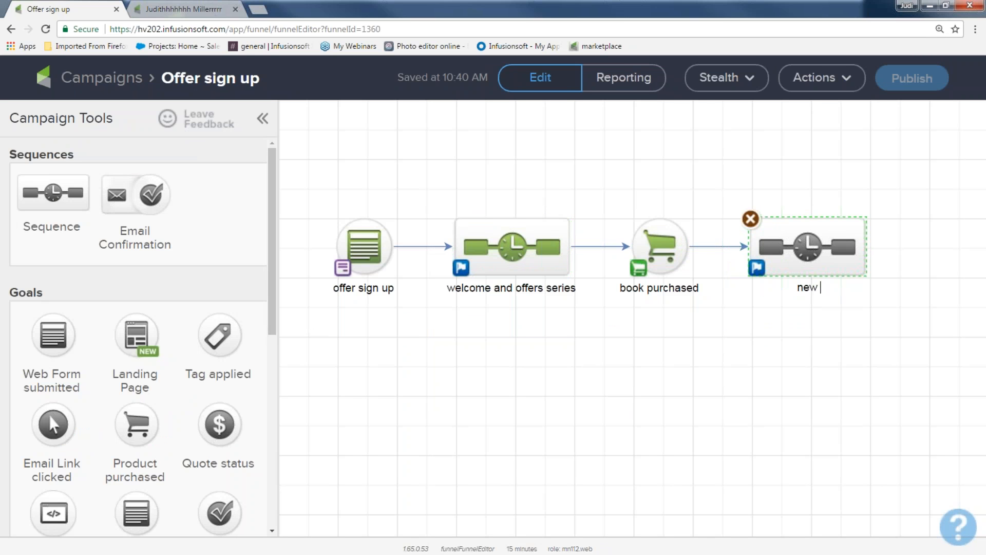
{"action": "type", "text": "customer sequence"}
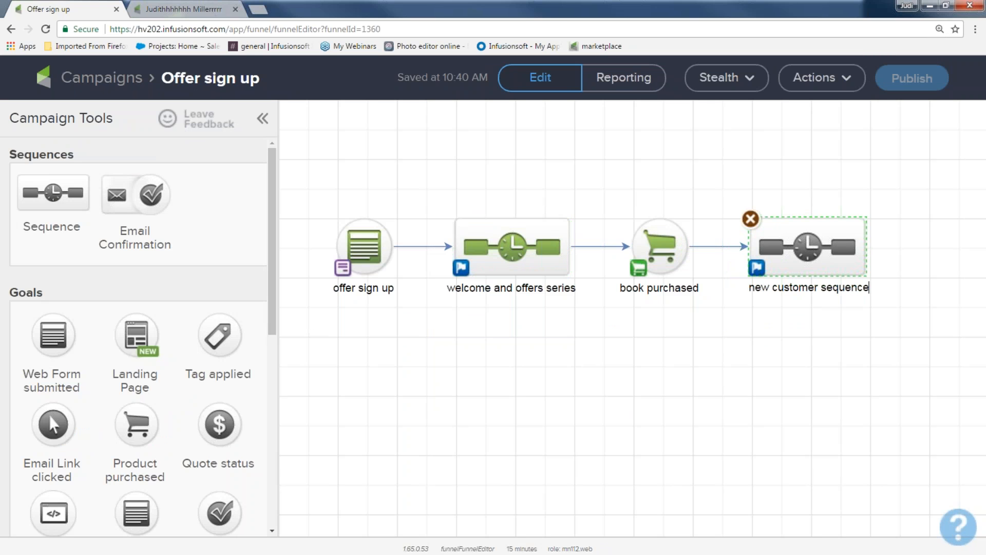
{"action": "key", "text": "Return"}
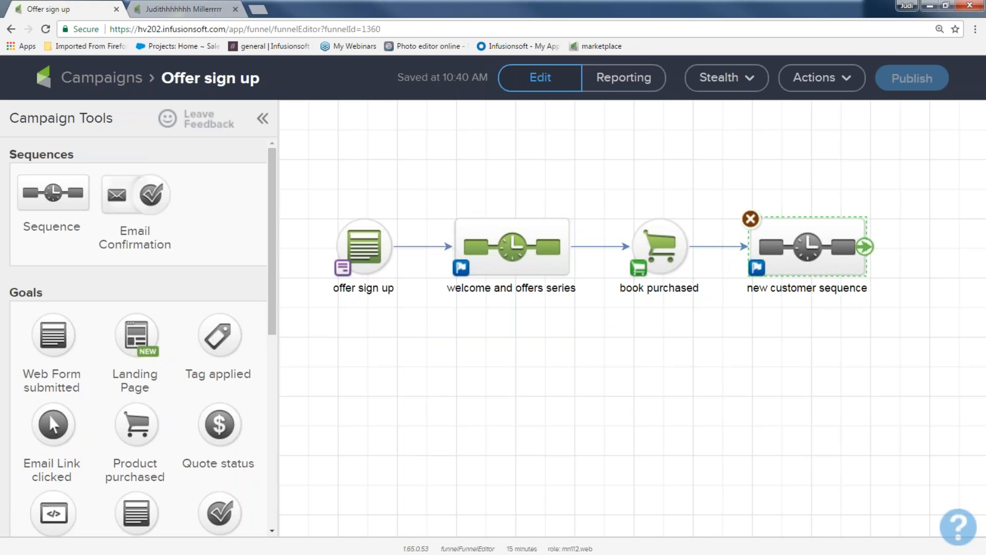
Open the new customer sequence and add a tag step that applies the Customer Tags -> Customer tag
{"action": "double_click", "coordinate": [808, 247]}
{"action": "scroll", "coordinate": [60, 453], "scroll_direction": "down", "scroll_amount": 5}
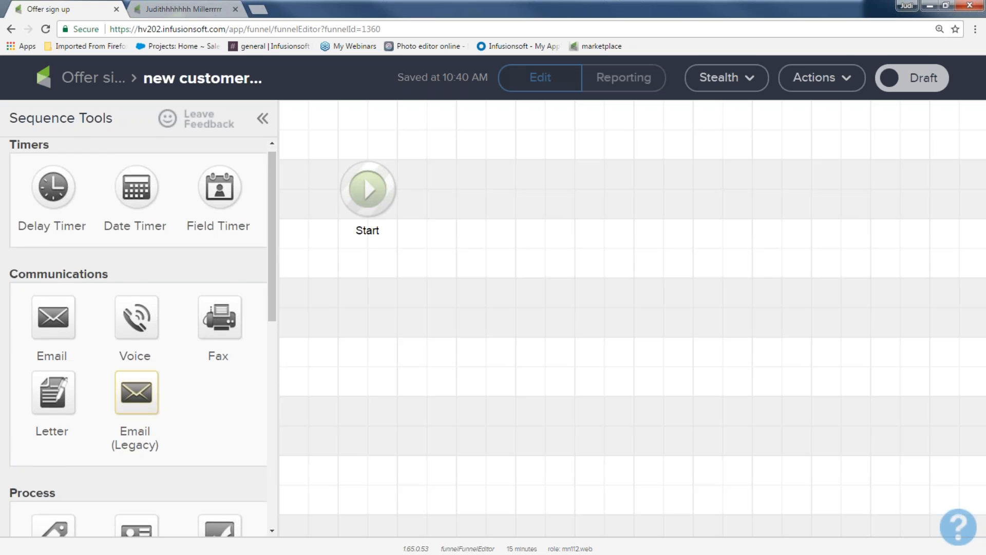
{"action": "left_click_drag", "start_coordinate": [54, 307], "coordinate": [460, 186]}
{"action": "double_click", "coordinate": [459, 186]}
{"action": "type", "text": "cusotmer"}
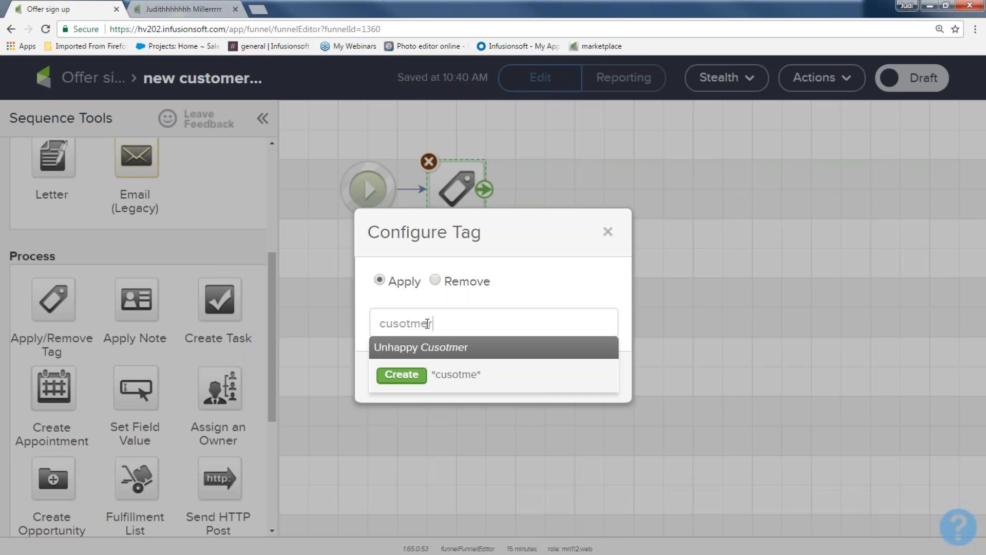
{"action": "double_click", "coordinate": [428, 324]}
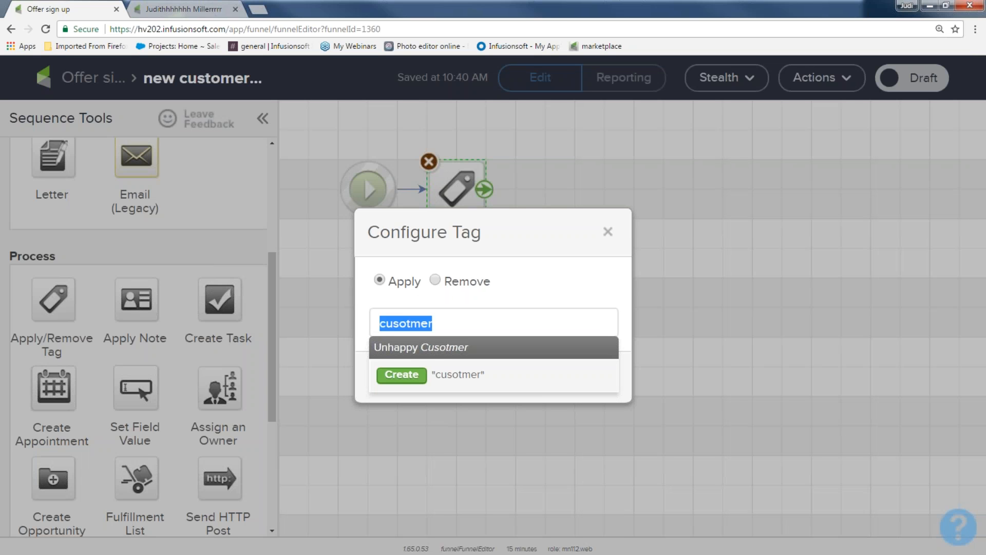
{"action": "type", "text": "Zus"}
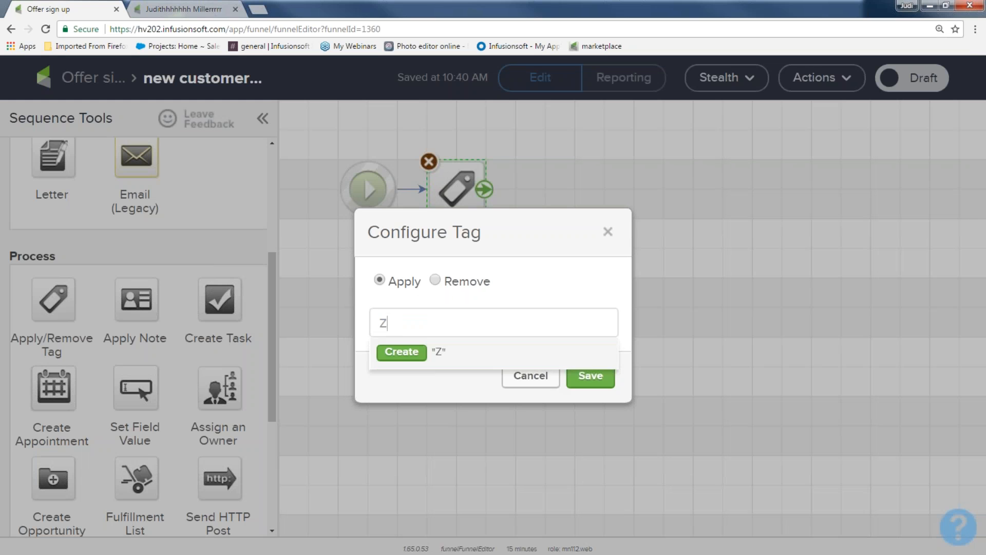
{"action": "key", "text": "BackSpace"}
{"action": "key", "text": "BackSpace"}
{"action": "key", "text": "BackSpace"}
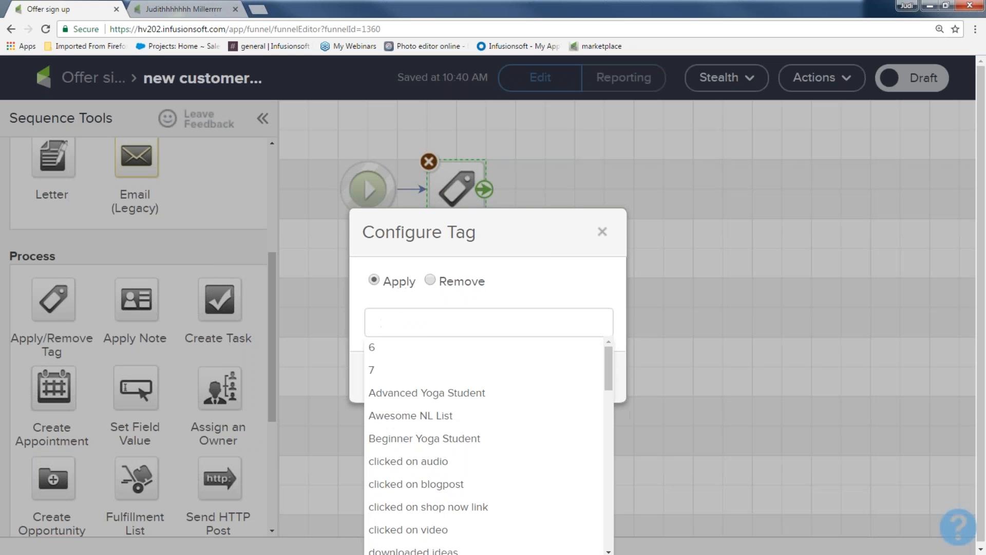
{"action": "type", "text": "Custom"}
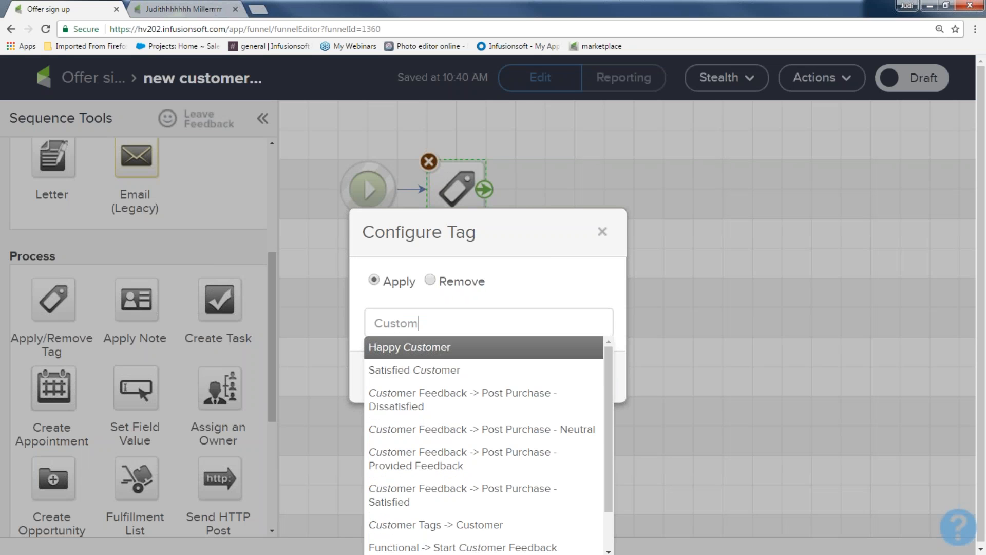
{"action": "left_click", "coordinate": [430, 525]}
{"action": "left_click", "coordinate": [586, 389]}
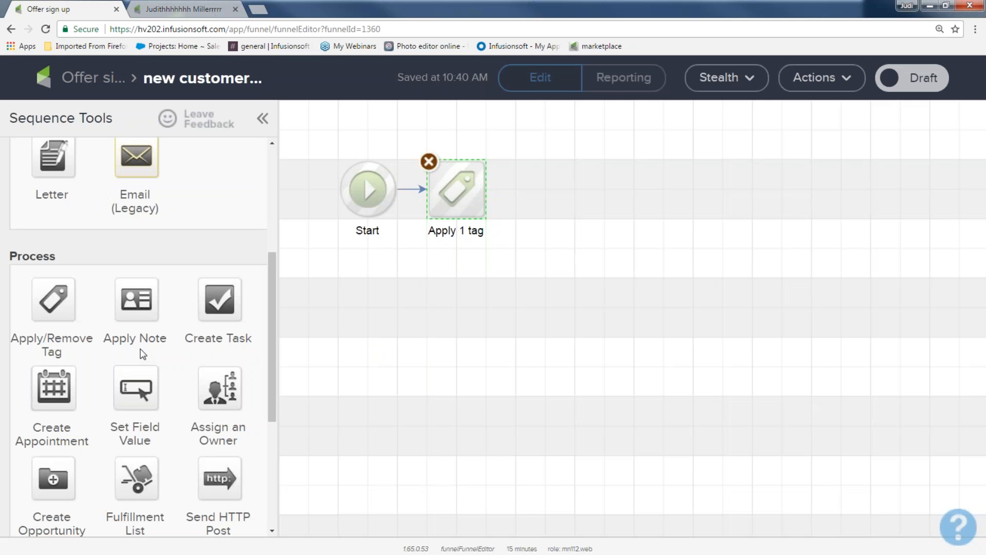
Add an email after the tag step and name it deliver pass
{"action": "scroll", "coordinate": [80, 231], "scroll_direction": "up", "scroll_amount": 5}
{"action": "left_click_drag", "start_coordinate": [53, 327], "coordinate": [559, 183]}
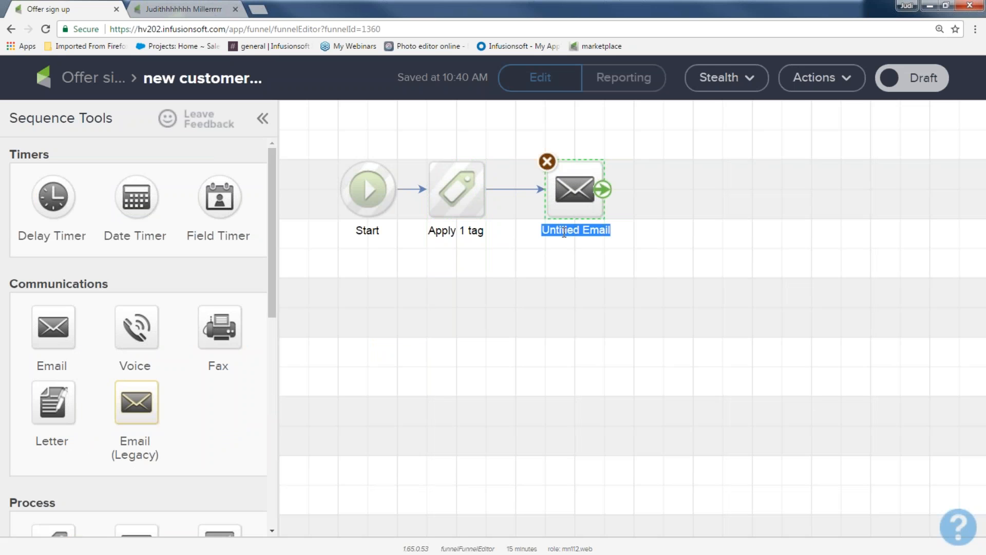
{"action": "type", "text": "deliv"}
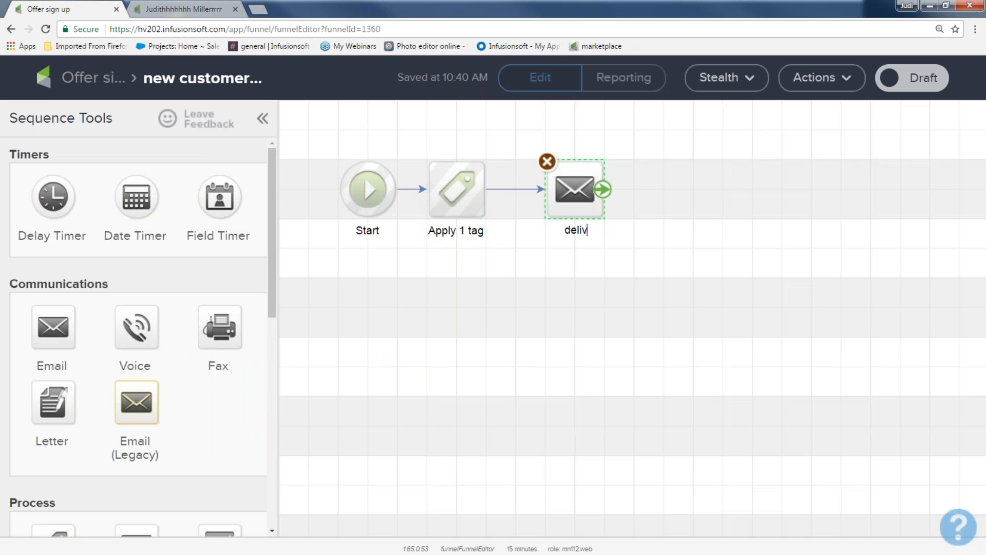
{"action": "type", "text": "er pass"}
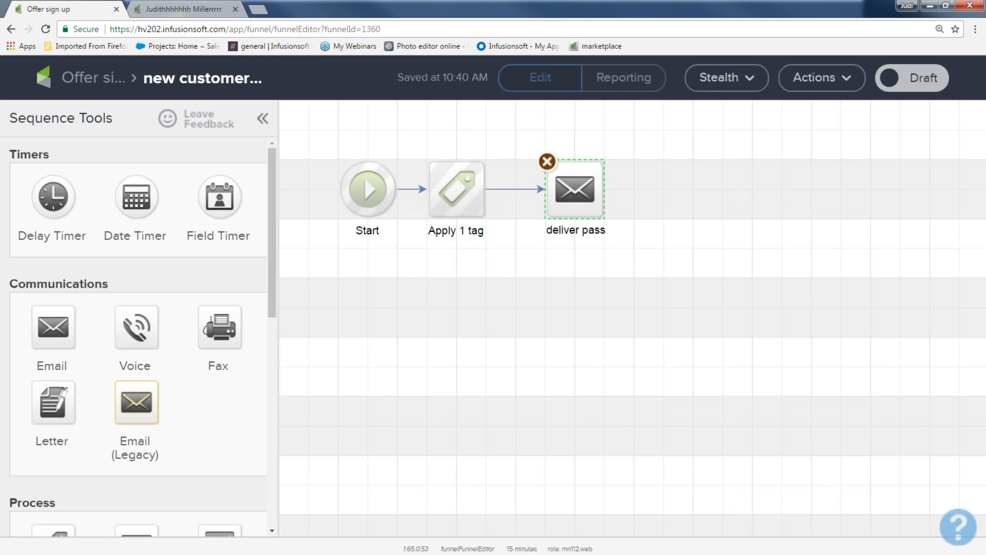
Return to the campaign canvas and rename the book purchased goal as 5 day pass
{"action": "left_click", "coordinate": [85, 83]}
{"action": "left_click_drag", "start_coordinate": [298, 205], "coordinate": [416, 321]}
{"action": "left_click_drag", "start_coordinate": [429, 193], "coordinate": [619, 333]}
{"action": "left_click_drag", "start_coordinate": [595, 182], "coordinate": [716, 323]}
{"action": "left_click_drag", "start_coordinate": [718, 196], "coordinate": [917, 329]}
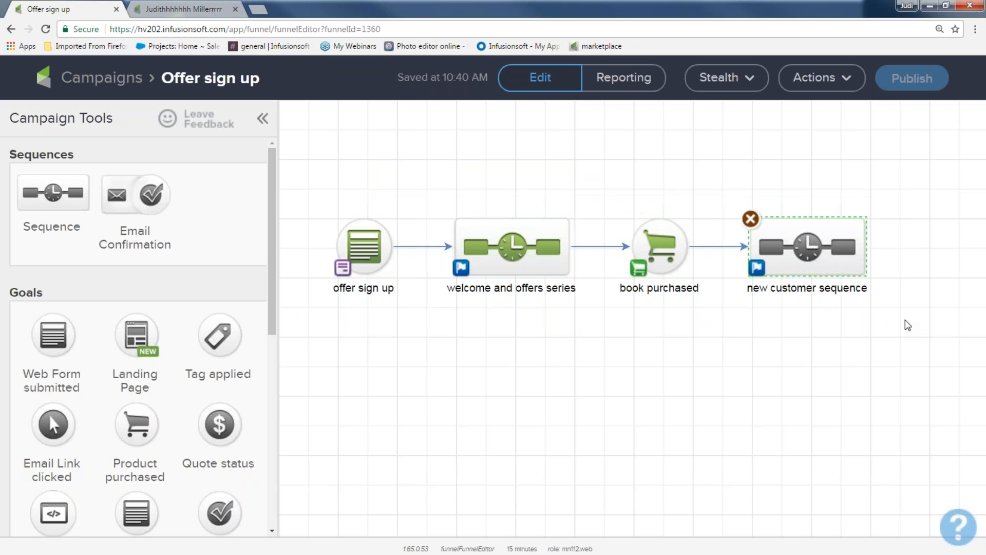
{"action": "double_click", "coordinate": [674, 289]}
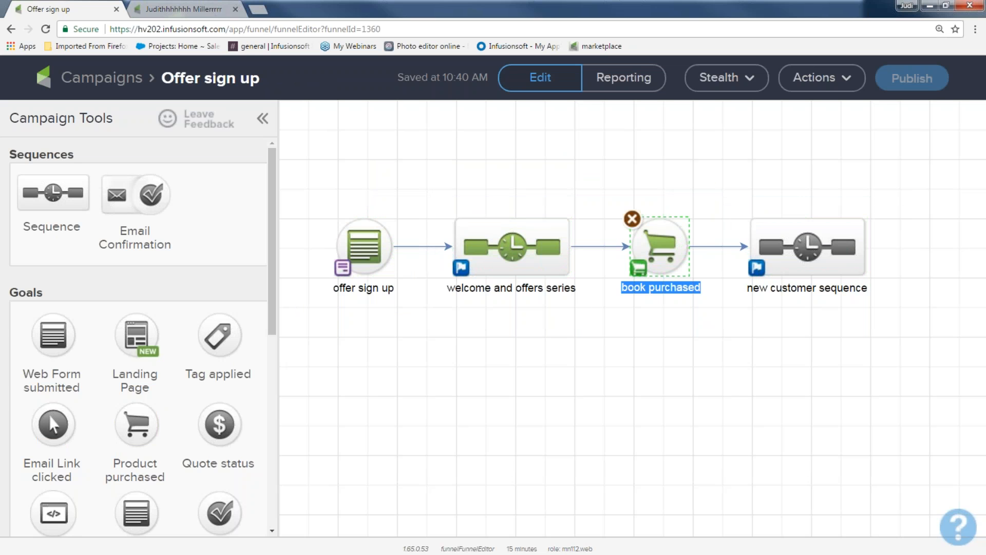
{"action": "type", "text": "5 day pass"}
Add a 10 day pass Product purchased goal fed by the welcome and offers series, followed by a new sequence
{"action": "left_click_drag", "start_coordinate": [128, 411], "coordinate": [642, 355]}
{"action": "type", "text": "10 day"}
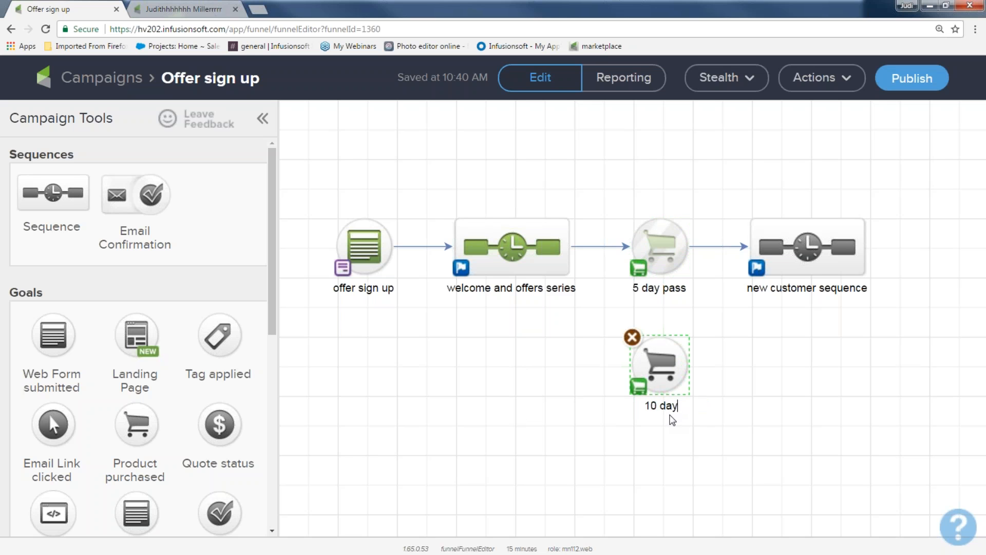
{"action": "type", "text": " pass"}
{"action": "left_click_drag", "start_coordinate": [571, 246], "coordinate": [660, 364]}
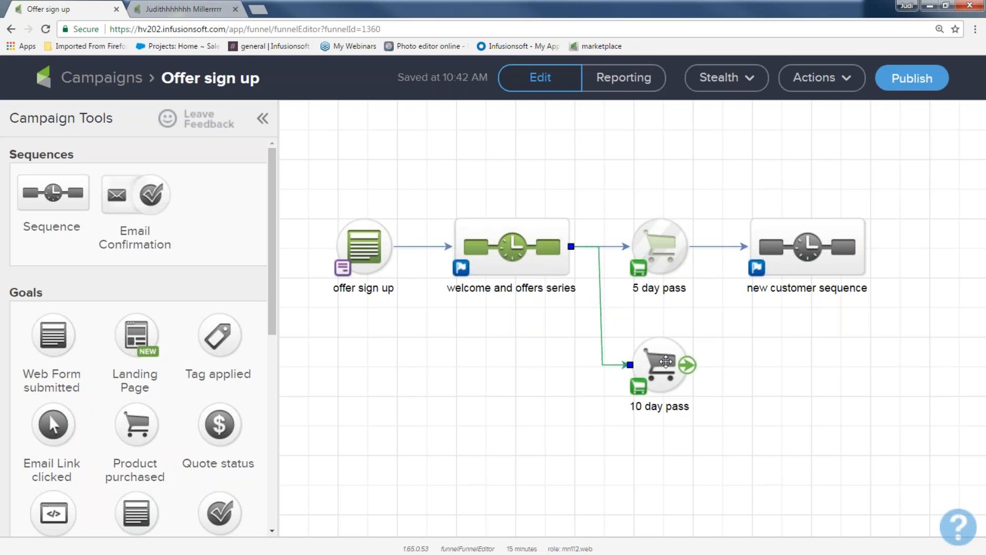
{"action": "mouse_move", "coordinate": [72, 186]}
{"action": "left_mouse_down"}
{"action": "mouse_move", "coordinate": [92, 203]}
{"action": "mouse_move", "coordinate": [592, 305]}
{"action": "mouse_move", "coordinate": [769, 364]}
{"action": "left_mouse_up"}
{"action": "left_click_drag", "start_coordinate": [690, 365], "coordinate": [759, 365]}
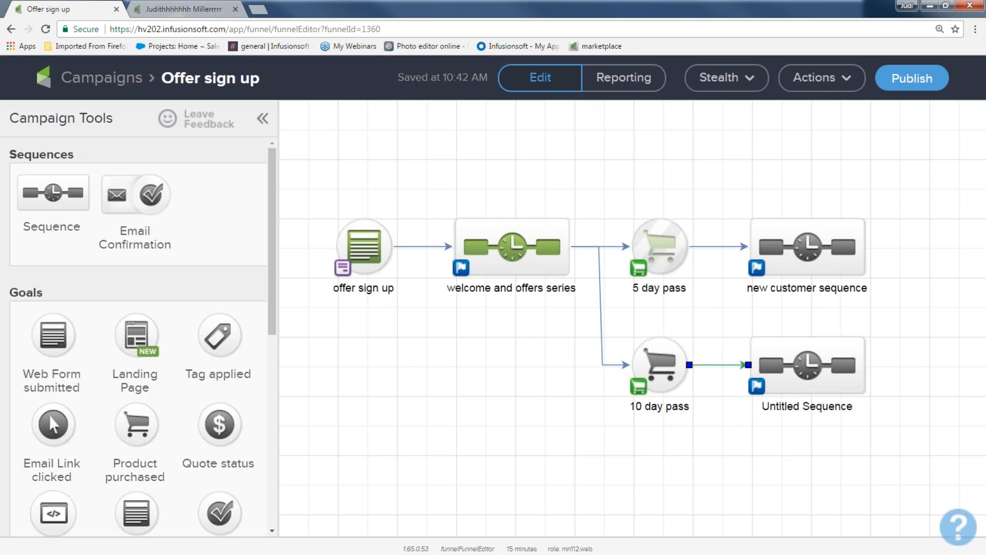
Switch to the second tab and open the contacts list
{"action": "left_click", "coordinate": [187, 12]}
{"action": "scroll", "coordinate": [447, 92], "scroll_direction": "up", "scroll_amount": 15}
{"action": "left_click", "coordinate": [452, 81]}
{"action": "left_click", "coordinate": [418, 188]}
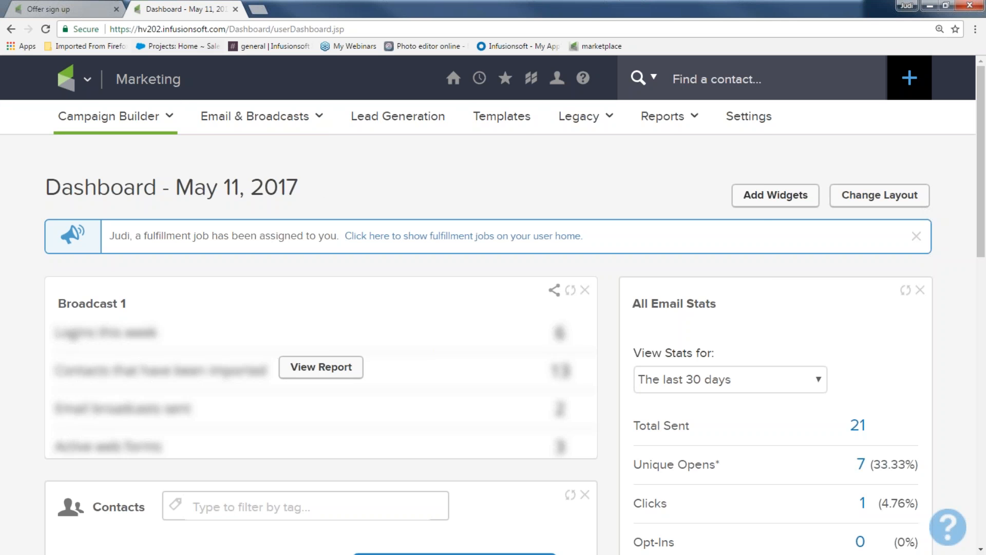
{"action": "left_click", "coordinate": [78, 81]}
{"action": "left_click", "coordinate": [231, 158]}
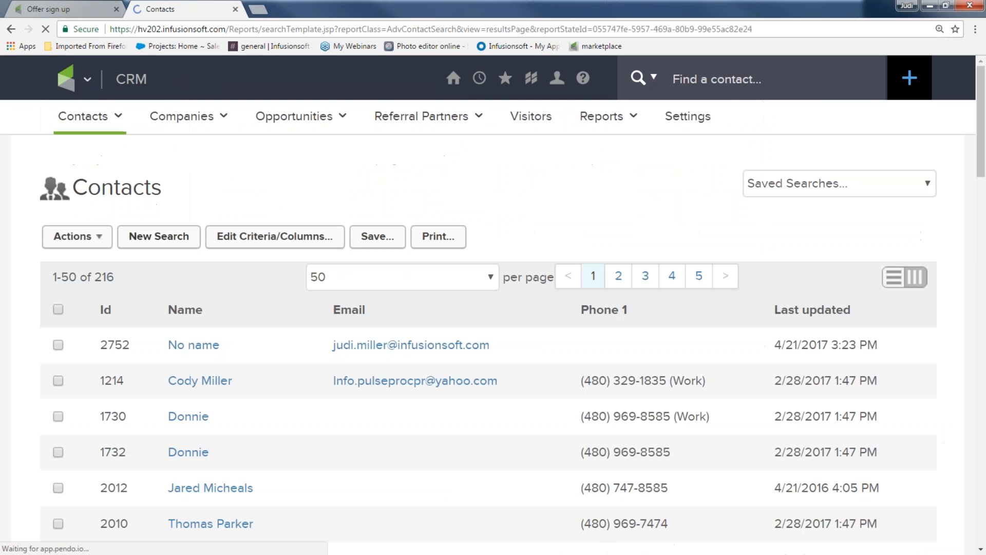
{"action": "key", "text": "ctrl+minus"}
{"action": "key", "text": "ctrl+minus"}
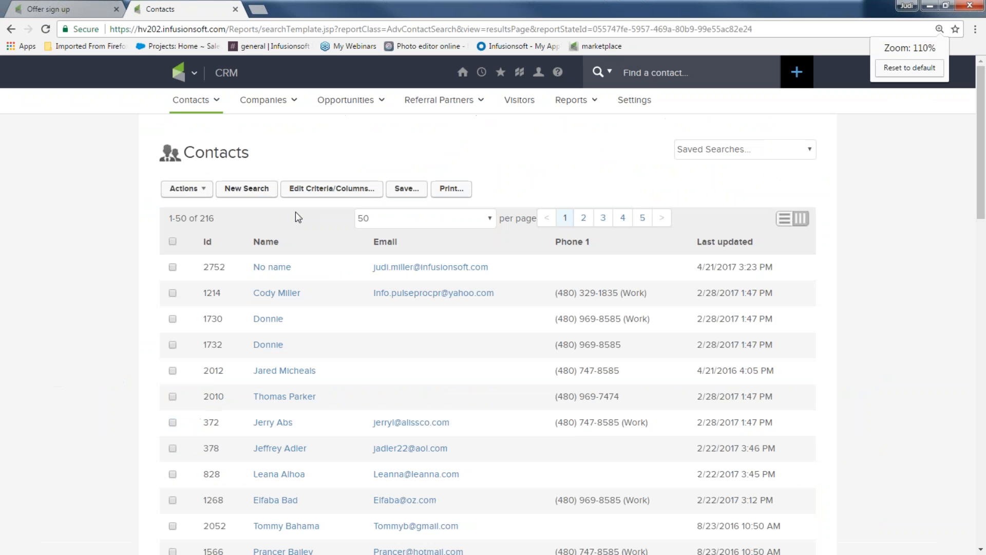
Select several contacts in the contacts list by ticking their checkboxes
{"action": "left_click", "coordinate": [173, 307]}
{"action": "left_click", "coordinate": [174, 329]}
{"action": "left_click", "coordinate": [173, 346]}
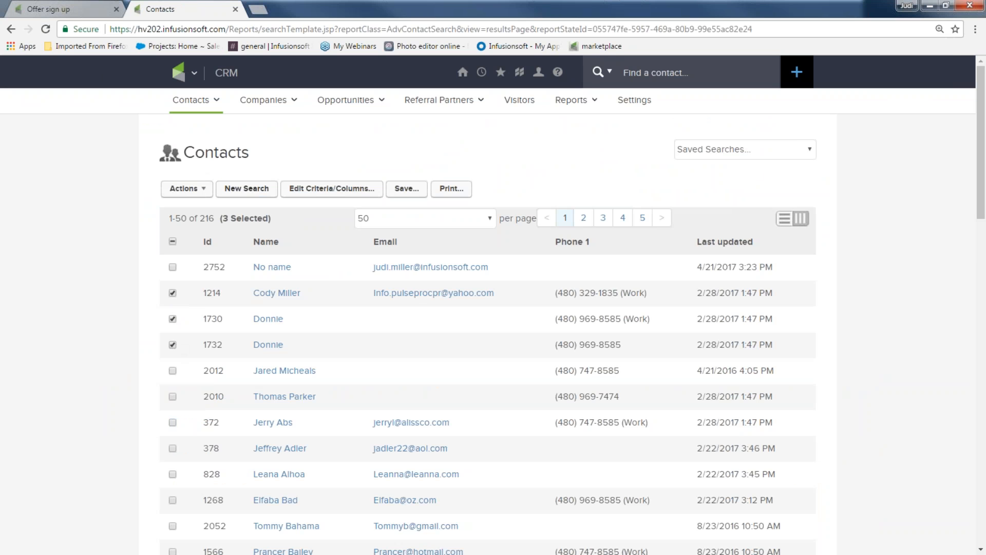
{"action": "left_click", "coordinate": [173, 241]}
{"action": "left_click", "coordinate": [172, 241]}
{"action": "left_click", "coordinate": [173, 293]}
{"action": "left_click", "coordinate": [173, 345]}
{"action": "left_click", "coordinate": [173, 344]}
{"action": "left_click", "coordinate": [173, 319]}
{"action": "left_click", "coordinate": [173, 397]}
{"action": "left_click", "coordinate": [173, 397]}
{"action": "left_click", "coordinate": [173, 422]}
{"action": "left_click", "coordinate": [172, 448]}
{"action": "left_click", "coordinate": [173, 473]}
Set up a Start/Stop a Campaign Sequence action to start the selected contacts on the Offer sign up campaign's welcome and offers series
{"action": "left_click", "coordinate": [184, 189]}
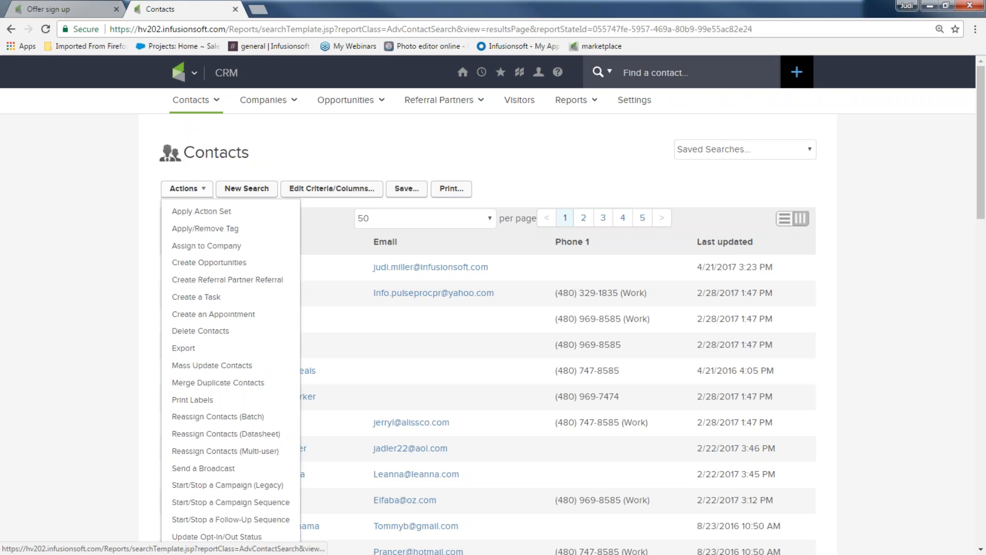
{"action": "scroll", "coordinate": [214, 273], "scroll_direction": "down", "scroll_amount": 5}
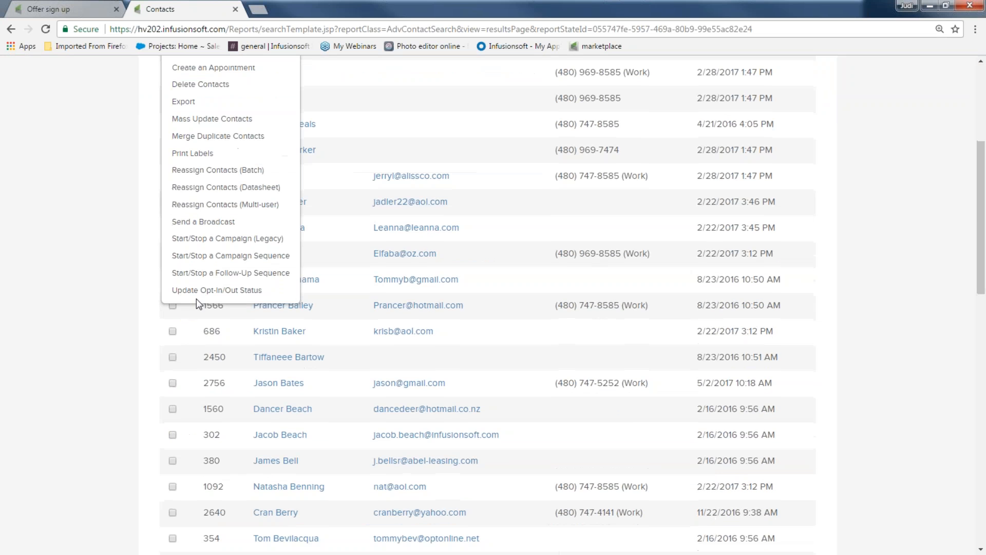
{"action": "left_click", "coordinate": [226, 256]}
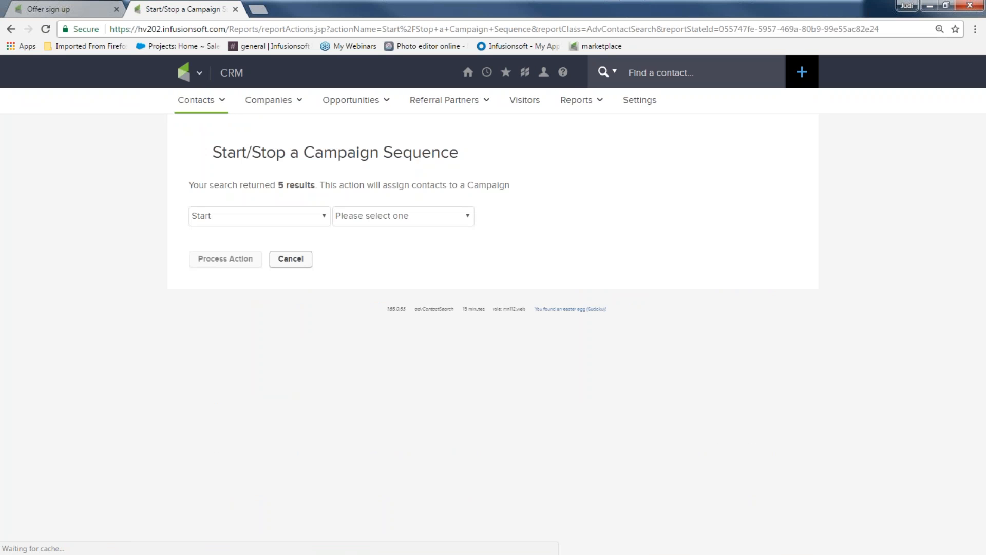
{"action": "left_click_drag", "start_coordinate": [186, 185], "coordinate": [320, 194]}
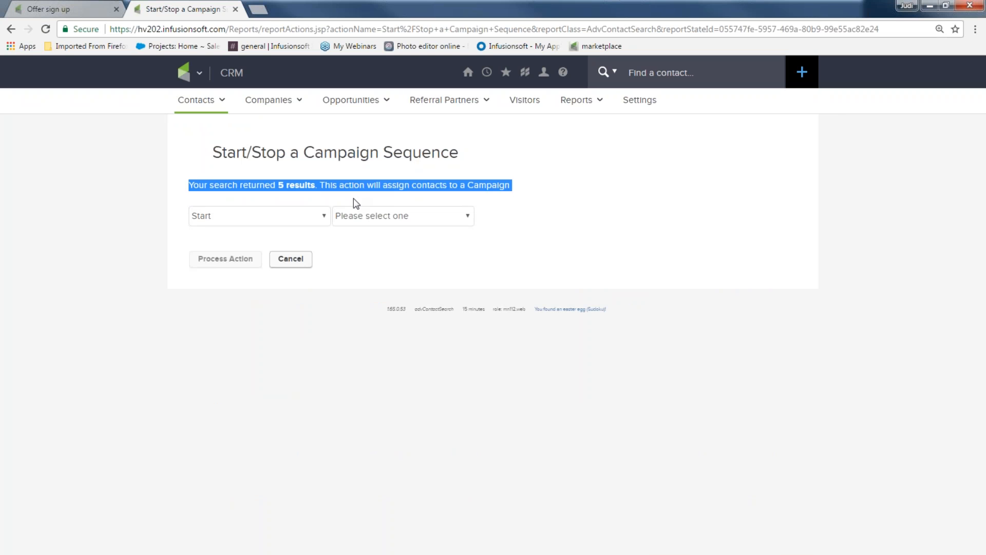
{"action": "left_click", "coordinate": [324, 216]}
{"action": "left_click", "coordinate": [317, 231]}
{"action": "left_click", "coordinate": [468, 217]}
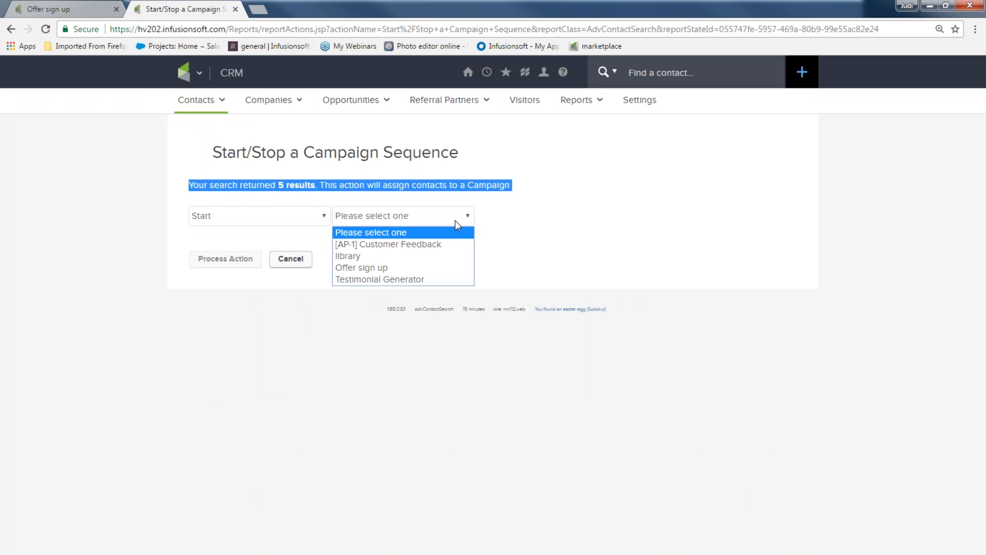
{"action": "left_click", "coordinate": [441, 266]}
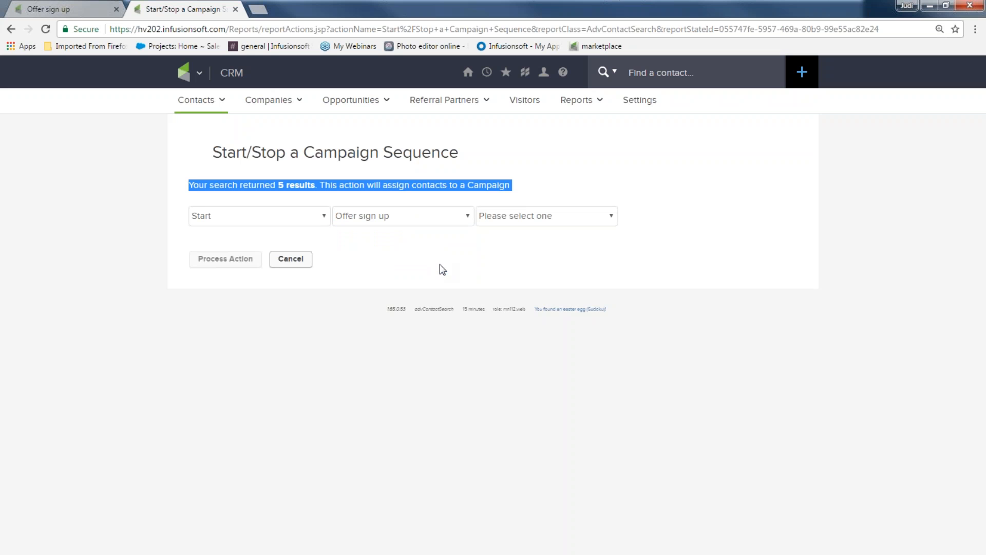
{"action": "left_click", "coordinate": [611, 216]}
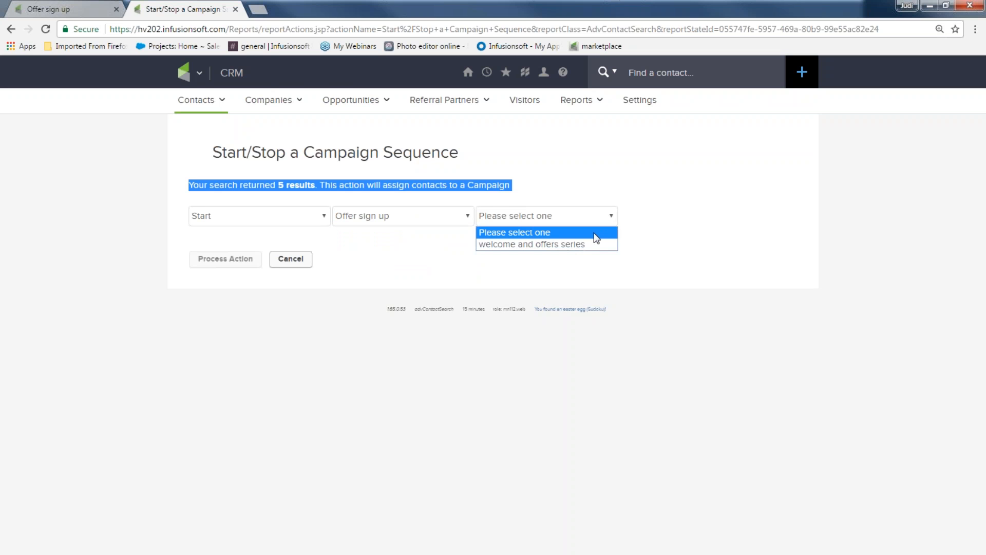
{"action": "left_click", "coordinate": [591, 246]}
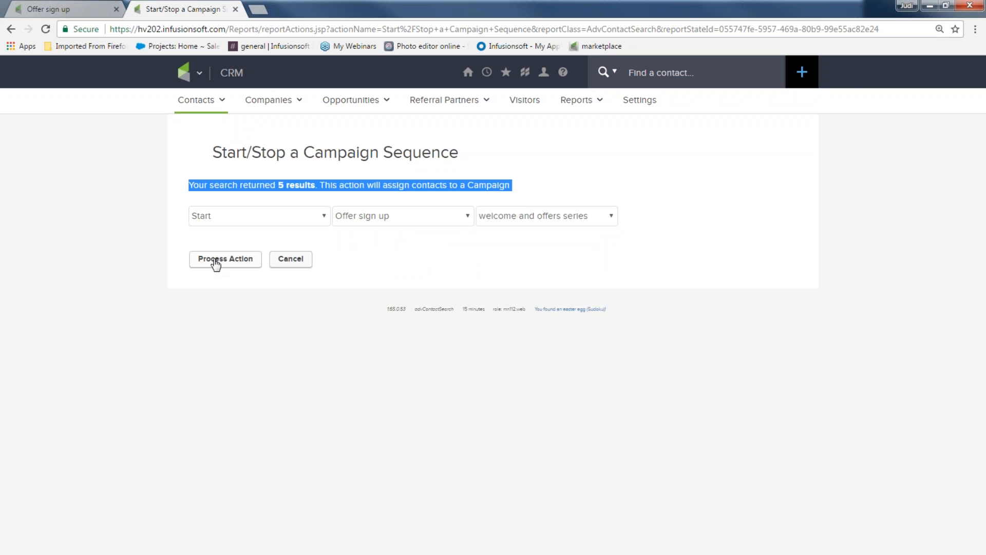
Reload the first tab and open the Offer sign up campaign's active contacts from the campaigns list
{"action": "left_click", "coordinate": [46, 11]}
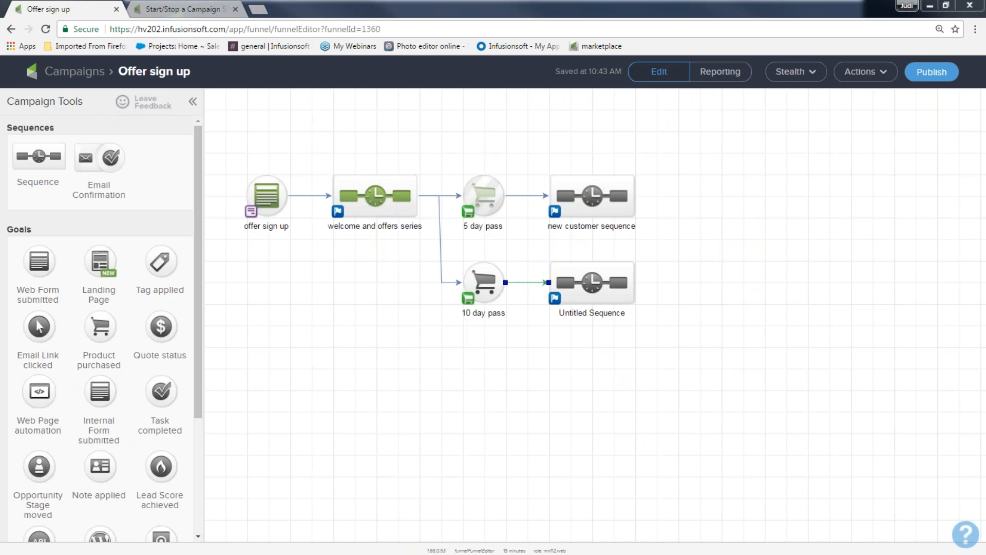
{"action": "key", "text": "F5"}
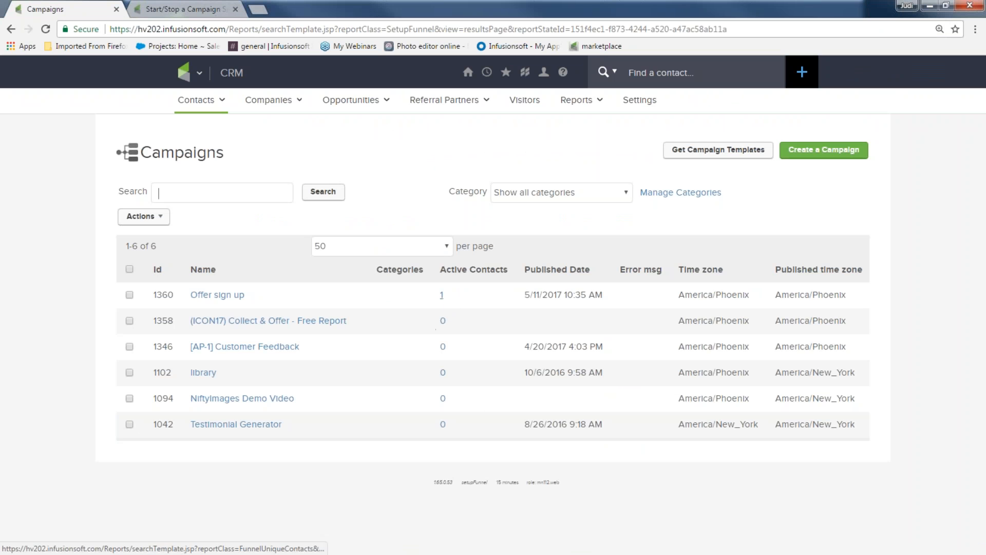
{"action": "left_click", "coordinate": [440, 299]}
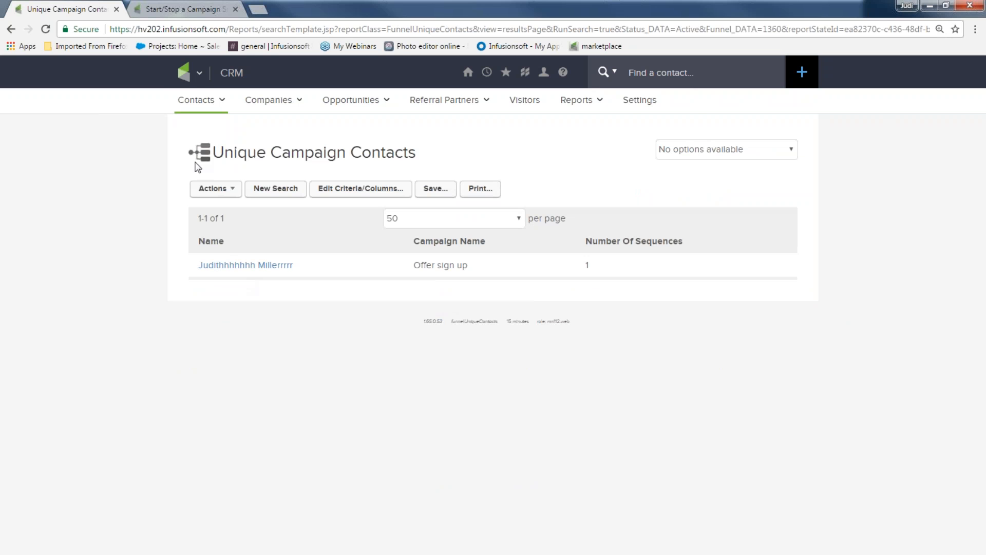
In the second tab, open Contacts and search for contacts tagged May offer sign up
{"action": "left_click", "coordinate": [178, 9]}
{"action": "mouse_move", "coordinate": [198, 73]}
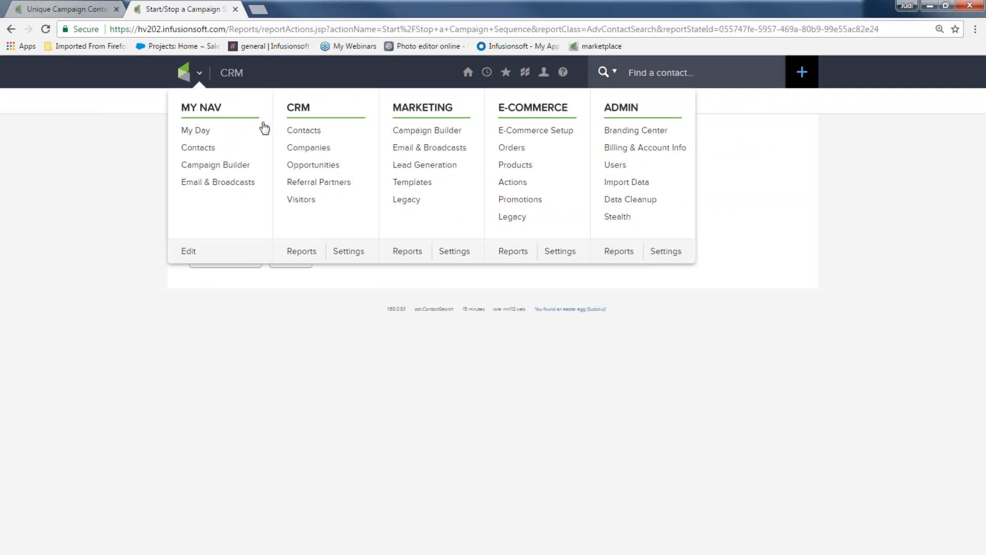
{"action": "left_click", "coordinate": [299, 136]}
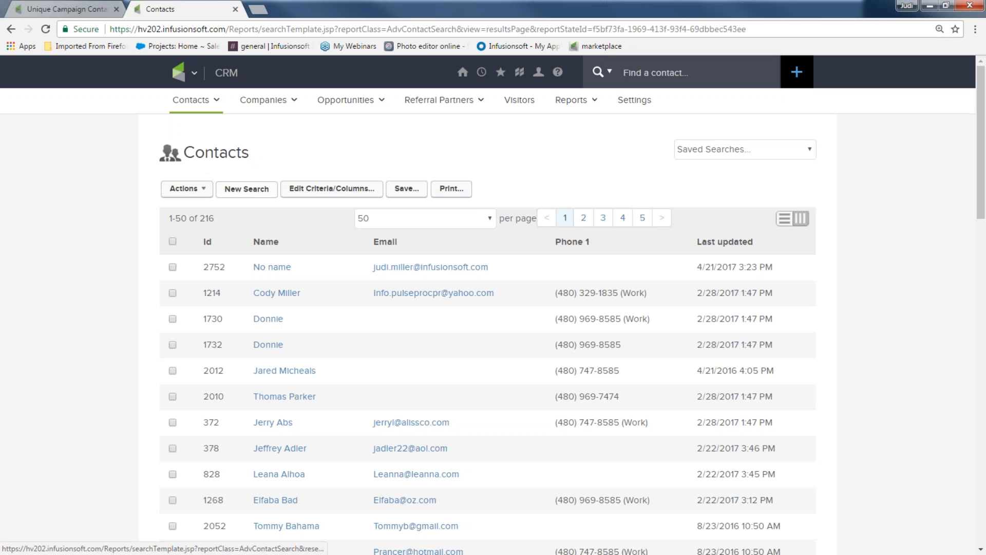
{"action": "left_click", "coordinate": [255, 189]}
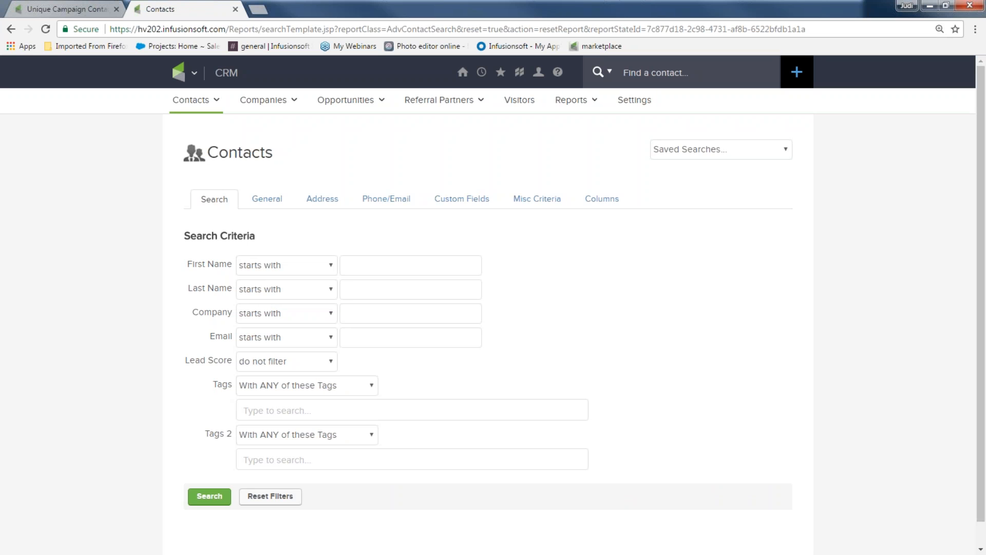
{"action": "type", "text": "May"}
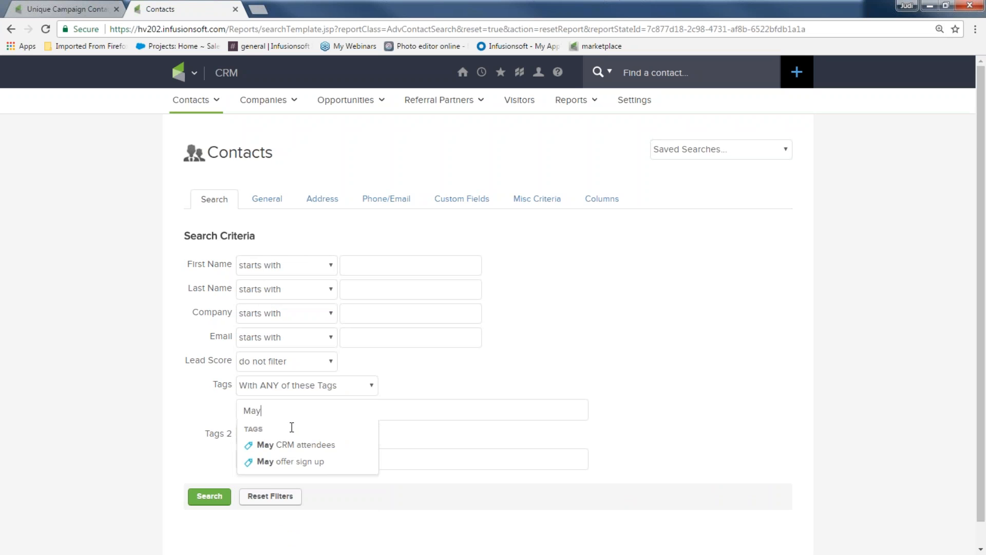
{"action": "left_click", "coordinate": [300, 461]}
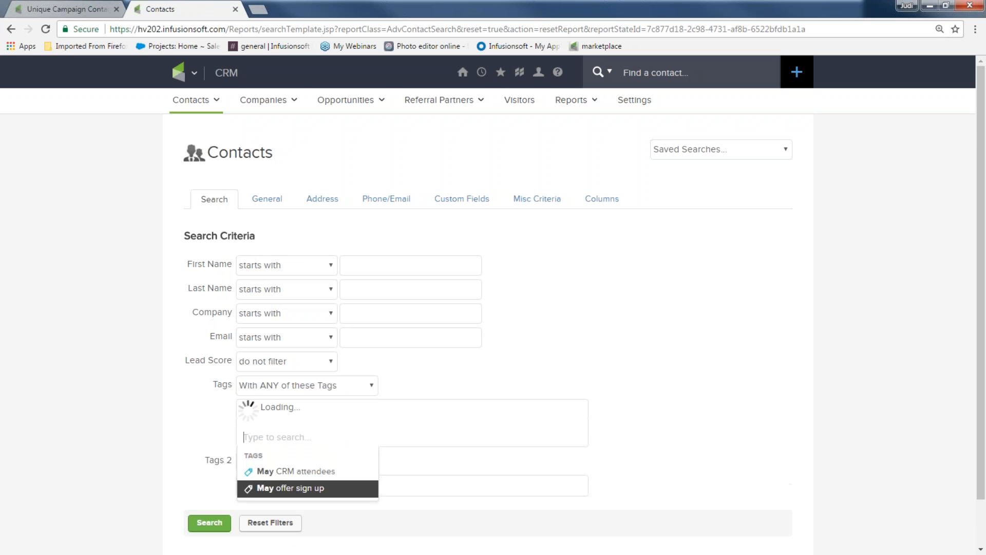
{"action": "left_click", "coordinate": [203, 521]}
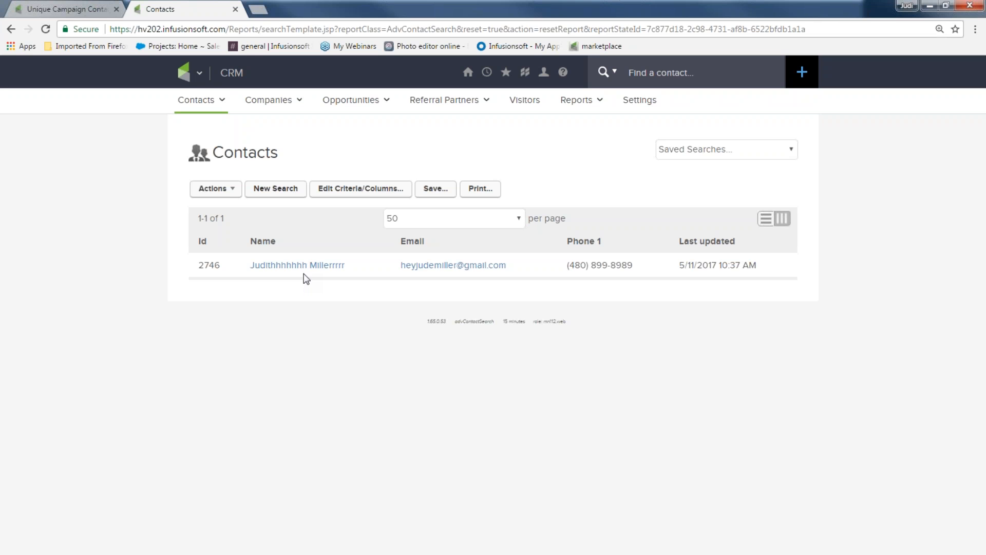
{"action": "left_click", "coordinate": [930, 9]}
{"action": "left_click", "coordinate": [610, 396]}
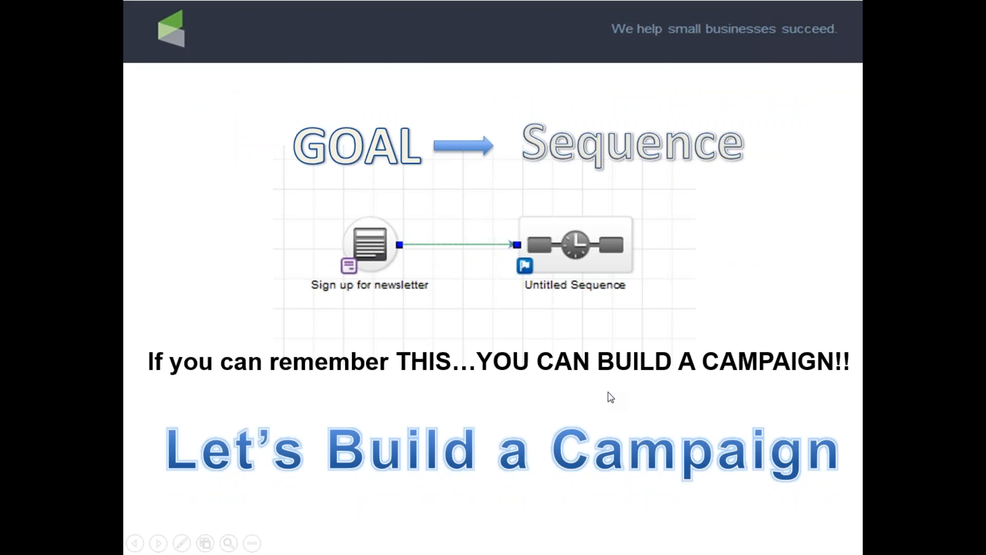
{"action": "left_click", "coordinate": [611, 397]}
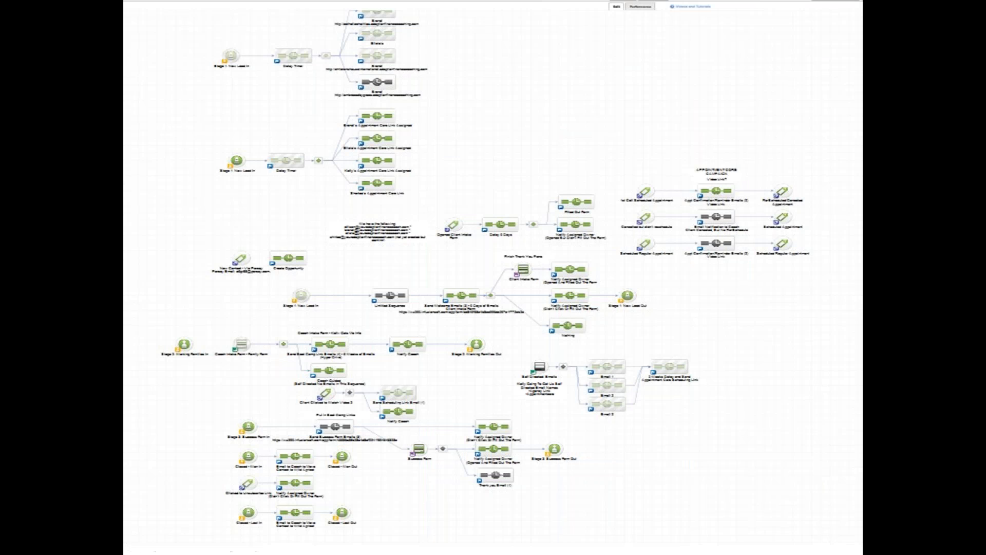
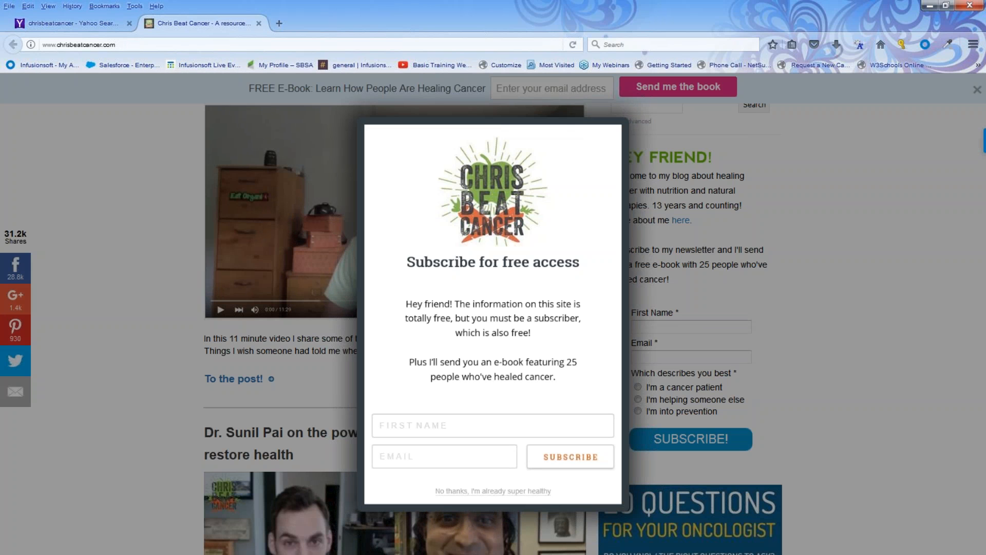
{"action": "key", "text": "Print"}
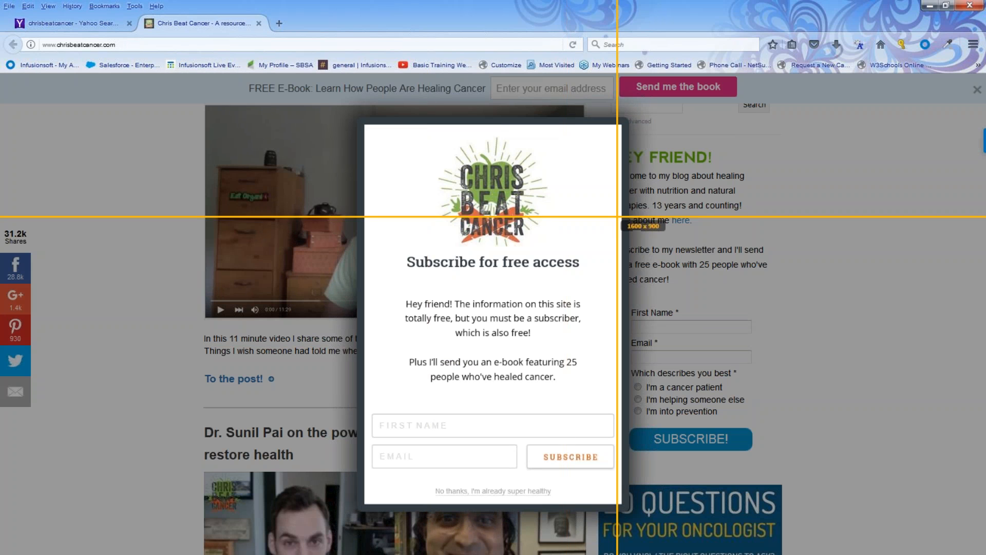
{"action": "left_click_drag", "start_coordinate": [627, 191], "coordinate": [802, 479]}
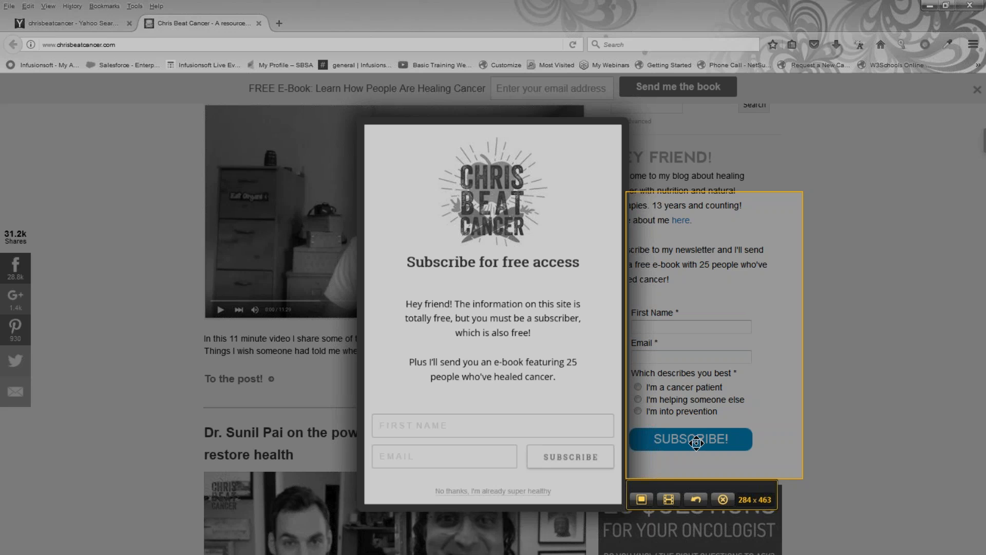
{"action": "left_click", "coordinate": [721, 501]}
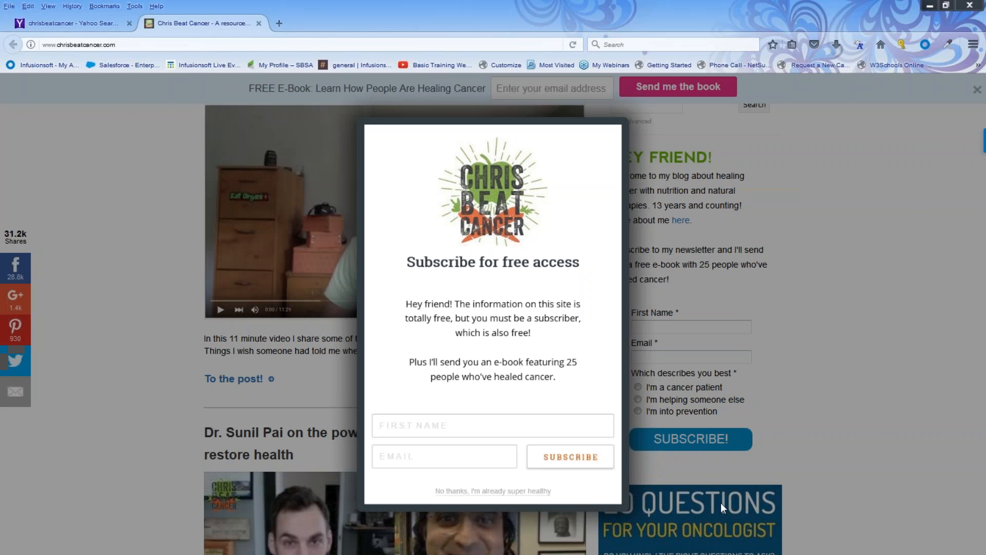
Close the blog tab and view the Marketing Ideas sign-up form linked from the Basic Training Webinars channel, then close it
{"action": "left_click", "coordinate": [260, 25]}
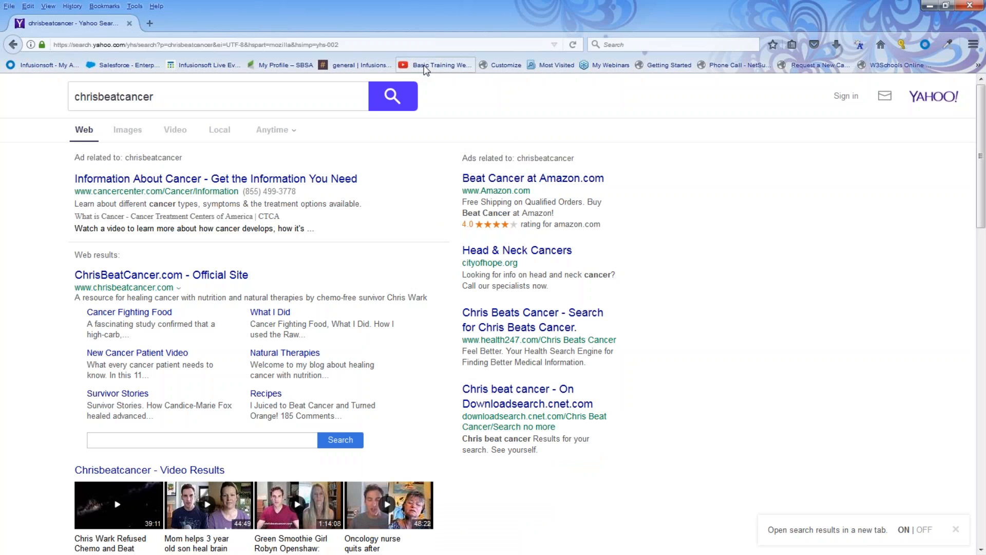
{"action": "left_click", "coordinate": [424, 68]}
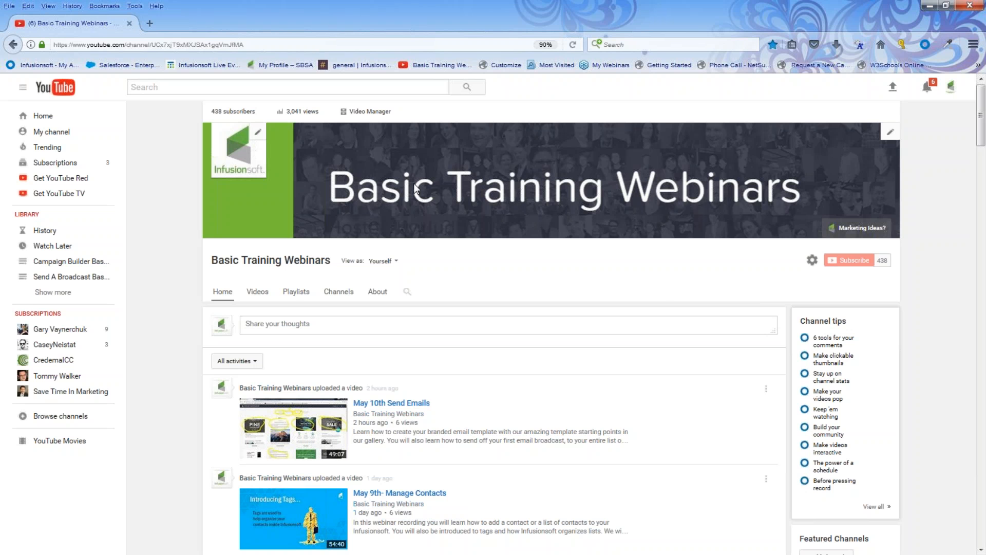
{"action": "left_click", "coordinate": [868, 229]}
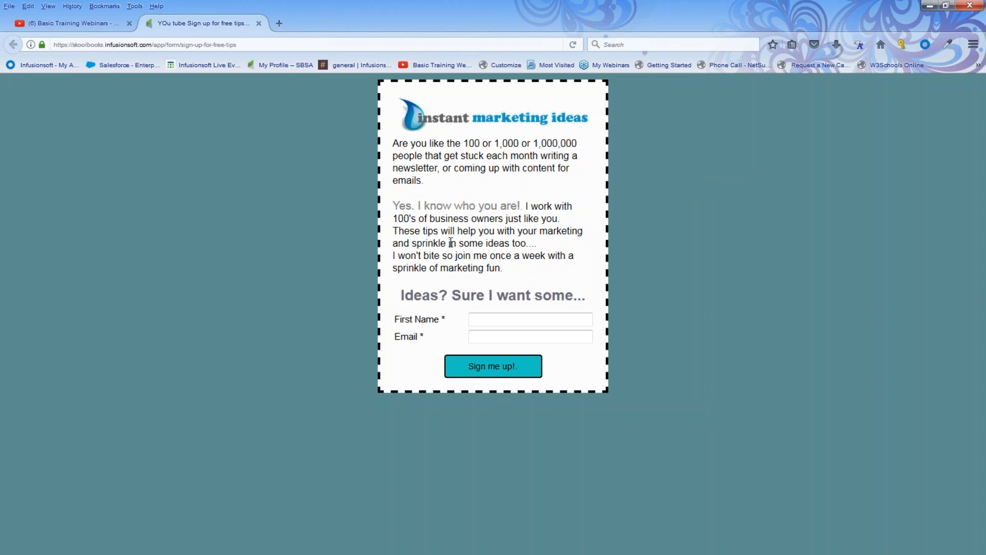
{"action": "left_click", "coordinate": [259, 23]}
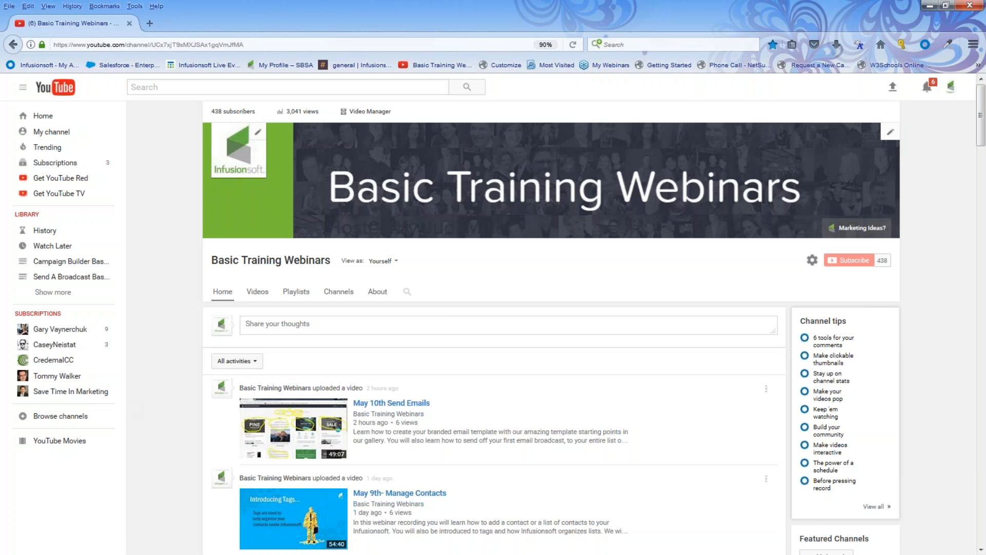
Return to the campaigns list and open the Offer sign up campaign's web form for editing
{"action": "left_click", "coordinate": [930, 5]}
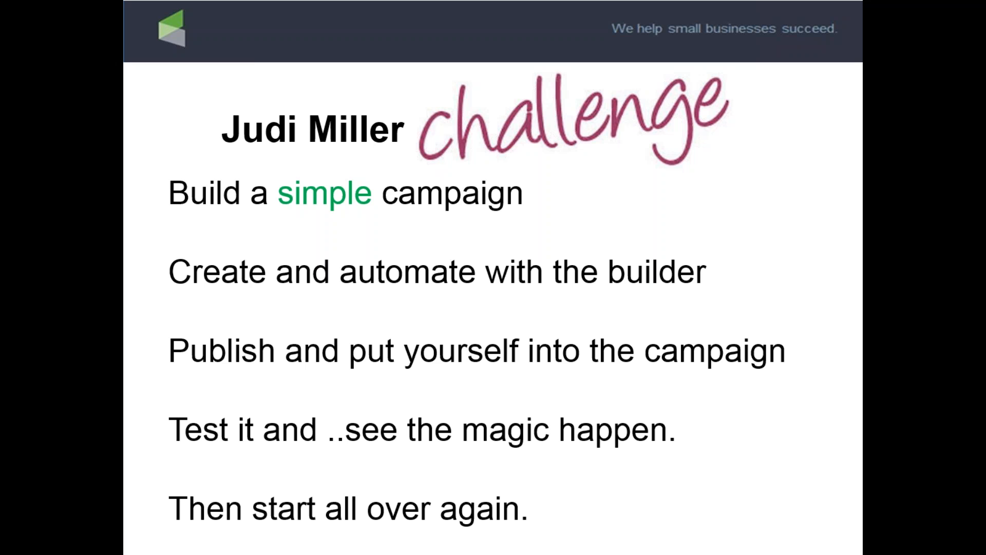
{"action": "key", "text": "alt+Tab"}
{"action": "mouse_move", "coordinate": [185, 72]}
{"action": "left_click", "coordinate": [432, 130]}
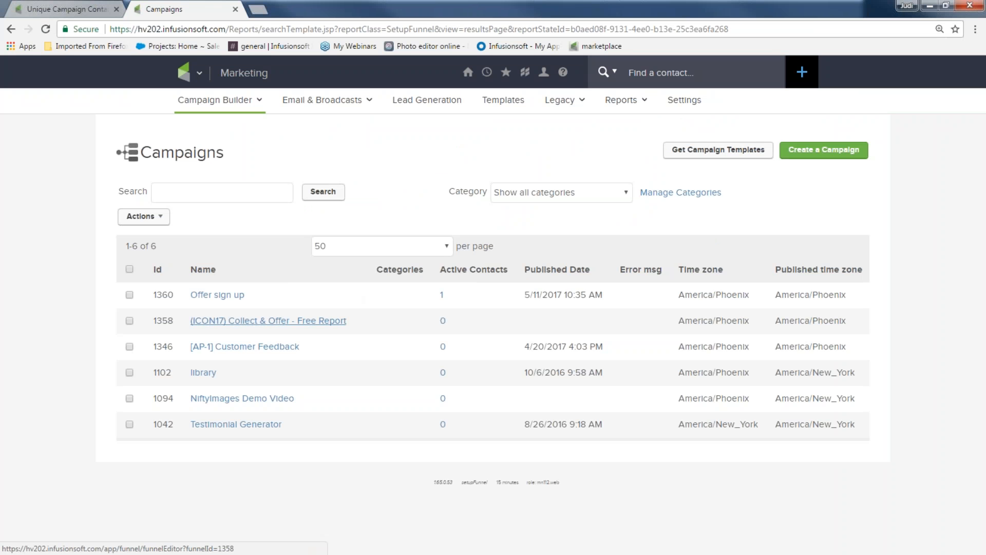
{"action": "left_click", "coordinate": [217, 295]}
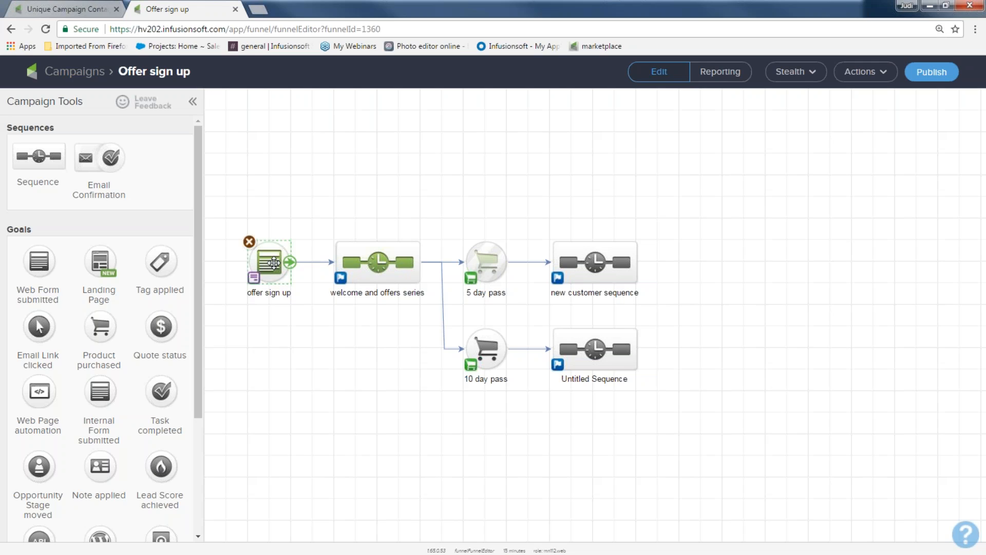
{"action": "double_click", "coordinate": [274, 262]}
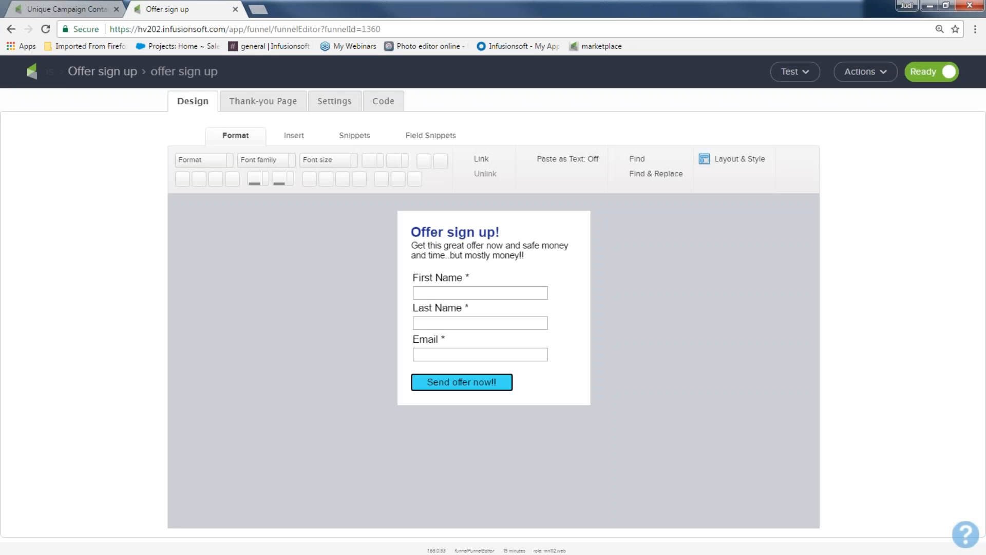
Add an image snippet at the top of the form showing infusionsoft_hearts.png
{"action": "left_click", "coordinate": [366, 137]}
{"action": "left_click_drag", "start_coordinate": [333, 167], "coordinate": [456, 255]}
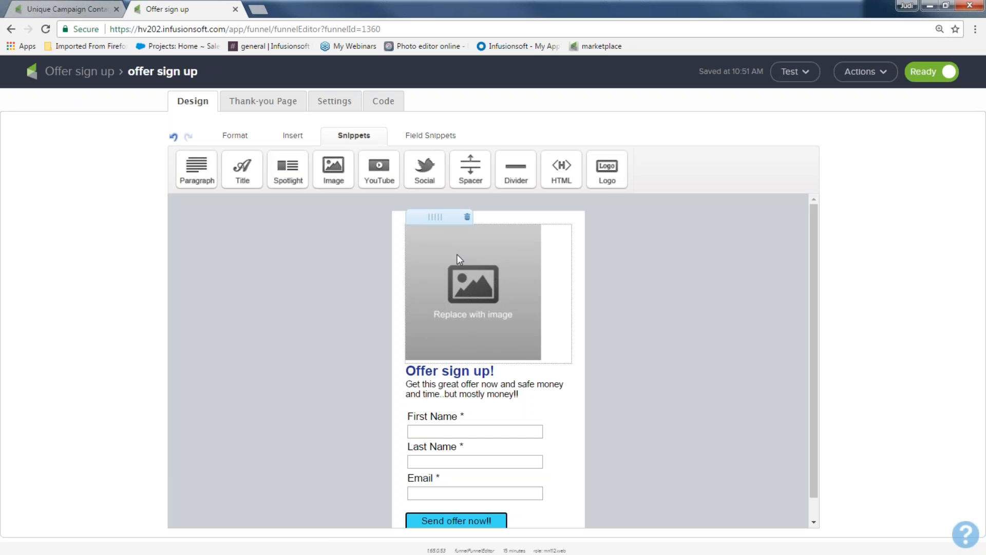
{"action": "double_click", "coordinate": [457, 257]}
{"action": "left_click", "coordinate": [482, 205]}
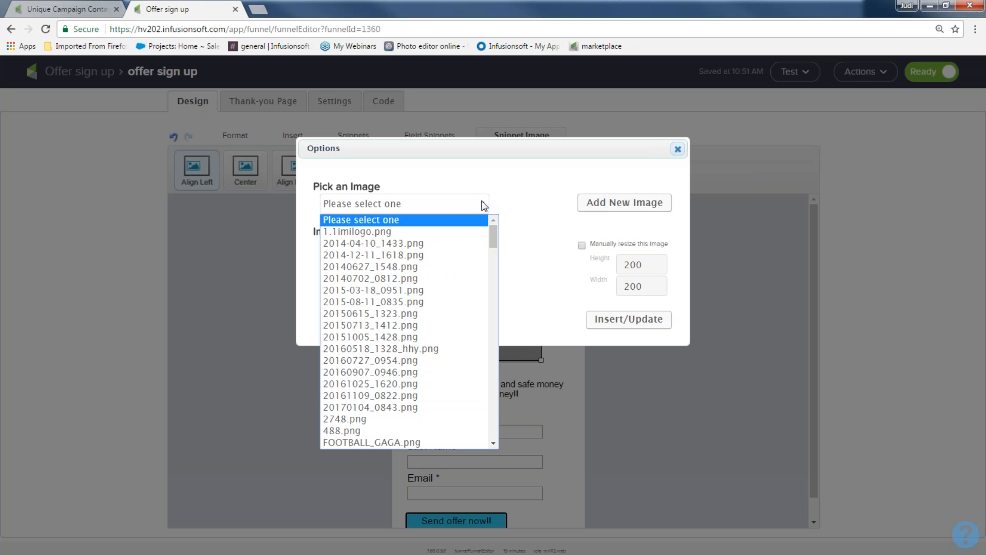
{"action": "left_click_drag", "start_coordinate": [489, 232], "coordinate": [515, 364]}
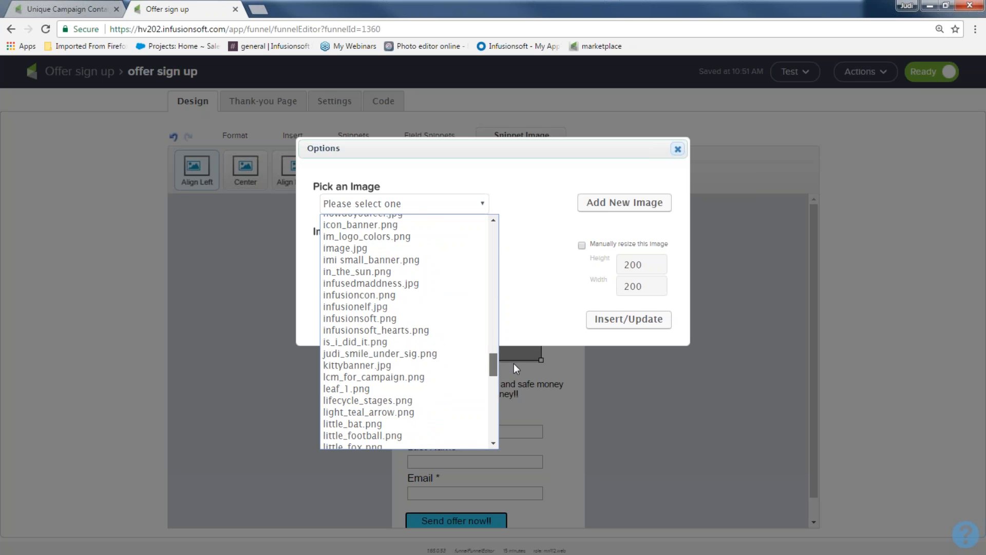
{"action": "left_click", "coordinate": [426, 331]}
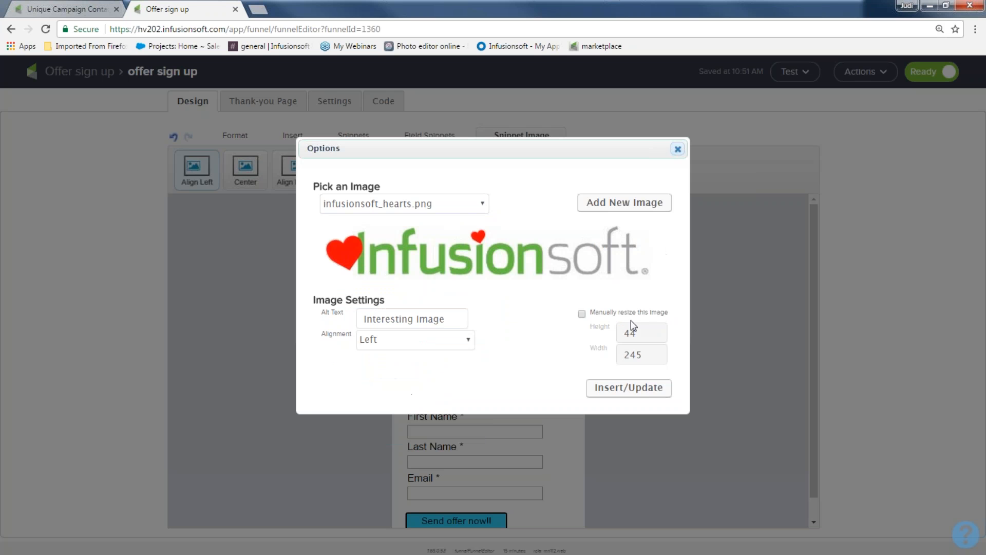
{"action": "left_click", "coordinate": [633, 389]}
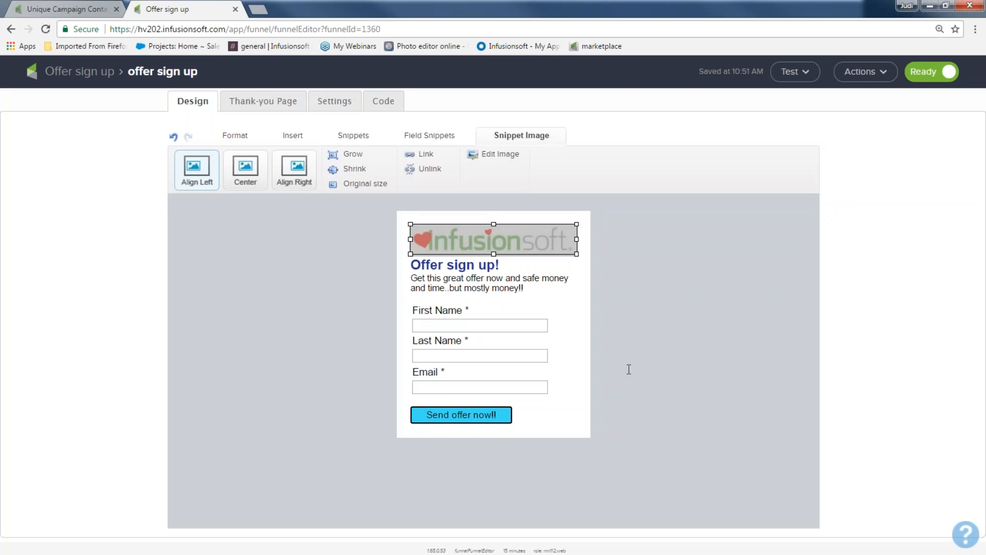
Widen the form in its layout settings to a form width of 445
{"action": "left_click", "coordinate": [722, 161]}
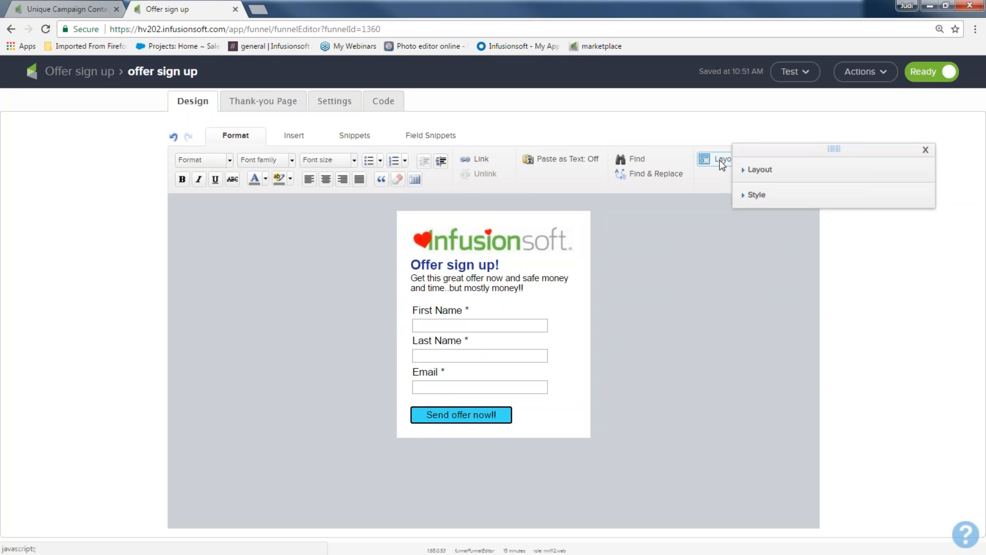
{"action": "left_click", "coordinate": [760, 170]}
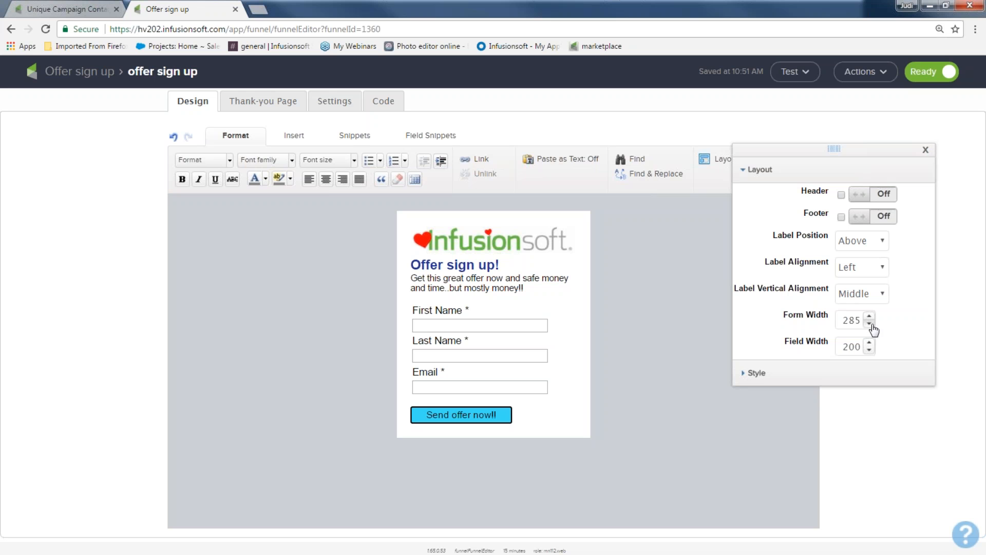
{"action": "double_click", "coordinate": [852, 320]}
{"action": "type", "text": "355"}
{"action": "key", "text": "Return"}
{"action": "left_click", "coordinate": [870, 316]}
{"action": "left_click", "coordinate": [870, 316]}
{"action": "left_click", "coordinate": [869, 316]}
{"action": "left_click", "coordinate": [869, 316]}
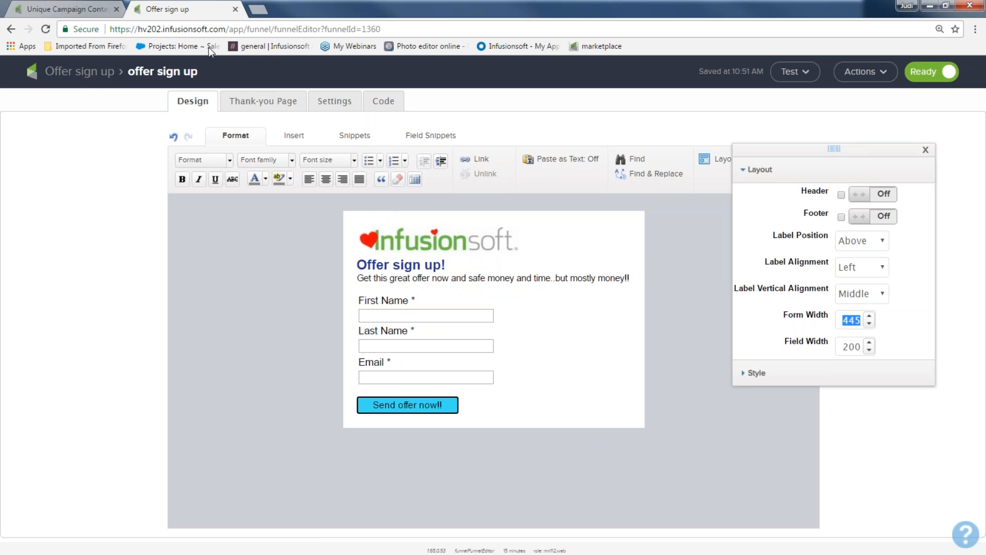
Return to the campaign canvas and publish the Offer sign up campaign
{"action": "left_click", "coordinate": [102, 76]}
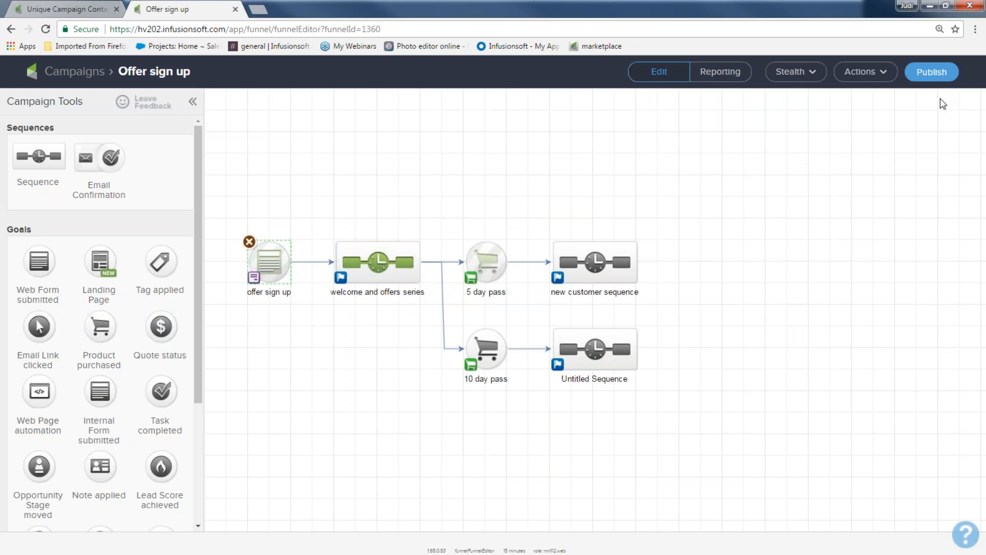
{"action": "left_click", "coordinate": [933, 72]}
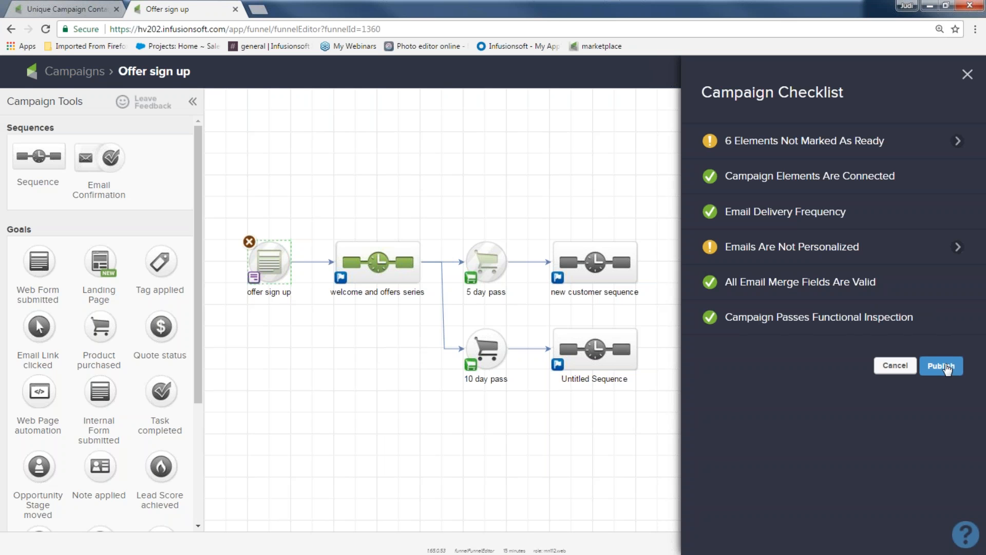
{"action": "left_click", "coordinate": [942, 367]}
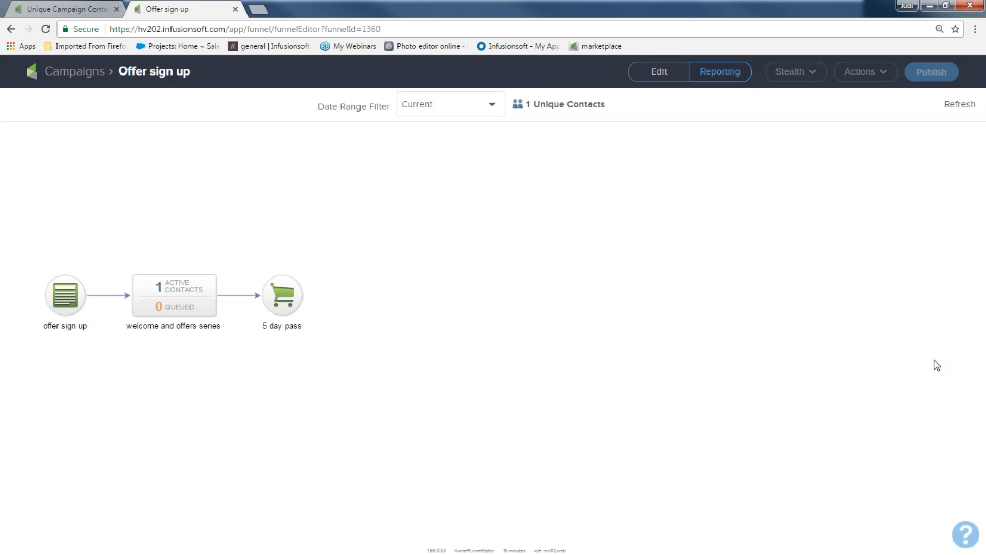
Open the web form's hosted version code options and copy its Pretty URL
{"action": "left_click", "coordinate": [649, 76]}
{"action": "double_click", "coordinate": [266, 272]}
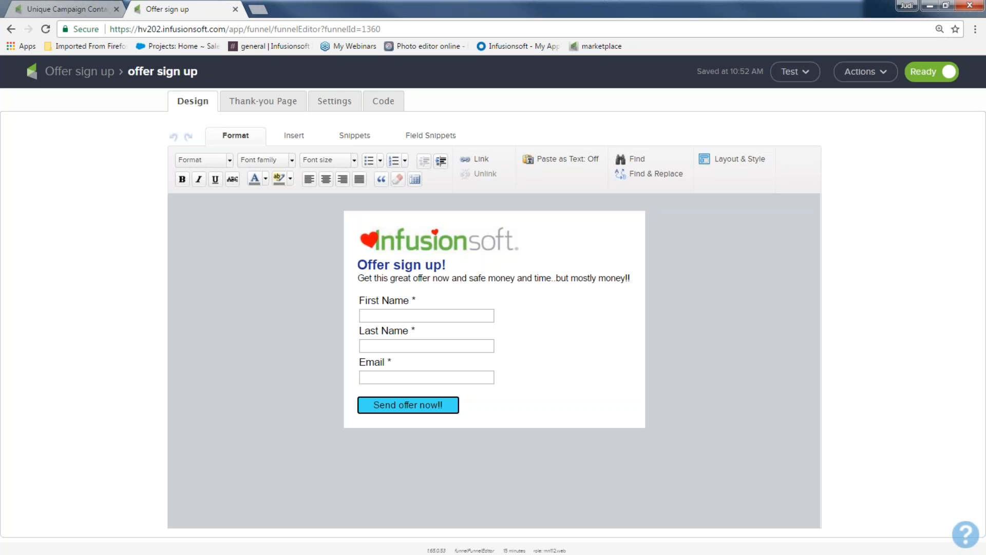
{"action": "left_click", "coordinate": [383, 103]}
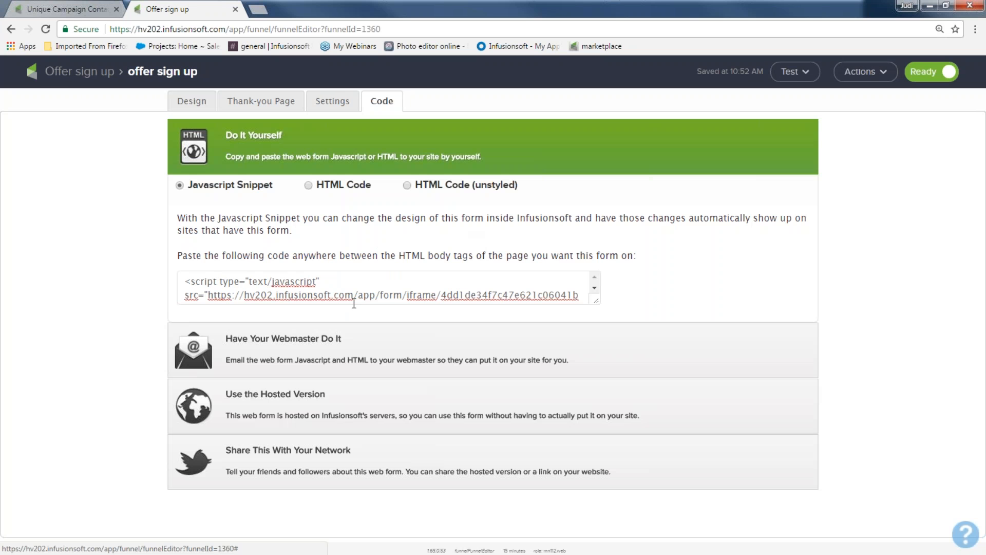
{"action": "left_click", "coordinate": [300, 394]}
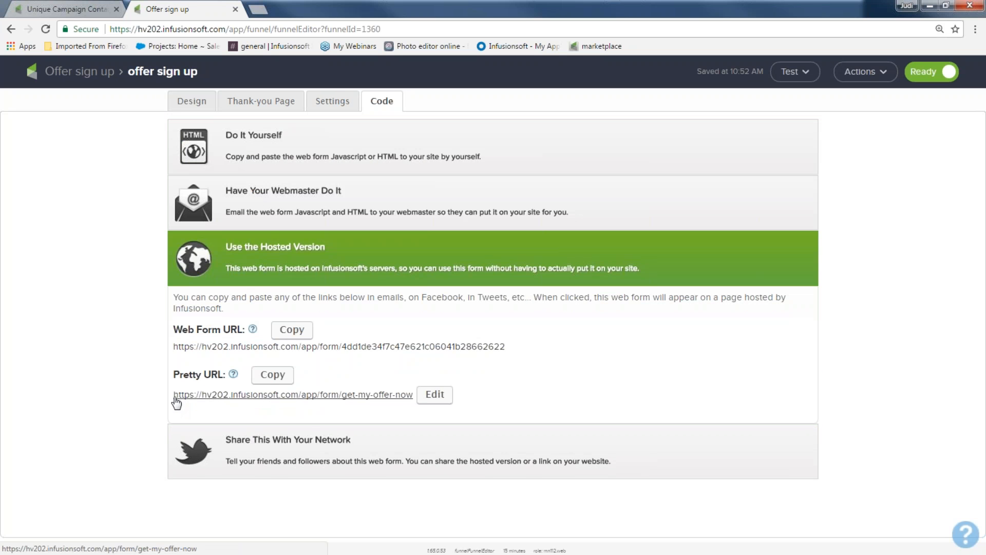
{"action": "left_click_drag", "start_coordinate": [174, 396], "coordinate": [253, 415]}
{"action": "left_click", "coordinate": [253, 415]}
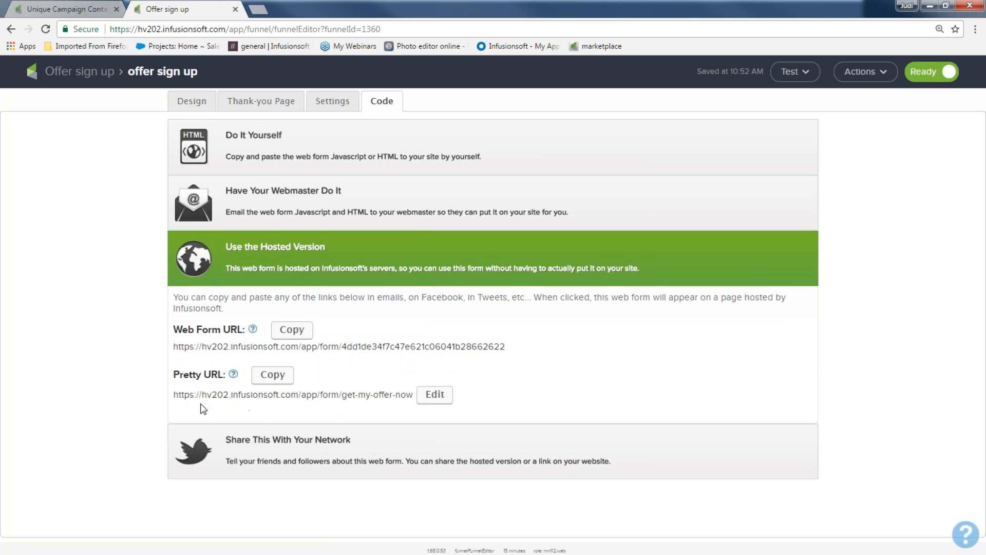
{"action": "left_click", "coordinate": [272, 376]}
{"action": "left_click_drag", "start_coordinate": [206, 404], "coordinate": [281, 407]}
{"action": "left_click", "coordinate": [399, 414]}
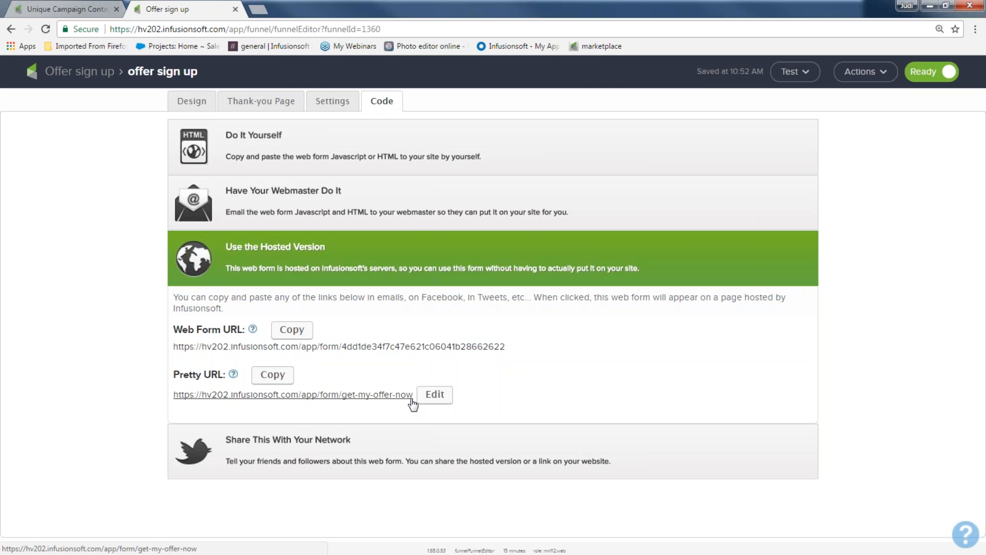
{"action": "left_click_drag", "start_coordinate": [415, 406], "coordinate": [174, 404]}
{"action": "right_click", "coordinate": [202, 399]}
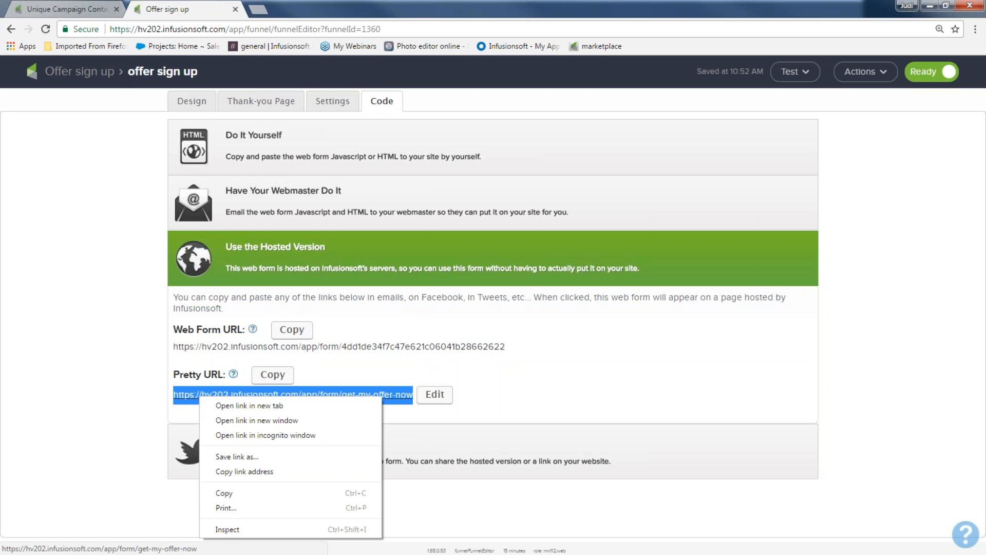
{"action": "left_click", "coordinate": [226, 494]}
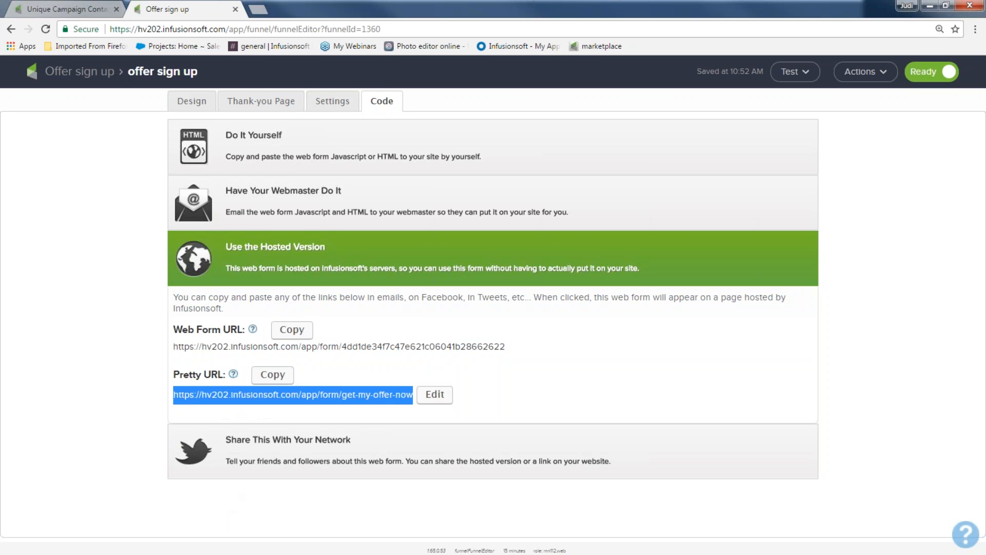
Switch to the other browser and open the Instant Marketing Ideas Facebook page in a new tab
{"action": "key", "text": "alt+Tab"}
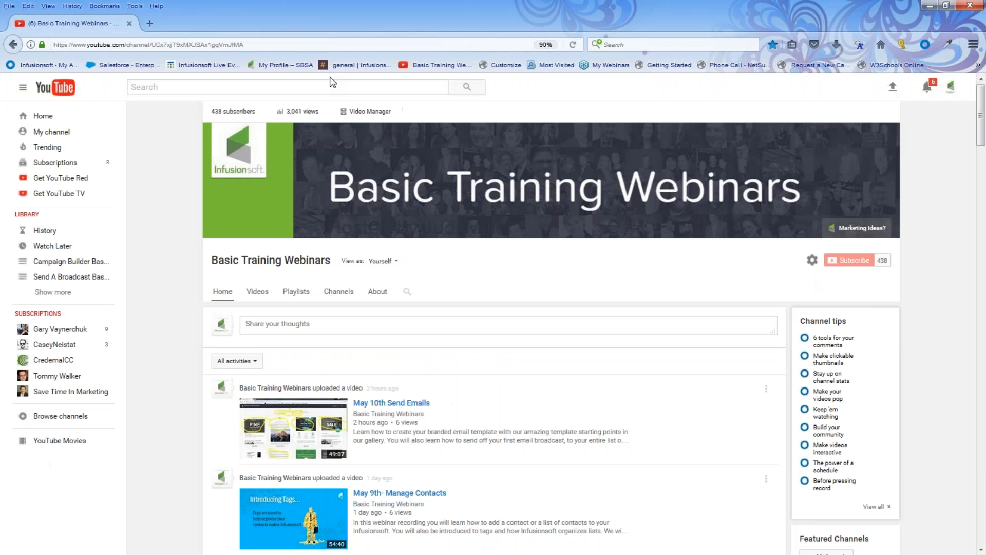
{"action": "key", "text": "ctrl+t"}
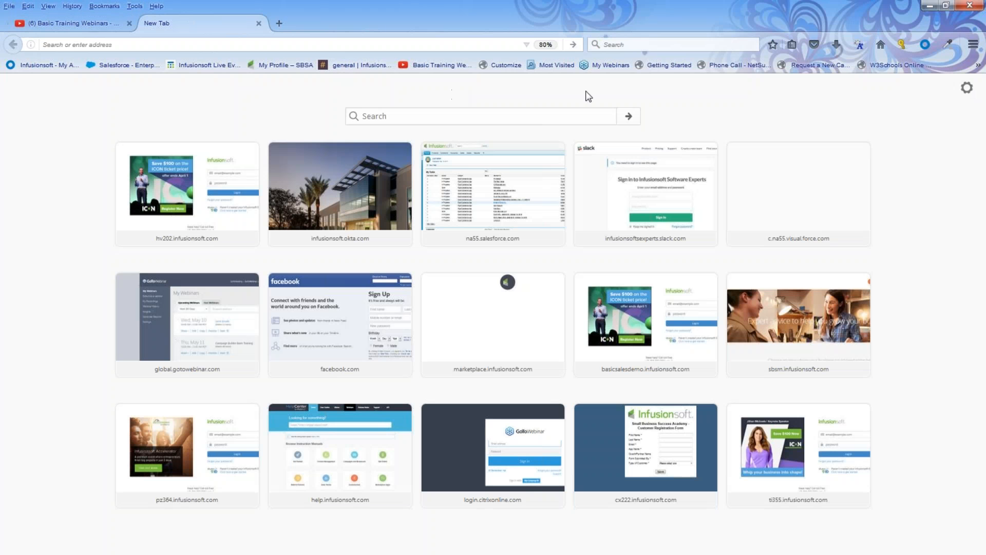
{"action": "left_click", "coordinate": [373, 319]}
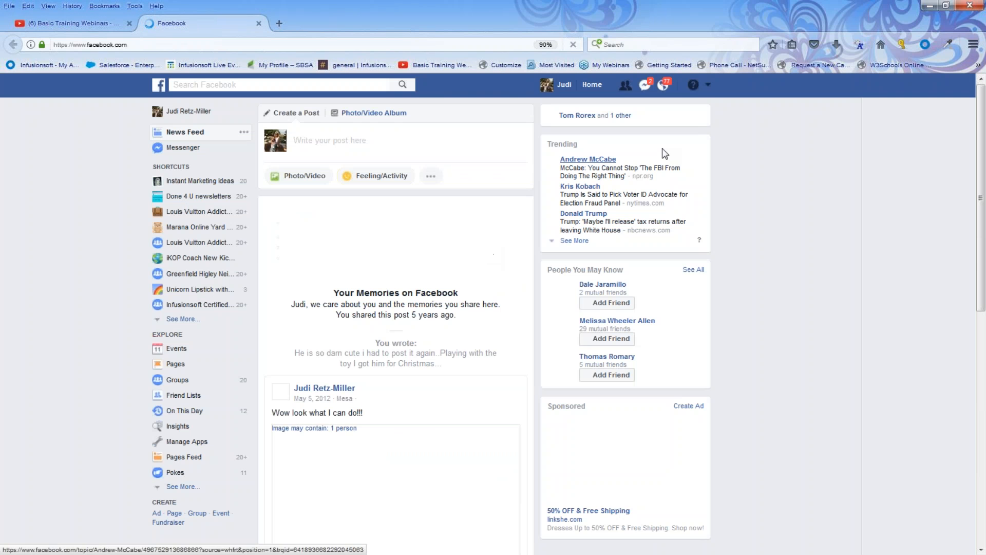
{"action": "left_click", "coordinate": [708, 85]}
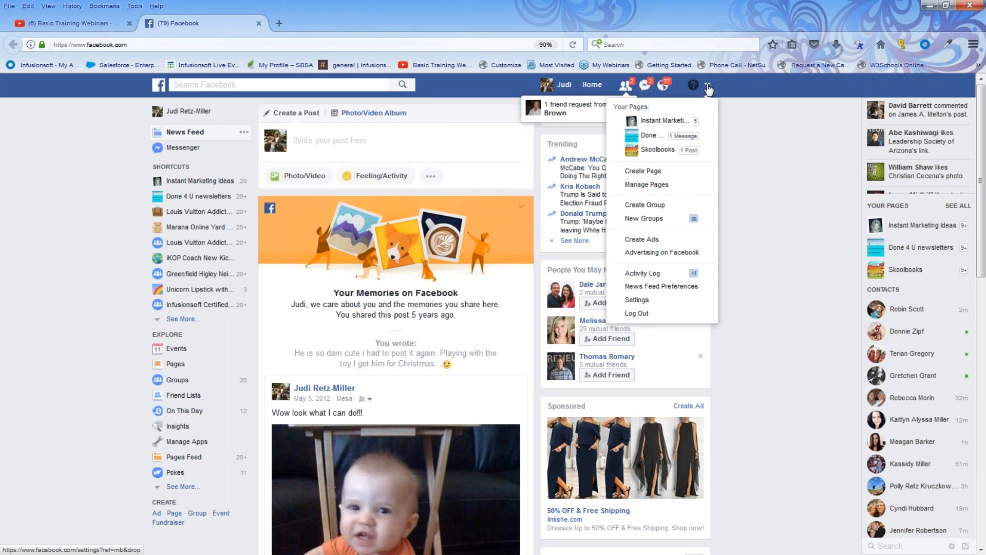
{"action": "left_click", "coordinate": [657, 122]}
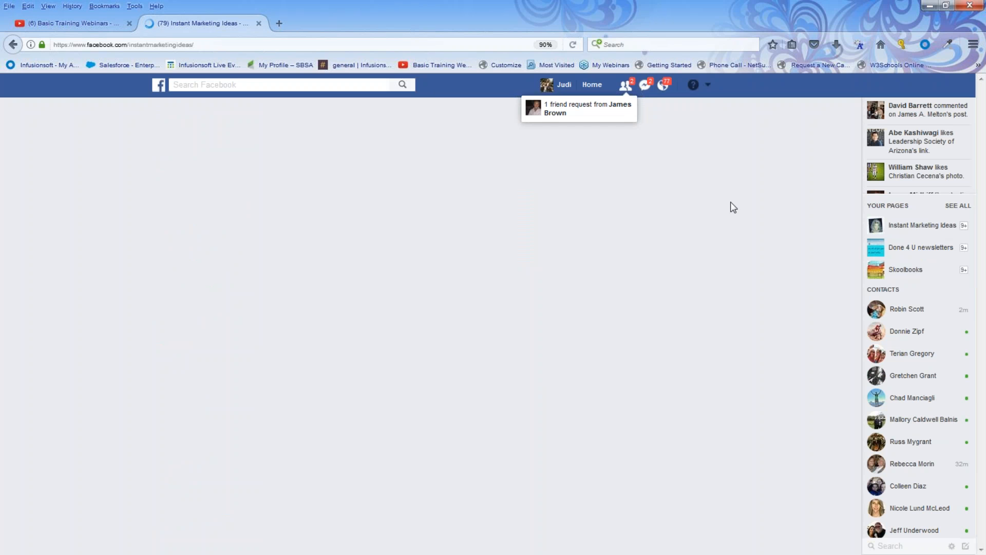
{"action": "scroll", "coordinate": [478, 300], "scroll_direction": "down", "scroll_amount": 3}
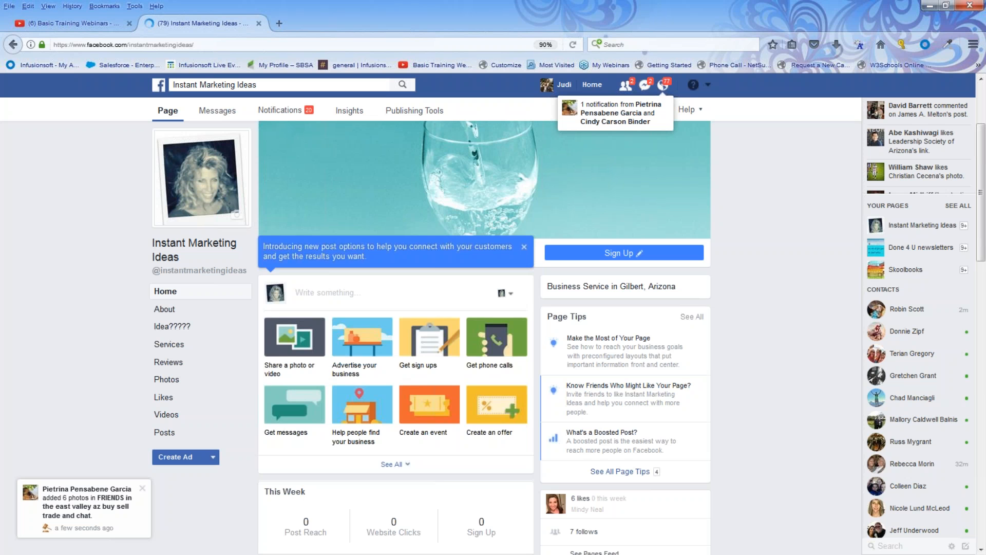
Paste the hosted web form URL into a new post on the Instant Marketing Ideas page
{"action": "left_click", "coordinate": [301, 292]}
{"action": "right_click", "coordinate": [301, 292]}
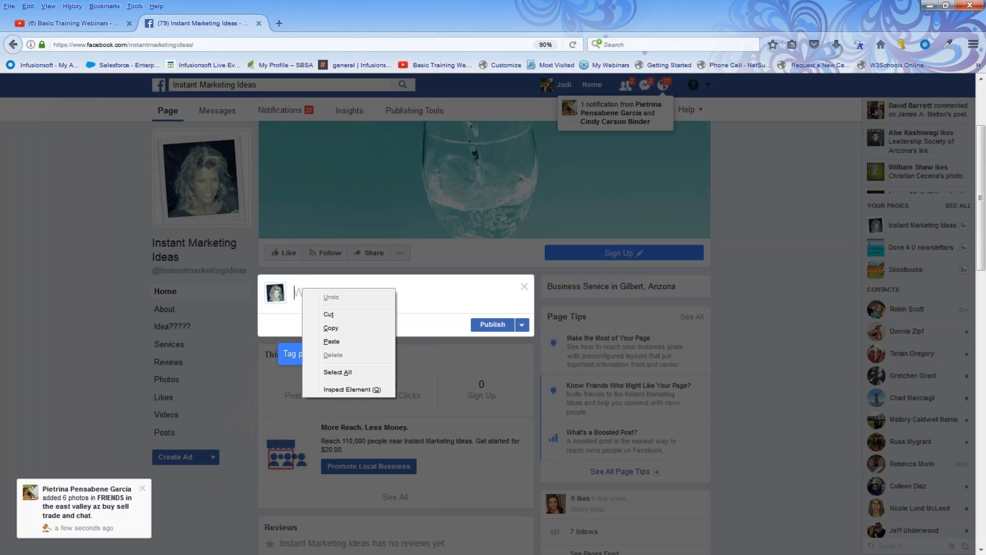
{"action": "left_click", "coordinate": [332, 342]}
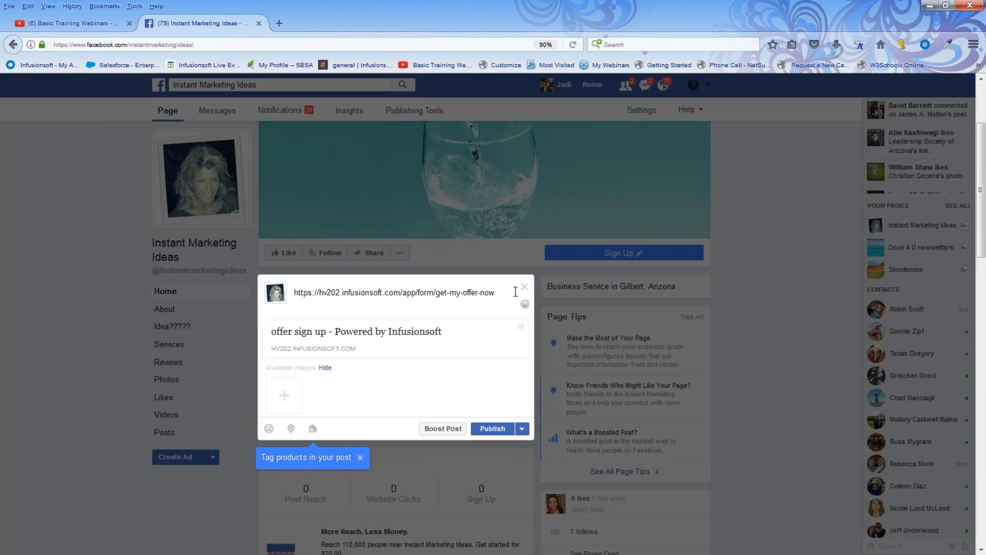
Replace the post text with "get these ideas now" and publish the post with the form link preview
{"action": "left_click_drag", "start_coordinate": [514, 292], "coordinate": [291, 285]}
{"action": "type", "text": "get these ideas now"}
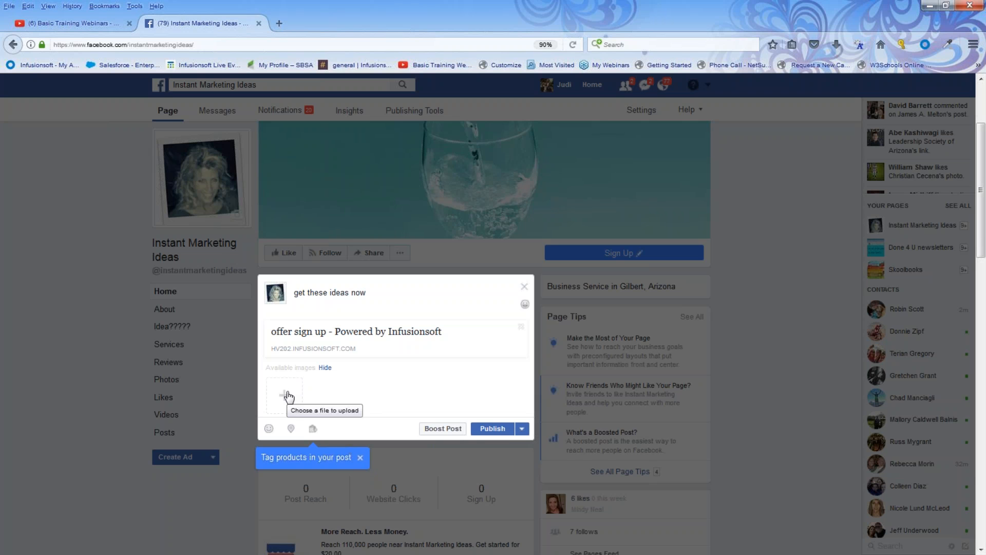
{"action": "left_click", "coordinate": [492, 428]}
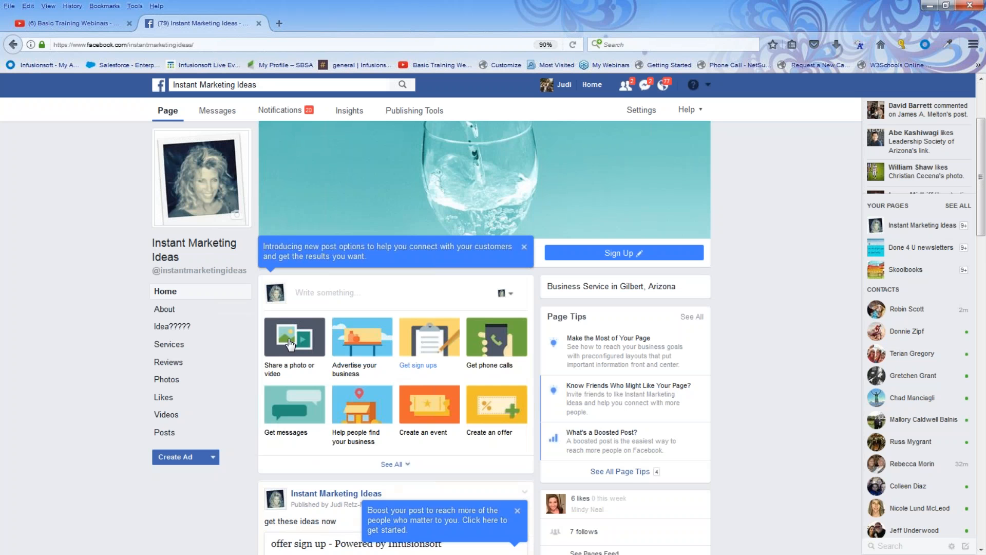
Open the published post's link to check the hosted Offer sign up form
{"action": "scroll", "coordinate": [317, 408], "scroll_direction": "down", "scroll_amount": 6}
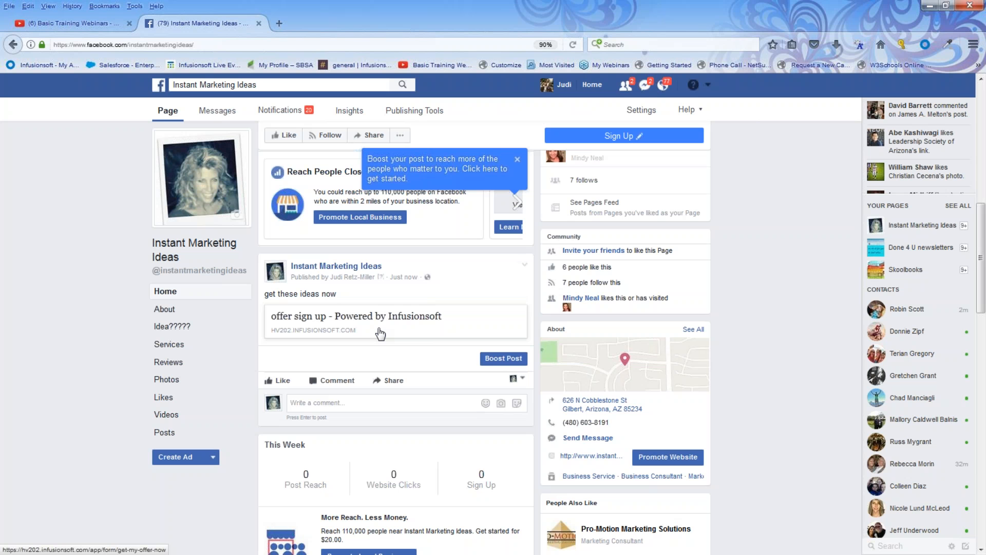
{"action": "scroll", "coordinate": [380, 334], "scroll_direction": "up", "scroll_amount": 2}
{"action": "scroll", "coordinate": [380, 334], "scroll_direction": "down", "scroll_amount": 1}
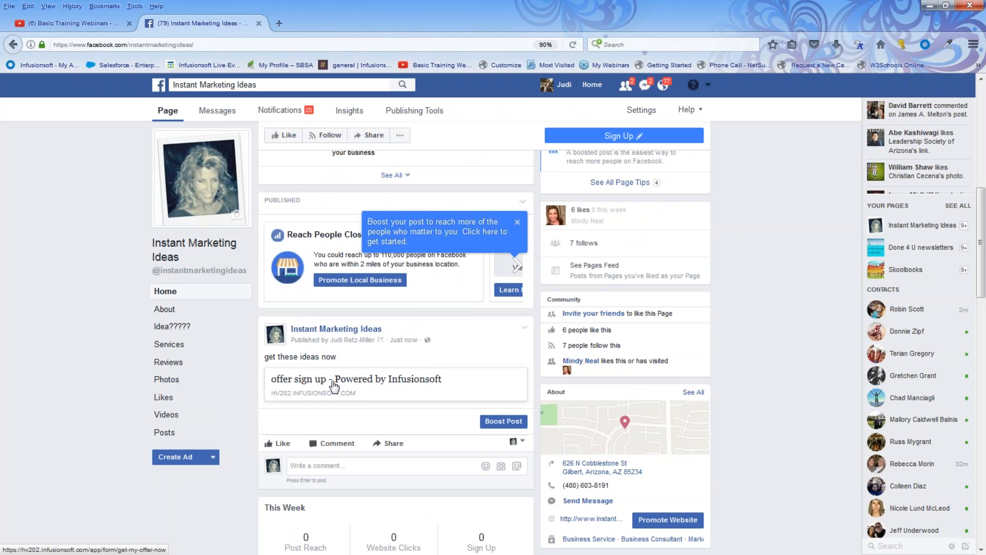
{"action": "left_click", "coordinate": [334, 387]}
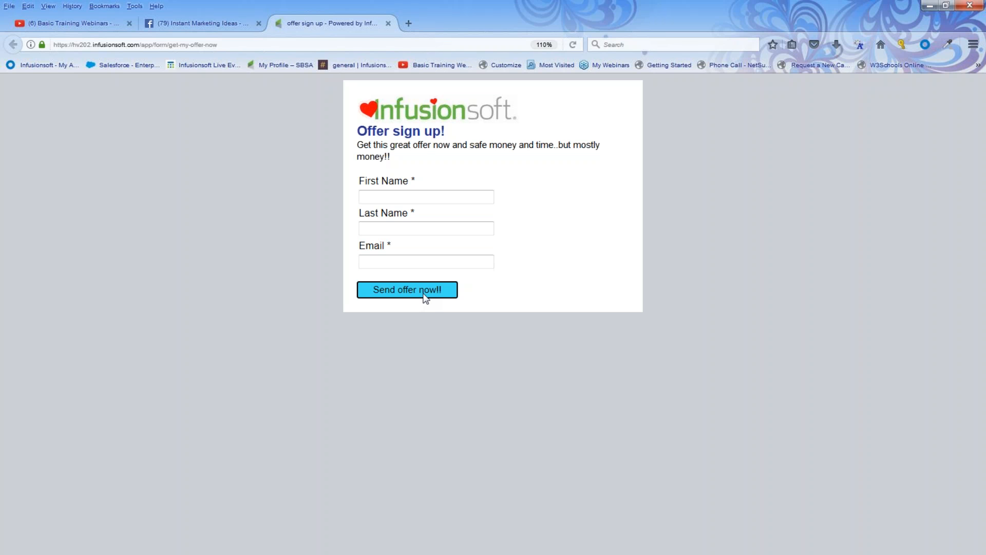
Review the browser tabs and switch back to the campaign builder in the other browser
{"action": "left_click", "coordinate": [104, 22]}
{"action": "left_click", "coordinate": [171, 21]}
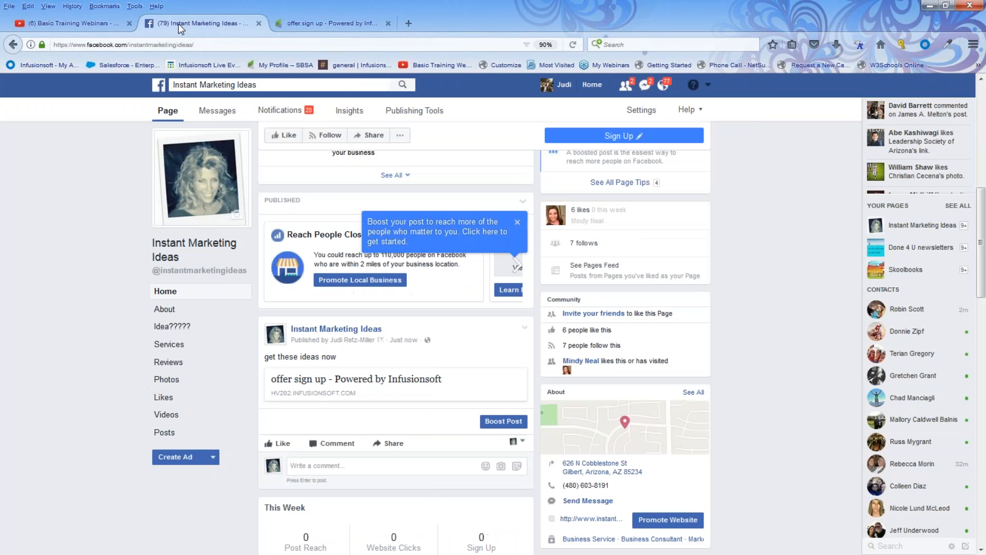
{"action": "left_click", "coordinate": [329, 23]}
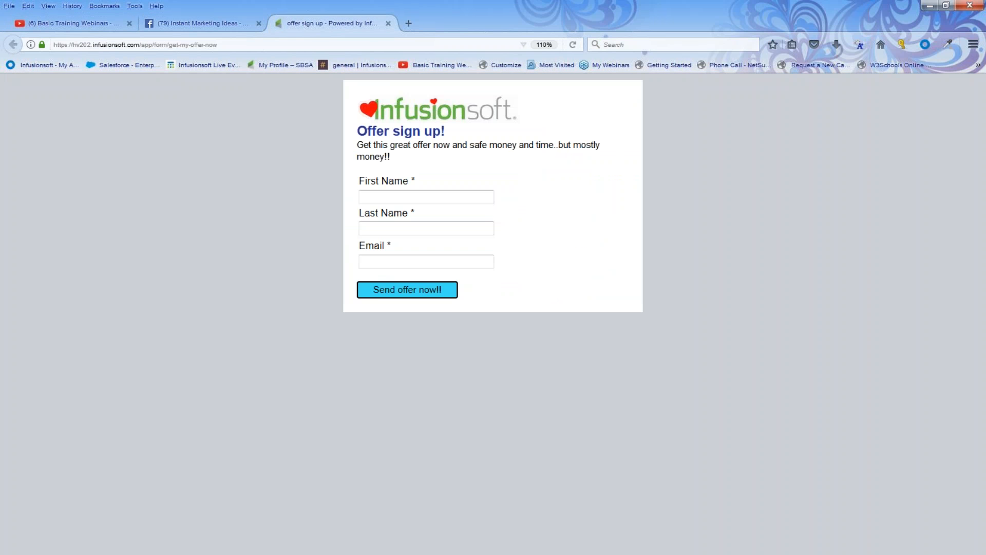
{"action": "left_click_drag", "start_coordinate": [218, 44], "coordinate": [42, 55]}
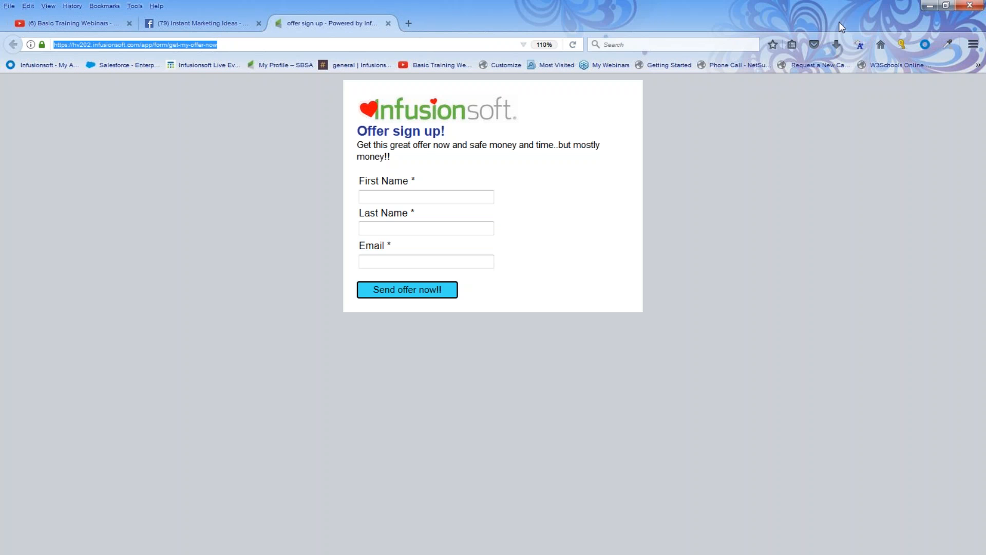
{"action": "left_click", "coordinate": [931, 7]}
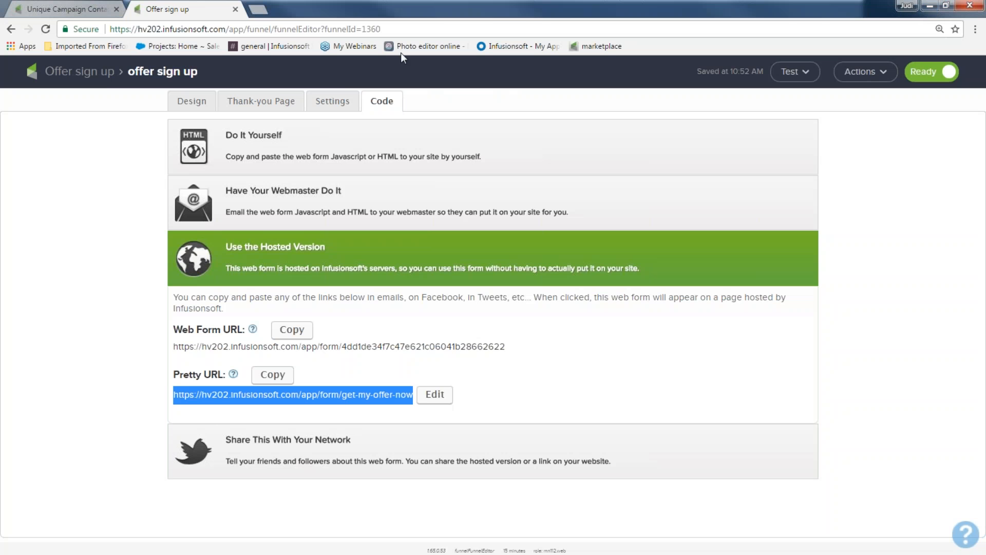
Open the welcome and offers series sequence and add a new Start followed by a Date Timer below the existing flow
{"action": "left_click", "coordinate": [92, 76]}
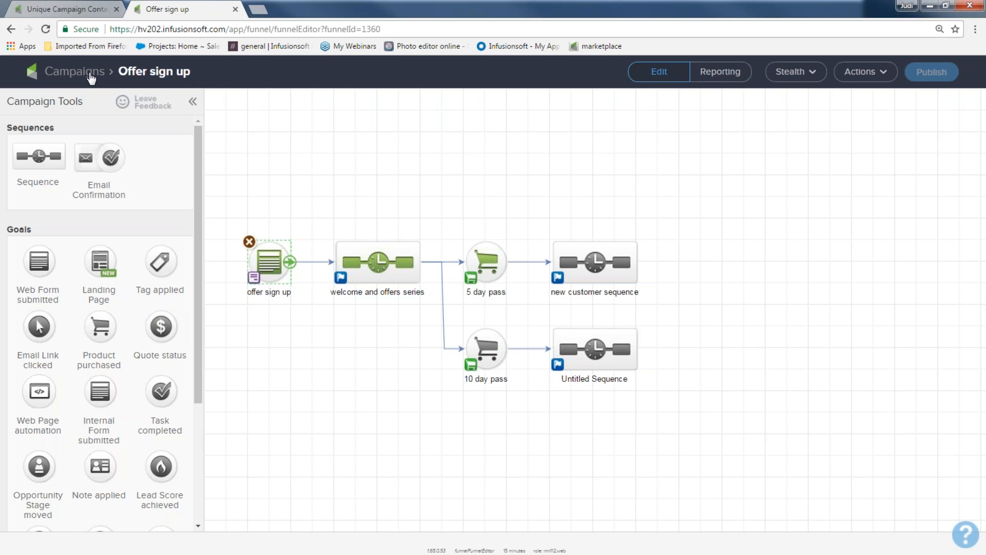
{"action": "double_click", "coordinate": [406, 262]}
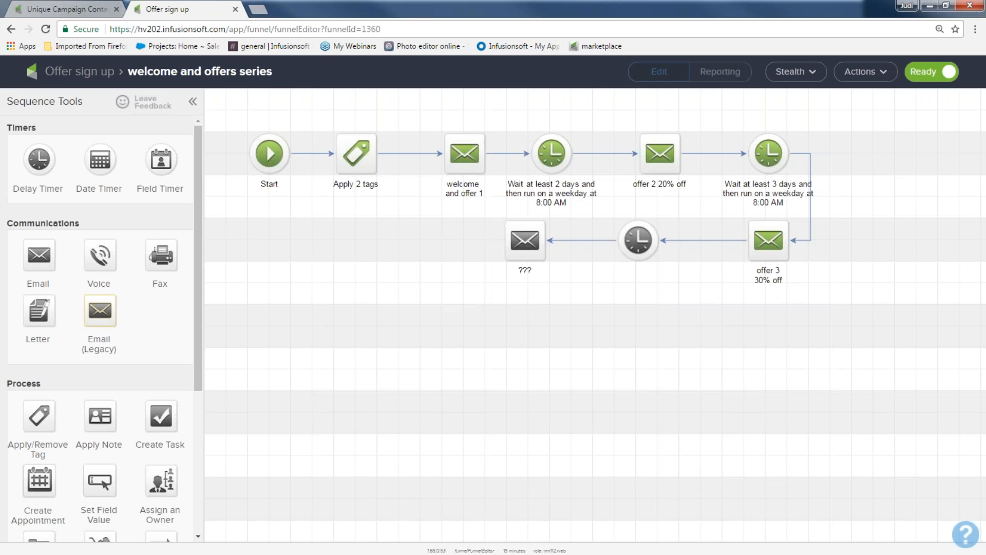
{"action": "left_click_drag", "start_coordinate": [222, 103], "coordinate": [879, 306]}
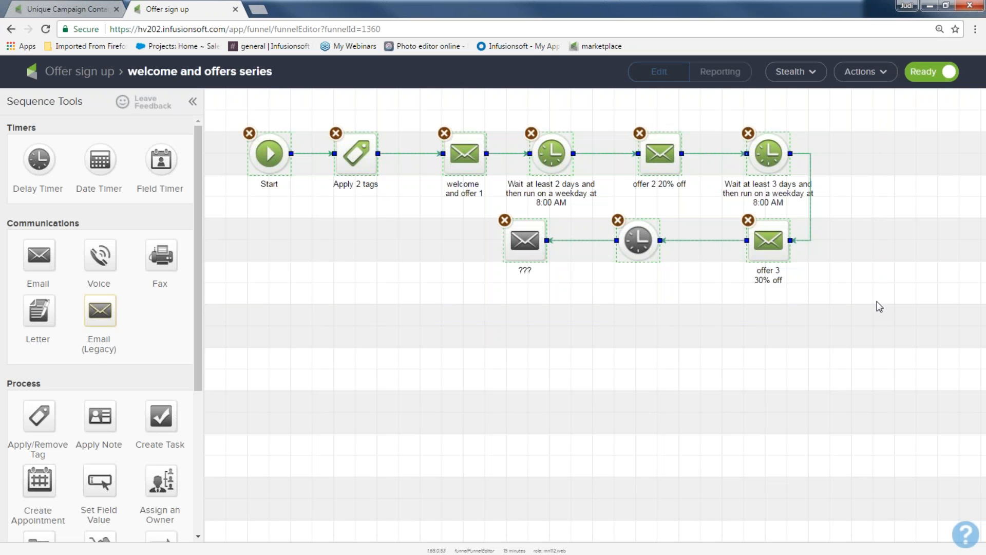
{"action": "scroll", "coordinate": [199, 440], "scroll_direction": "down", "scroll_amount": 5}
{"action": "left_click_drag", "start_coordinate": [41, 496], "coordinate": [250, 371]}
{"action": "scroll", "coordinate": [177, 345], "scroll_direction": "up", "scroll_amount": 5}
{"action": "left_click_drag", "start_coordinate": [101, 159], "coordinate": [354, 371]}
Set the new date timer to run on 5-15-2017 at 8:00 AM and save it
{"action": "double_click", "coordinate": [354, 371]}
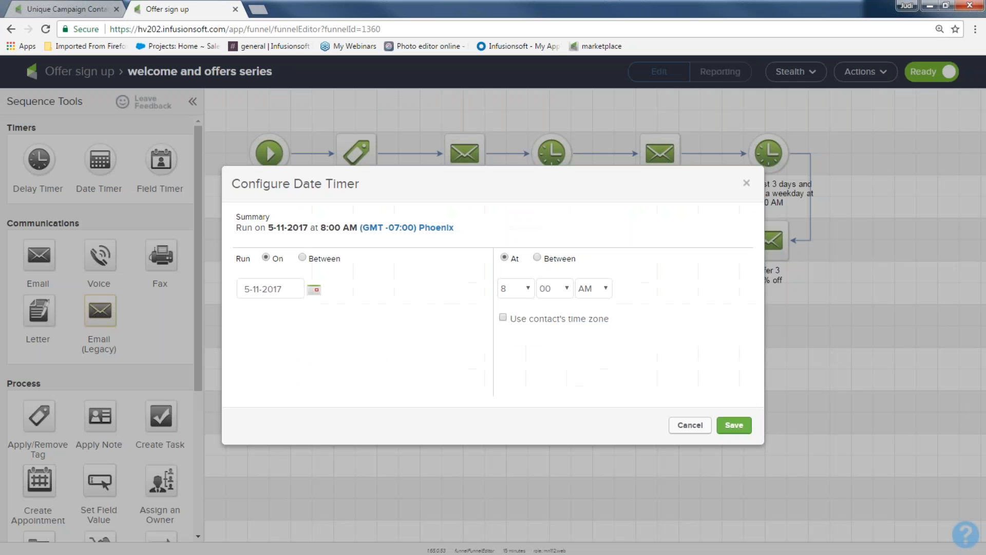
{"action": "left_click", "coordinate": [314, 289]}
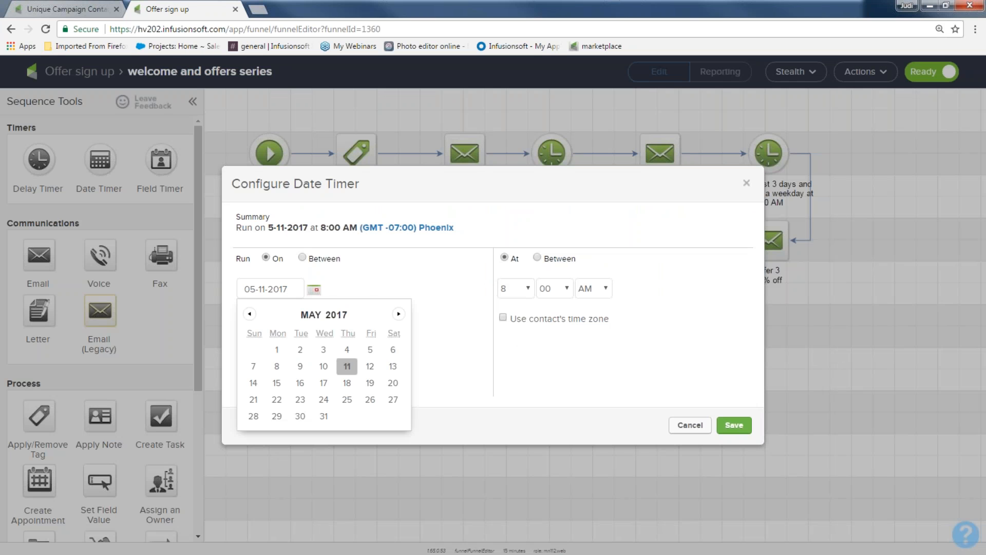
{"action": "left_click", "coordinate": [276, 383]}
{"action": "left_click", "coordinate": [735, 426]}
Add an email after the date timer and connect the timer to it
{"action": "left_click_drag", "start_coordinate": [39, 255], "coordinate": [452, 370]}
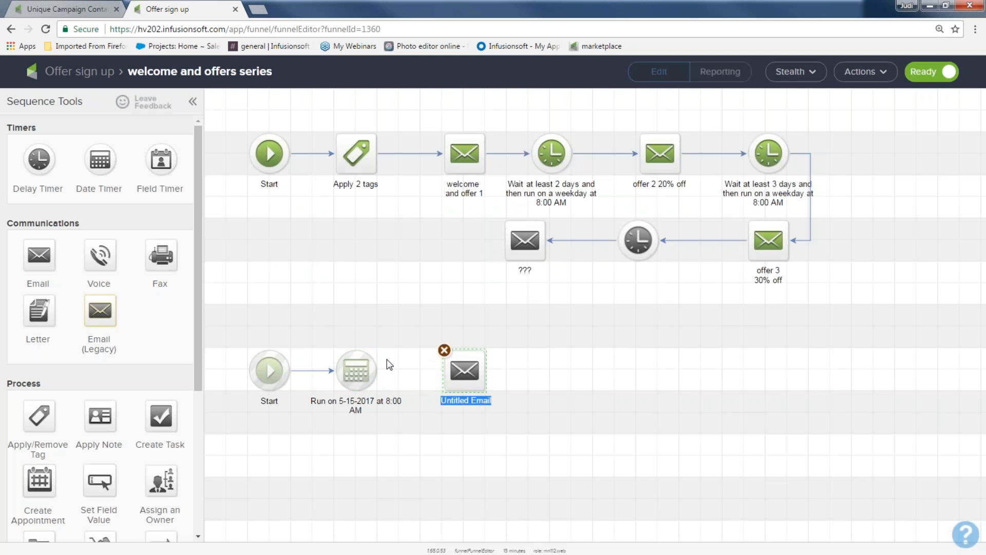
{"action": "left_click_drag", "start_coordinate": [380, 369], "coordinate": [462, 370]}
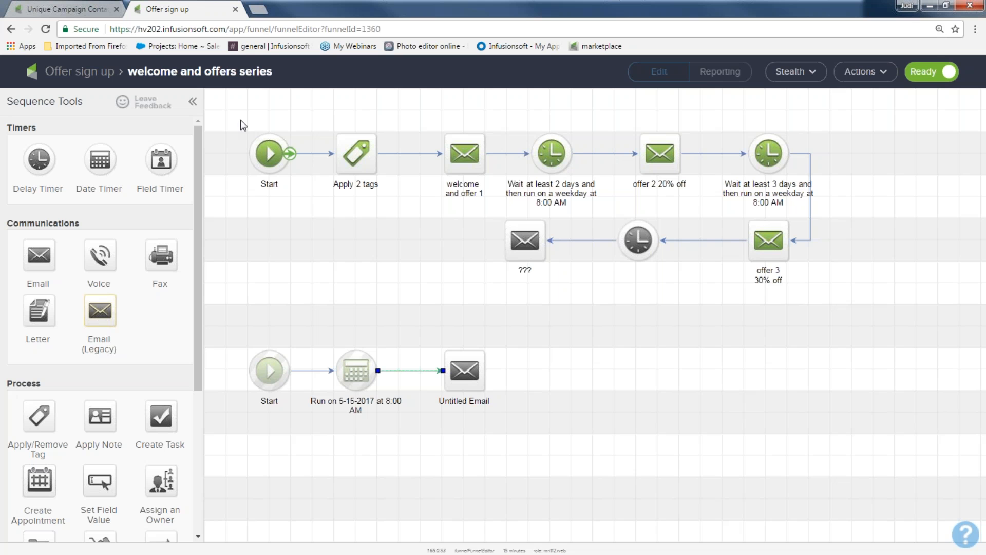
{"action": "left_click_drag", "start_coordinate": [234, 109], "coordinate": [490, 216]}
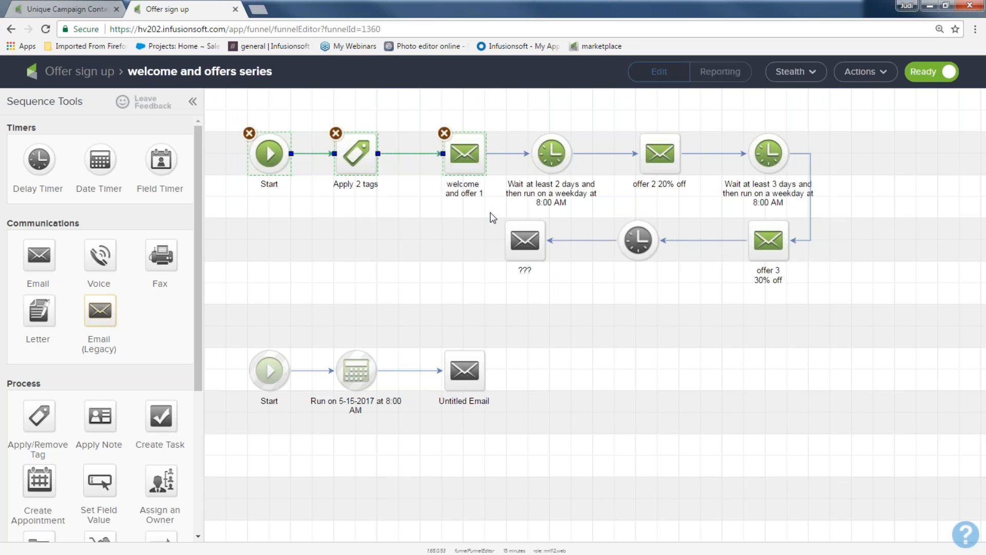
{"action": "left_click_drag", "start_coordinate": [499, 117], "coordinate": [583, 191]}
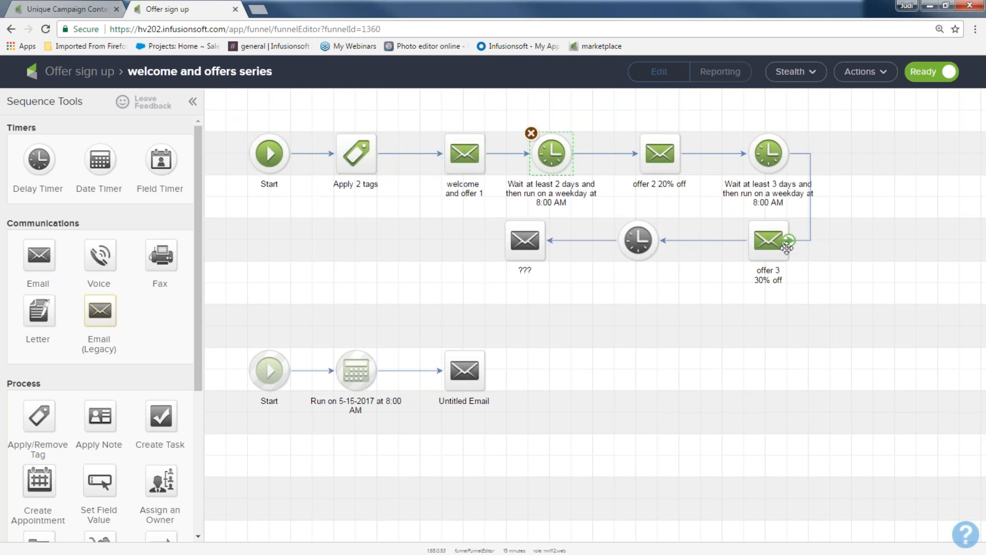
{"action": "left_click_drag", "start_coordinate": [234, 313], "coordinate": [510, 448]}
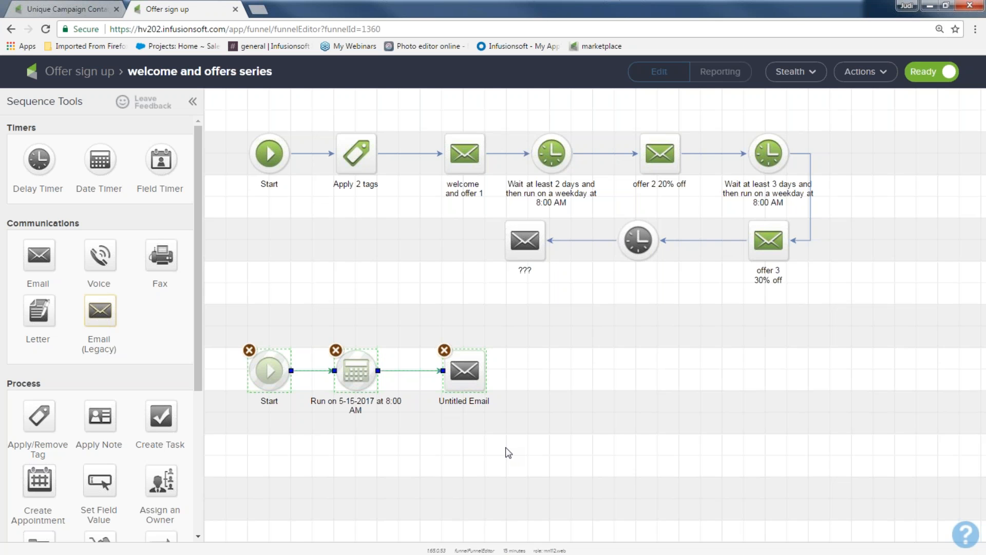
{"action": "left_click_drag", "start_coordinate": [101, 160], "coordinate": [400, 241]}
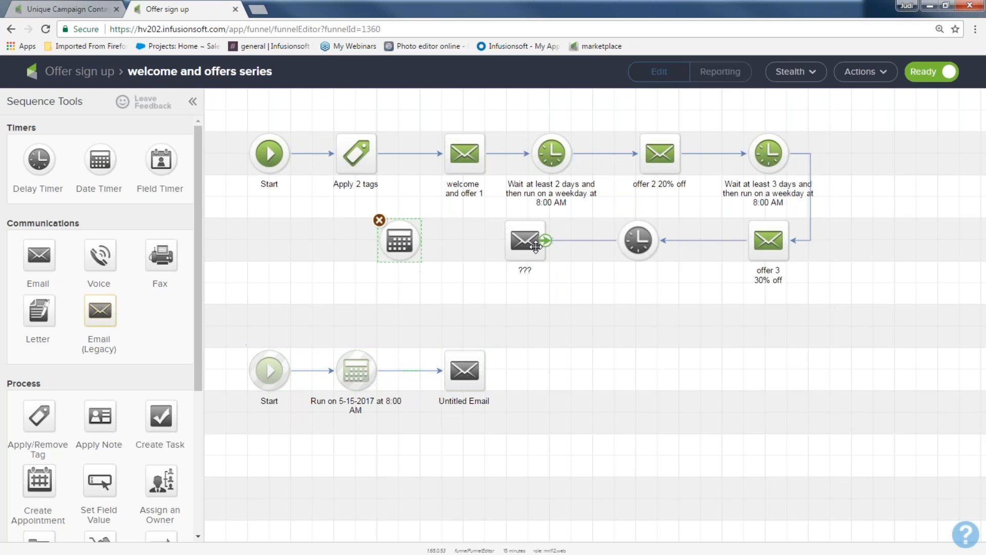
{"action": "left_click_drag", "start_coordinate": [544, 240], "coordinate": [396, 246]}
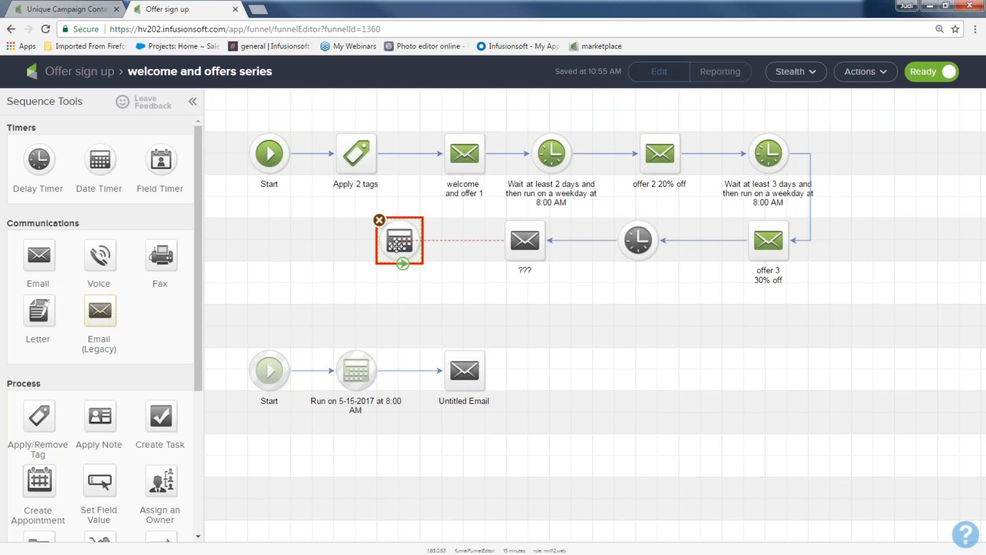
{"action": "left_click", "coordinate": [379, 220]}
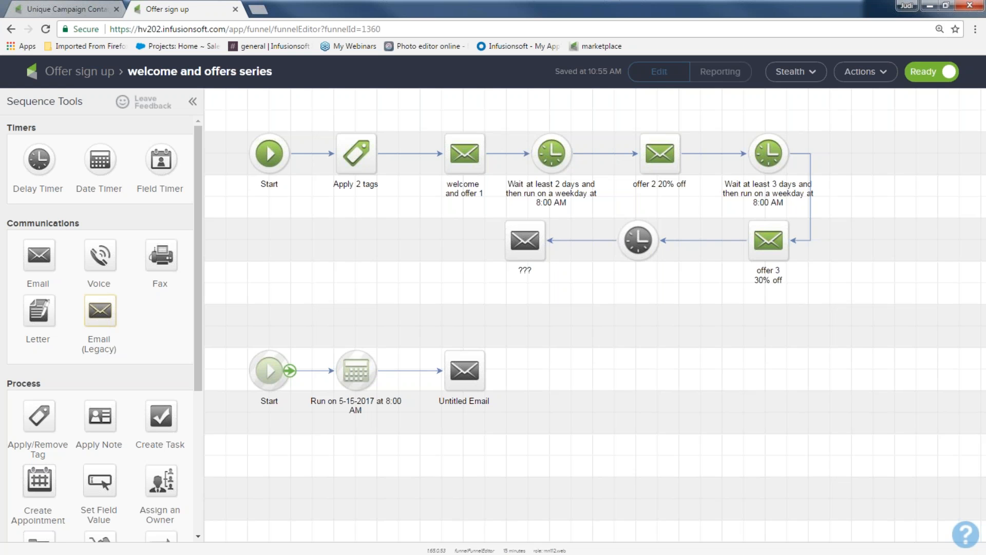
Open the welcome and offer 1 email and change its button text to "get it now"
{"action": "left_click", "coordinate": [66, 71]}
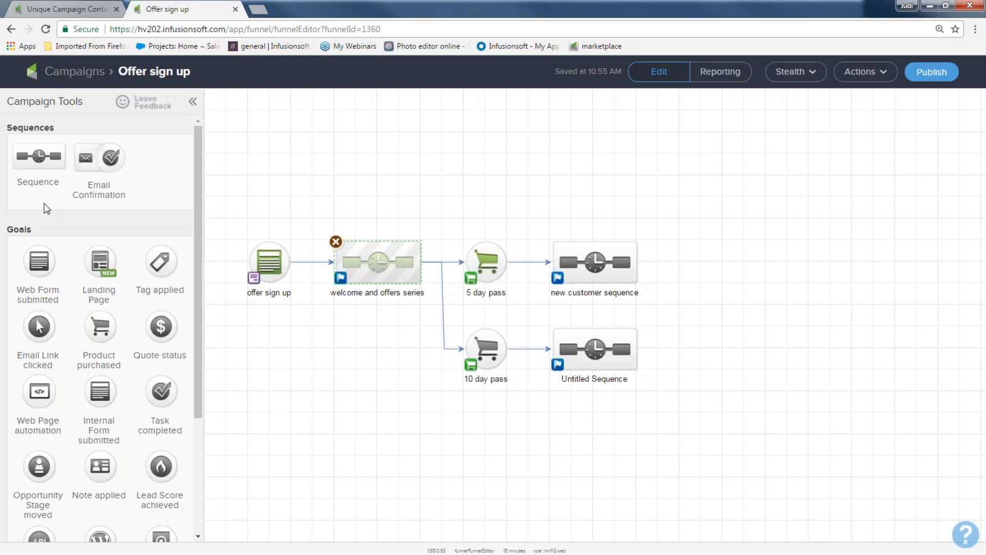
{"action": "double_click", "coordinate": [362, 259]}
{"action": "double_click", "coordinate": [469, 160]}
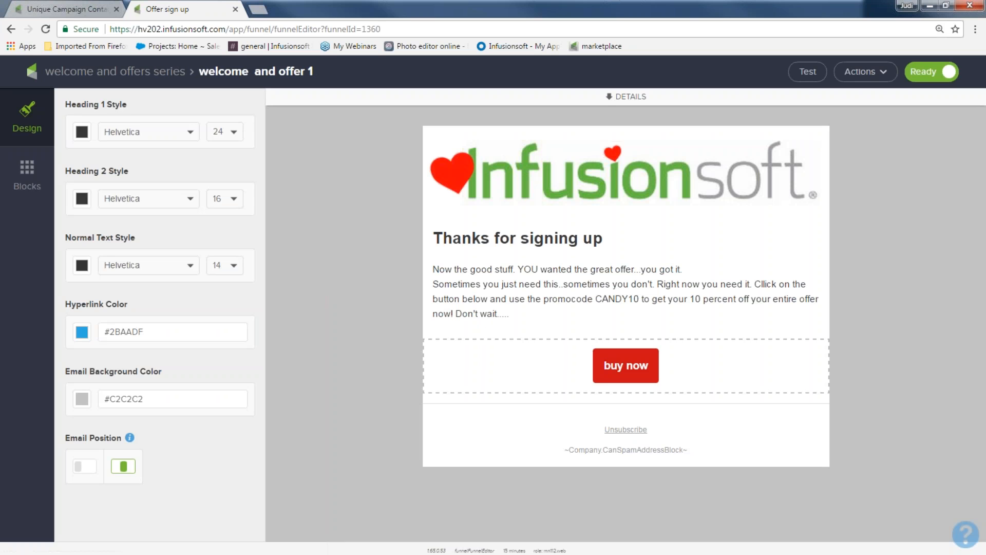
{"action": "left_click", "coordinate": [631, 365]}
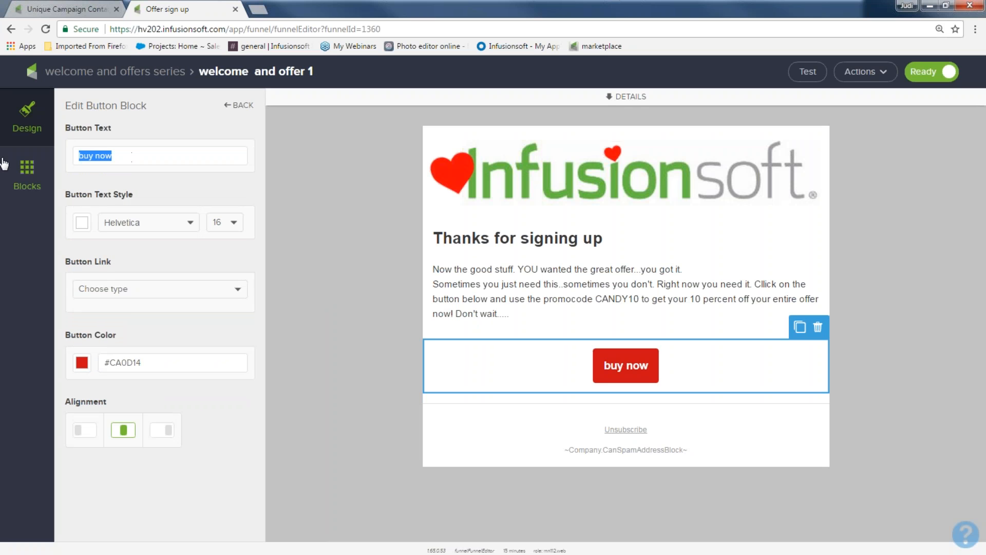
{"action": "type", "text": "get it now"}
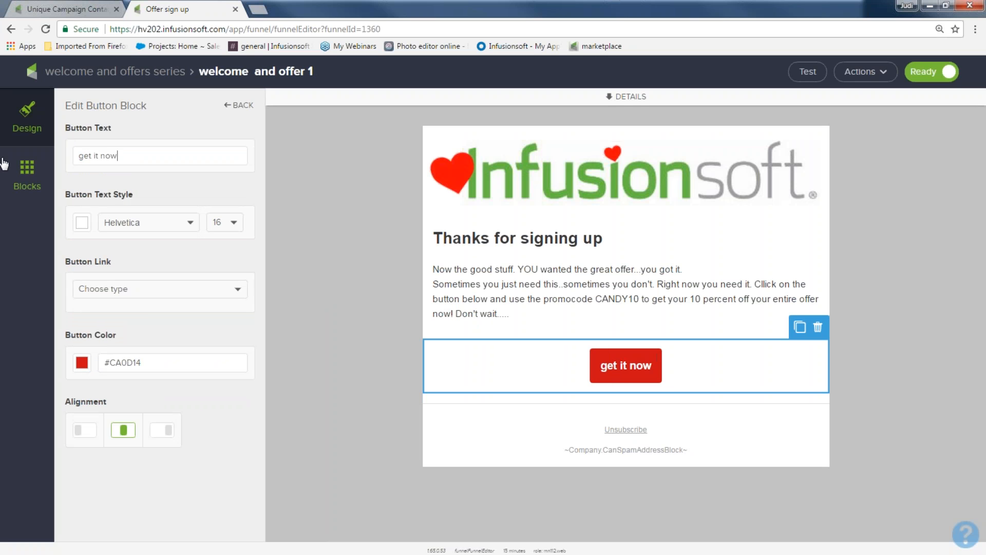
Go back to the campaign canvas and republish the Offer sign up campaign
{"action": "left_click", "coordinate": [114, 72]}
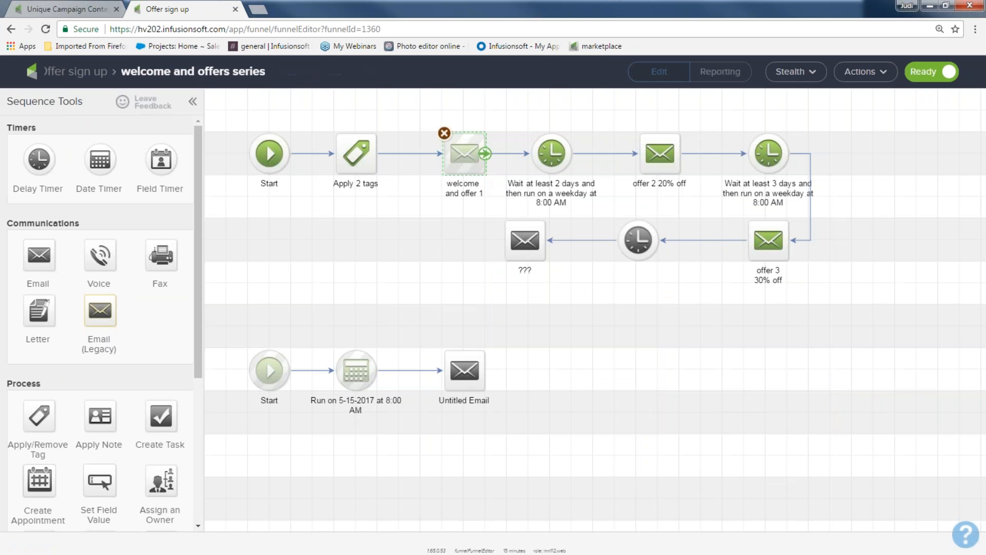
{"action": "left_click", "coordinate": [78, 71]}
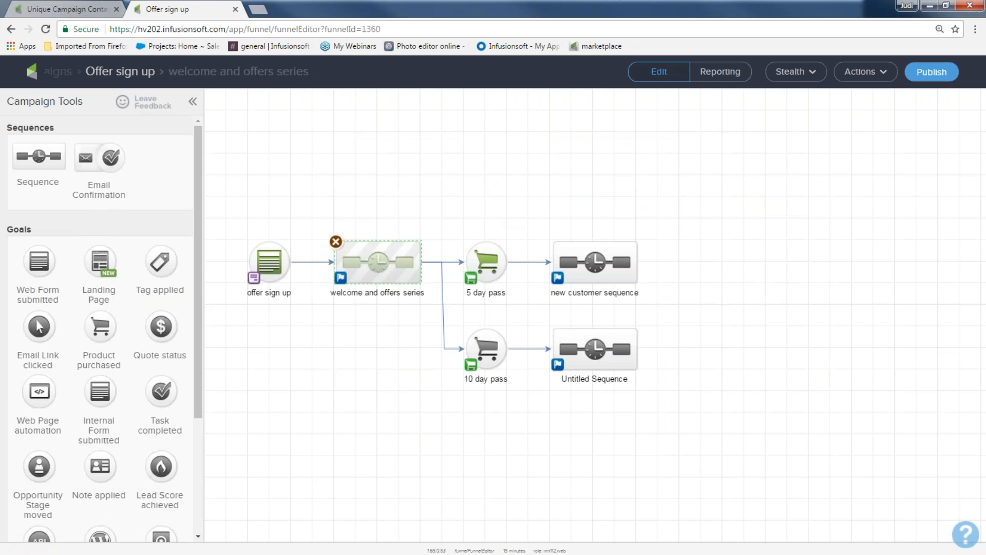
{"action": "left_click", "coordinate": [945, 72]}
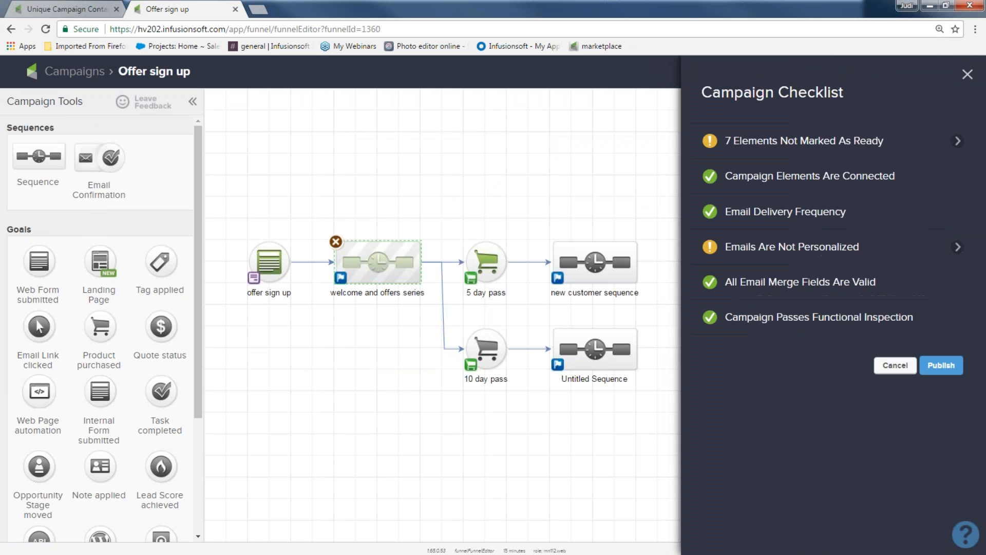
{"action": "left_click", "coordinate": [941, 365]}
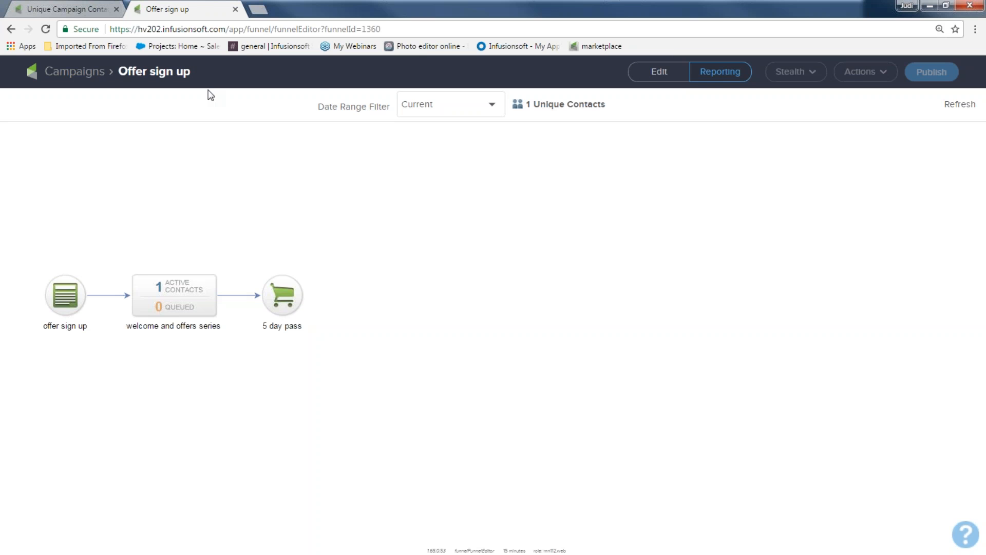
Leave the campaign editor and open the [AP-1] Customer Feedback campaign from the campaigns list
{"action": "left_click", "coordinate": [668, 72]}
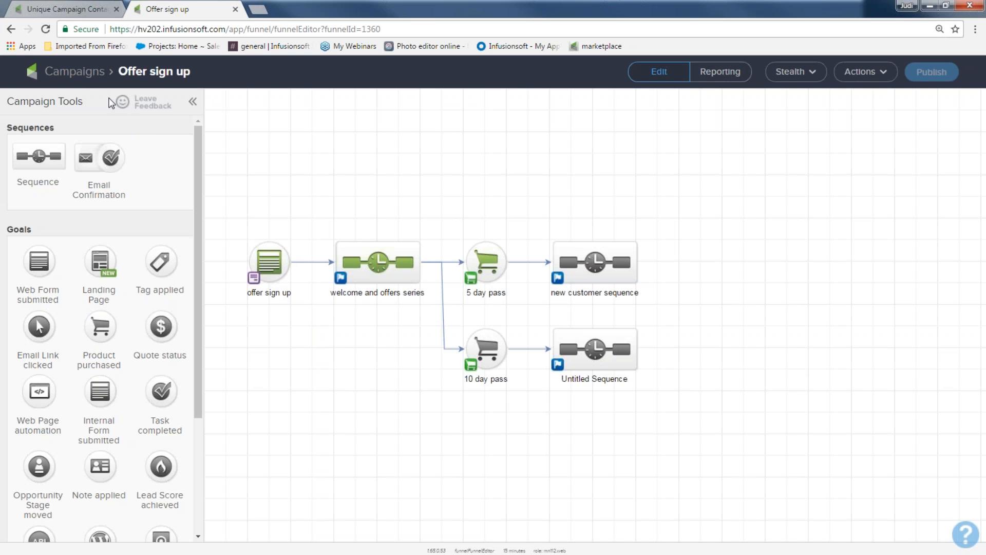
{"action": "left_click", "coordinate": [90, 74]}
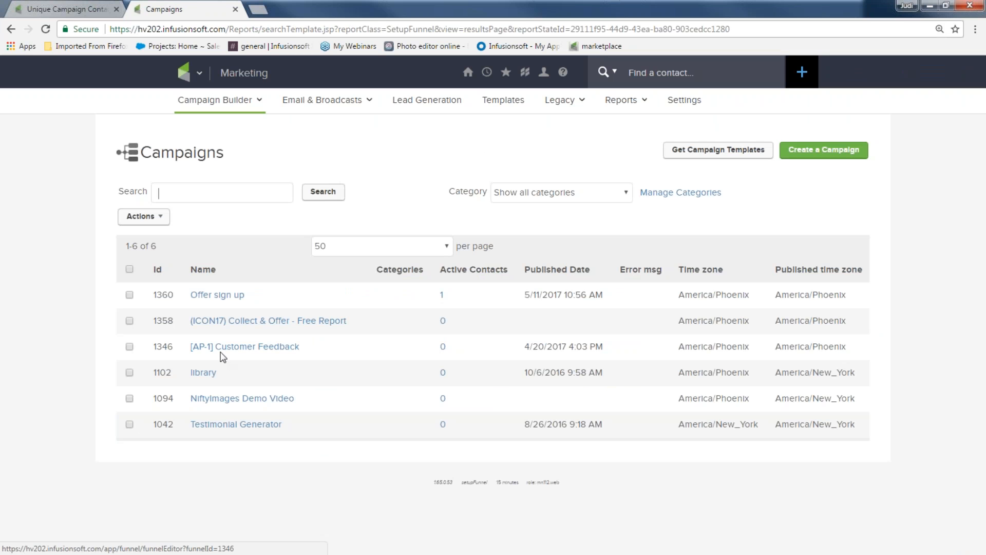
{"action": "left_click", "coordinate": [244, 347]}
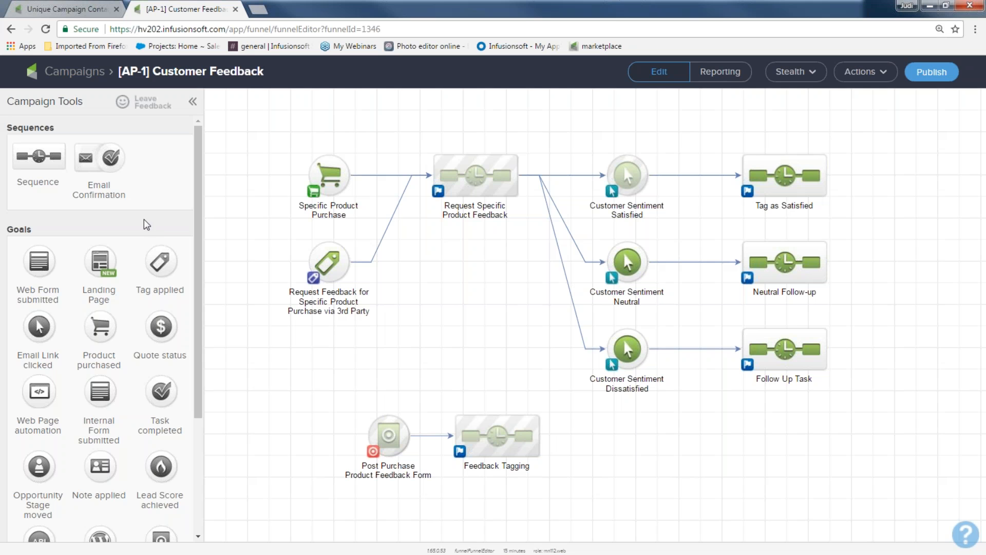
Add a new sequence to the Customer Feedback campaign canvas and open it for editing
{"action": "left_click_drag", "start_coordinate": [40, 152], "coordinate": [427, 270]}
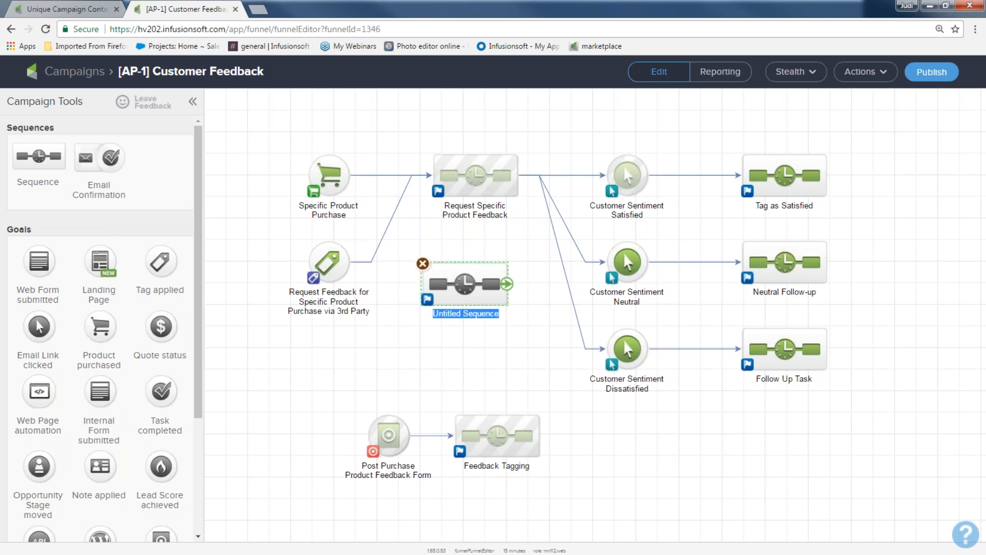
{"action": "double_click", "coordinate": [432, 277]}
Copy the sequence contents from the Offer sign up campaign into the new sequence
{"action": "left_click", "coordinate": [868, 75]}
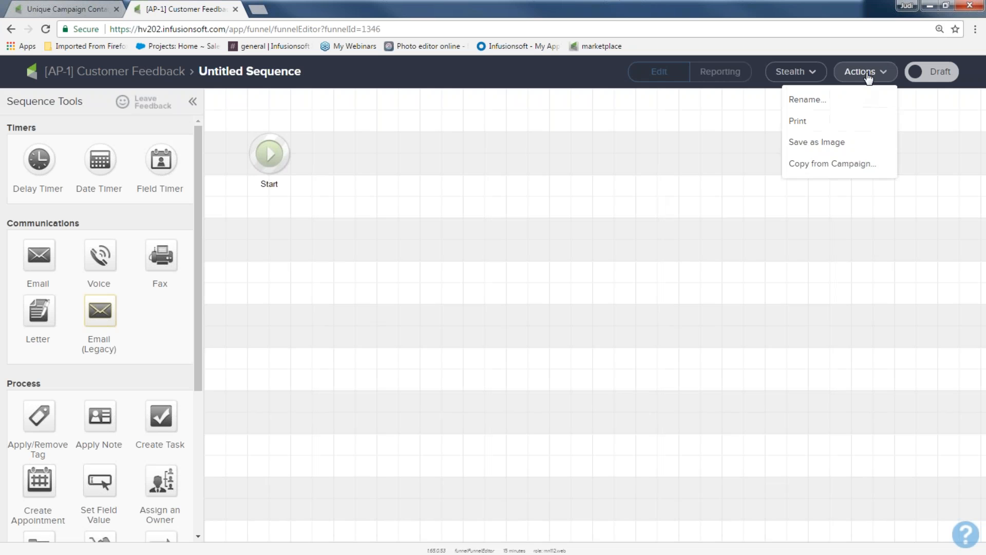
{"action": "left_click", "coordinate": [855, 166]}
{"action": "left_click", "coordinate": [509, 331]}
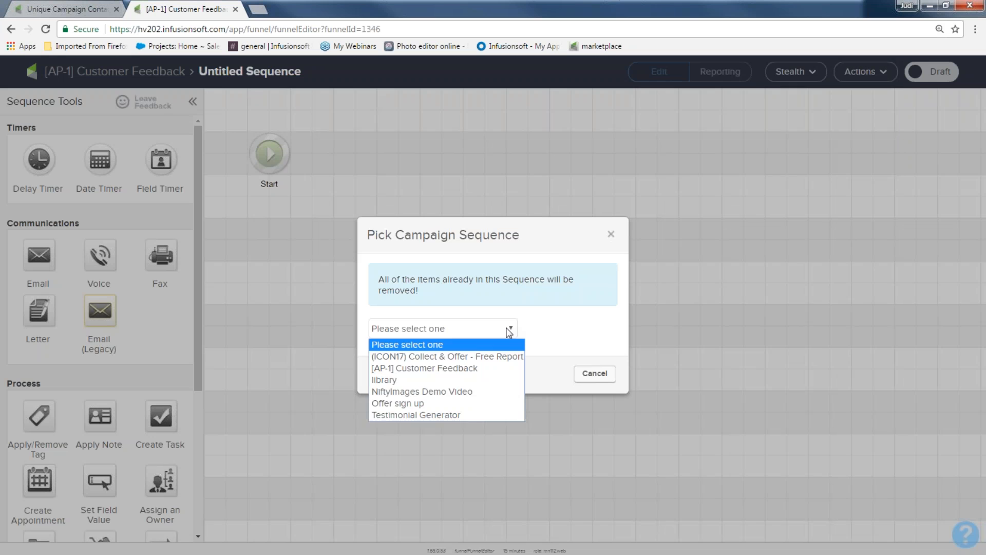
{"action": "left_click", "coordinate": [481, 399]}
{"action": "left_click", "coordinate": [512, 347]}
{"action": "left_click", "coordinate": [496, 379]}
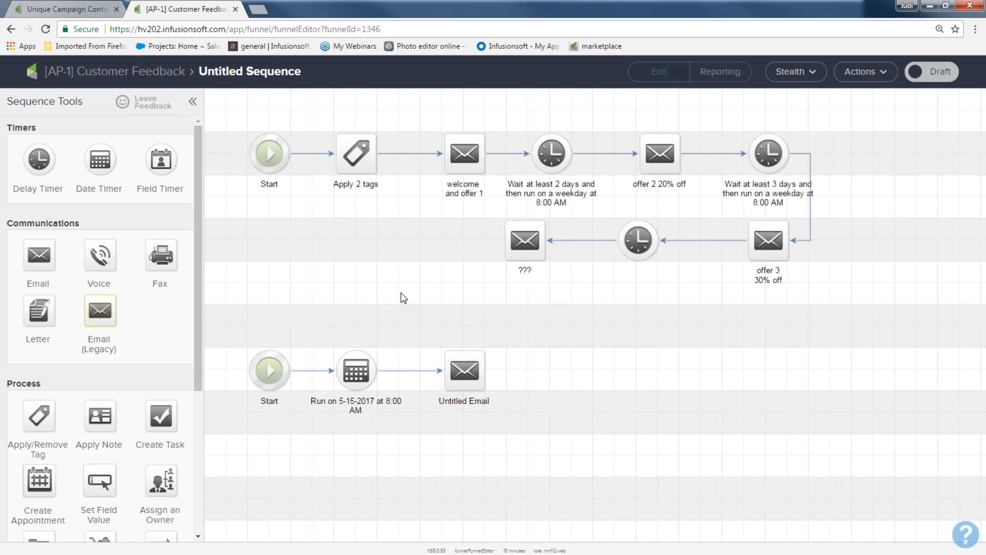
Open the copied welcome and offer 1 email to review it, then minimize the browser window
{"action": "double_click", "coordinate": [469, 166]}
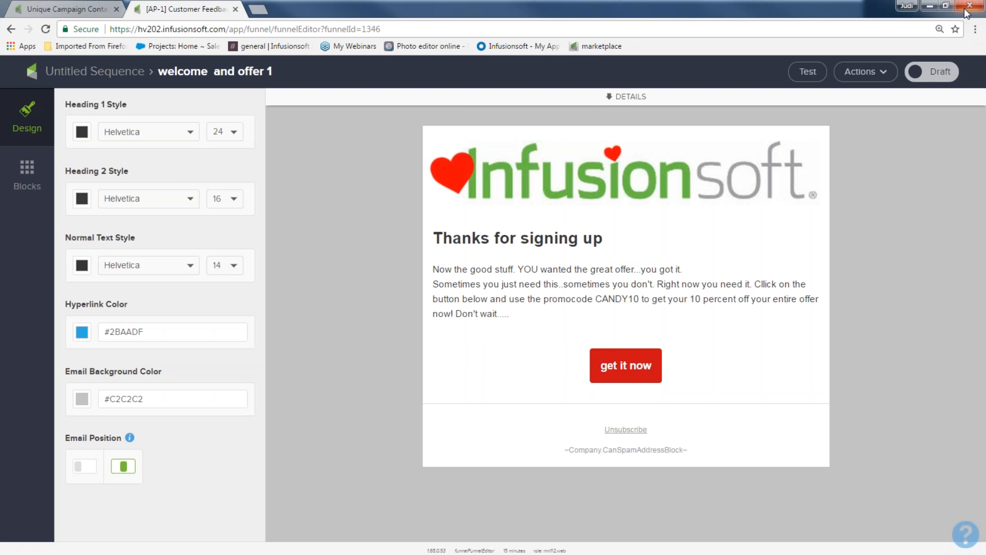
{"action": "left_click", "coordinate": [929, 6]}
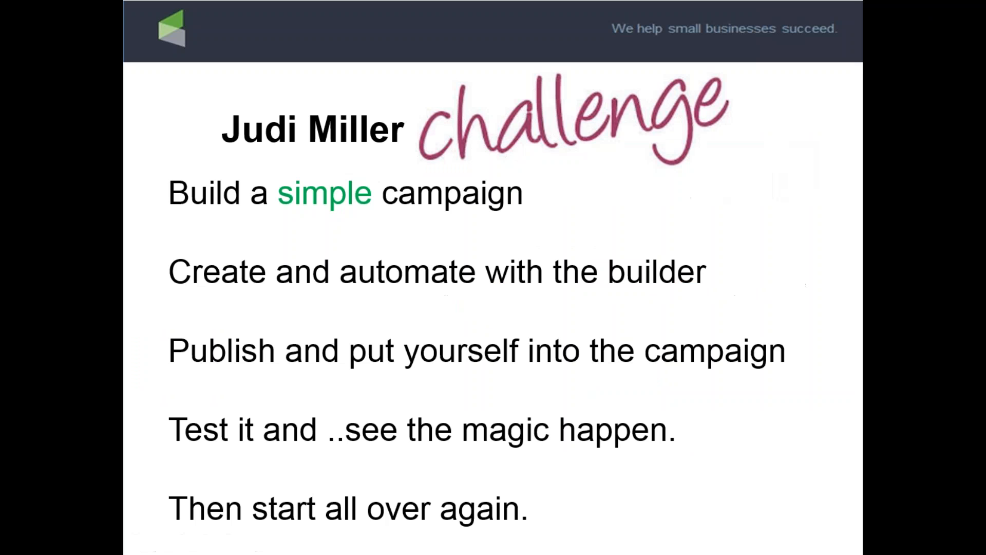
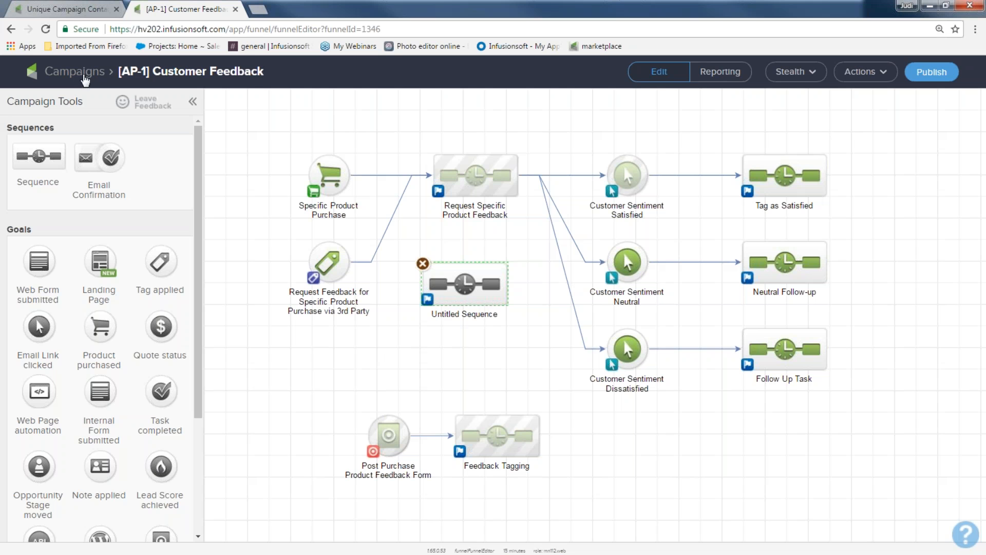
Return to the campaigns list and create a new campaign named "monthly reminders"
{"action": "left_click", "coordinate": [46, 29]}
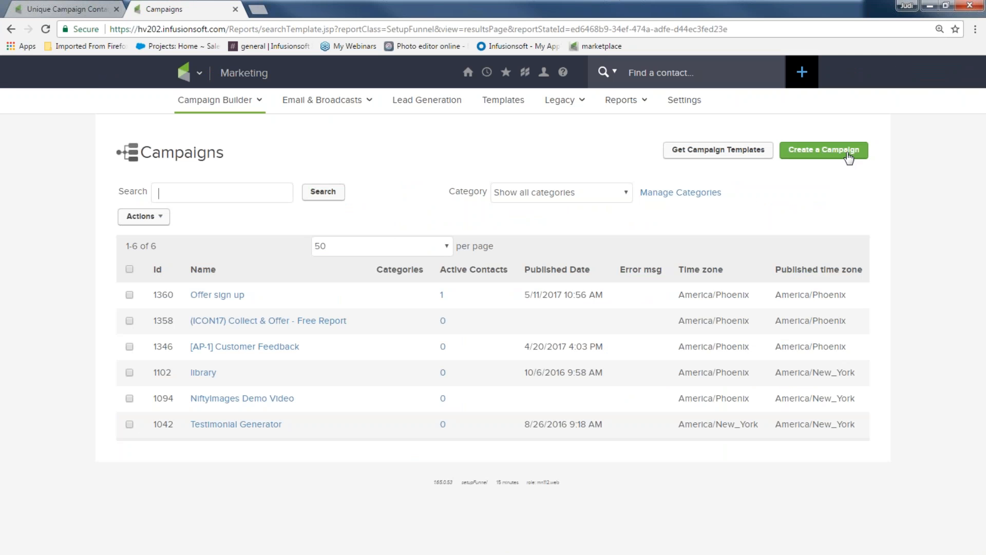
{"action": "left_click", "coordinate": [847, 154]}
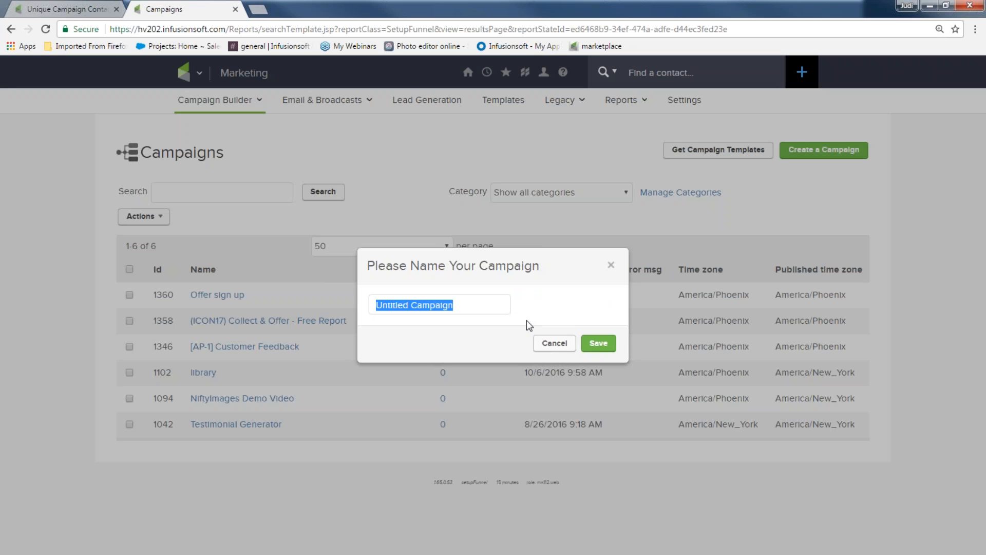
{"action": "type", "text": "monthly reminders"}
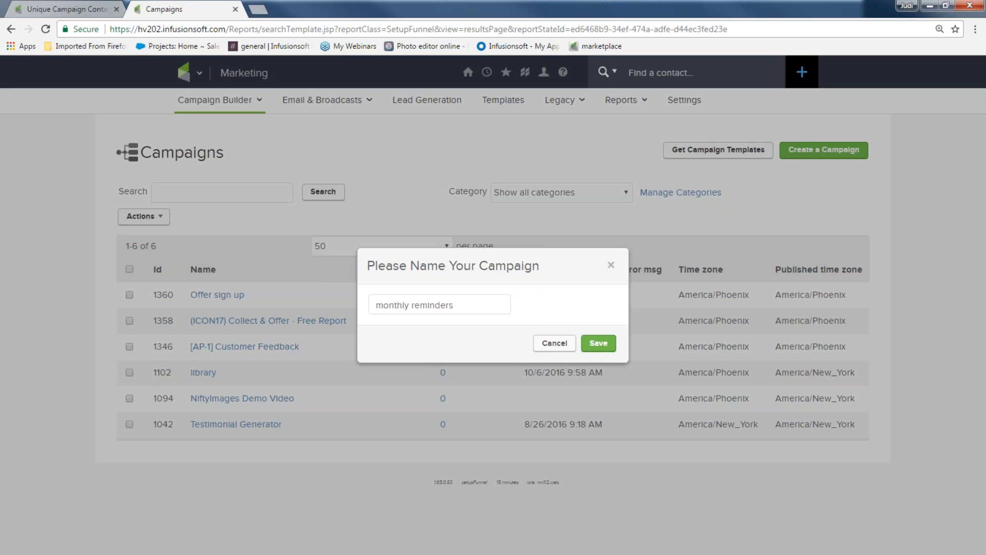
{"action": "left_click", "coordinate": [599, 343]}
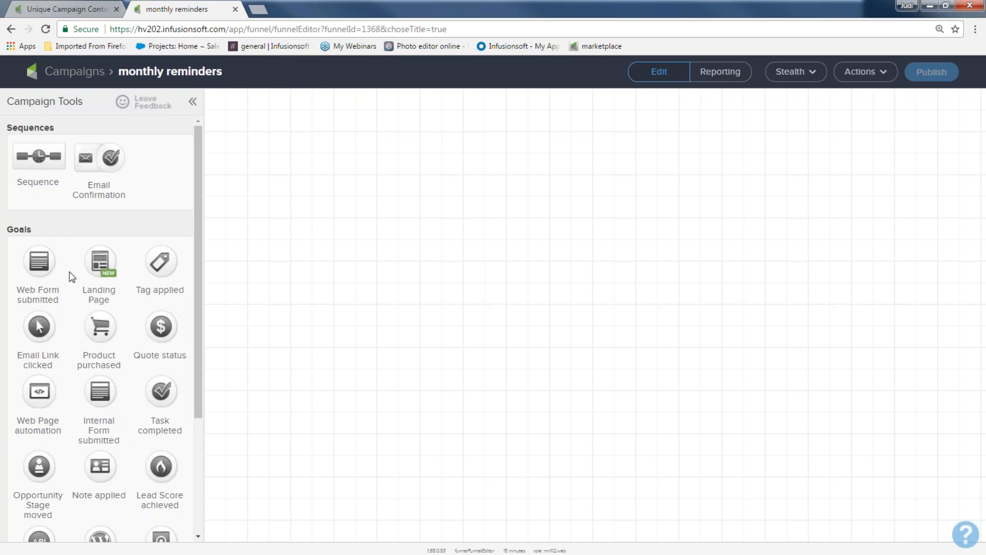
Add a Tag applied goal linked to a new sequence named "monthly reminders"
{"action": "left_click_drag", "start_coordinate": [160, 262], "coordinate": [295, 239]}
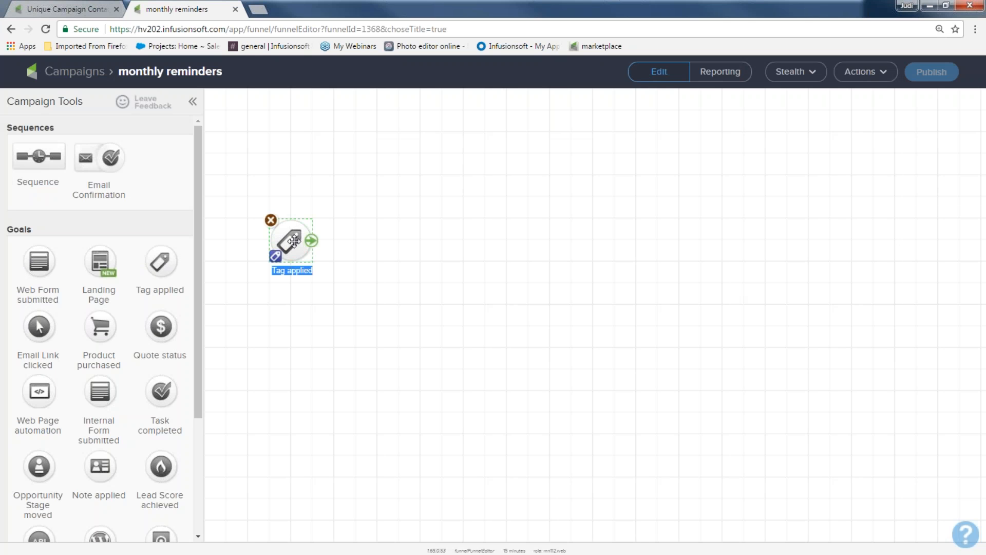
{"action": "left_click_drag", "start_coordinate": [48, 159], "coordinate": [374, 257]}
{"action": "mouse_move", "coordinate": [314, 244]}
{"action": "type", "text": "monthly reminders"}
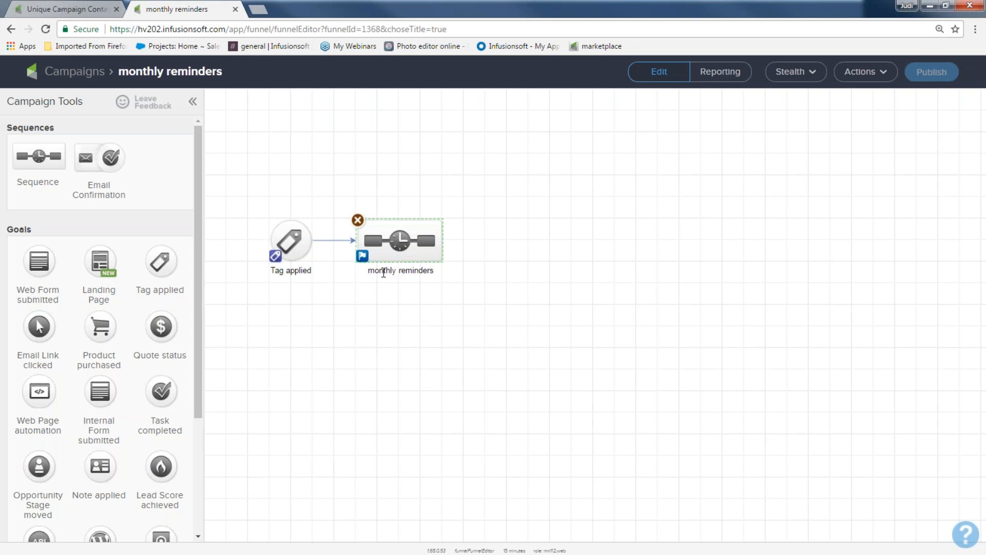
Open the sequence and add a date timer after Start set to run on 5-15-2017 at 8:00 AM
{"action": "double_click", "coordinate": [403, 240]}
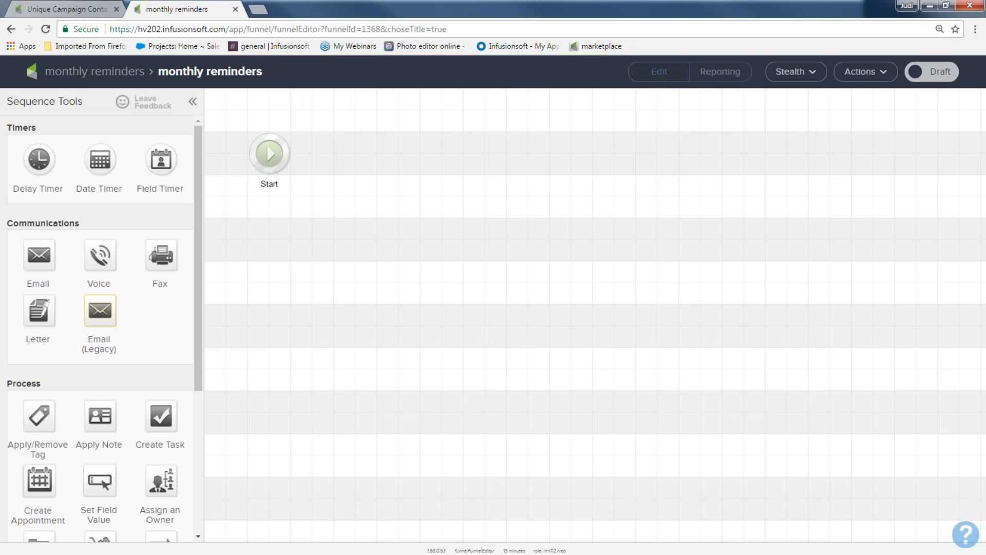
{"action": "mouse_move", "coordinate": [100, 160]}
{"action": "left_mouse_down"}
{"action": "mouse_move", "coordinate": [109, 160]}
{"action": "mouse_move", "coordinate": [100, 161]}
{"action": "left_mouse_up"}
{"action": "left_click_drag", "start_coordinate": [105, 162], "coordinate": [399, 154]}
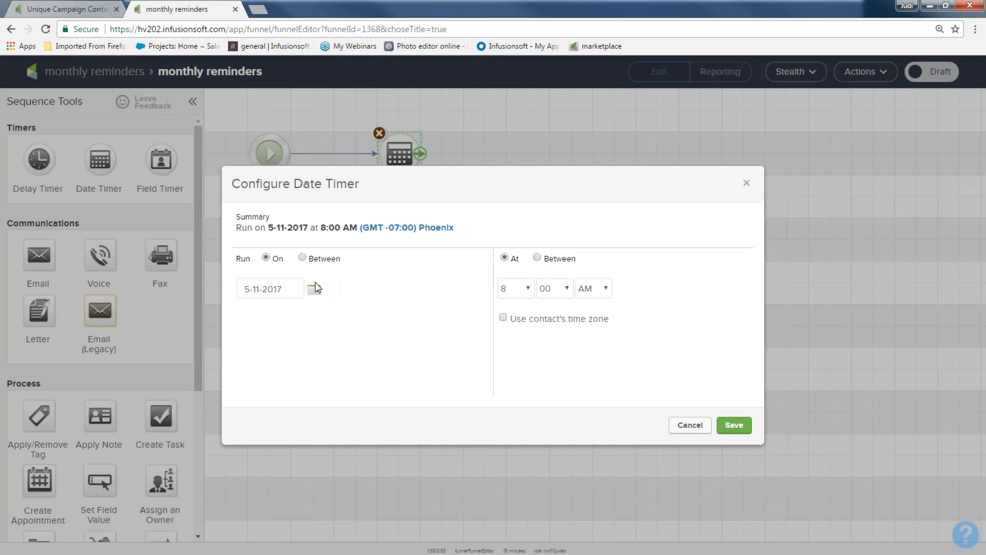
{"action": "left_click", "coordinate": [315, 289]}
{"action": "left_click", "coordinate": [278, 383]}
{"action": "left_click", "coordinate": [734, 425]}
Add an email after the timer, followed by a second date timer set to run on 6-15-2017 at 8:00 AM
{"action": "left_click_drag", "start_coordinate": [99, 309], "coordinate": [553, 153]}
{"action": "left_click_drag", "start_coordinate": [99, 159], "coordinate": [679, 149]}
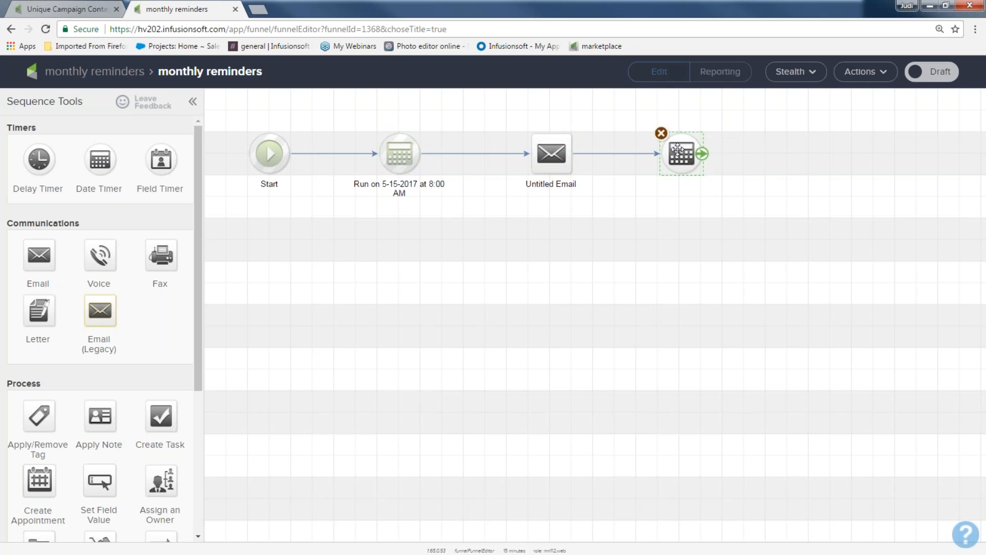
{"action": "double_click", "coordinate": [679, 149]}
{"action": "left_click", "coordinate": [314, 290]}
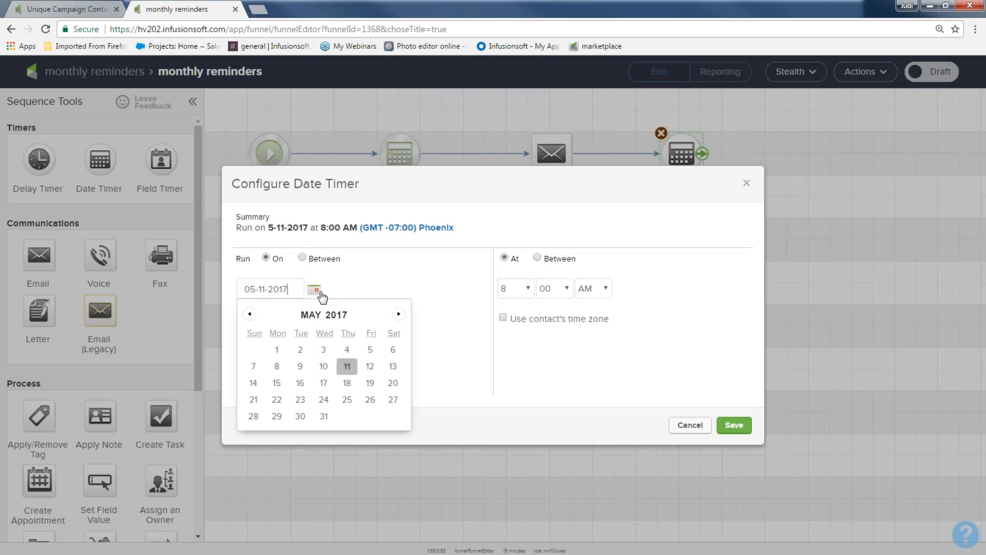
{"action": "left_click", "coordinate": [399, 314]}
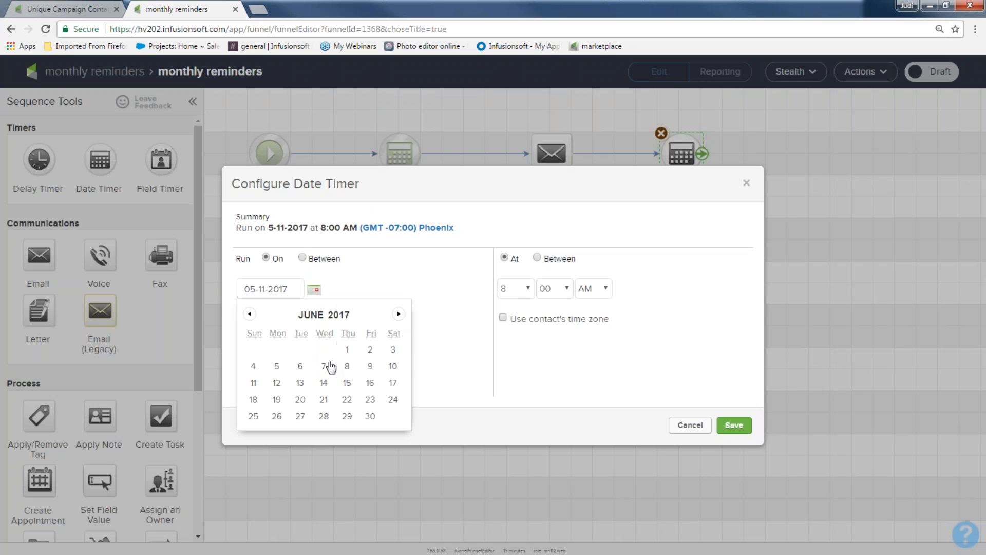
{"action": "left_click", "coordinate": [347, 383]}
{"action": "left_click", "coordinate": [734, 422]}
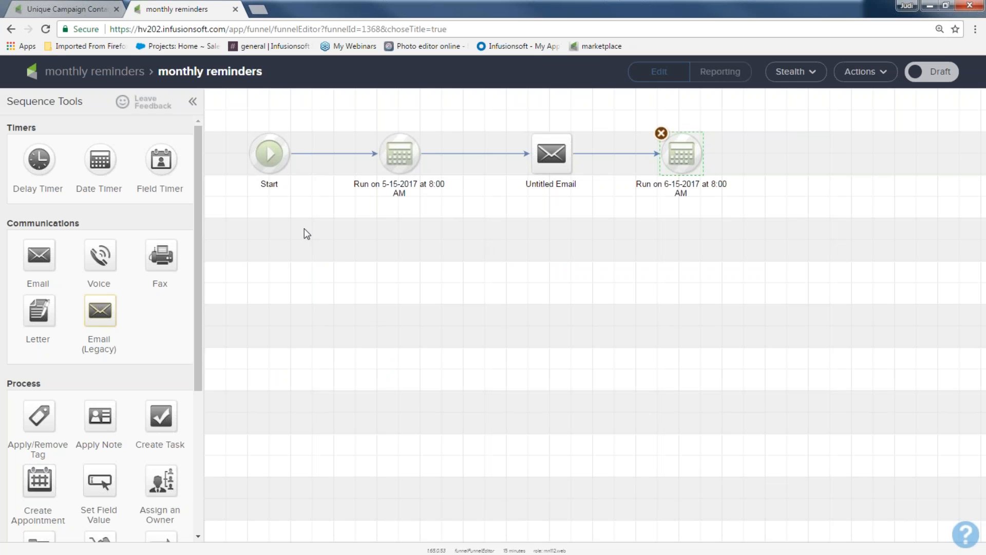
Add a second Start point on a new row below the first path
{"action": "scroll", "coordinate": [196, 349], "scroll_direction": "down", "scroll_amount": 3}
{"action": "left_click_drag", "start_coordinate": [36, 533], "coordinate": [268, 326]}
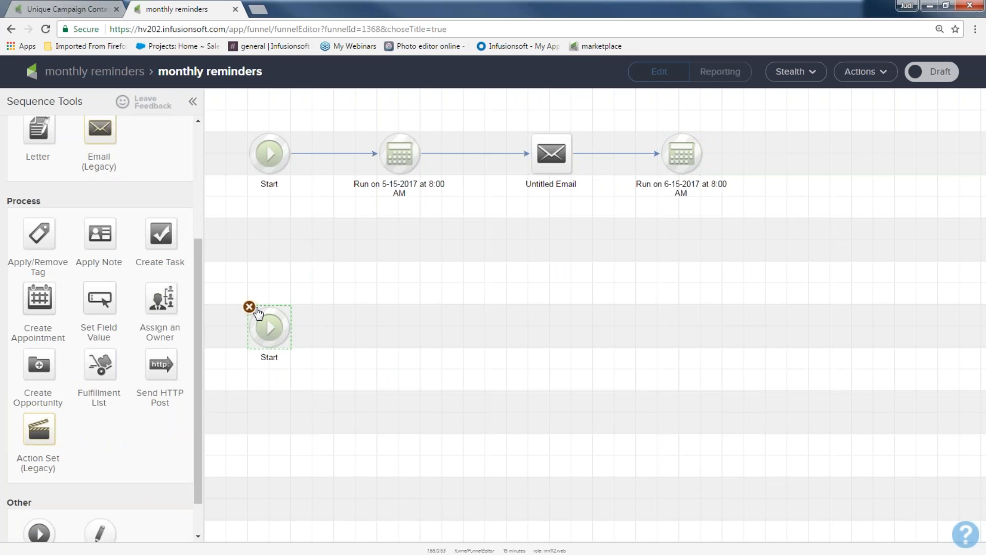
{"action": "scroll", "coordinate": [94, 434], "scroll_direction": "down", "scroll_amount": 1}
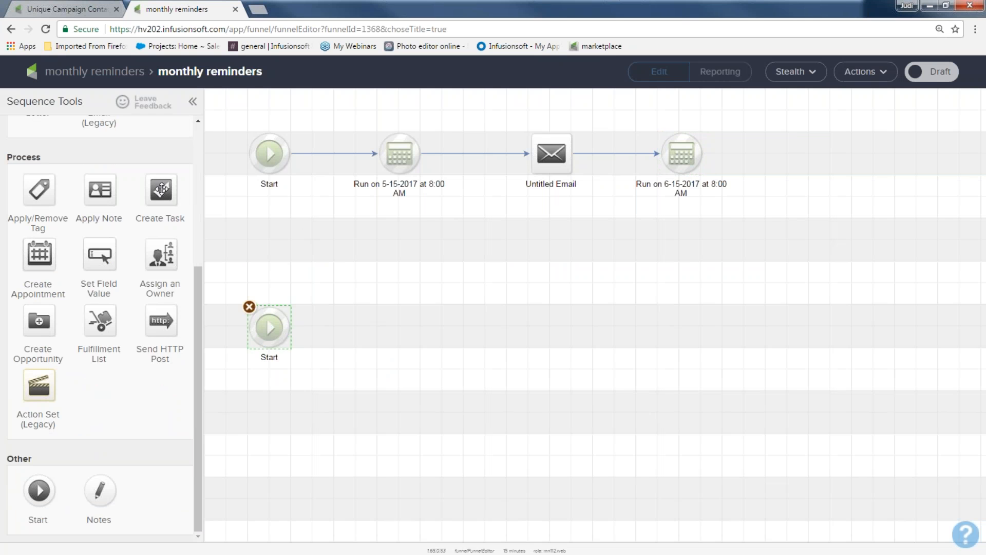
{"action": "scroll", "coordinate": [113, 235], "scroll_direction": "up", "scroll_amount": 4}
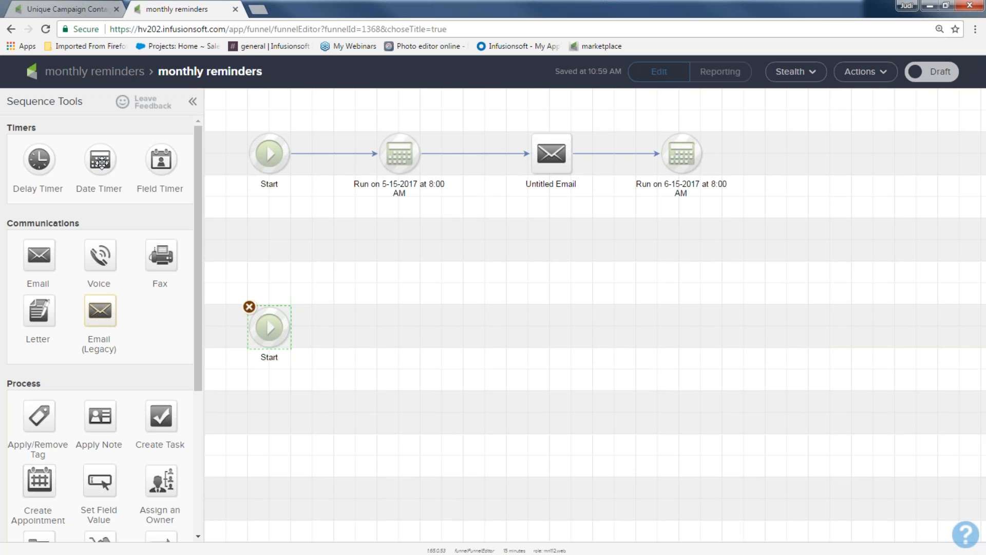
Connect a date timer after the second Start and set it to run on 5-15-2017 at 8:00 AM
{"action": "left_click_drag", "start_coordinate": [98, 159], "coordinate": [379, 328]}
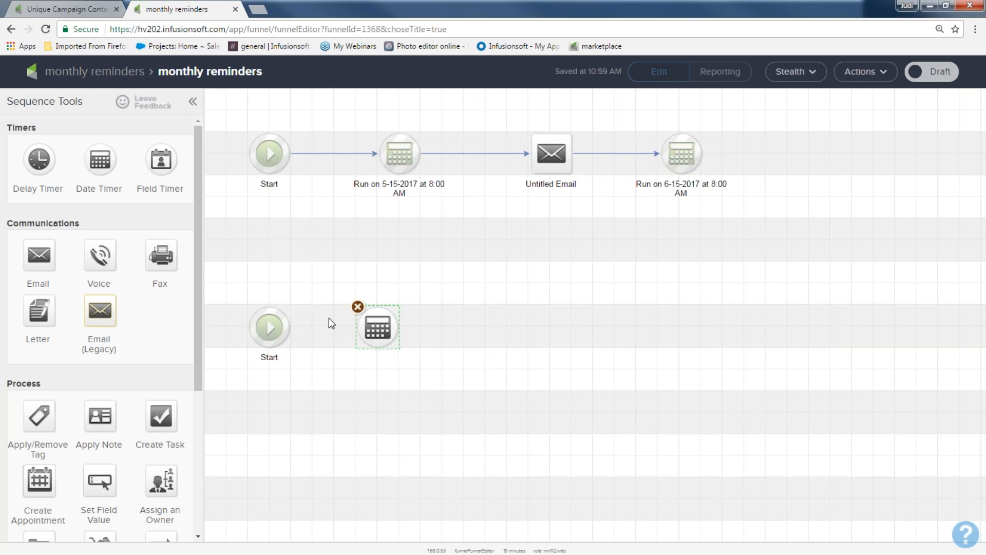
{"action": "left_click_drag", "start_coordinate": [290, 327], "coordinate": [378, 327]}
{"action": "double_click", "coordinate": [375, 327]}
{"action": "left_click", "coordinate": [314, 290]}
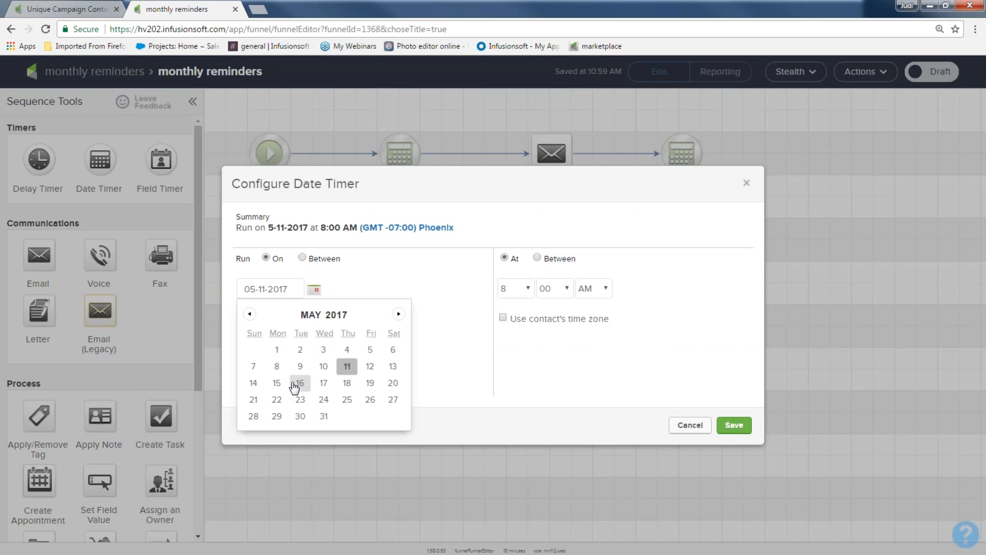
{"action": "left_click", "coordinate": [277, 382]}
{"action": "left_click", "coordinate": [720, 424]}
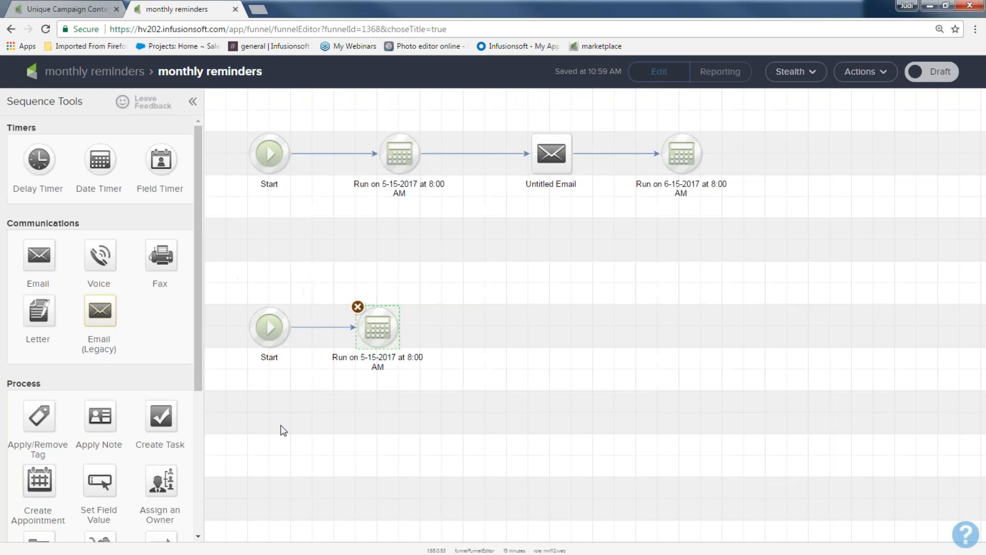
Add a Create Task step connected after the second path's timer
{"action": "left_click_drag", "start_coordinate": [160, 418], "coordinate": [486, 328]}
{"action": "mouse_move", "coordinate": [409, 328]}
{"action": "left_click_drag", "start_coordinate": [400, 330], "coordinate": [486, 329]}
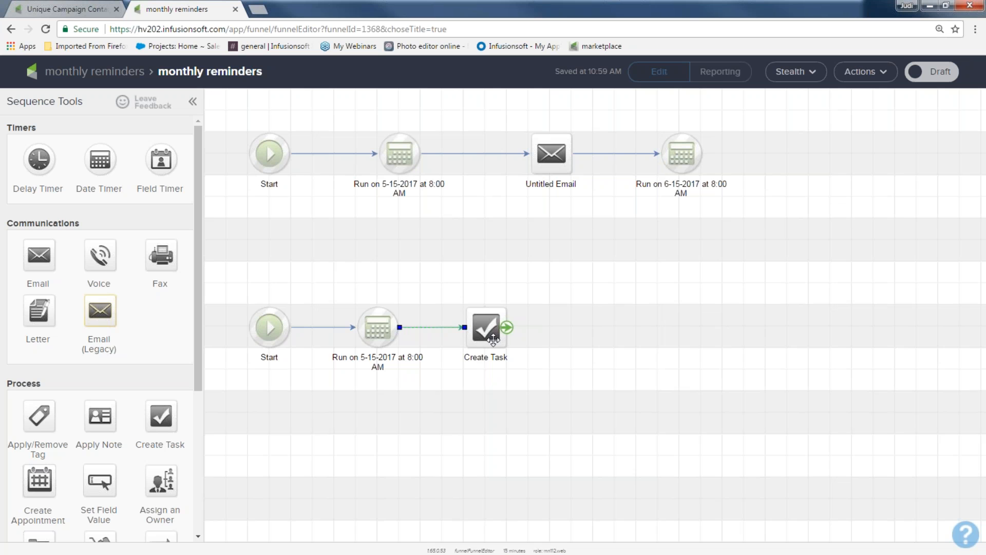
Open the task and set its type to Other and its title to "Send out newsletter"
{"action": "double_click", "coordinate": [492, 338]}
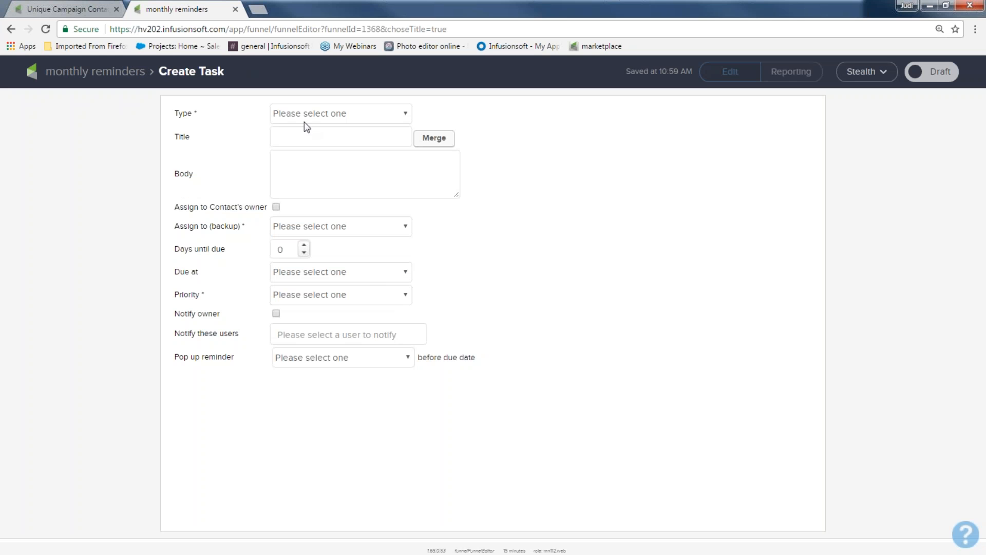
{"action": "left_click", "coordinate": [304, 120]}
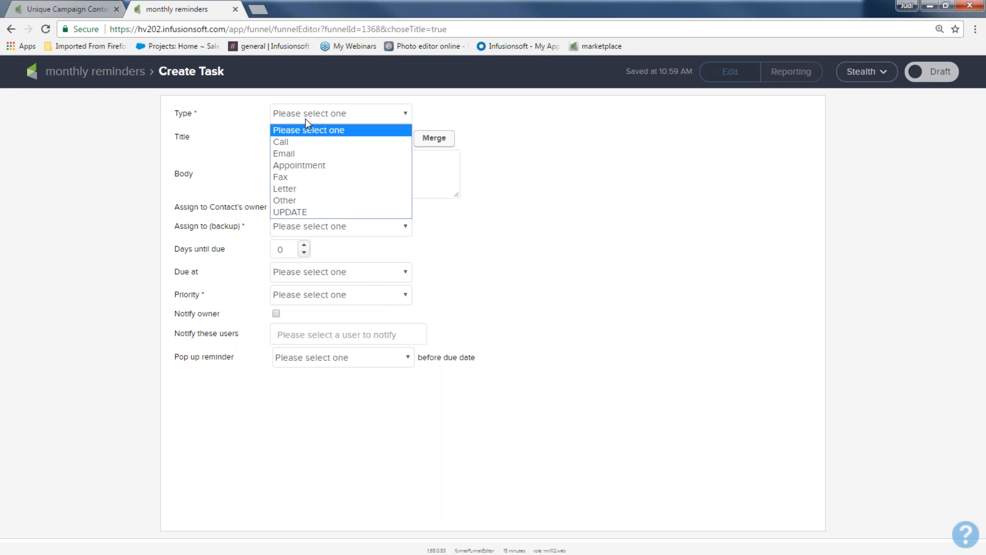
{"action": "left_click", "coordinate": [296, 201]}
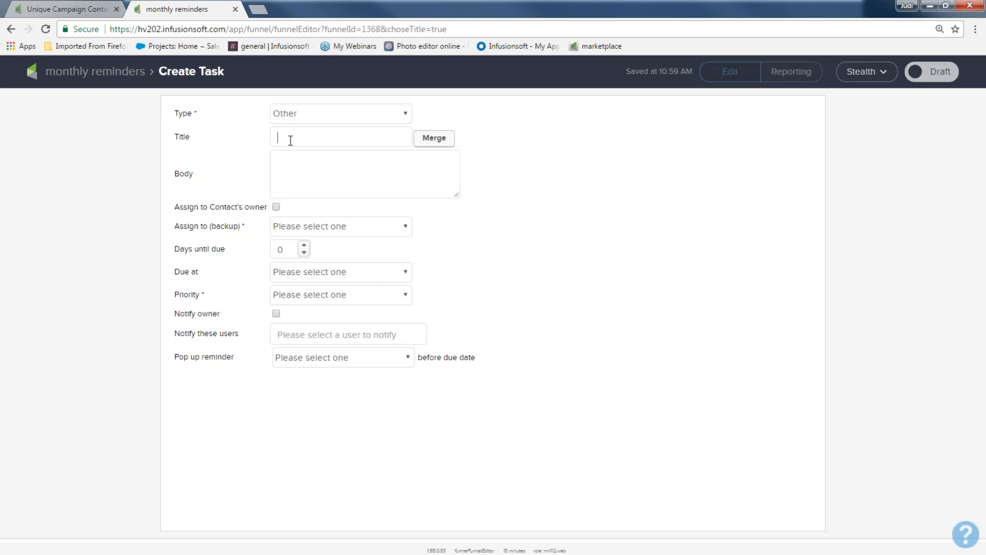
{"action": "type", "text": "Send out newsletter"}
Set the task body to "Send out the monthly newsletter to the people with the NL tag"
{"action": "left_click", "coordinate": [305, 160]}
{"action": "type", "text": "SEnend out the monthly newllette"}
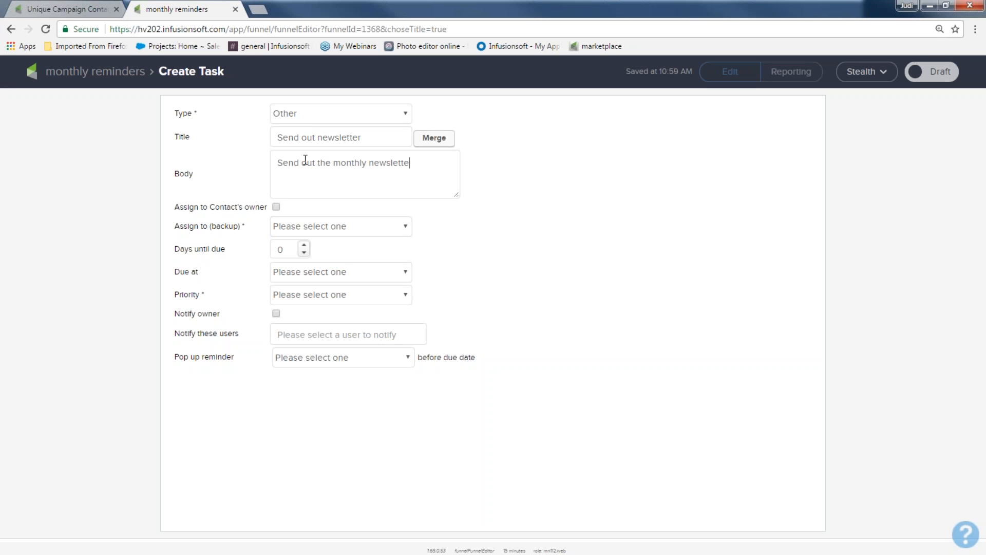
{"action": "type", "text": "r to the people with the NL tag"}
Assign the task to the contact's owner with a backup user and set its priority
{"action": "left_click", "coordinate": [293, 230]}
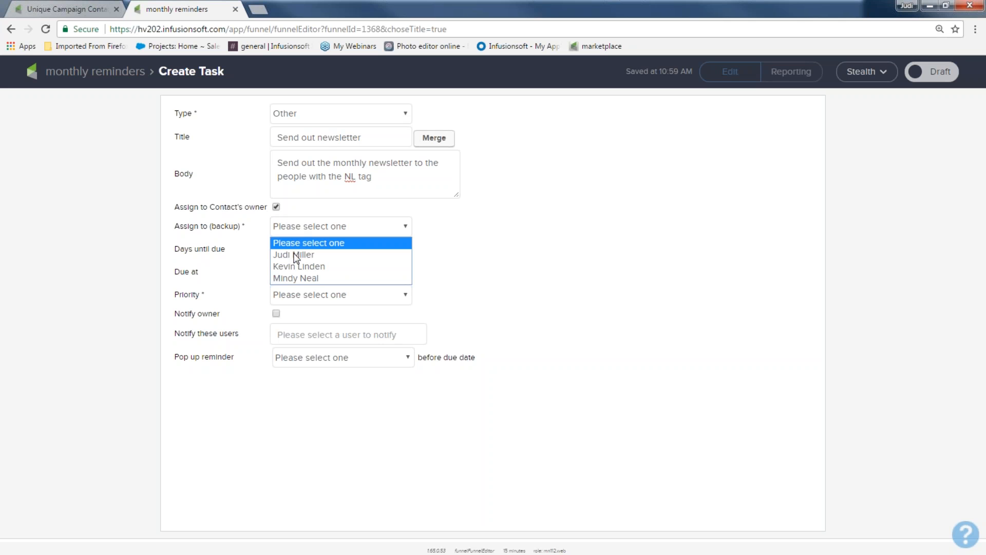
{"action": "left_click", "coordinate": [294, 255]}
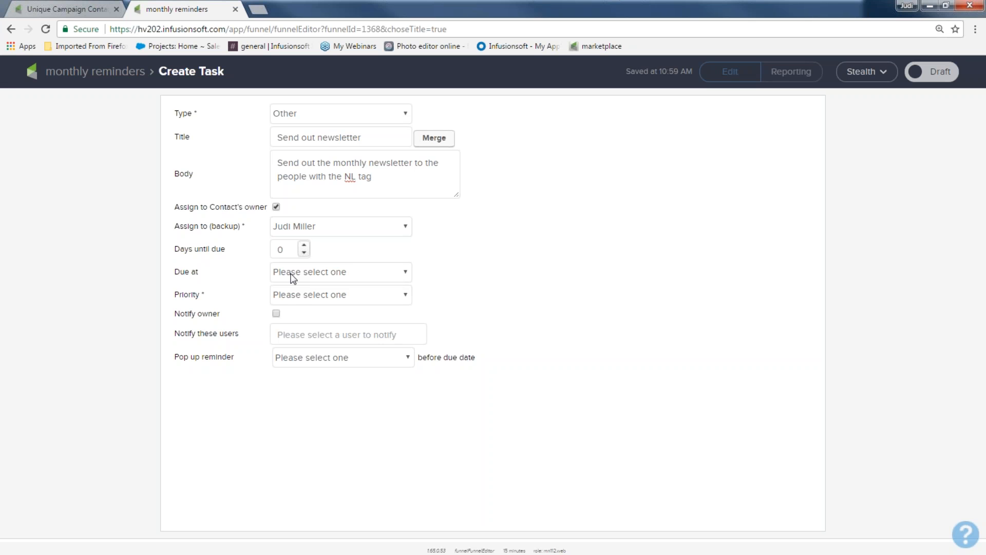
{"action": "left_click", "coordinate": [285, 301]}
{"action": "left_click", "coordinate": [291, 323]}
Mark the task as ready and return to the sequence canvas
{"action": "left_click", "coordinate": [933, 73]}
{"action": "left_click", "coordinate": [135, 73]}
{"action": "left_click_drag", "start_coordinate": [324, 268], "coordinate": [409, 389]}
{"action": "left_click_drag", "start_coordinate": [432, 279], "coordinate": [528, 387]}
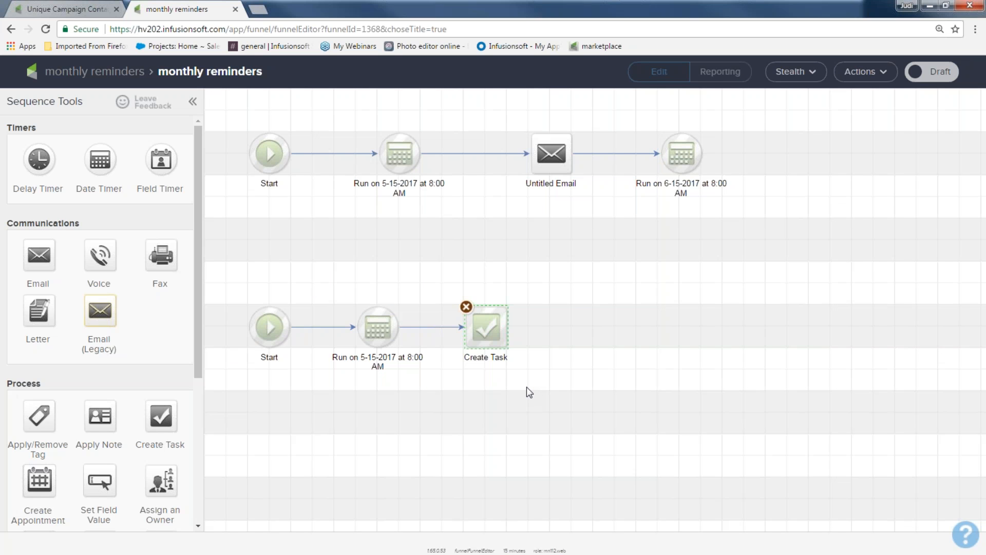
Connect another date timer after the task and set it to run on 6-15-2017 at 8:00 AM
{"action": "left_click_drag", "start_coordinate": [100, 160], "coordinate": [594, 325]}
{"action": "left_click_drag", "start_coordinate": [507, 328], "coordinate": [594, 329]}
{"action": "double_click", "coordinate": [594, 328]}
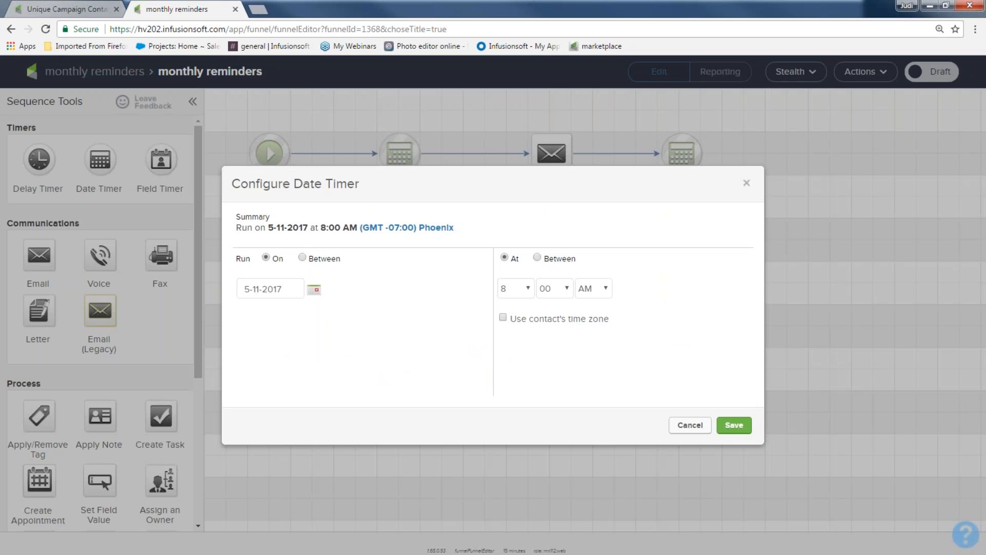
{"action": "left_click", "coordinate": [315, 291]}
{"action": "left_click", "coordinate": [399, 314]}
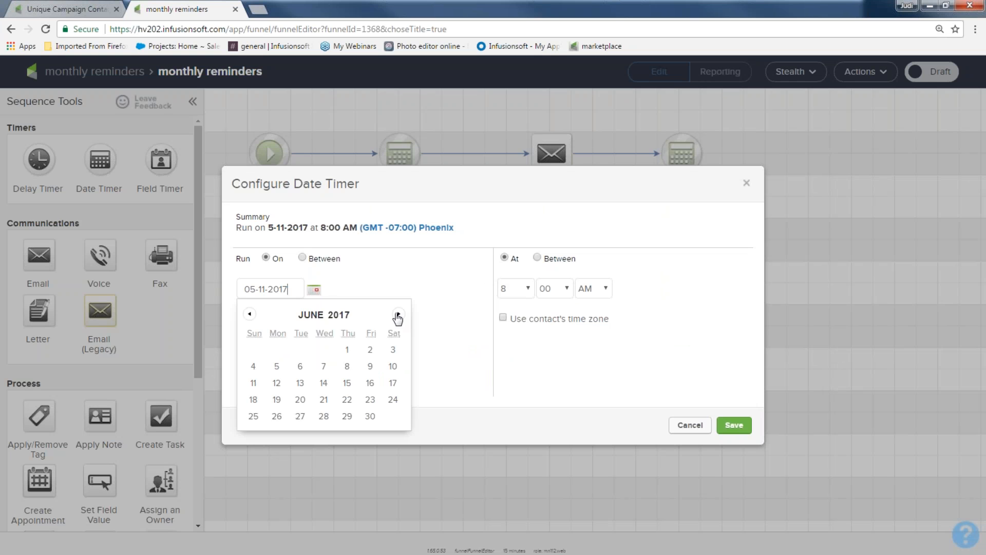
{"action": "left_click", "coordinate": [347, 383]}
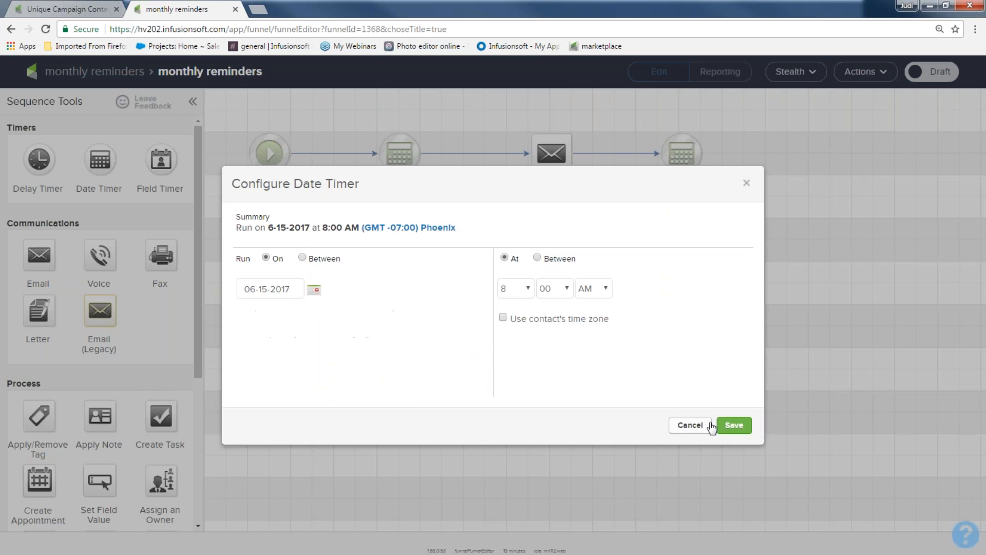
{"action": "left_click", "coordinate": [734, 425]}
Duplicate the newsletter task and connect the copy after the June timer
{"action": "left_click", "coordinate": [486, 329]}
{"action": "right_click", "coordinate": [488, 339]}
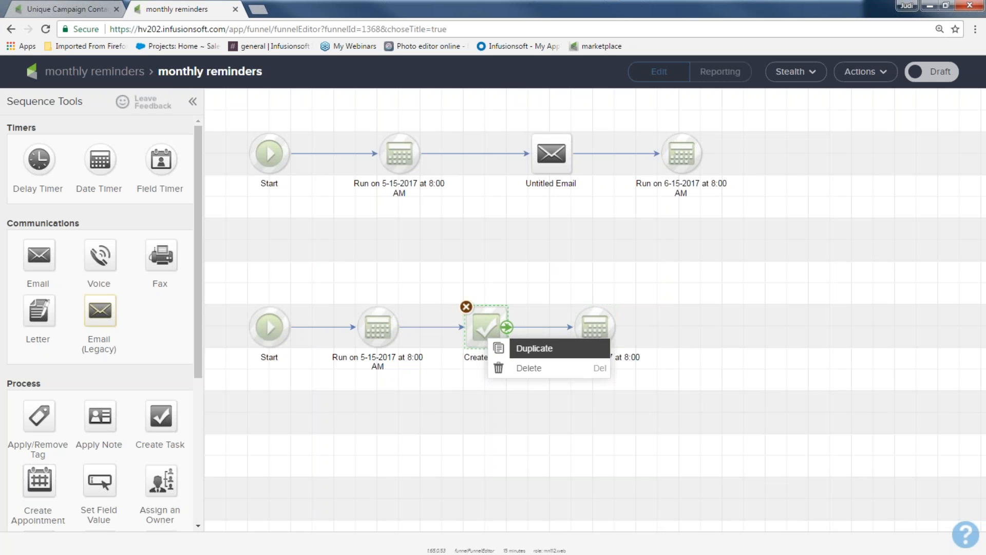
{"action": "left_click", "coordinate": [514, 355]}
{"action": "left_click_drag", "start_coordinate": [502, 341], "coordinate": [684, 330]}
{"action": "left_click_drag", "start_coordinate": [615, 335], "coordinate": [681, 328]}
Open the duplicated task, mark it ready, and return to the sequence
{"action": "double_click", "coordinate": [681, 329]}
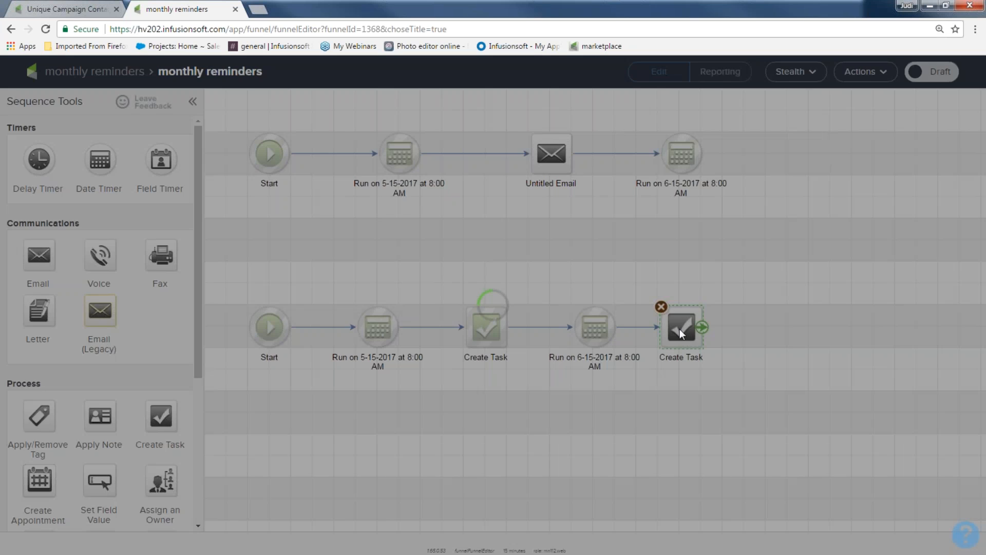
{"action": "left_click", "coordinate": [939, 76]}
{"action": "left_click", "coordinate": [78, 75]}
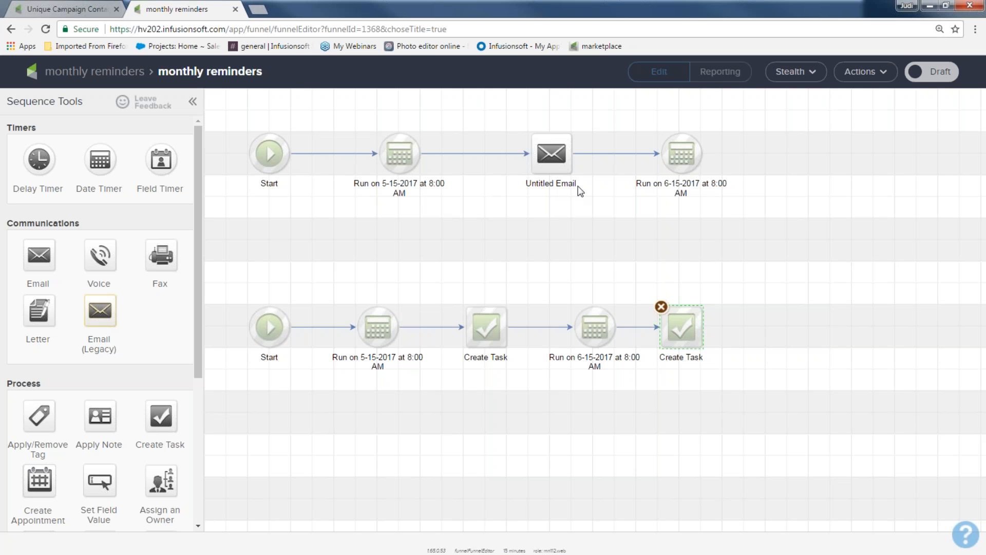
Open the untitled email and start it from the Announcement template
{"action": "double_click", "coordinate": [555, 153]}
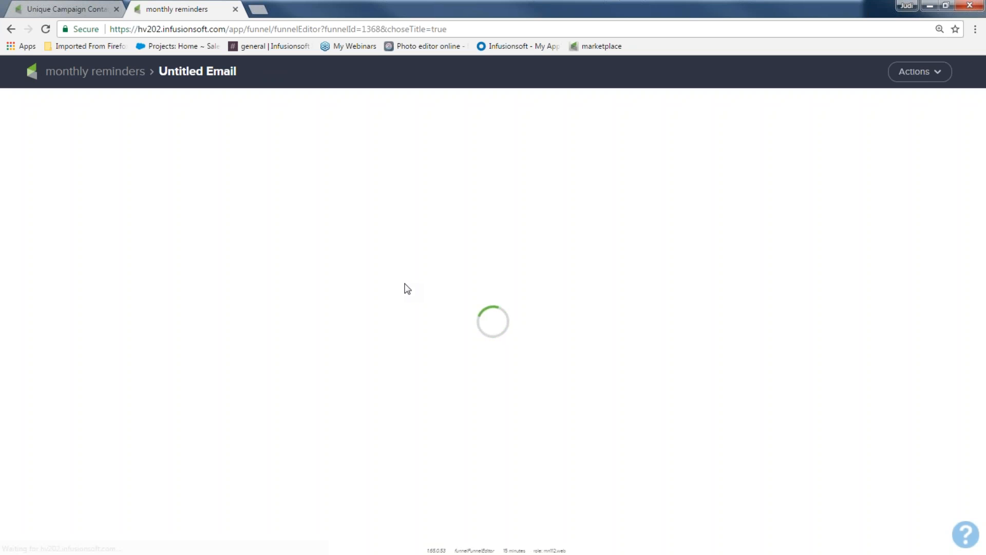
{"action": "mouse_move", "coordinate": [497, 289]}
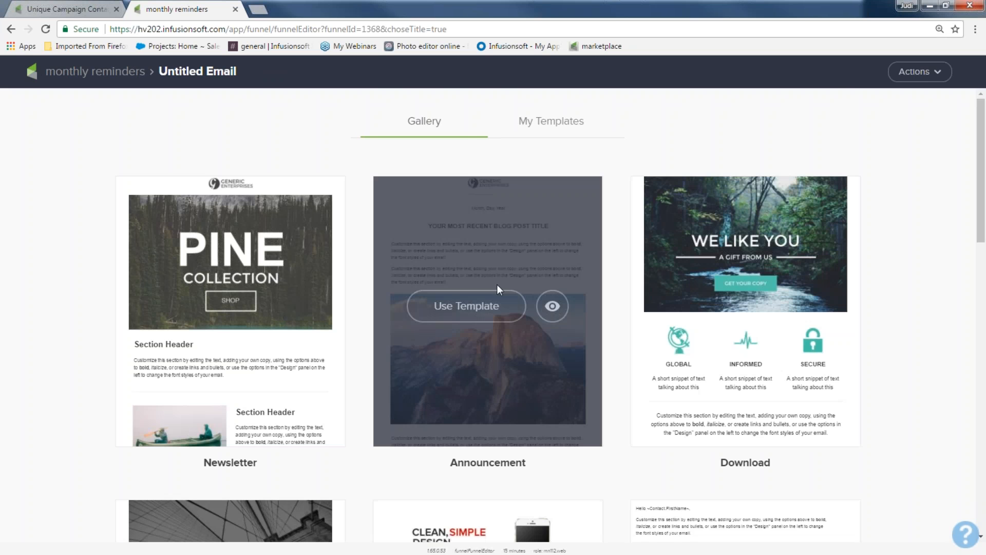
{"action": "left_click", "coordinate": [453, 305]}
{"action": "scroll", "coordinate": [453, 304], "scroll_direction": "down", "scroll_amount": 5}
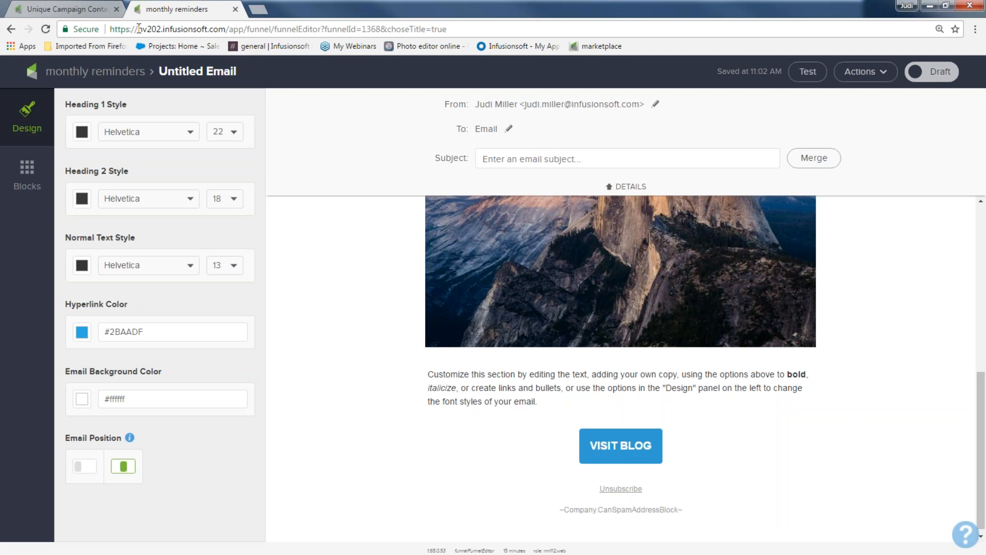
Highlight the account's subdomain in the page address
{"action": "left_click_drag", "start_coordinate": [139, 29], "coordinate": [164, 29]}
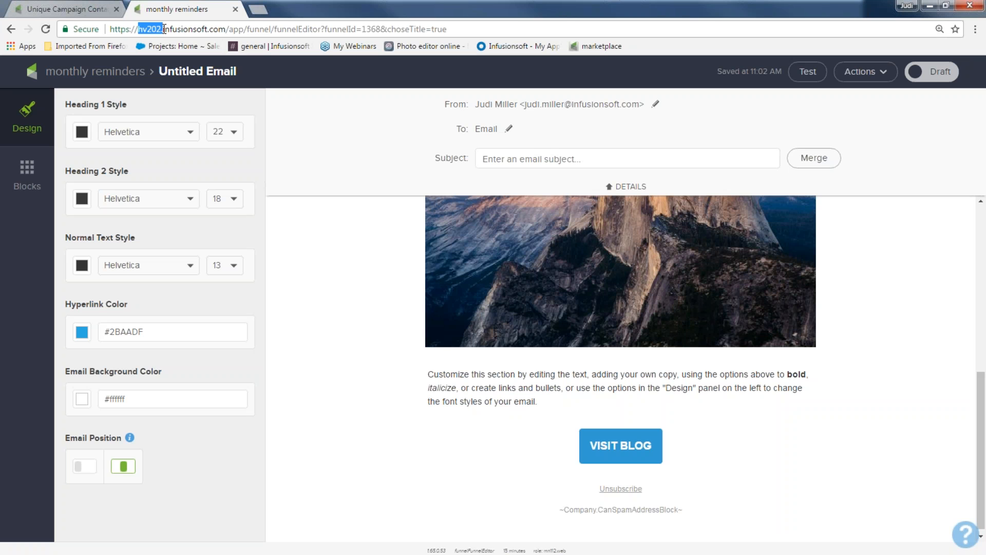